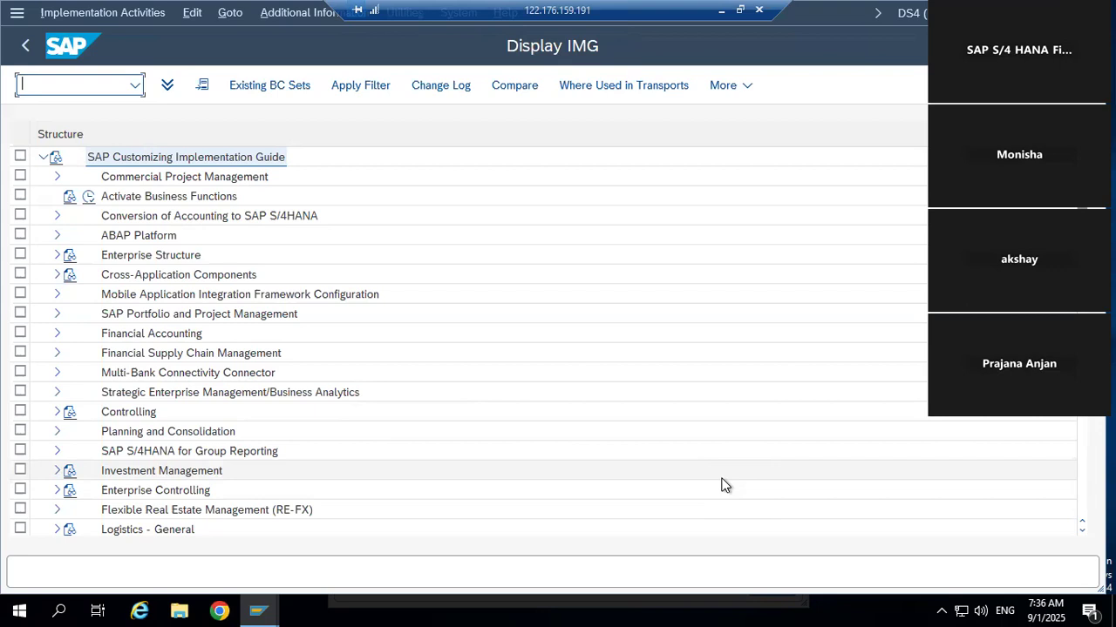
- Open a new GUI window and start the vendor line item display, transaction FBL1N
left_click(16, 12)
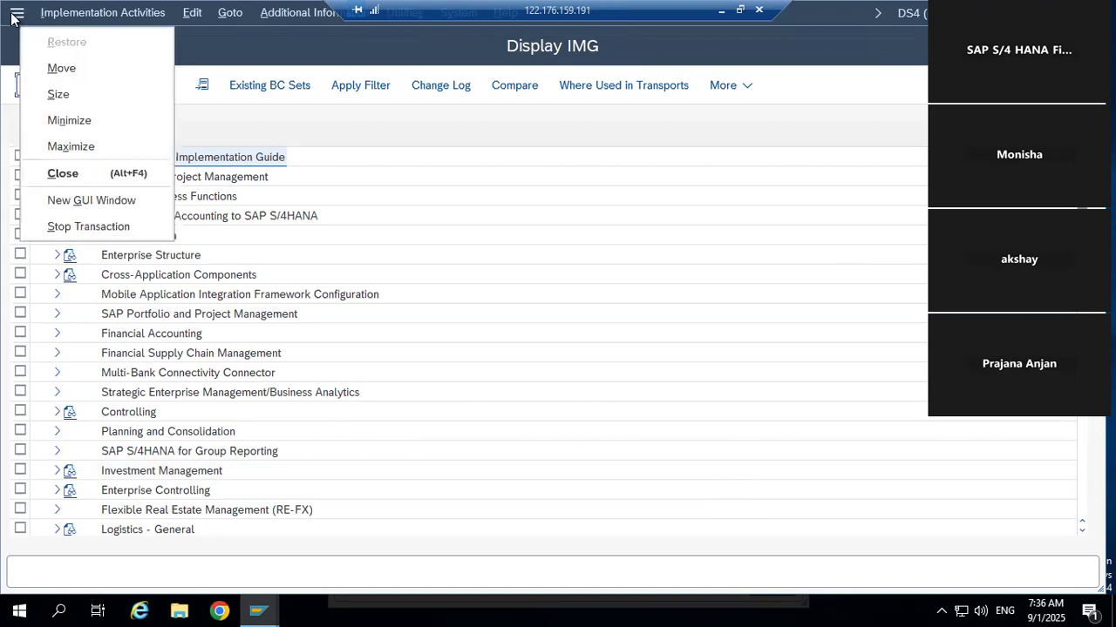
left_click(91, 201)
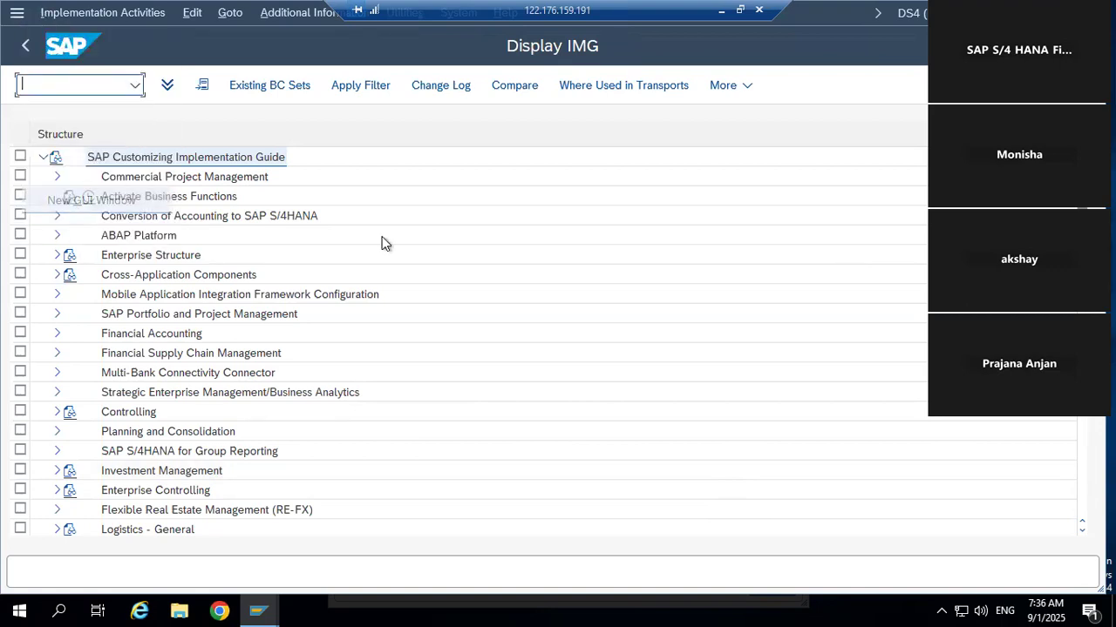
type("FBL1N")
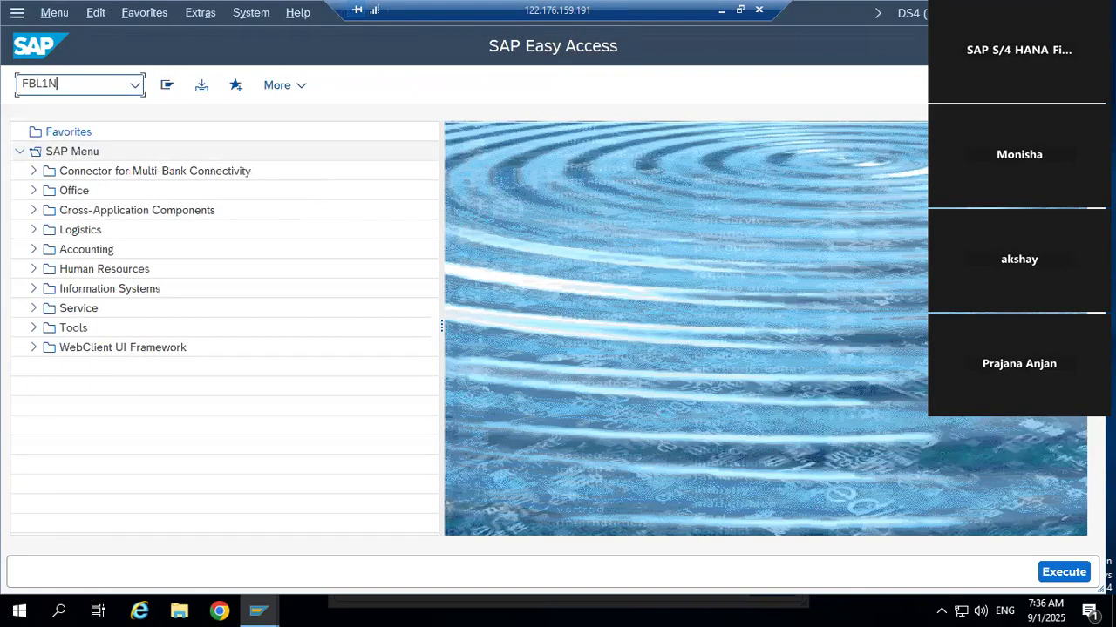
key("Return")
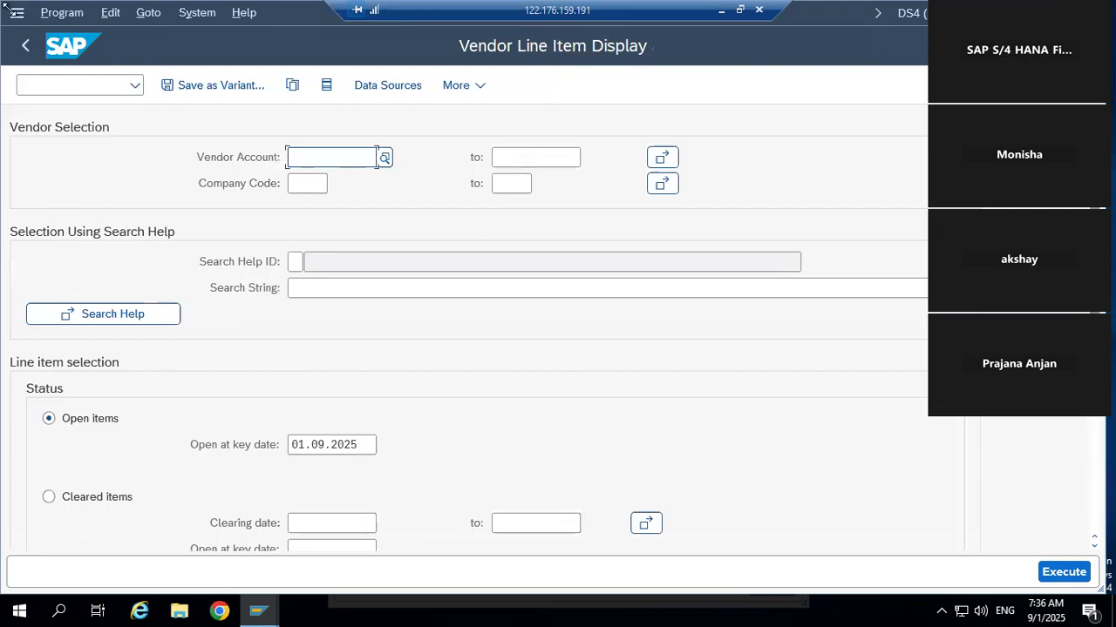
- Run the vendor open item report for company code DAW4
left_click(298, 183)
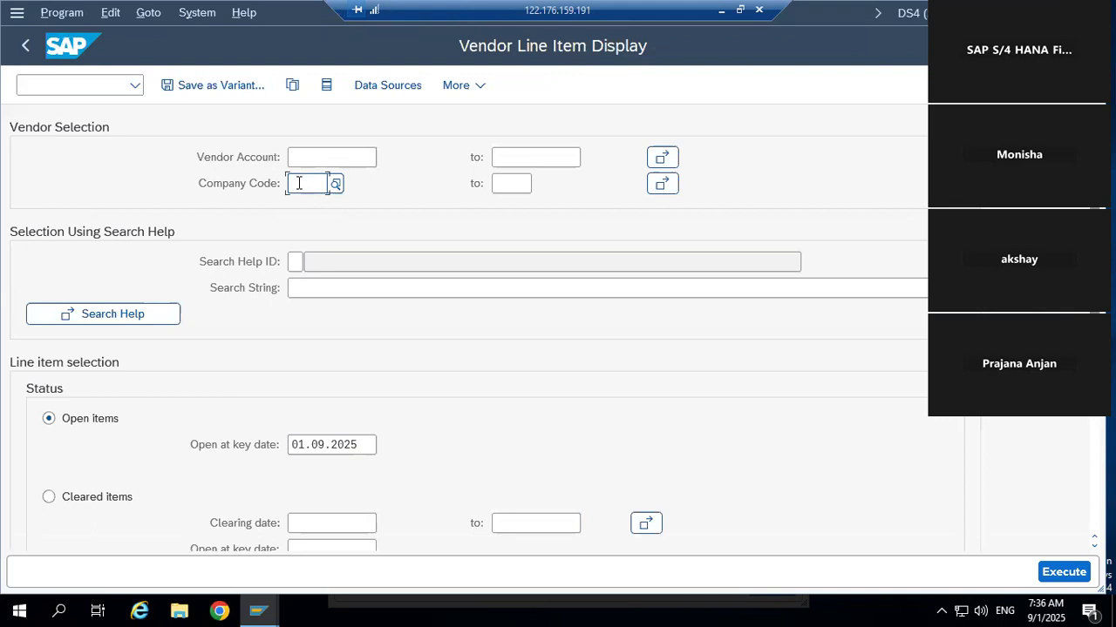
type("DAW4")
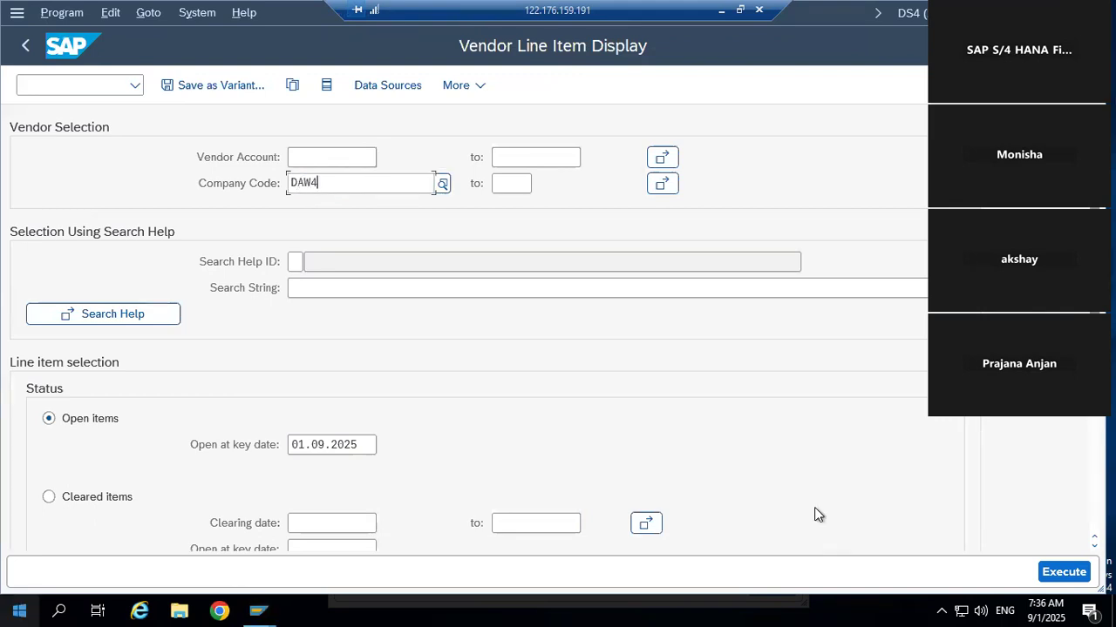
left_click(61, 13)
left_click(77, 37)
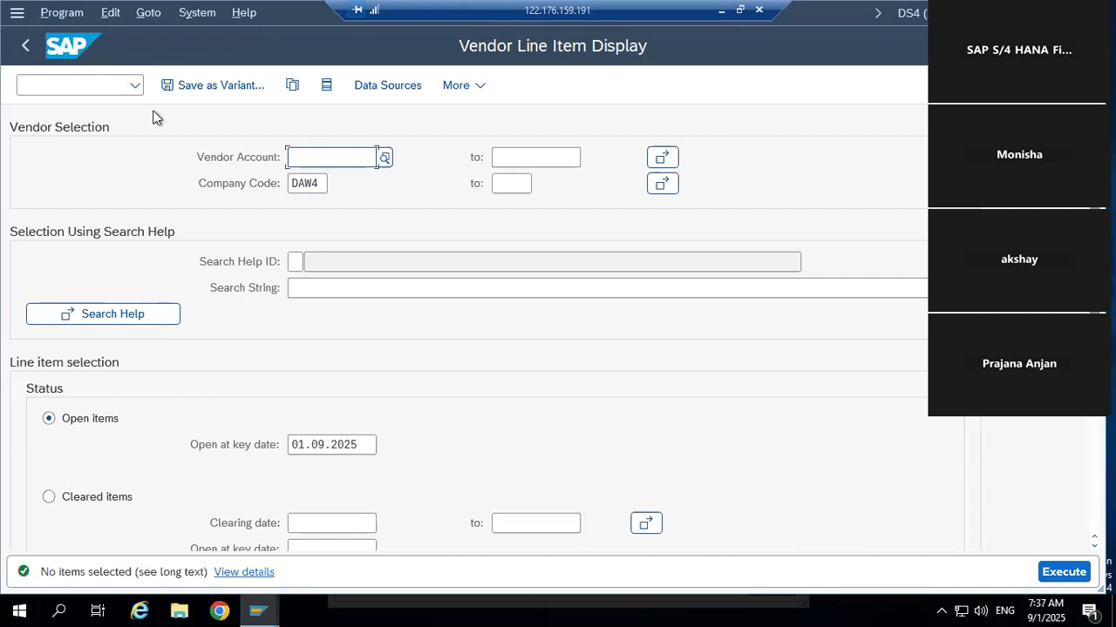
- Leave the vendor line item display and start supplier invoice entry with transaction FB60
left_click(58, 81)
type("/n")
key("Return")
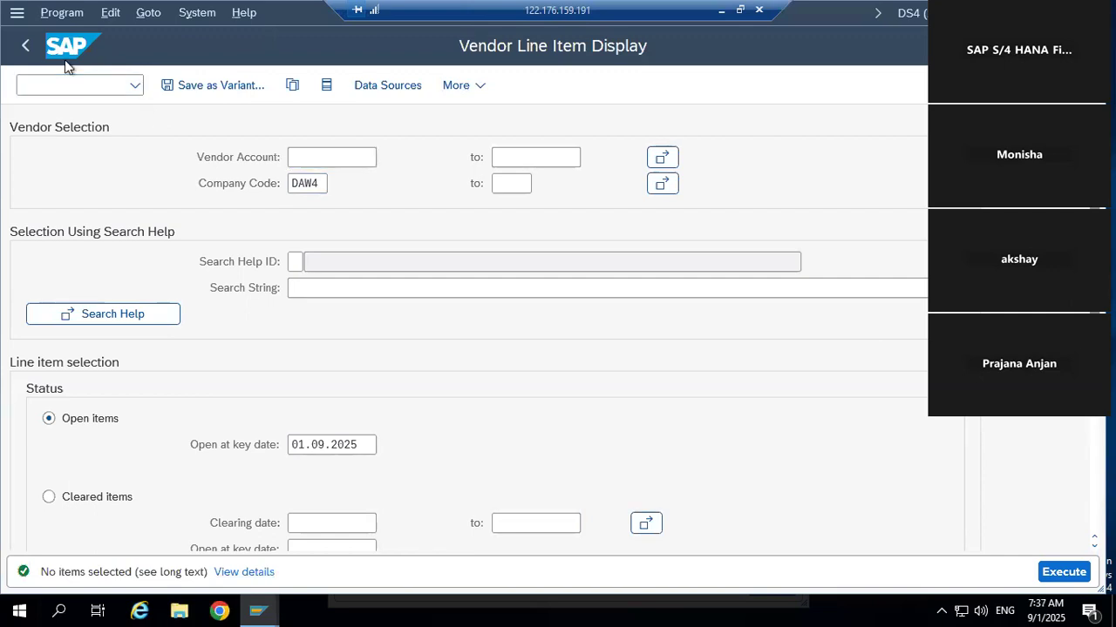
type("F")
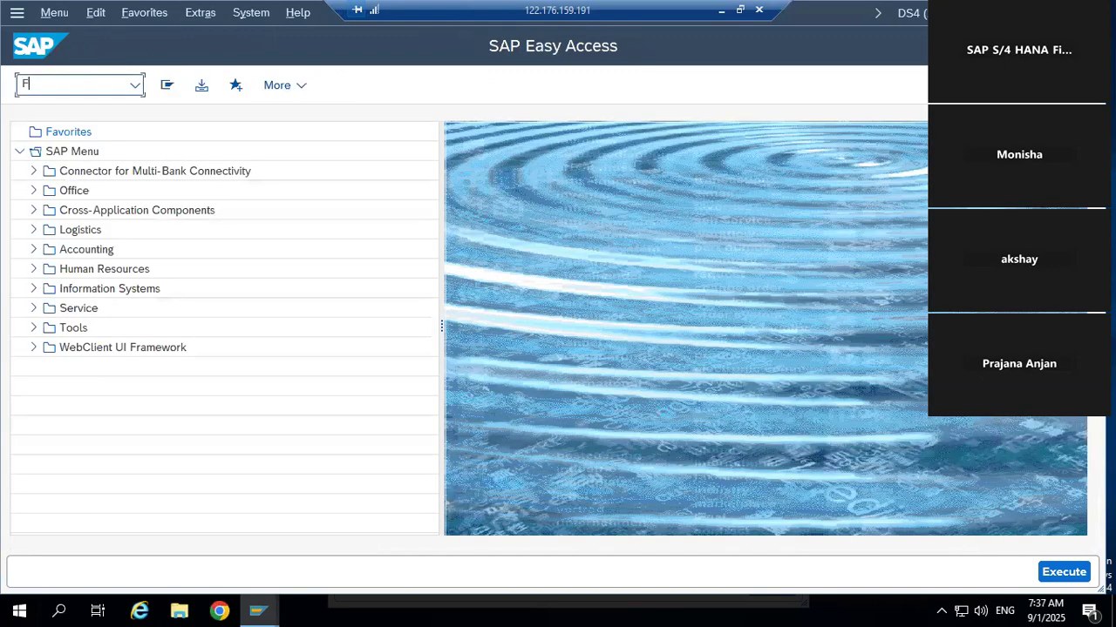
type("B60")
key("Return")
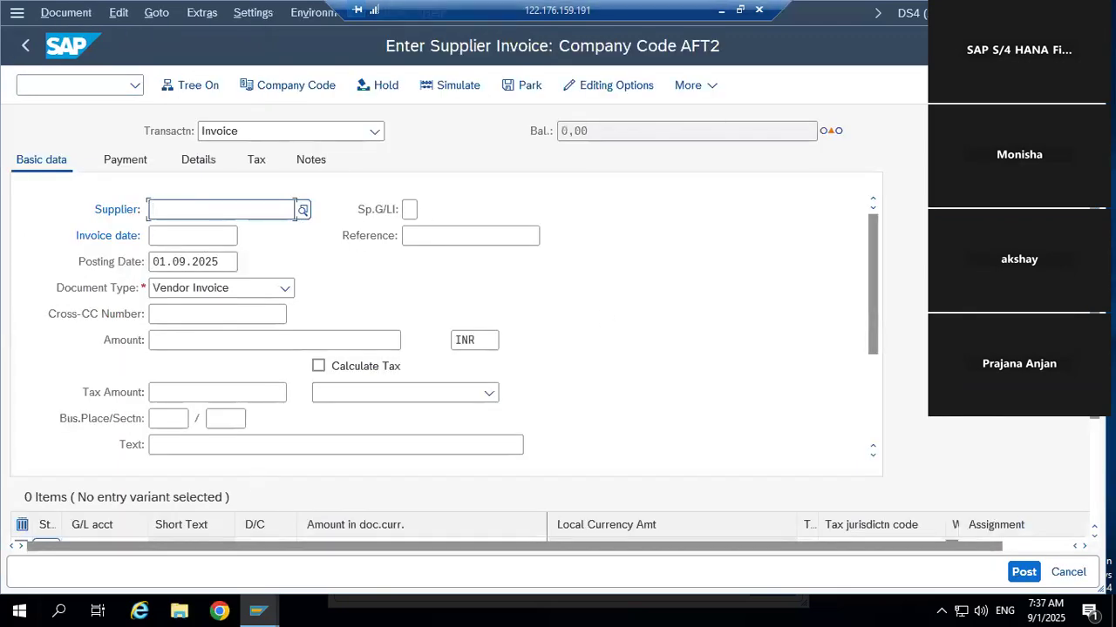
- Change the company code of the supplier invoice entry to DAW4
scroll(670, 188, "down", 3)
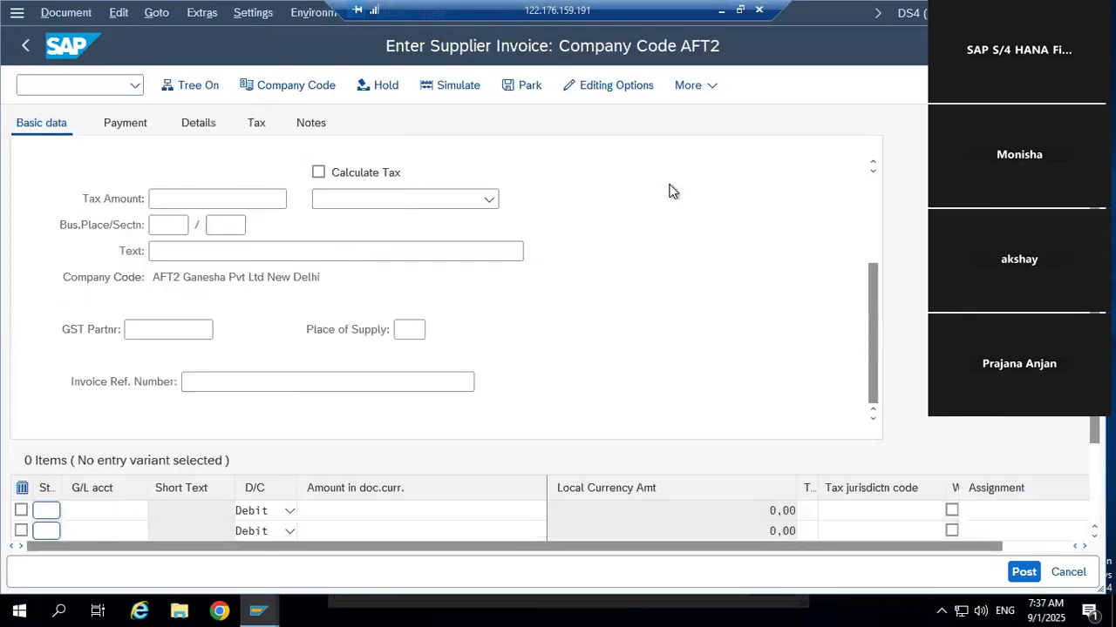
scroll(378, 265, "up", 2)
scroll(373, 264, "up", 1)
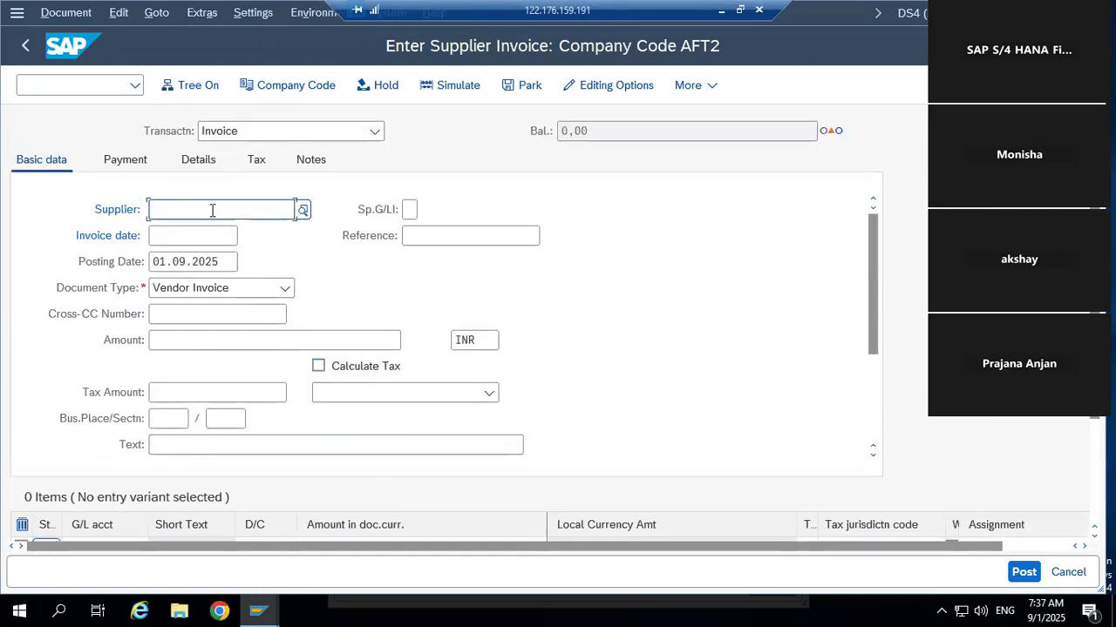
left_click(296, 85)
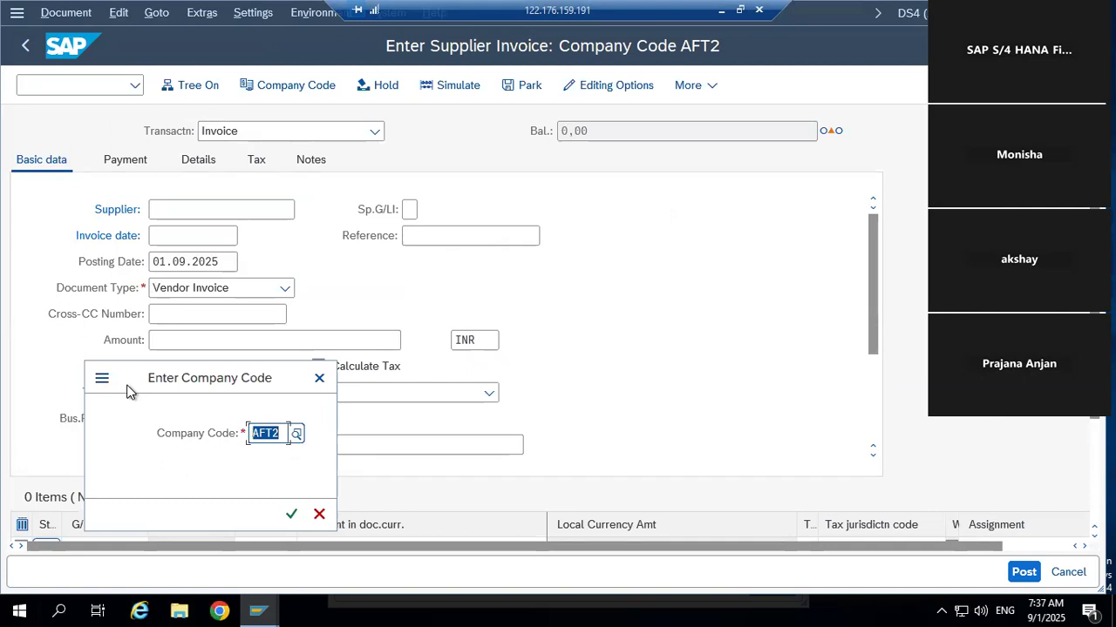
type("DAW4")
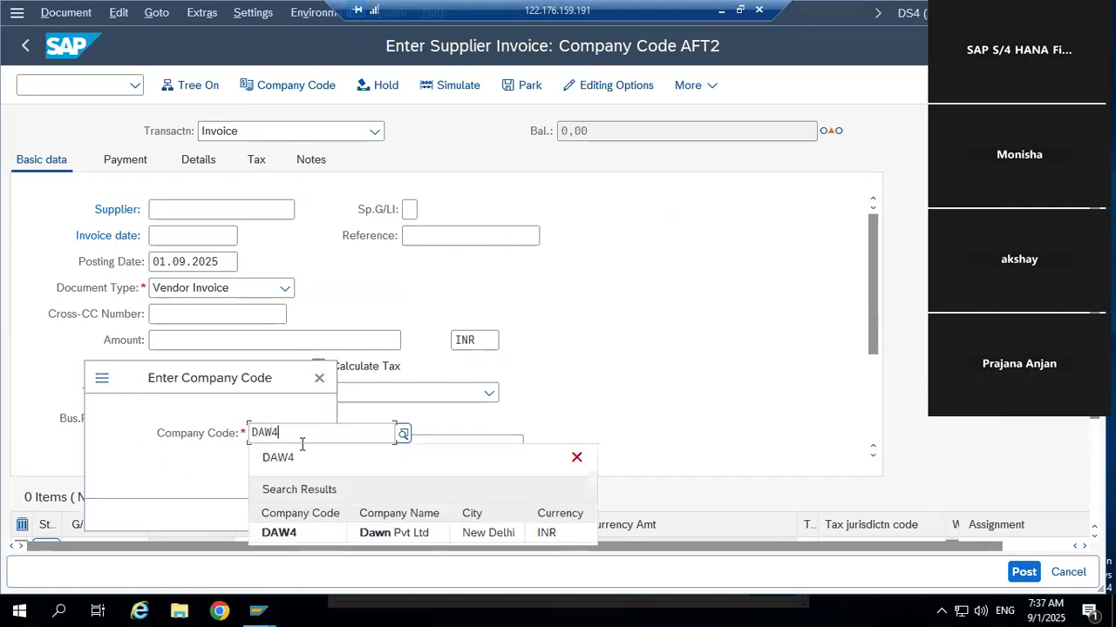
left_click(299, 532)
left_click(291, 514)
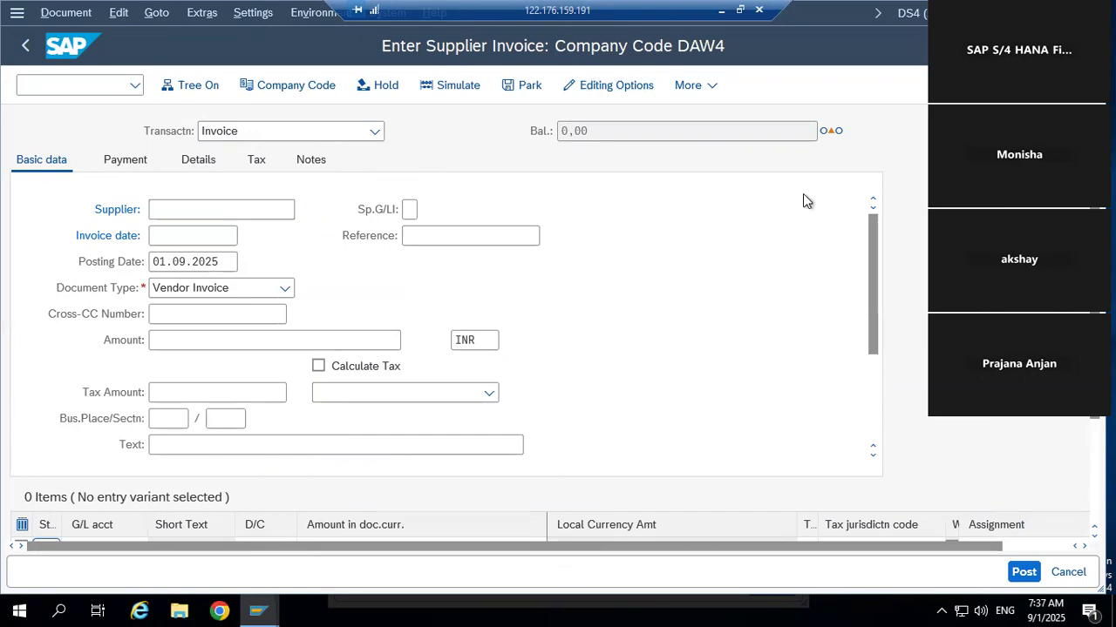
- Look up the existing suppliers of company code DAW4 in the supplier search help without selecting one
key("F4")
left_click_drag(435, 24, 315, 176)
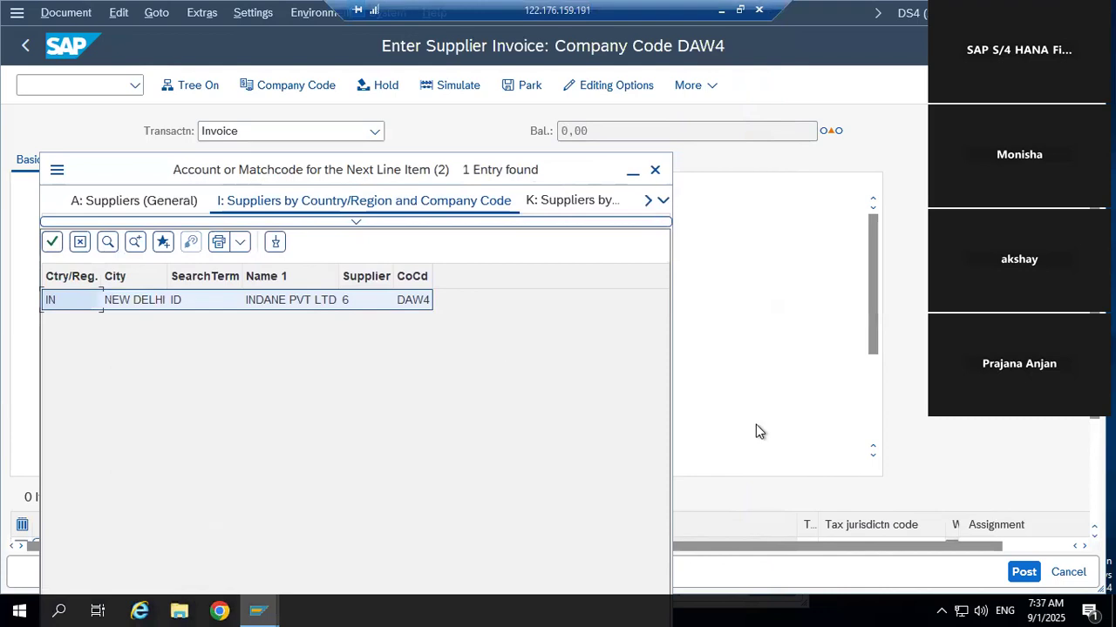
left_click(657, 173)
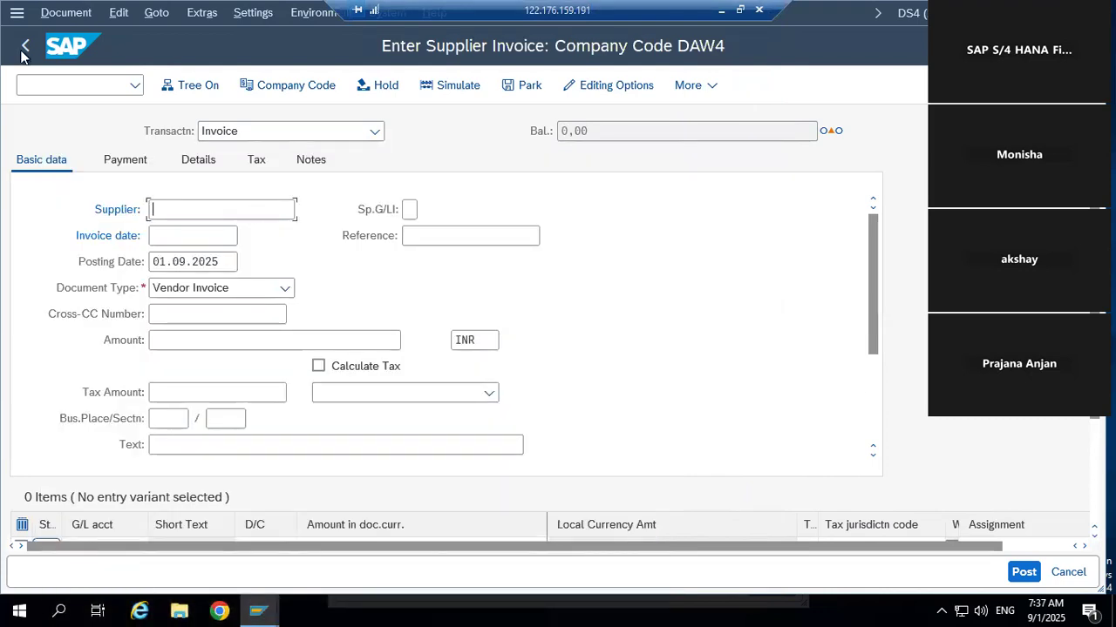
key("Return")
- Leave the supplier invoice entry and start business partner maintenance with transaction BP
left_click(31, 84)
type("/N")
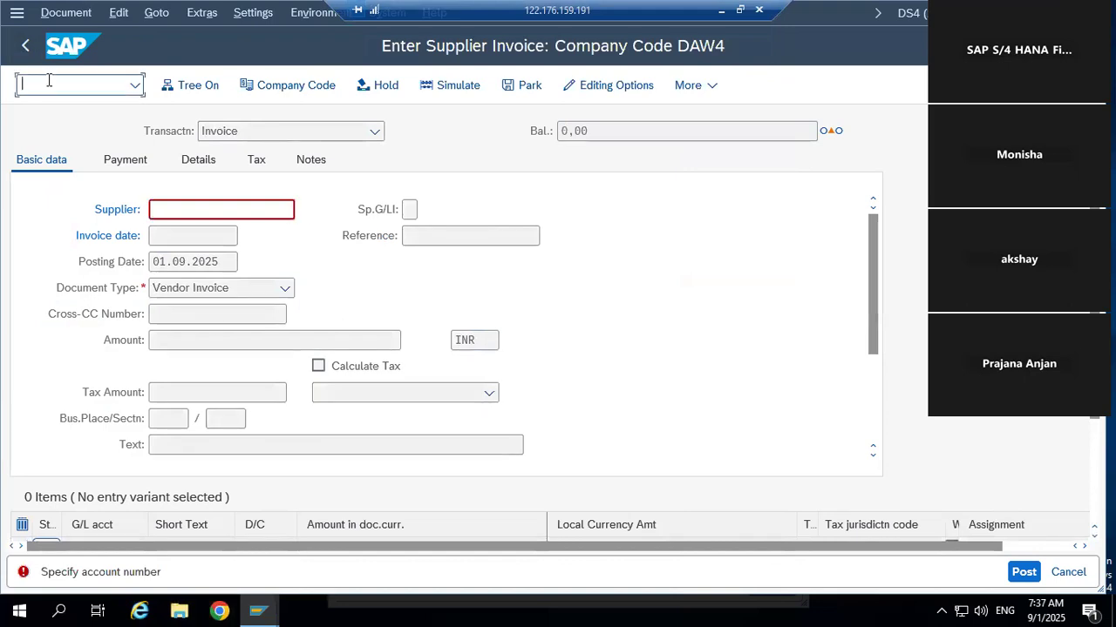
key("Return")
type("BP")
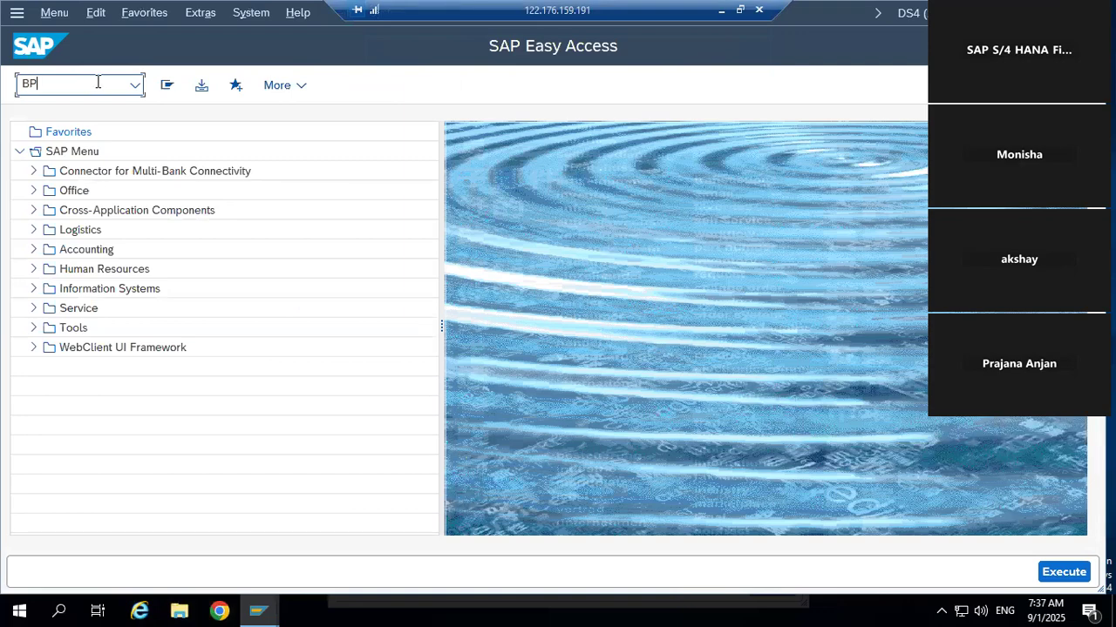
key("Return")
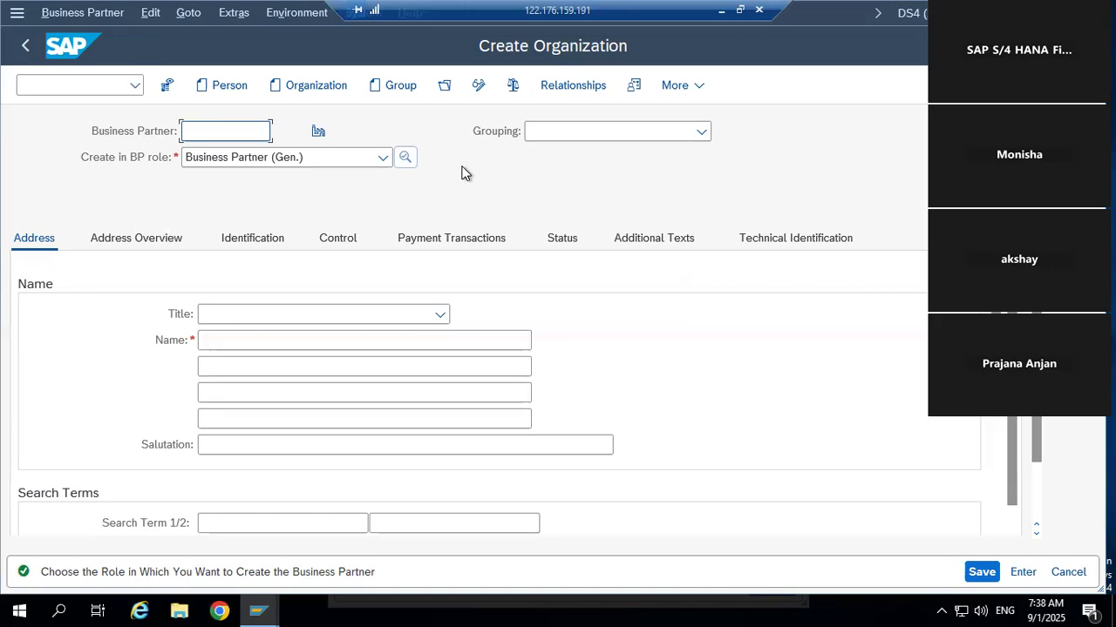
- Create the new organization in the BP role FLVN00-Supplier (FI)
left_click(363, 161)
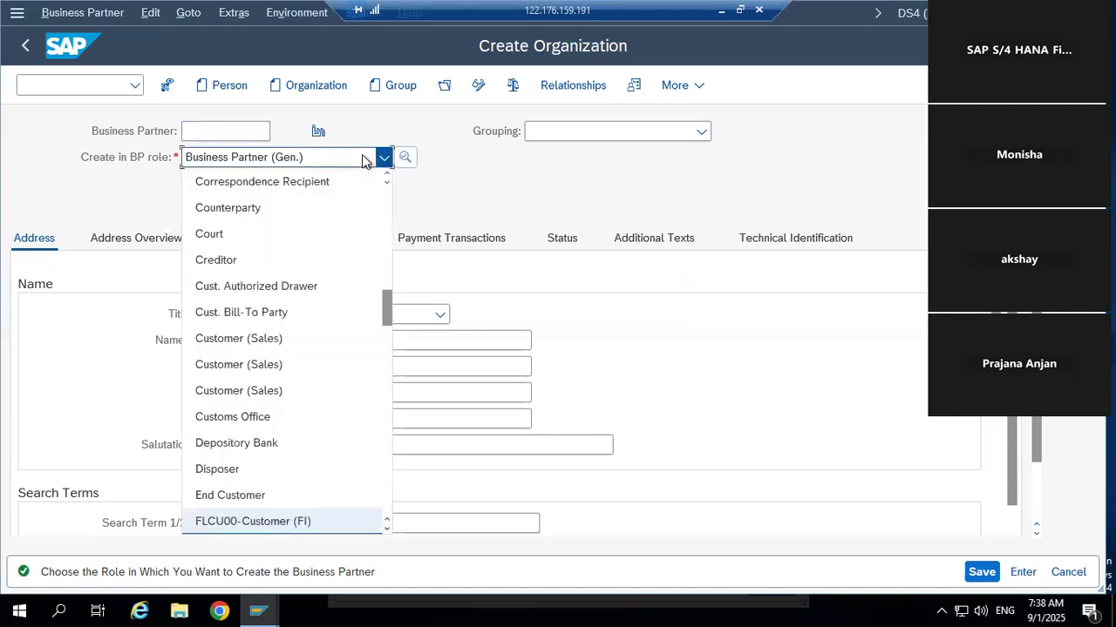
scroll(368, 157, "down", 2)
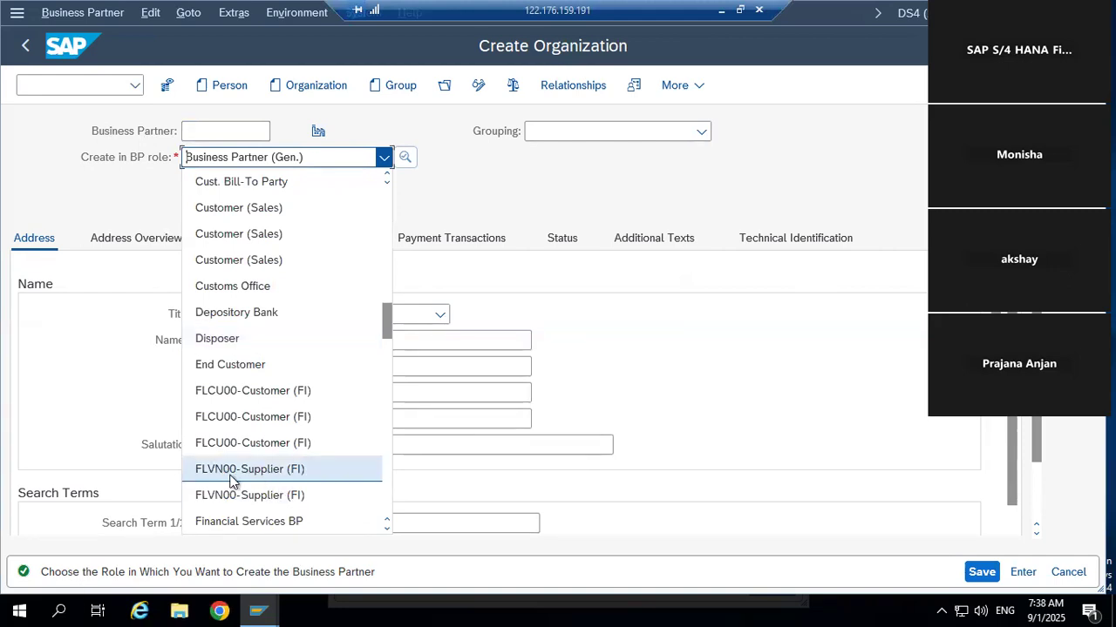
left_click(292, 469)
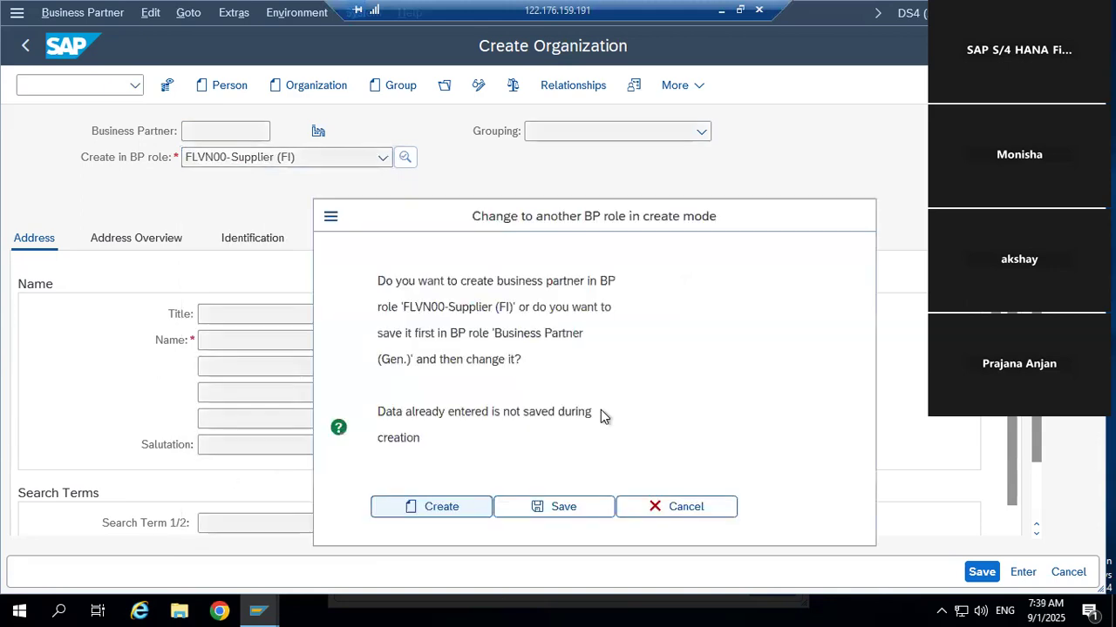
key("Return")
- Assign the business partner to the grouping GRPR-Grouping for DAW4
left_click(701, 131)
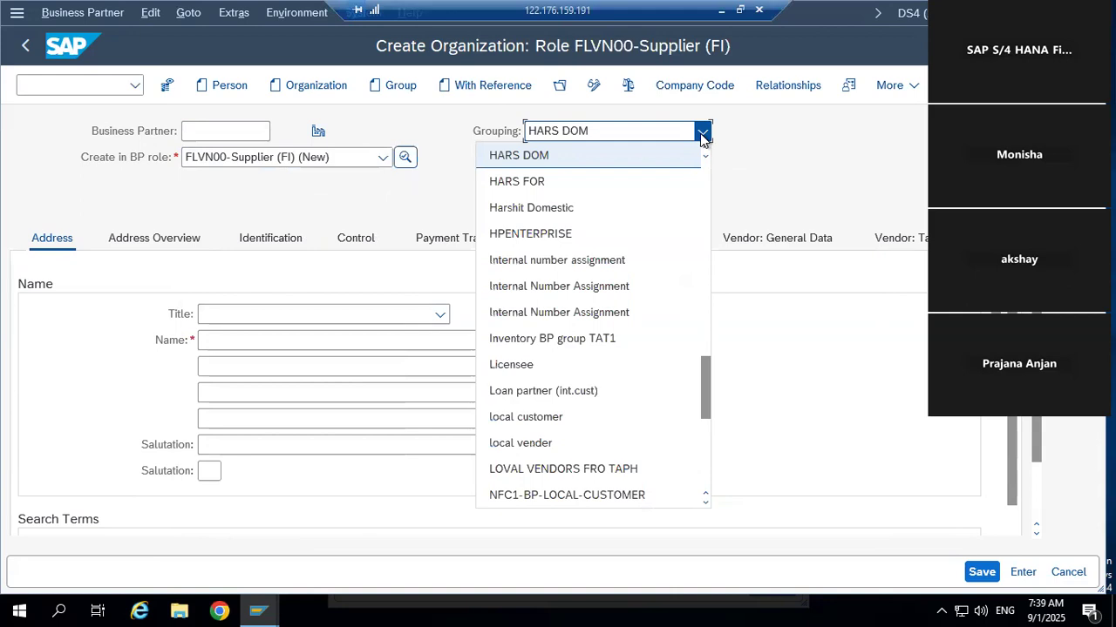
key("g")
key("g")
key("g")
key("g")
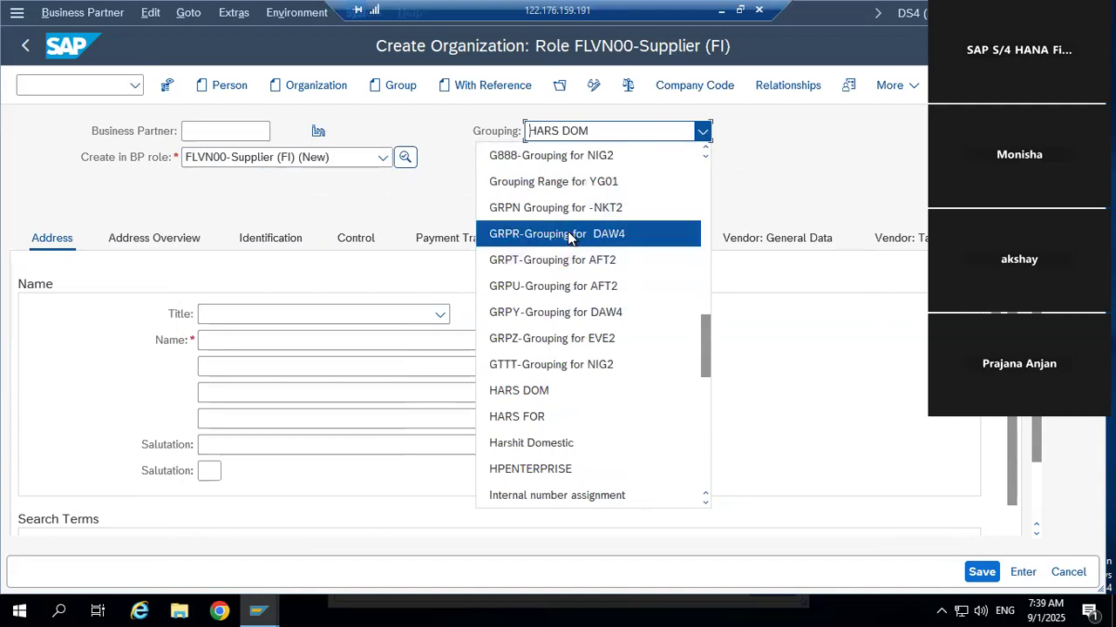
left_click(510, 234)
- Set the supplier's title to Company and its name to Cigna Pvt Ltd
left_click(304, 316)
left_click(292, 338)
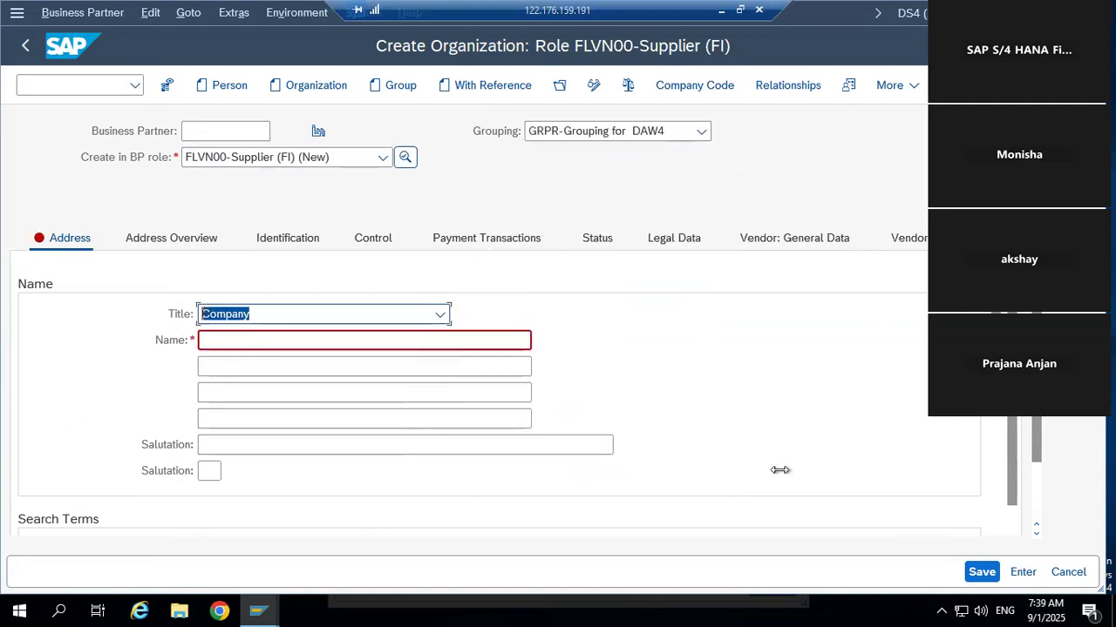
left_click(329, 339)
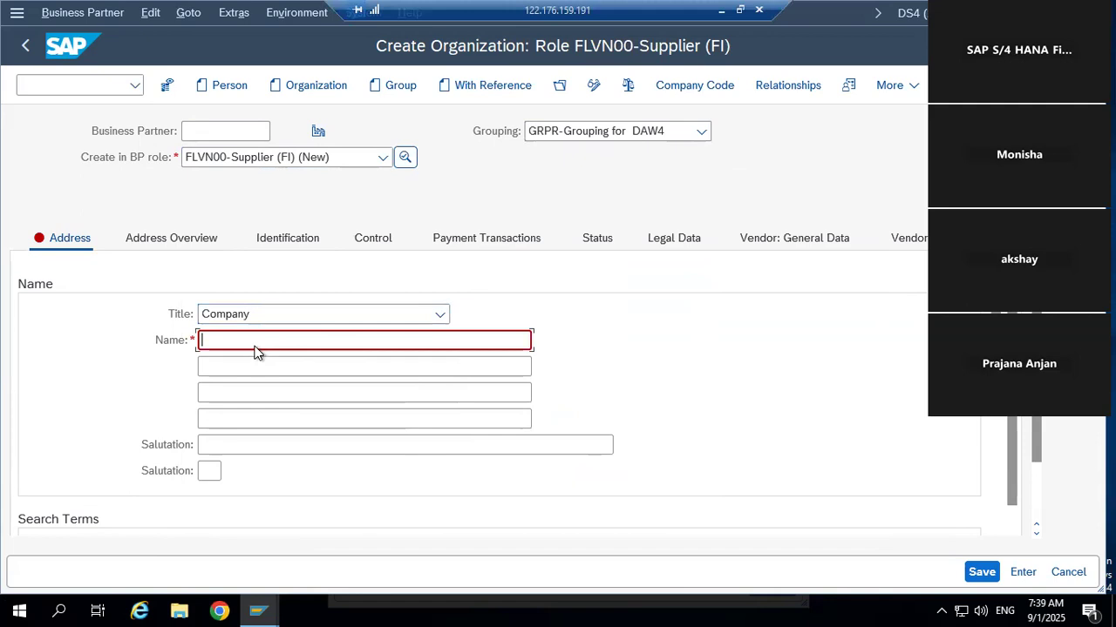
type("M")
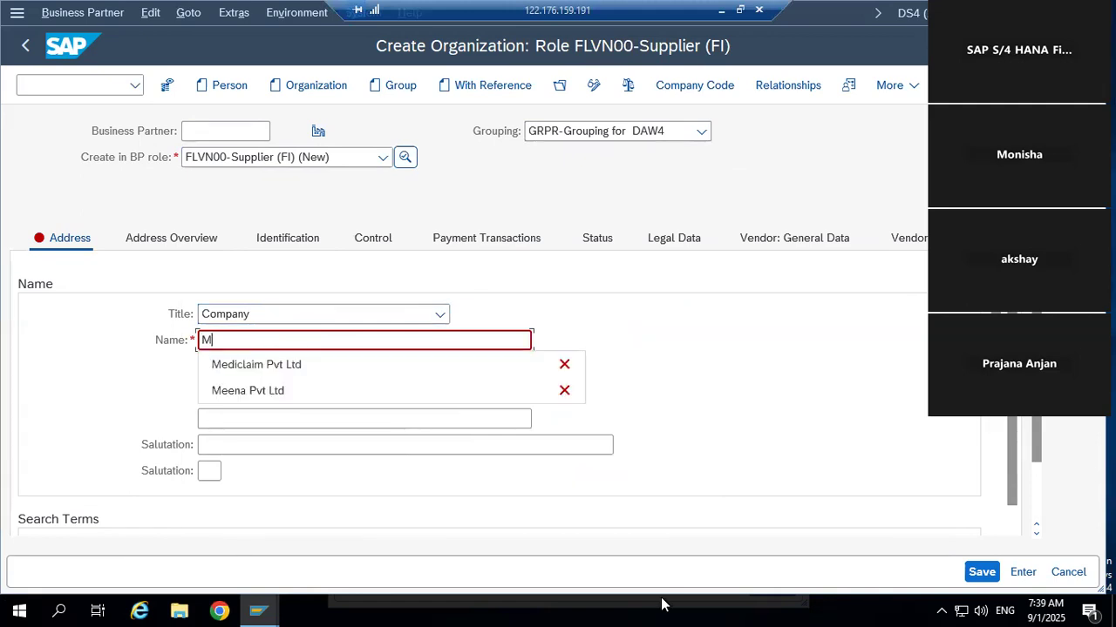
key("BackSpace")
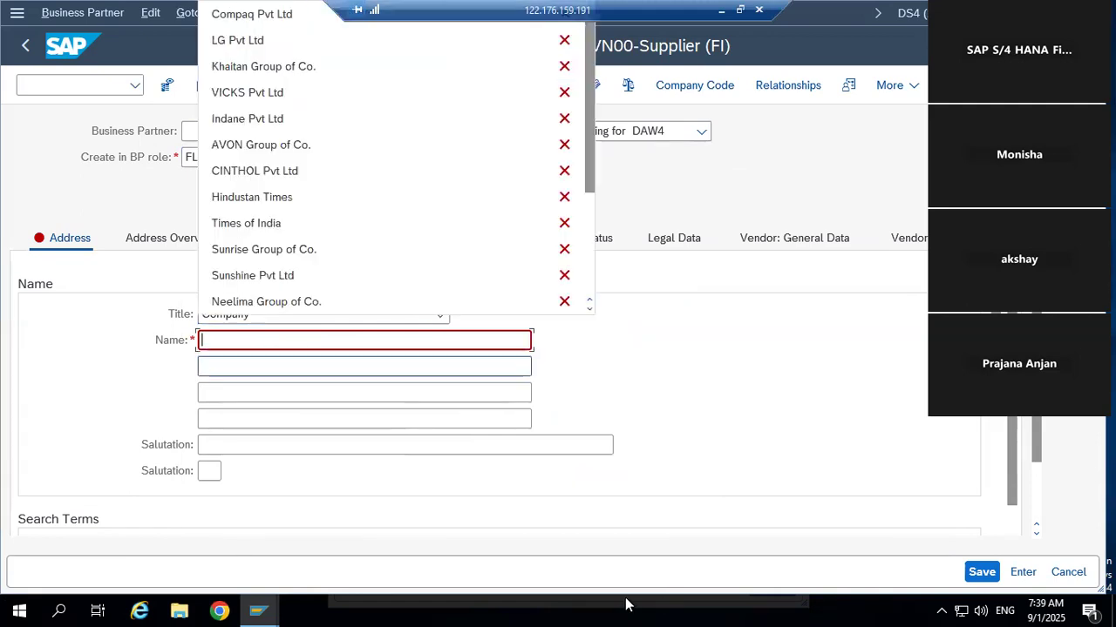
type("Ci")
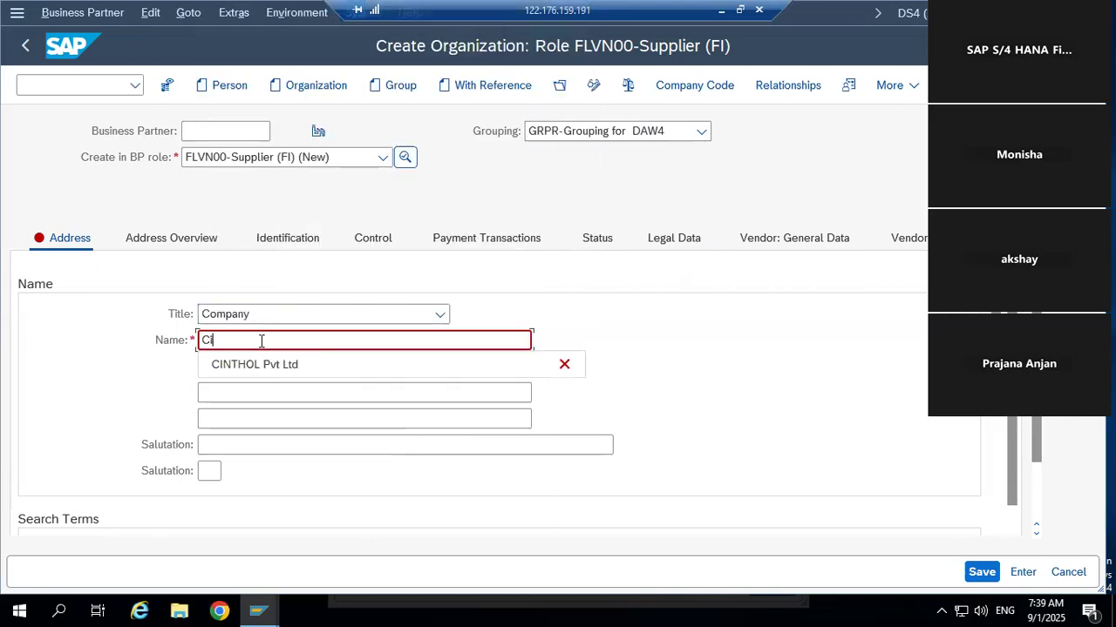
type("gna Pvt")
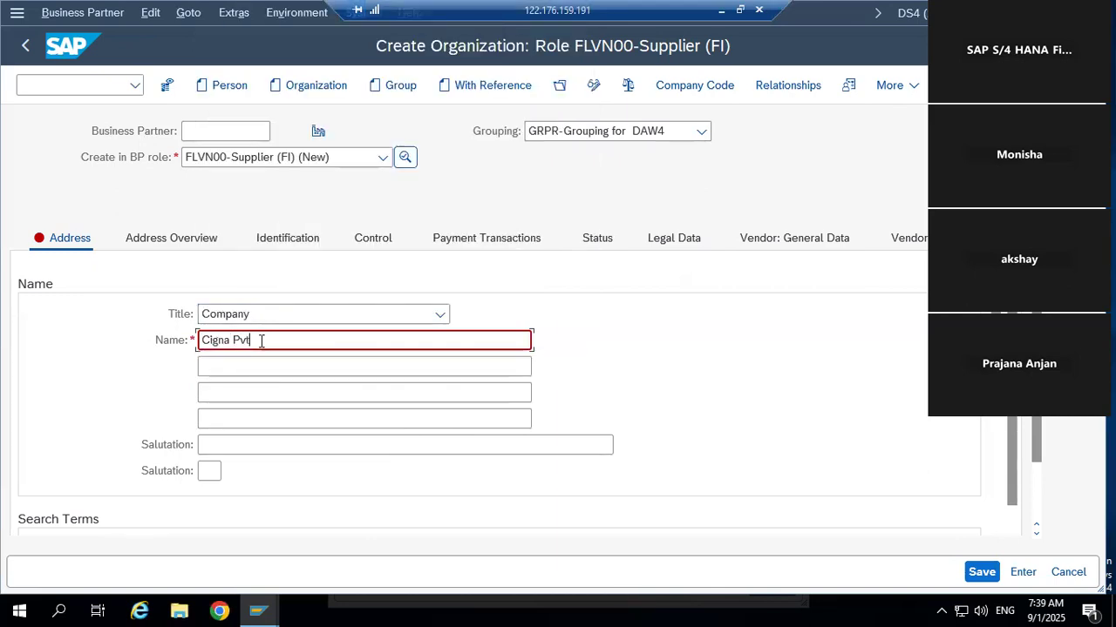
type(" Ltd")
- Enter CG as the supplier's first search term
scroll(433, 349, "down", 3)
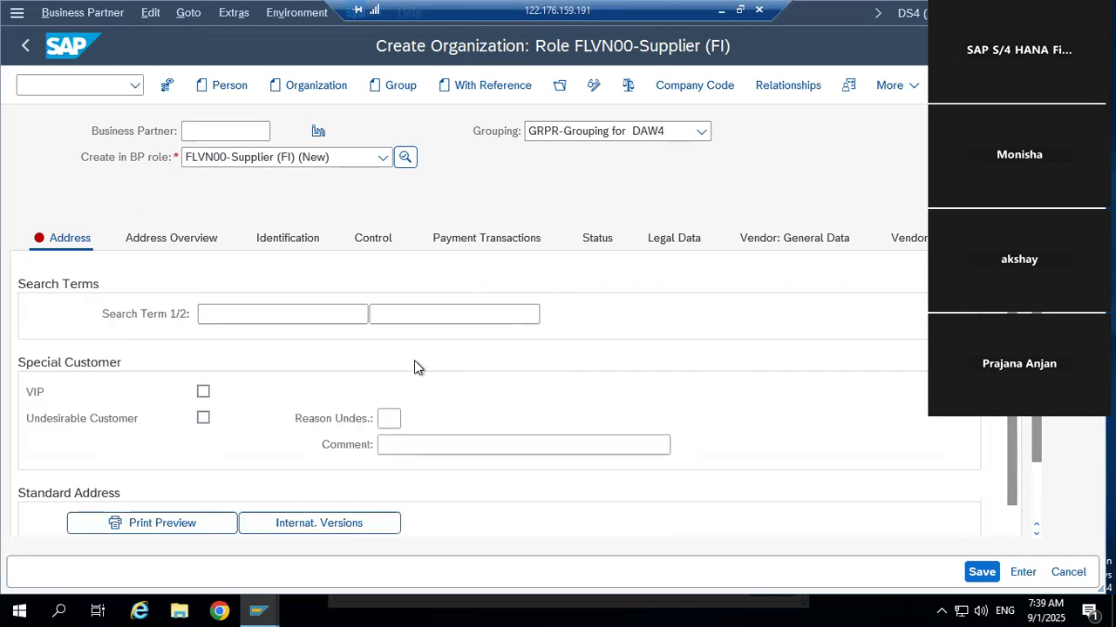
left_click(297, 320)
type("CG")
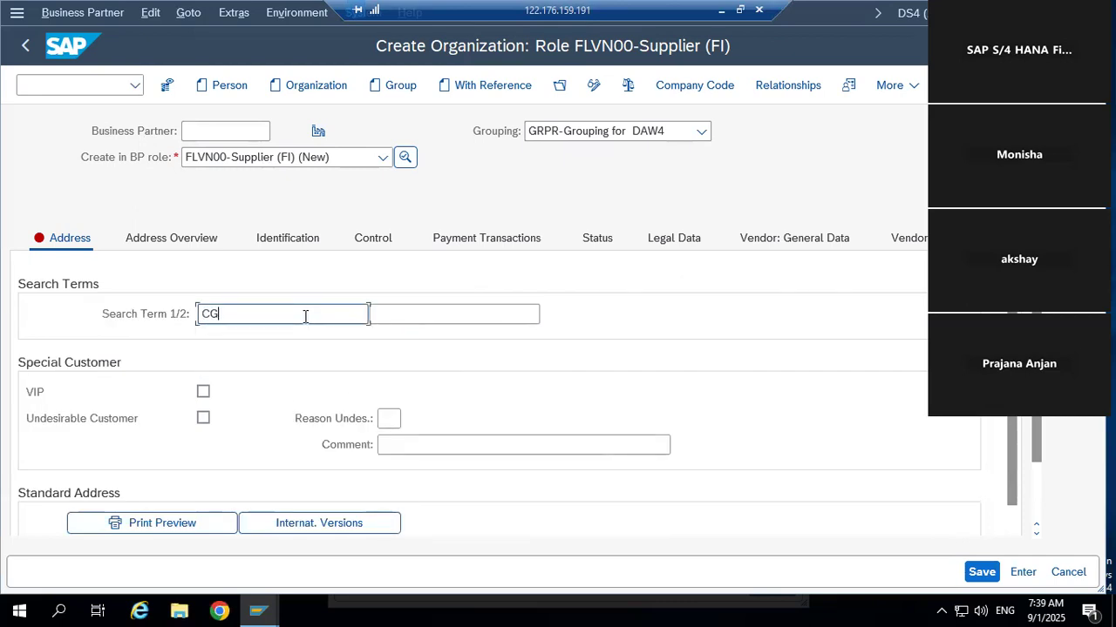
- Enter postal code 110023 and city New Delhi in the supplier's street address
scroll(320, 373, "down", 3)
left_click(248, 446)
type("11")
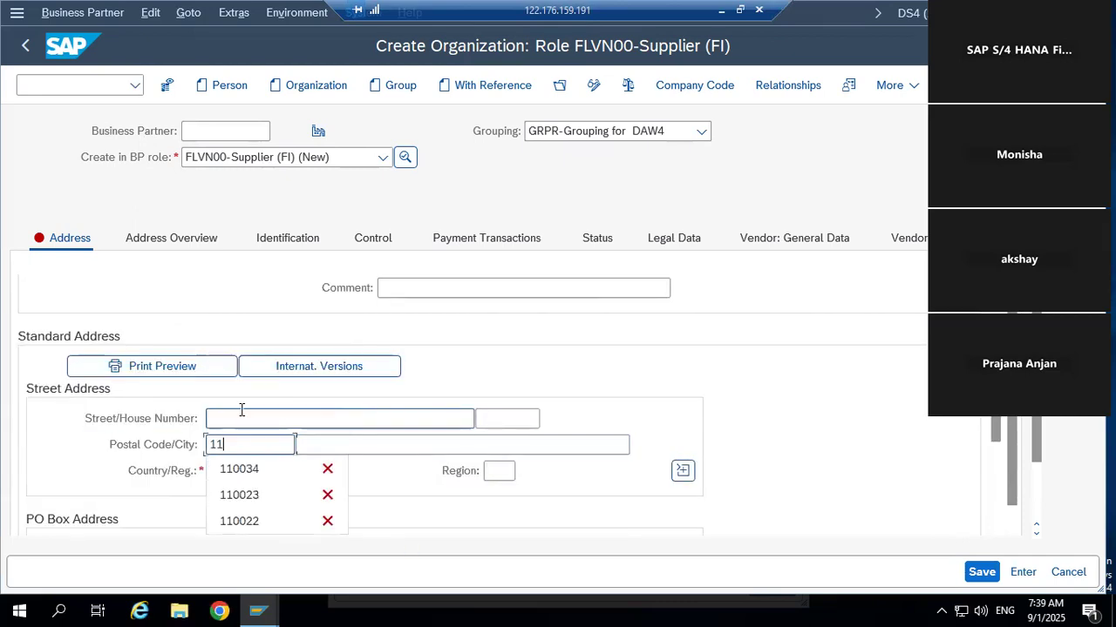
type("0023")
left_click(297, 445)
type("N")
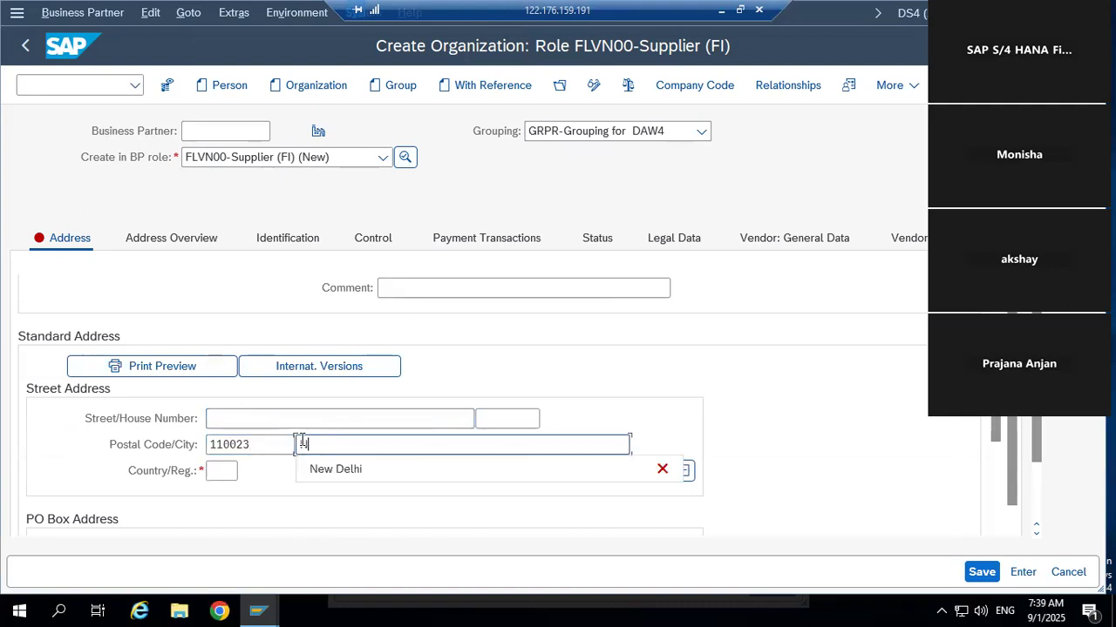
left_click(349, 469)
- Set the street address's country to IN and its region to 30
left_click(239, 471)
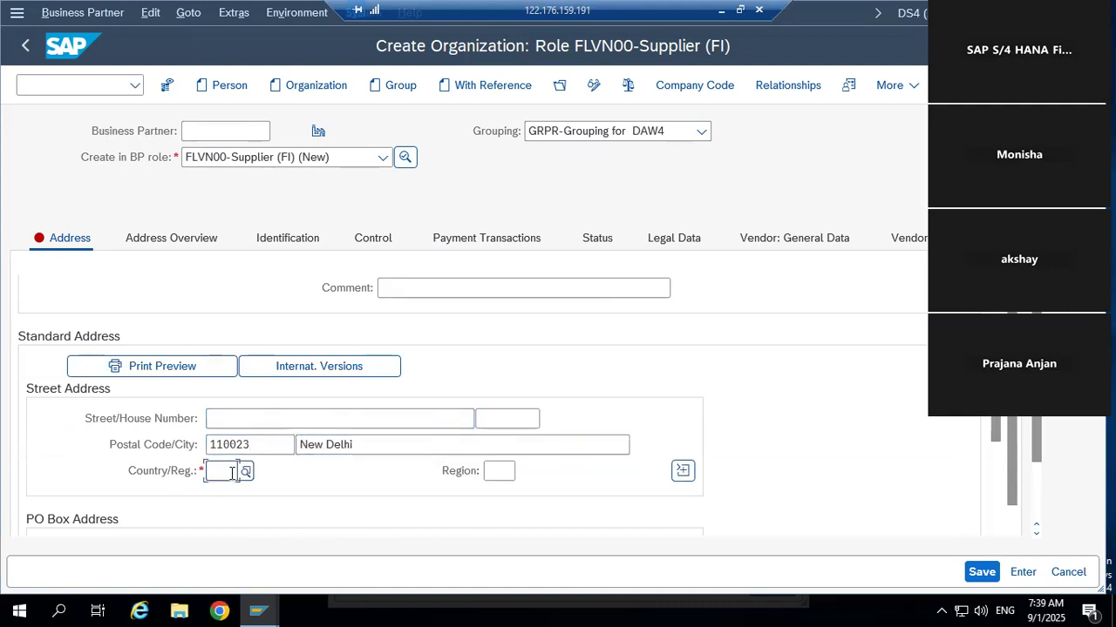
type("IN")
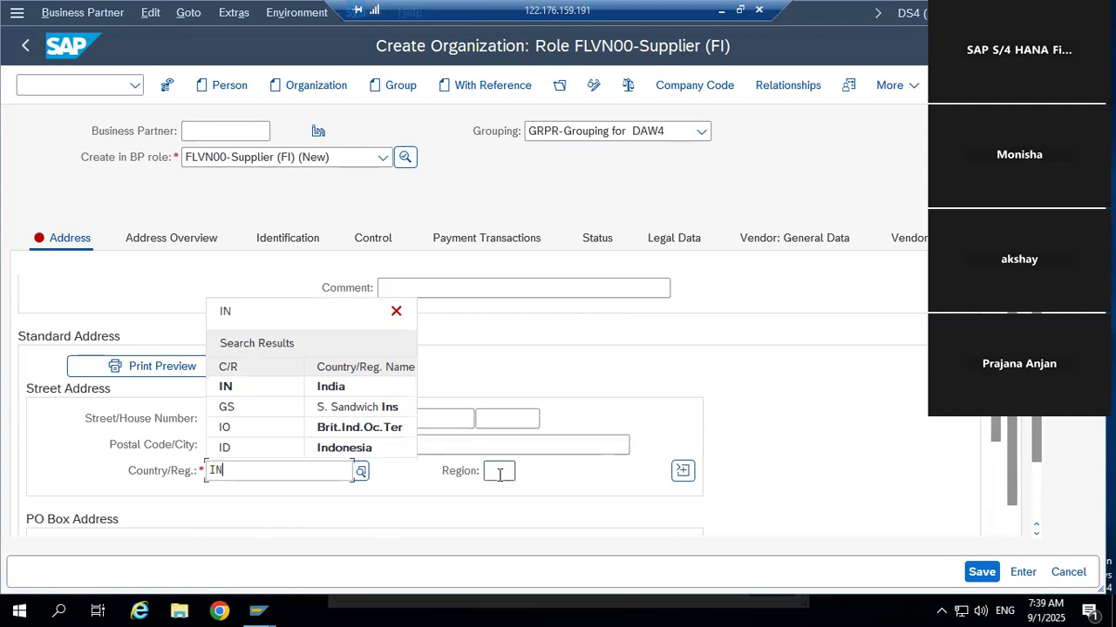
left_click(497, 470)
type("30")
- Set the supplier's communication language to English
scroll(381, 518, "down", 5)
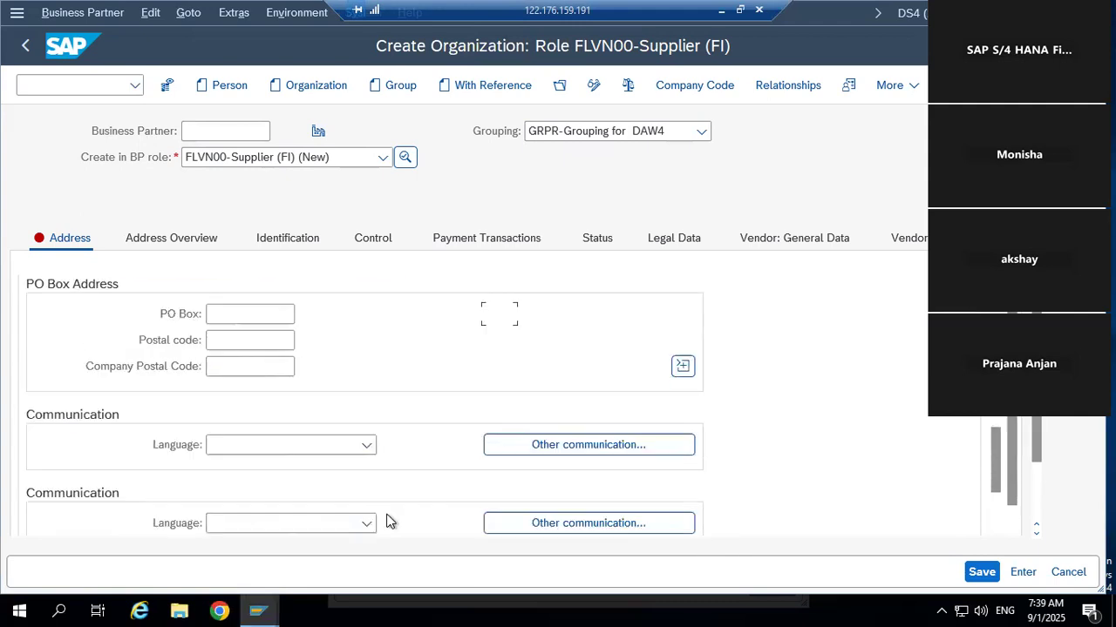
left_click(340, 373)
scroll(262, 523, "down", 1)
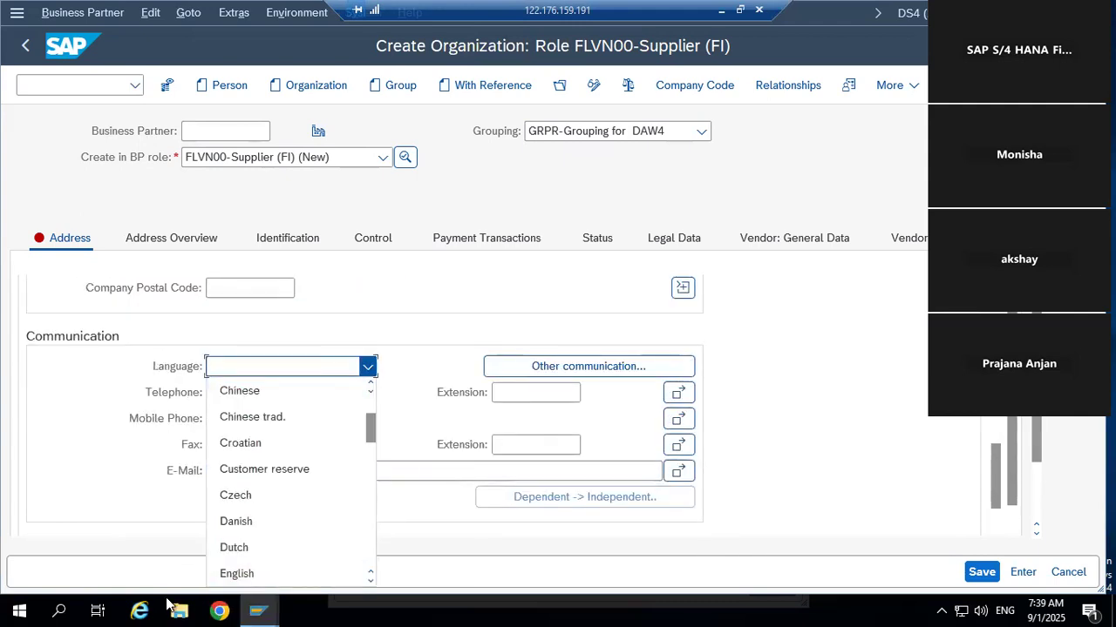
left_click(237, 573)
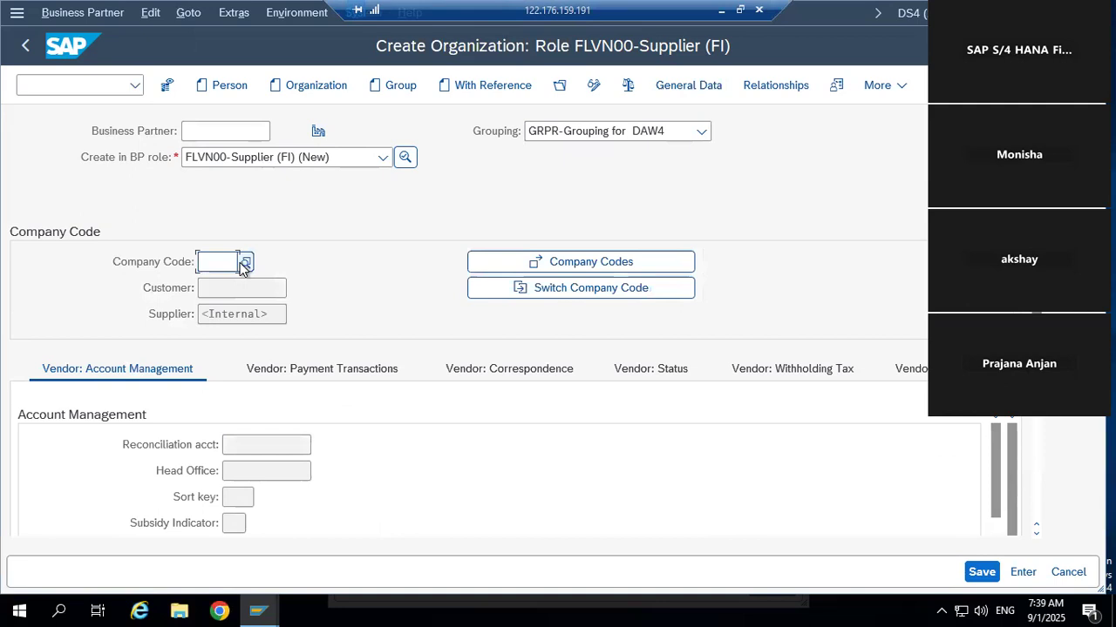
- Assign company code DAW4 in the supplier's company code data and confirm it
type("DAW4")
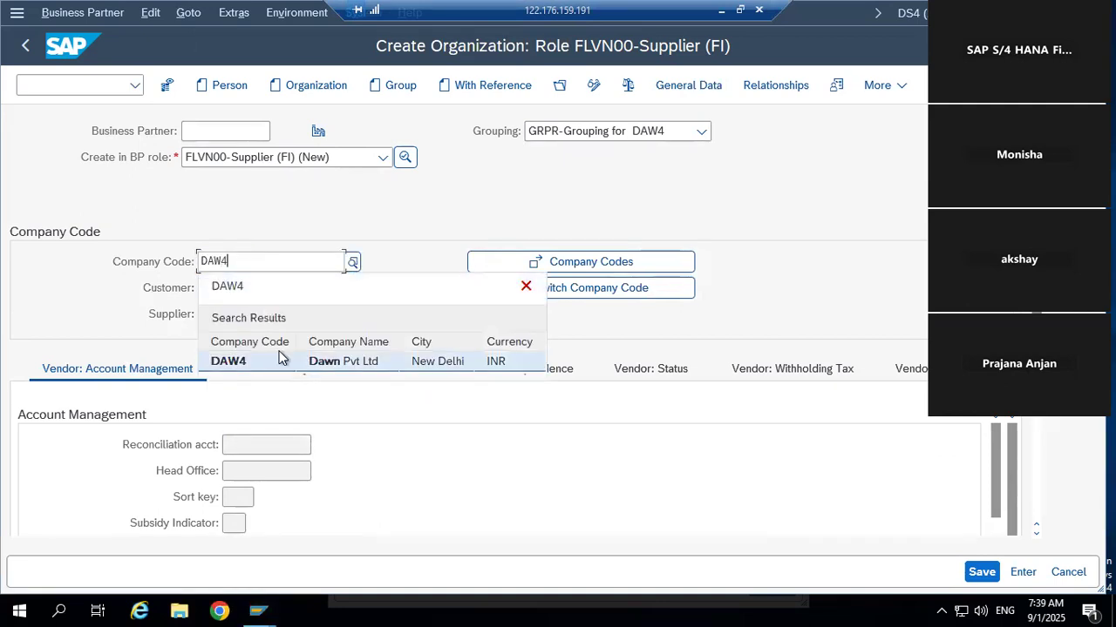
left_click(279, 361)
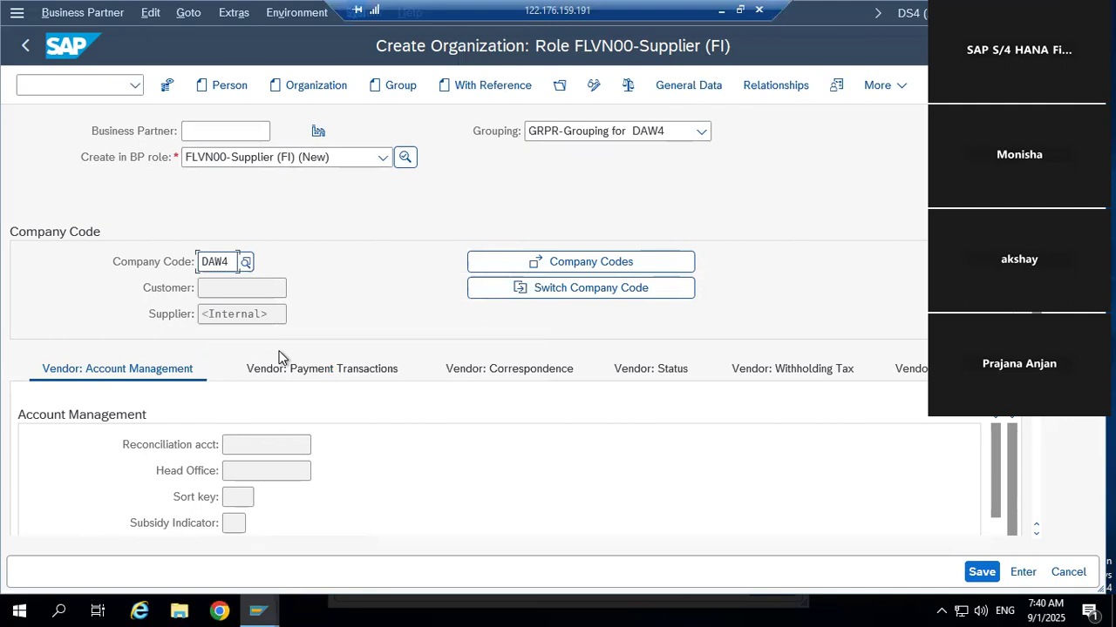
key("Return")
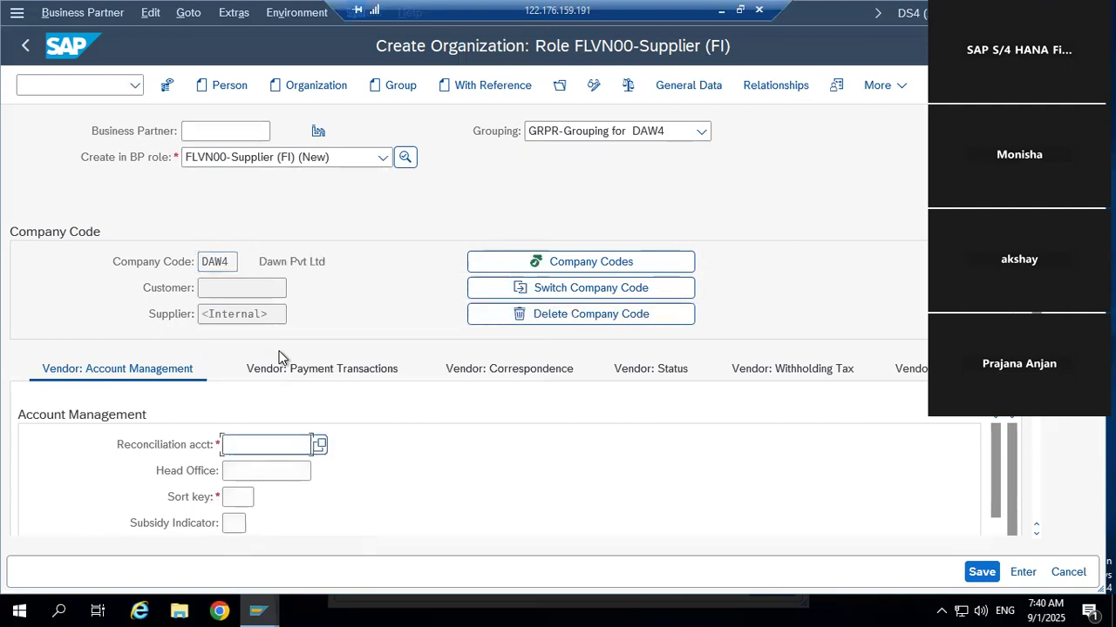
- Set the reconciliation account to 2001 and the sort key to 012, and save the supplier
left_click(319, 445)
double_click(302, 238)
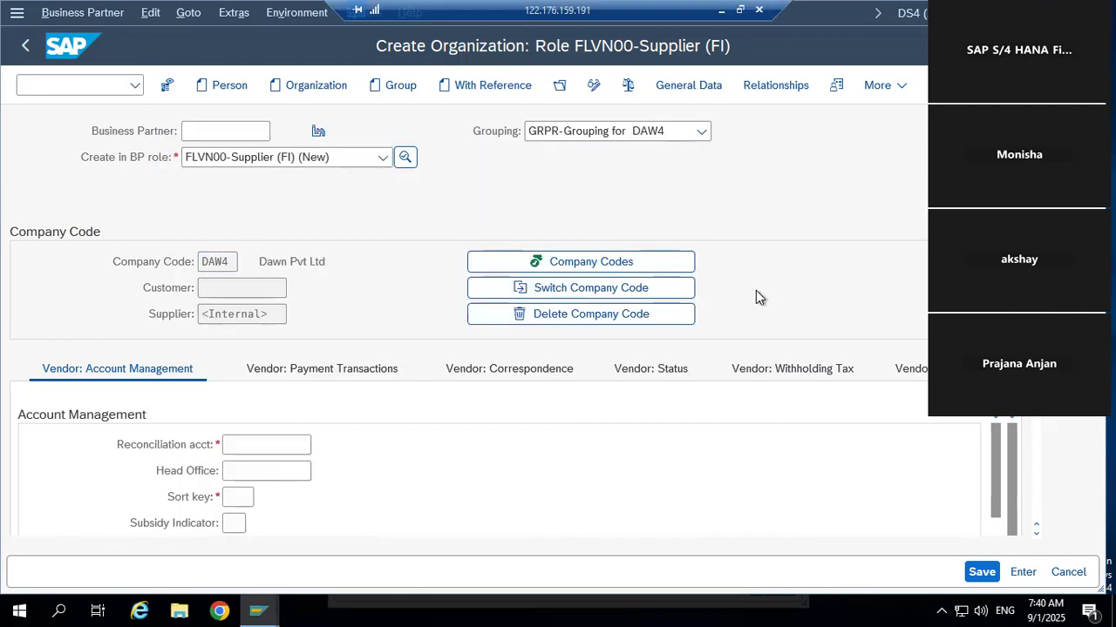
left_click(235, 498)
type("012")
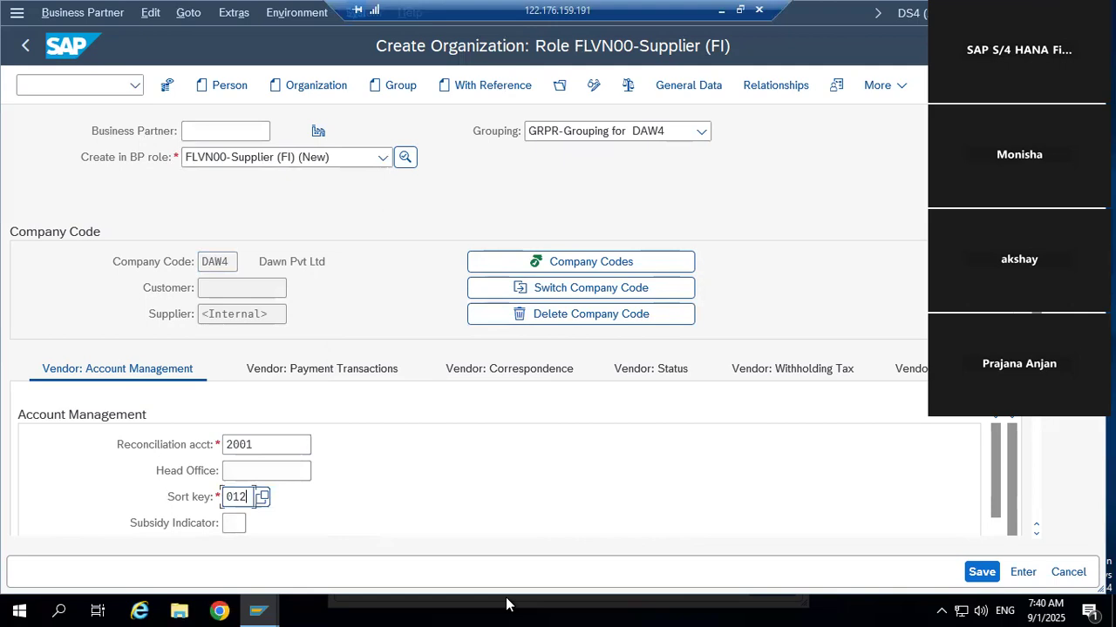
key("Return")
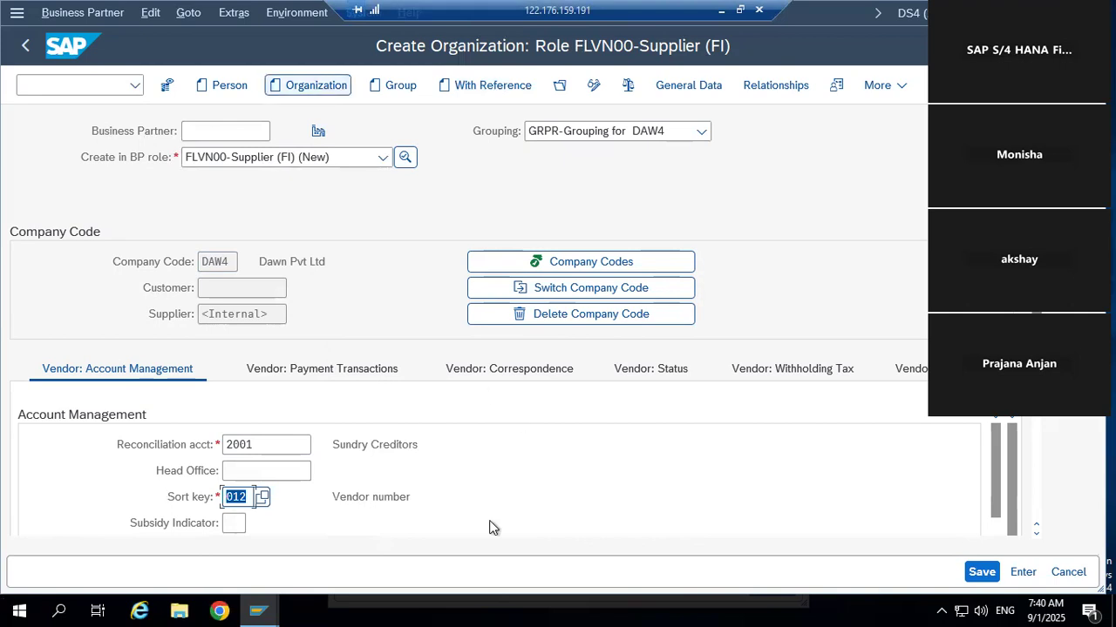
left_click(292, 469)
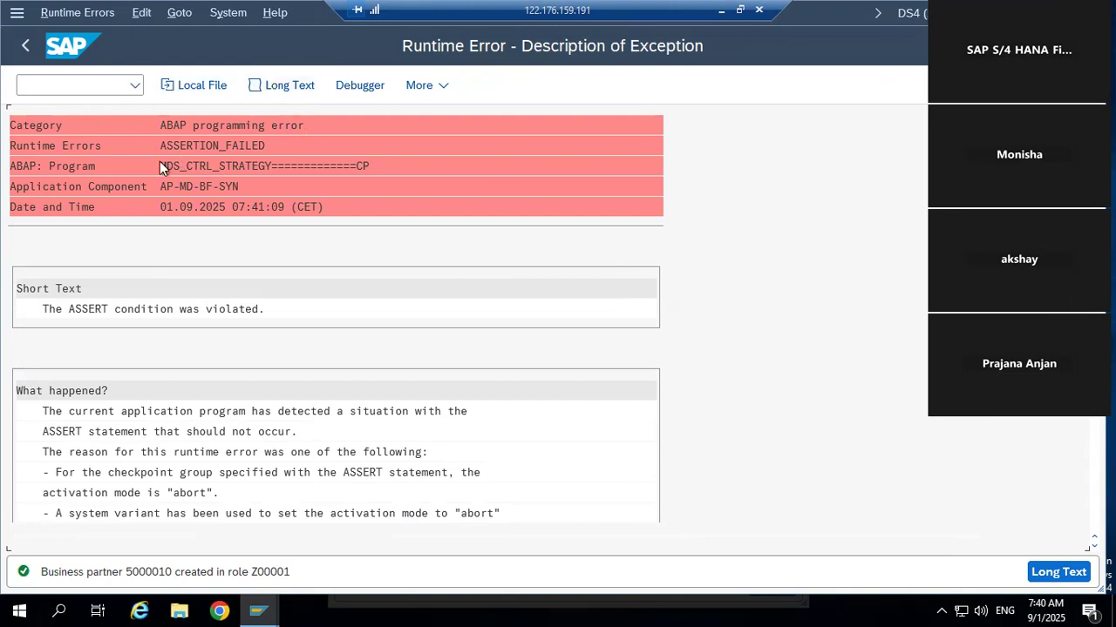
- Exit the runtime error description and switch to the Display IMG session
left_click(25, 46)
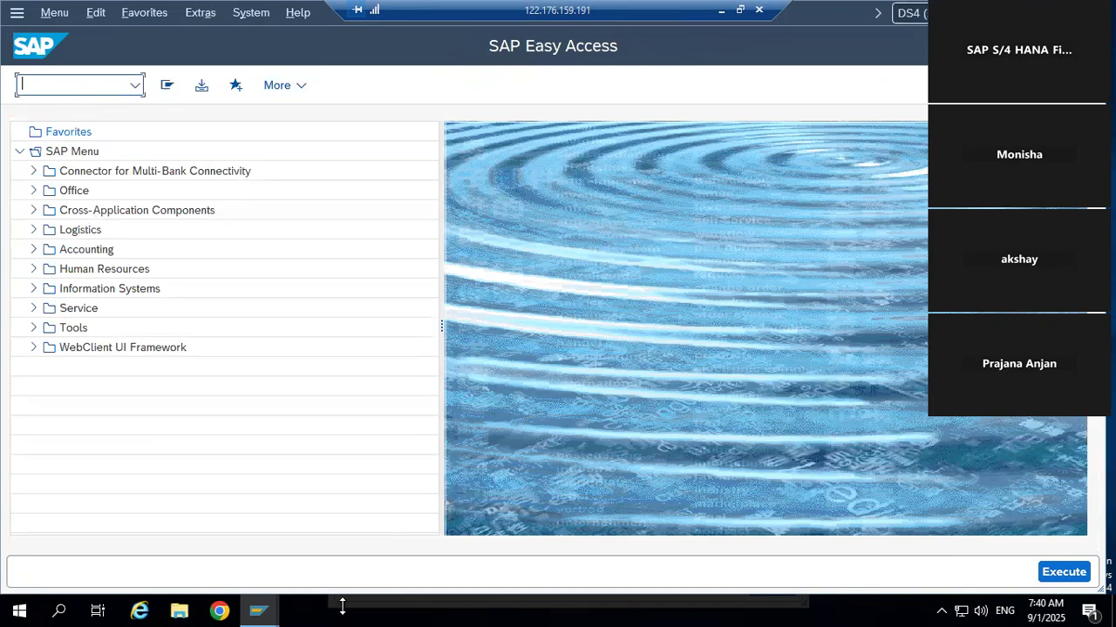
mouse_move(256, 604)
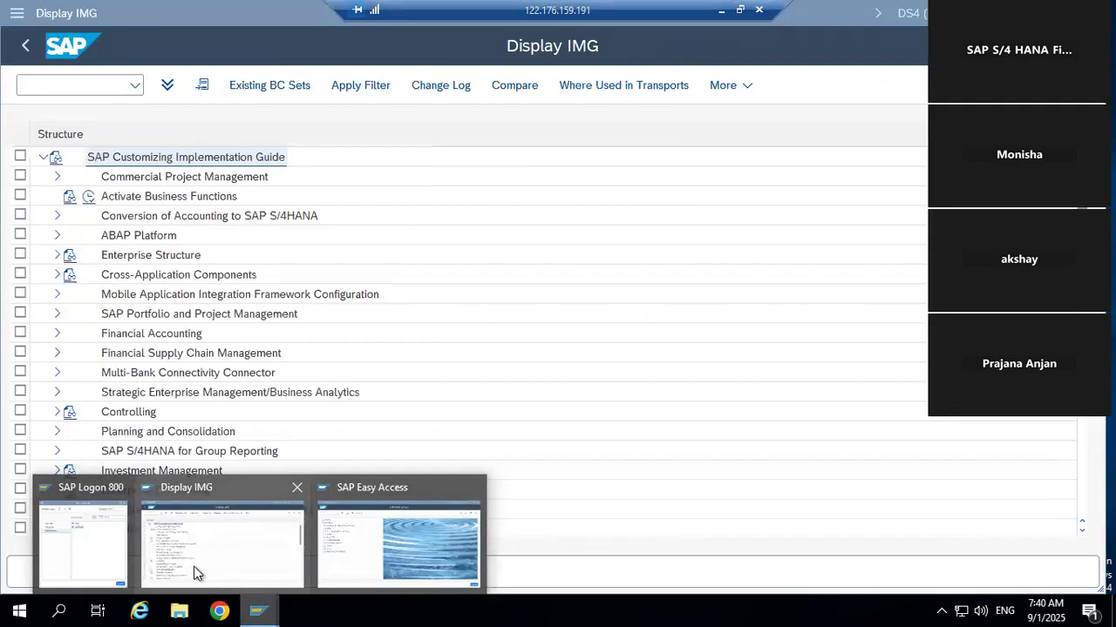
left_click(196, 566)
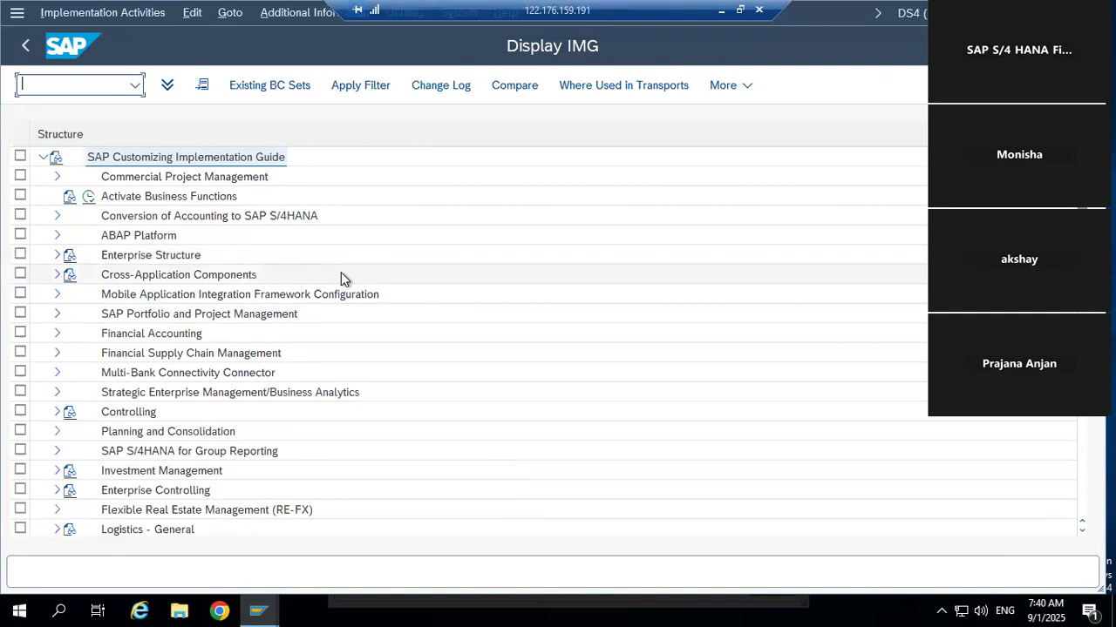
- Under Cross-Application Components, open Define Number Ranges in the SAP Business Partner basic settings and display the editable BU_PARTNER intervals
left_click(57, 275)
scroll(386, 268, "down", 4)
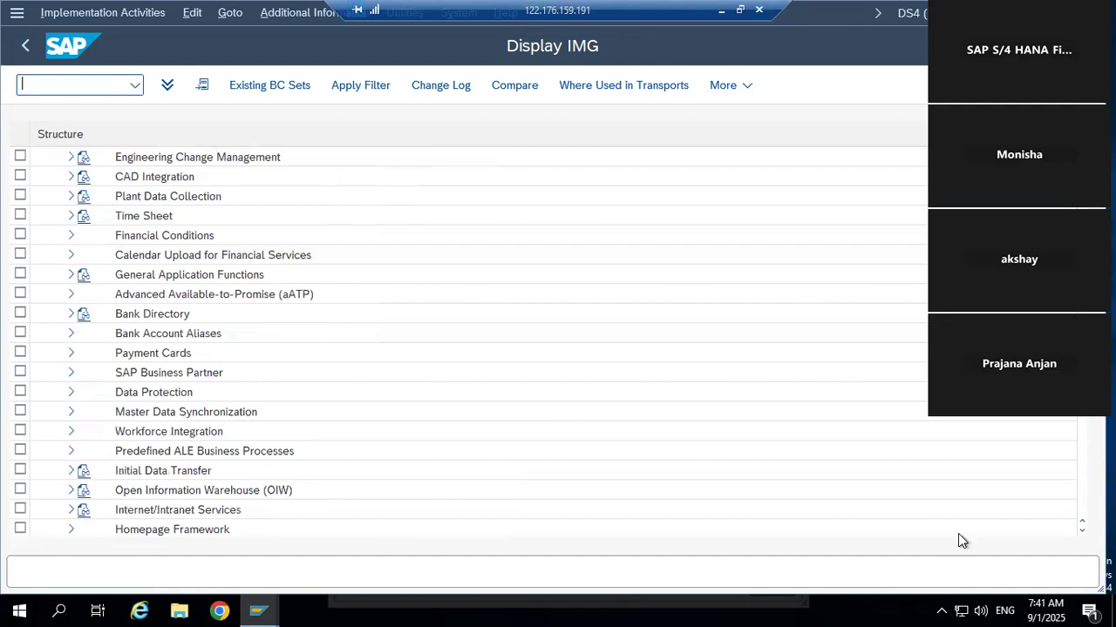
left_click(72, 373)
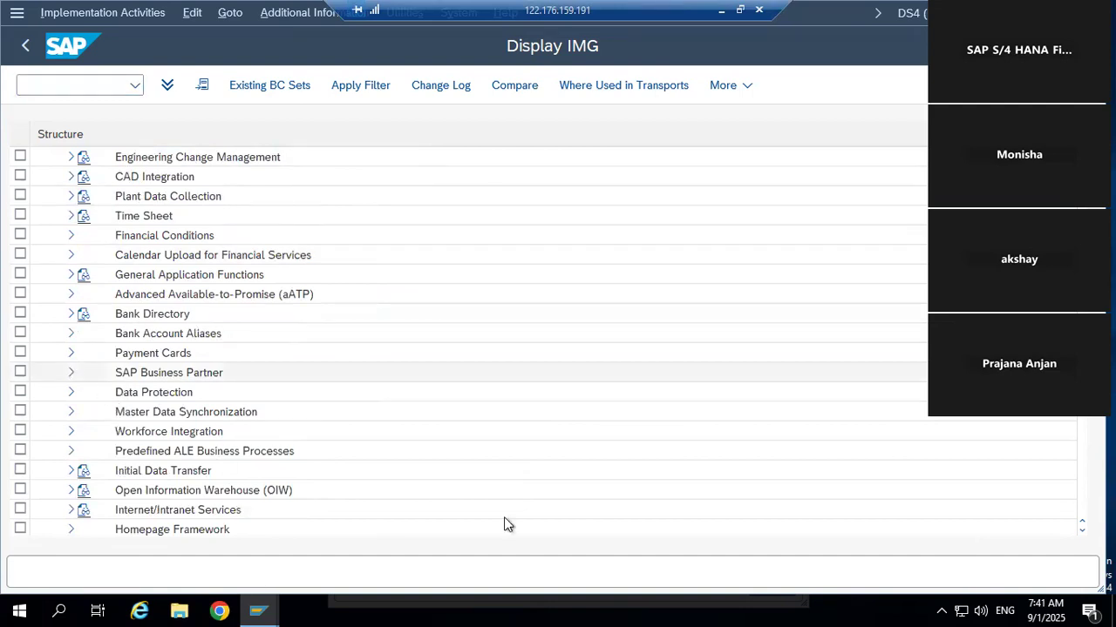
left_click(73, 374)
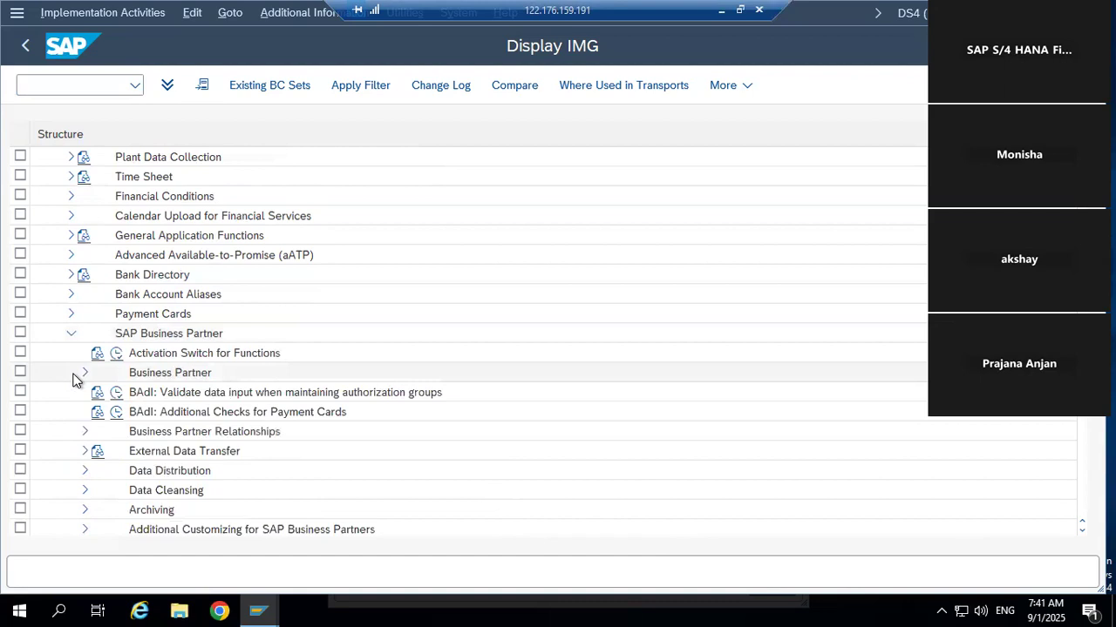
left_click(83, 375)
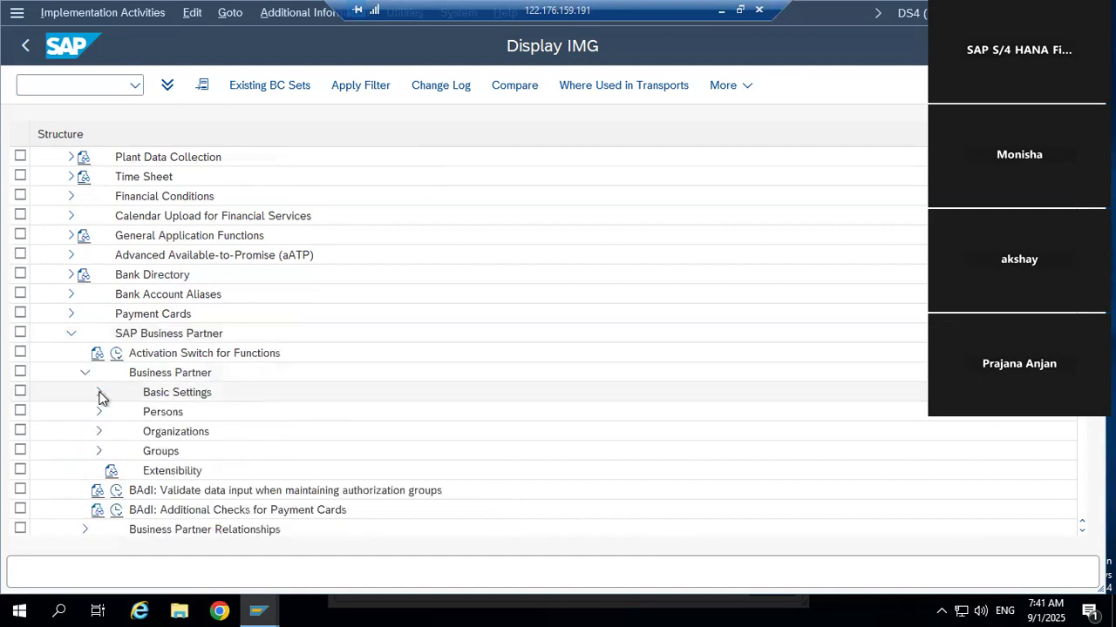
left_click(98, 393)
left_click(113, 255)
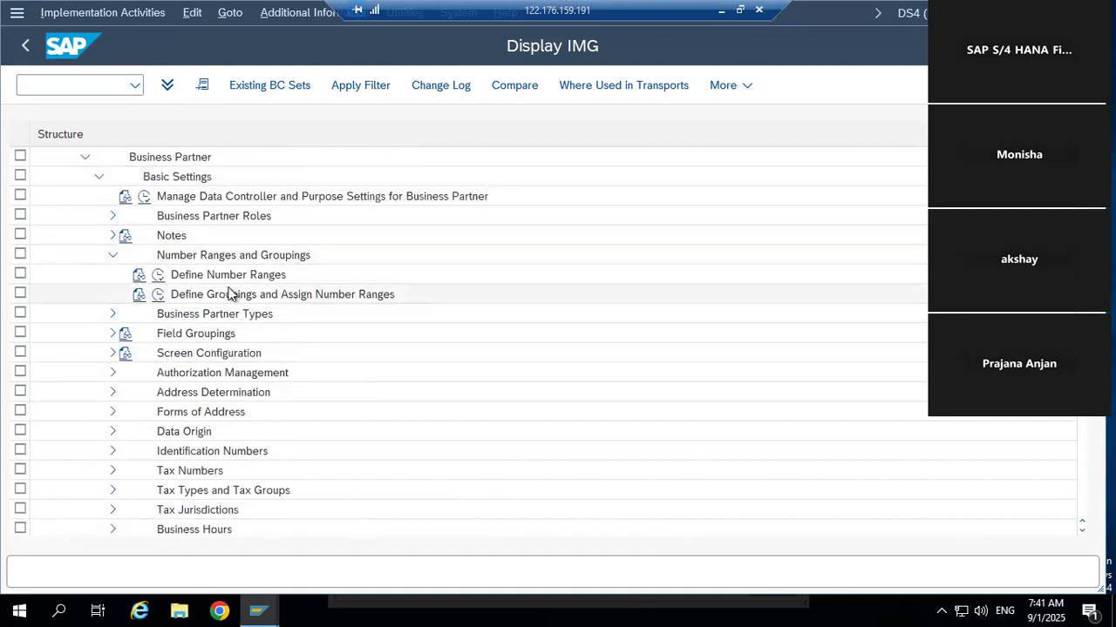
left_click(157, 275)
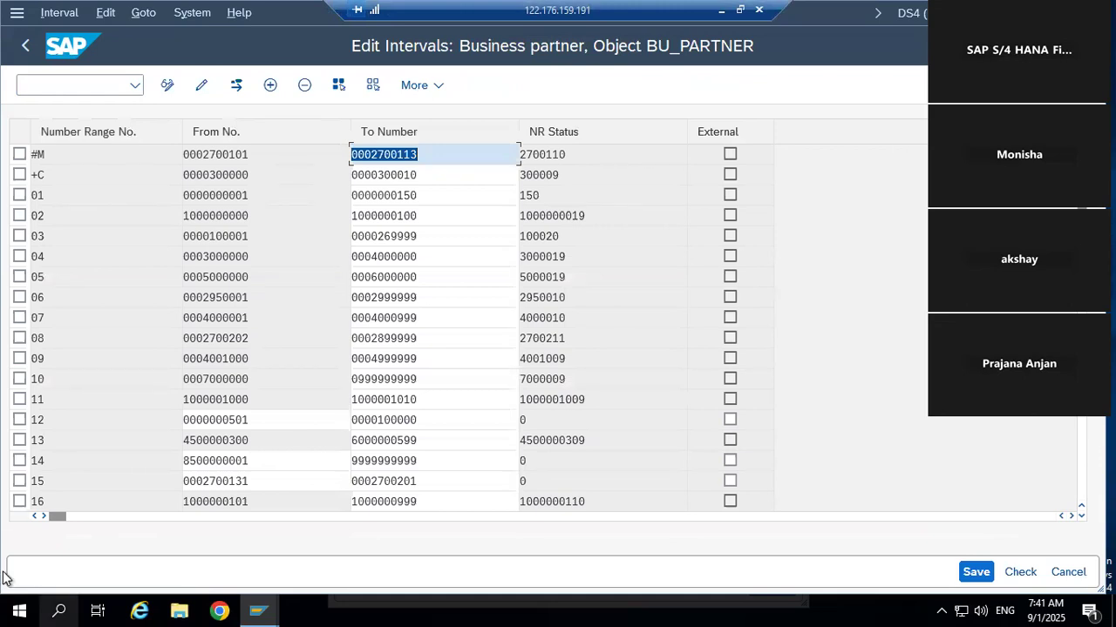
- Examine the range and number status of business partner interval 05, and return to the implementation guide
left_click(33, 279)
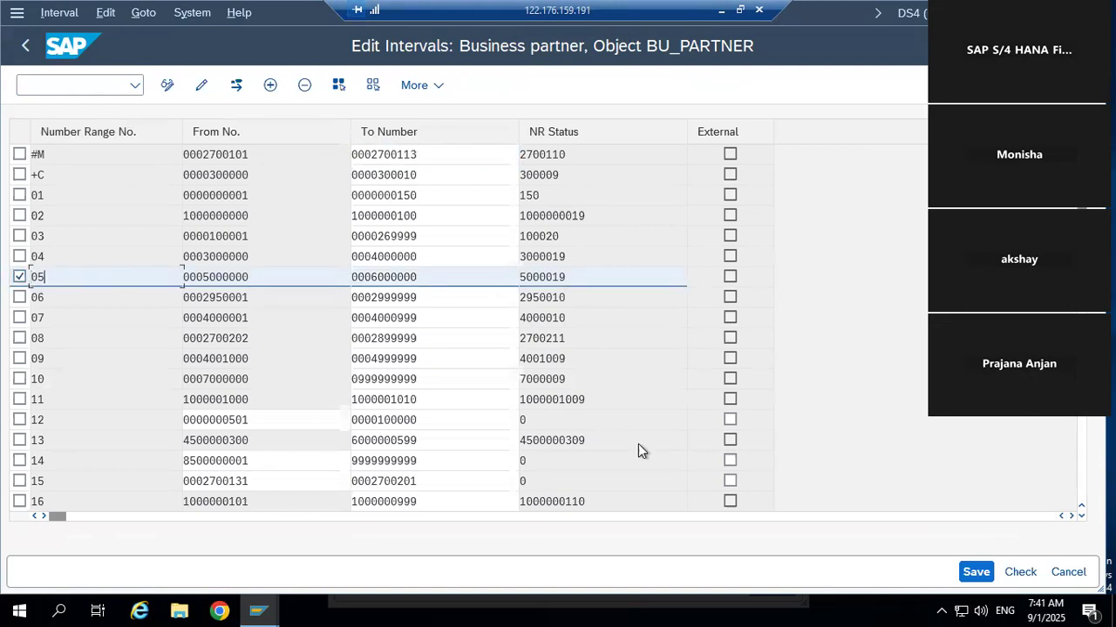
left_click(19, 277)
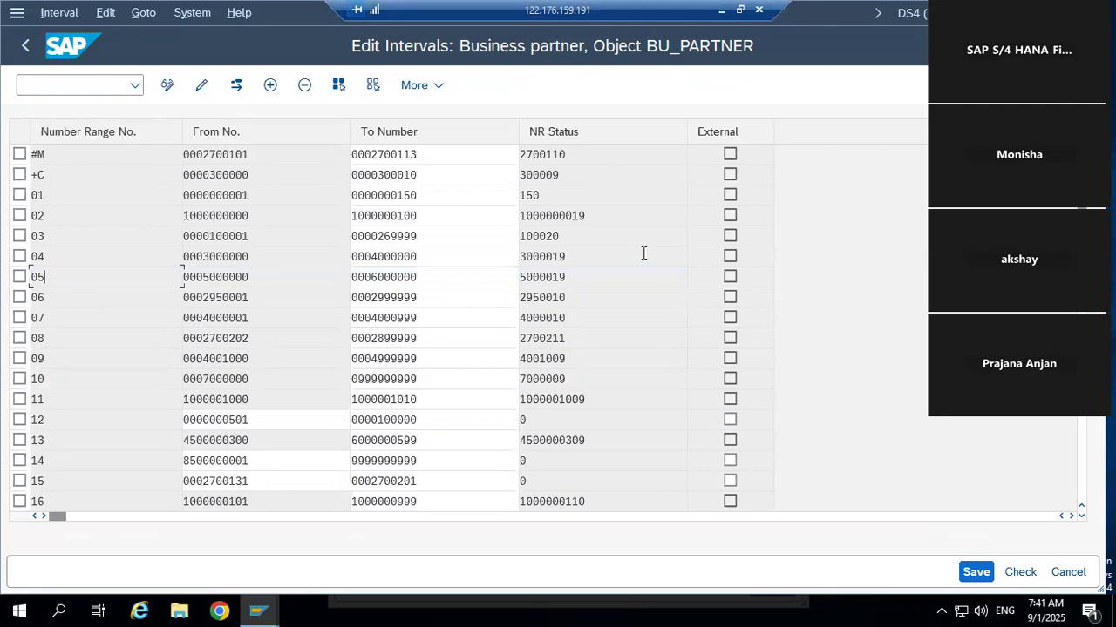
left_click(641, 285)
left_click(19, 277)
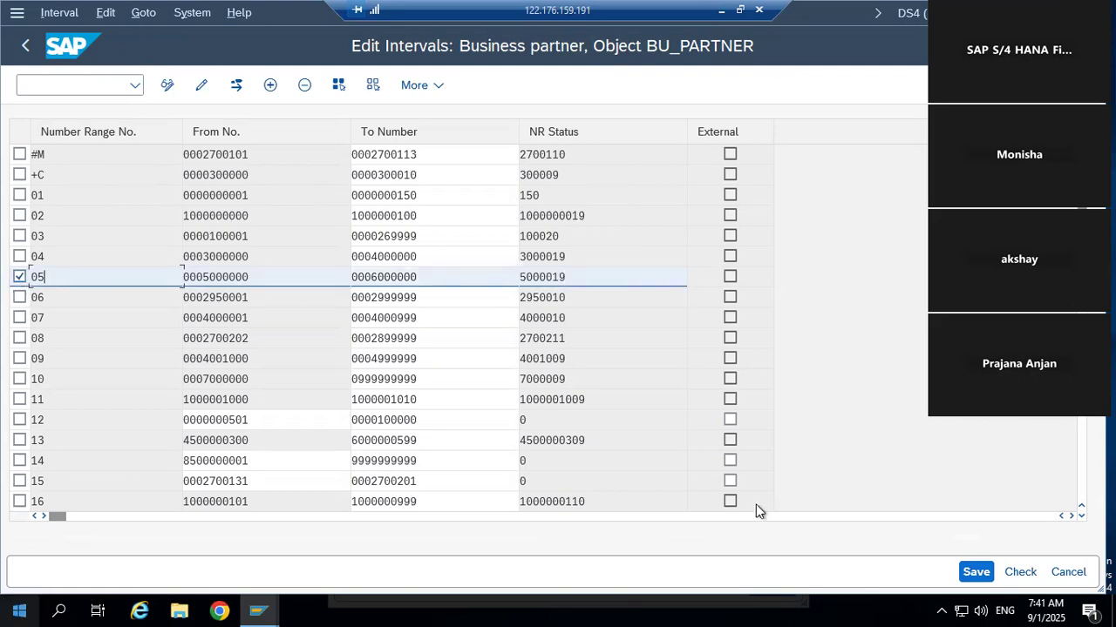
left_click(20, 277)
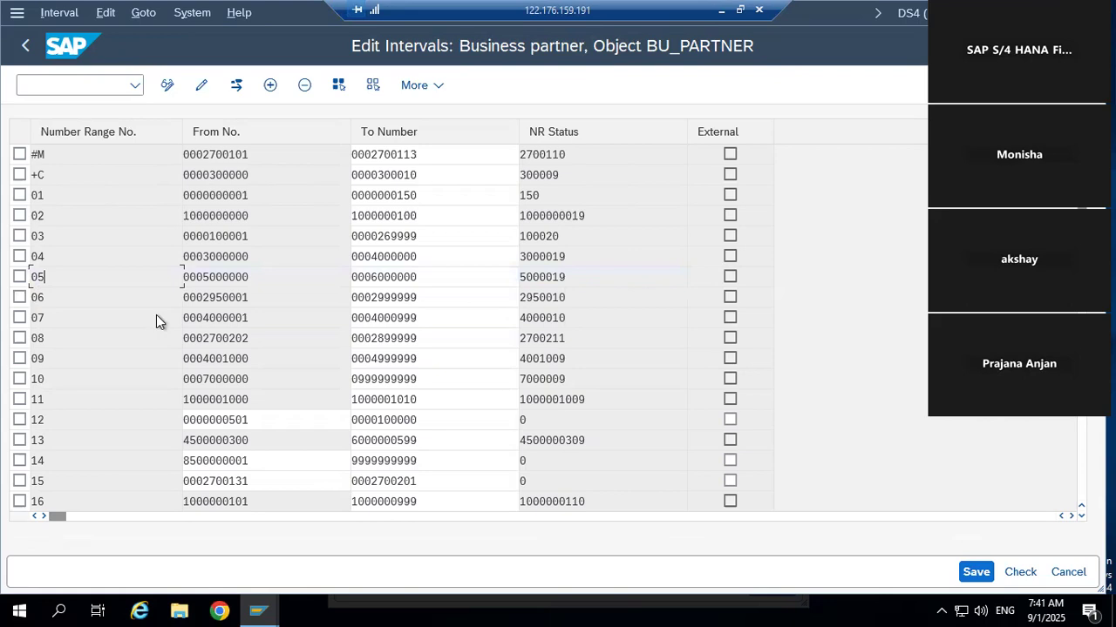
key("F3")
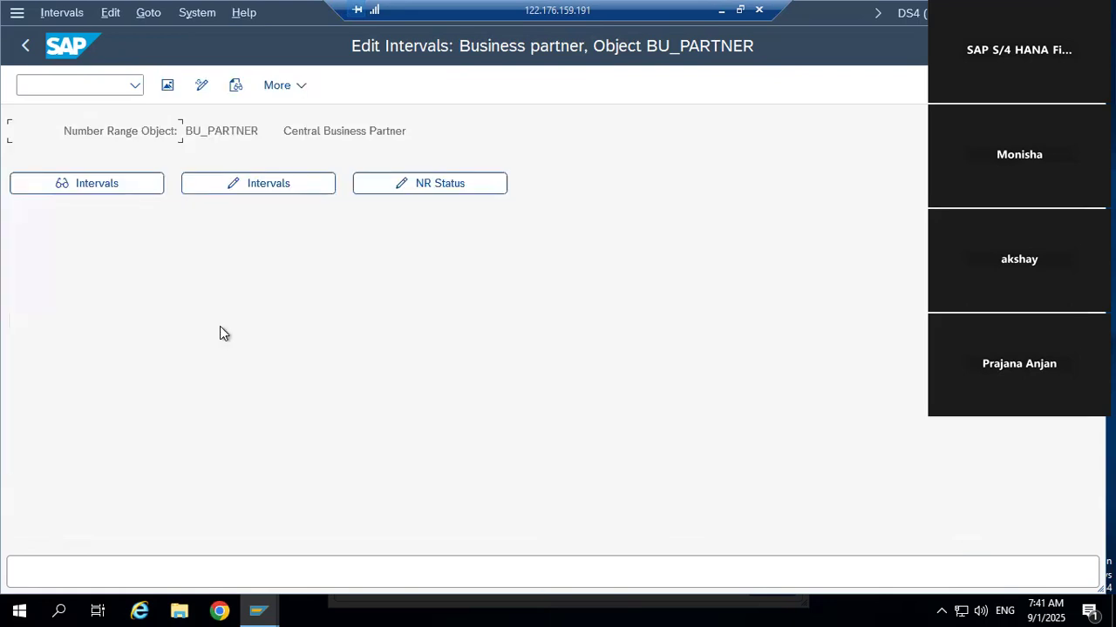
left_click(22, 49)
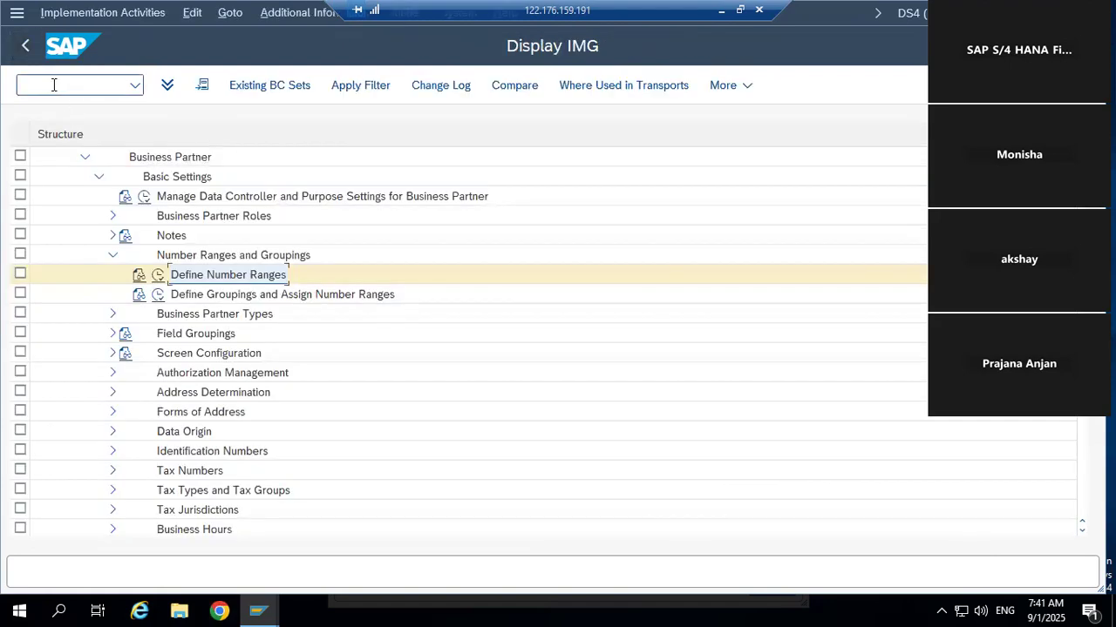
- Open a new session and try to open transaction OBD2, declining to display the locked data
left_click(17, 12)
left_click(61, 203)
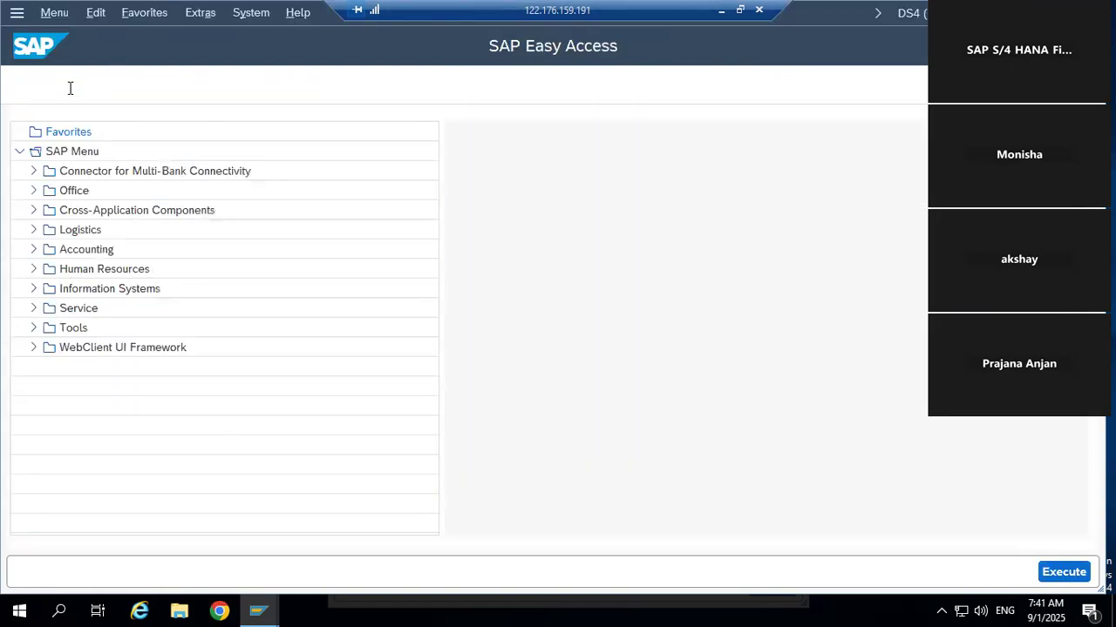
type("OBD")
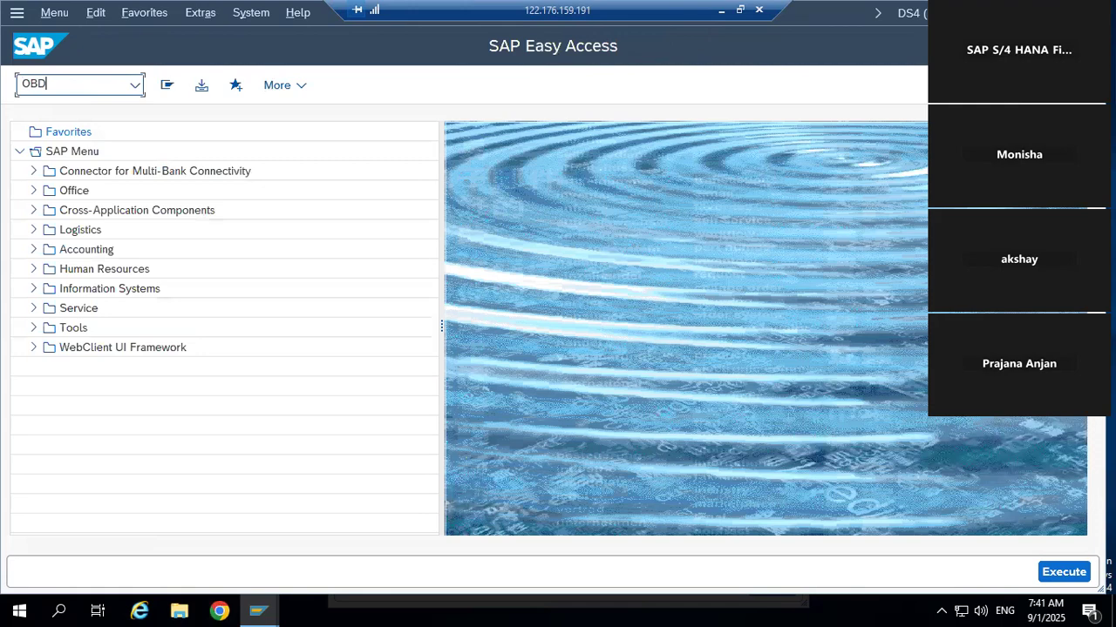
type("2")
key("Return")
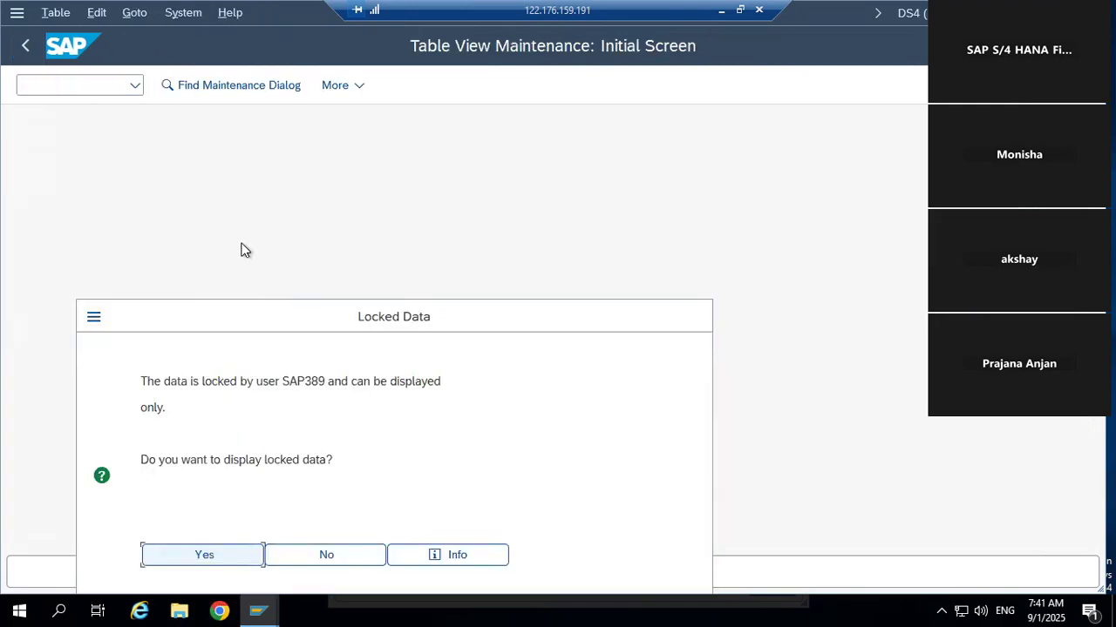
left_click(327, 556)
- Open transaction SM12 and search the lock entries of client 400 with the user name and number of locks left blank
type("S")
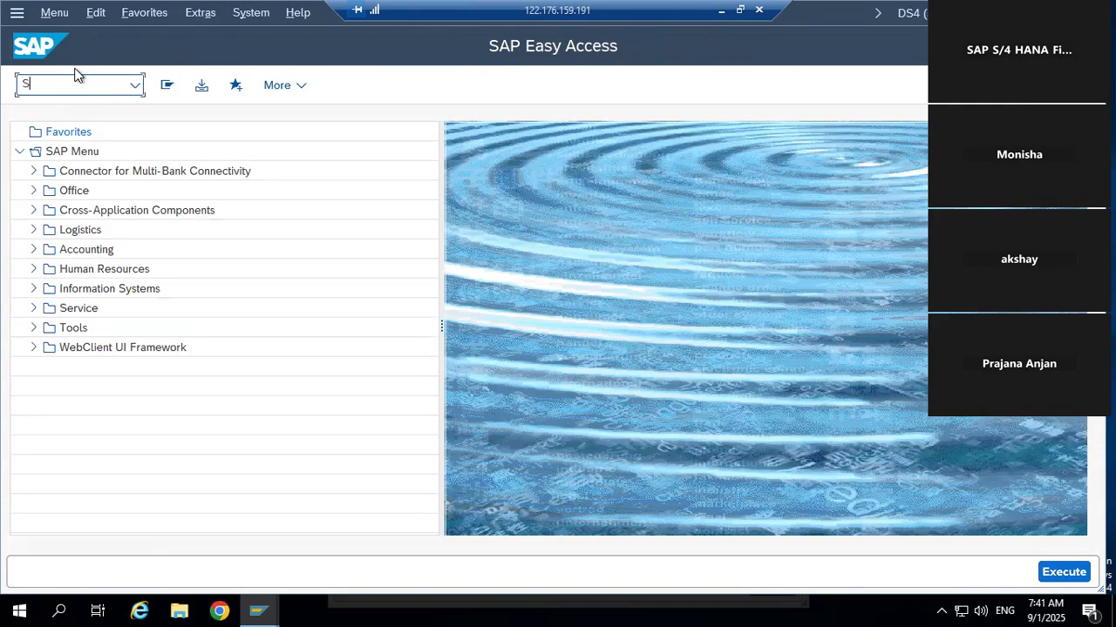
type("M12")
key("Return")
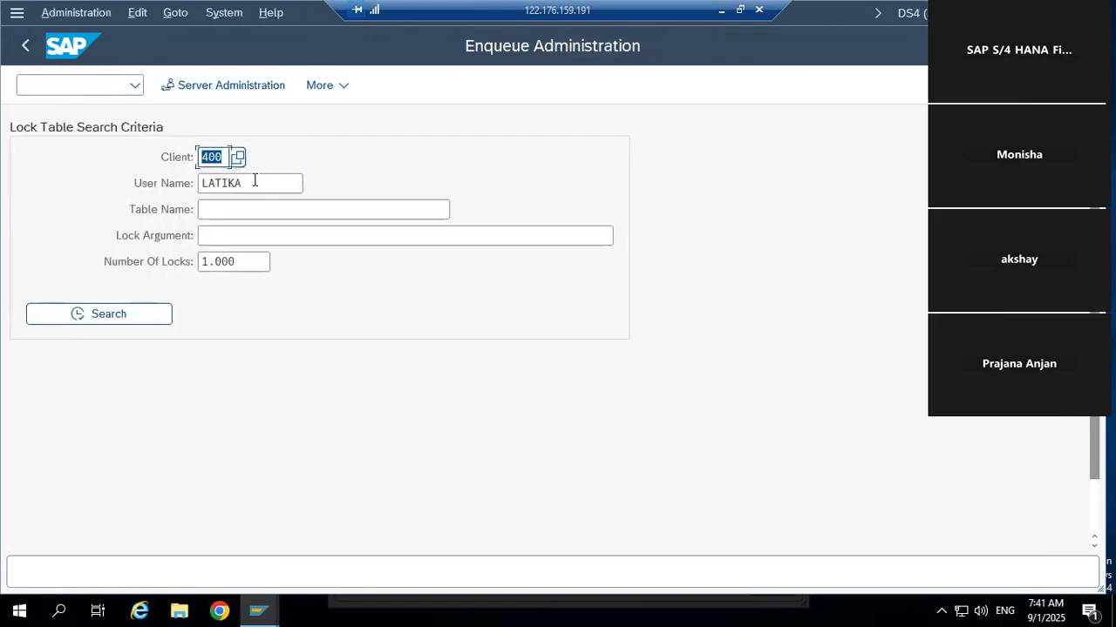
double_click(252, 182)
key("BackSpace")
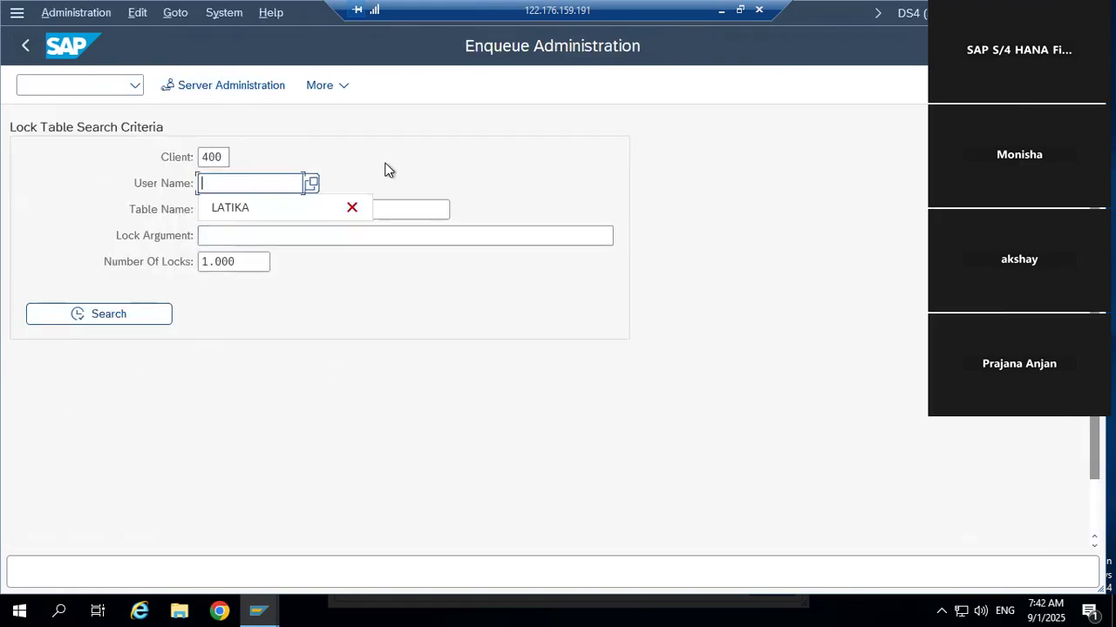
left_click_drag(237, 264, 64, 281)
key("BackSpace")
left_click(140, 319)
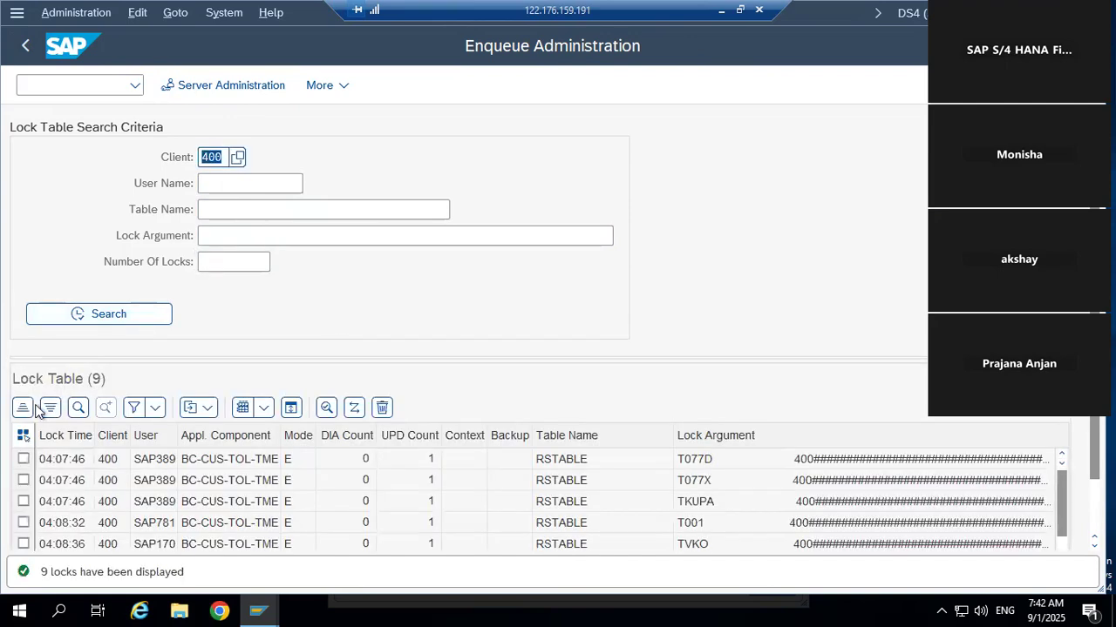
- Delete all listed lock entries of client 400 and return to the SAP Easy Access screen
left_click(23, 436)
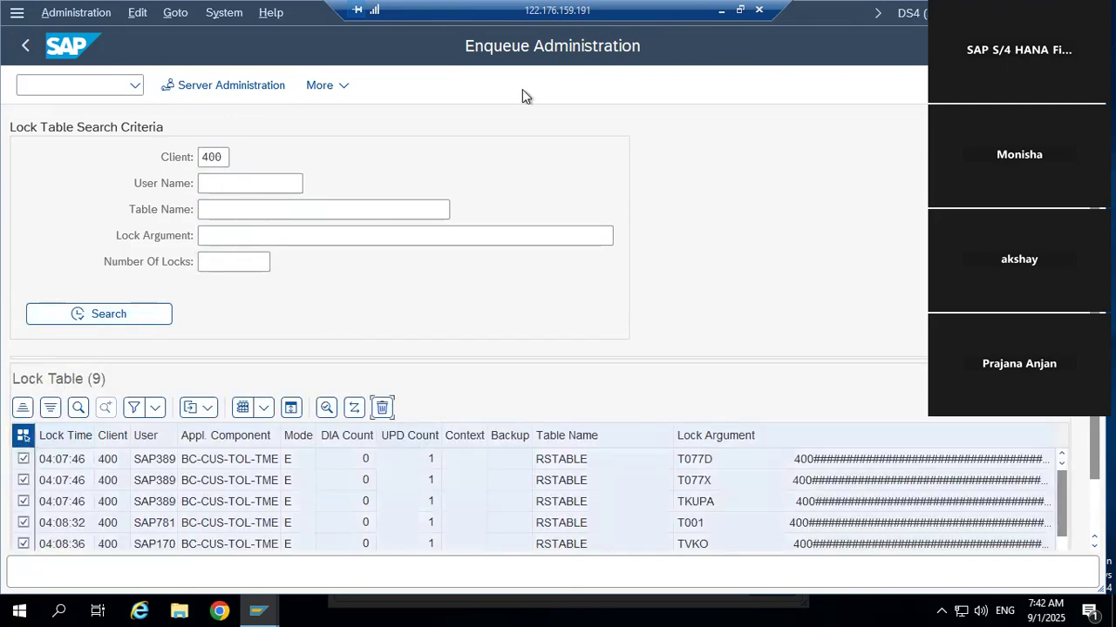
left_click(703, 510)
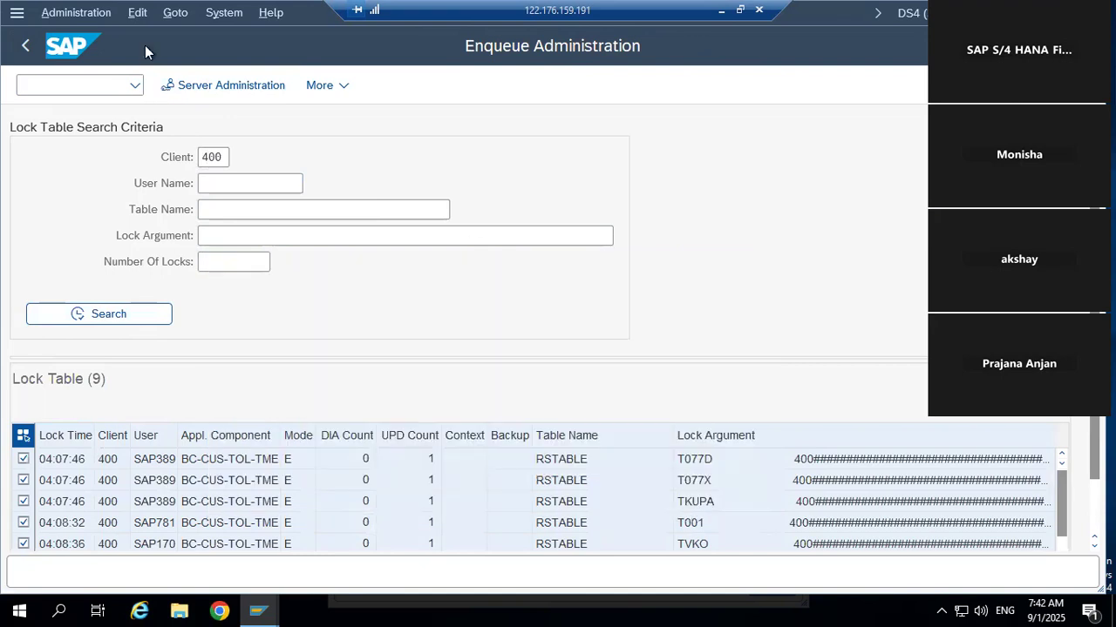
left_click(92, 87)
type("/n")
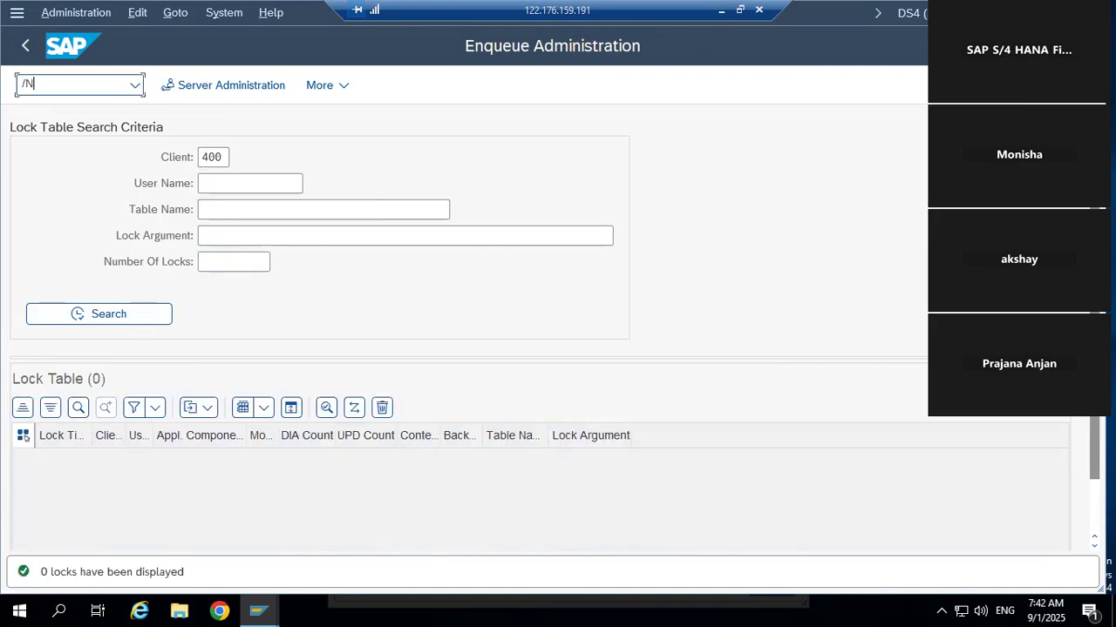
key("Return")
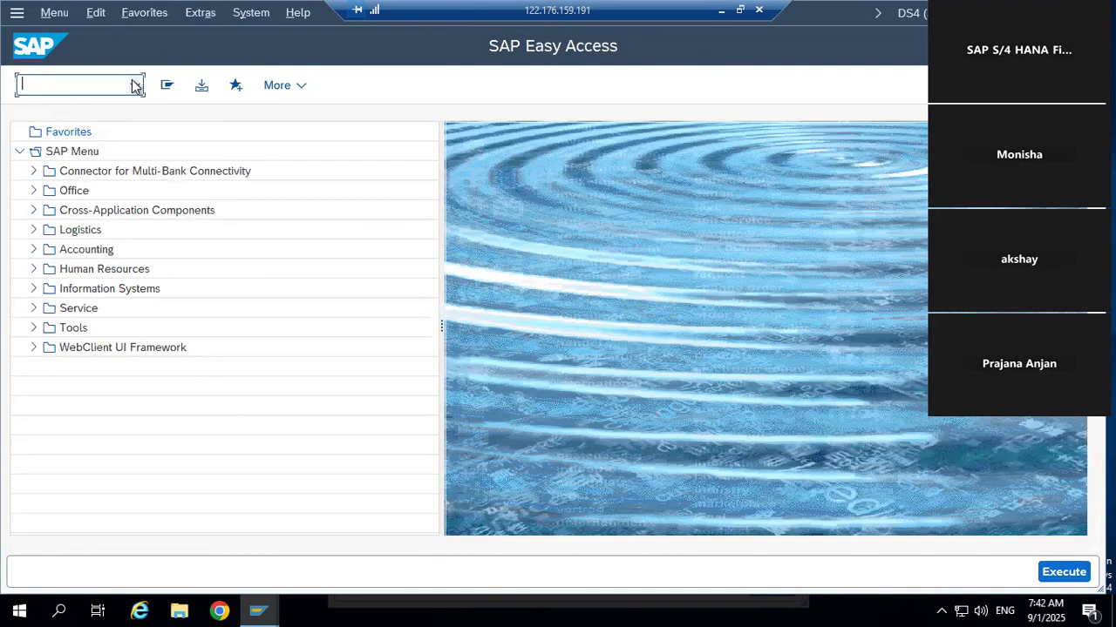
- Open the customer account groups with transaction OBD2 and look up account group AGG2 in the list
type("OBD2")
key("Return")
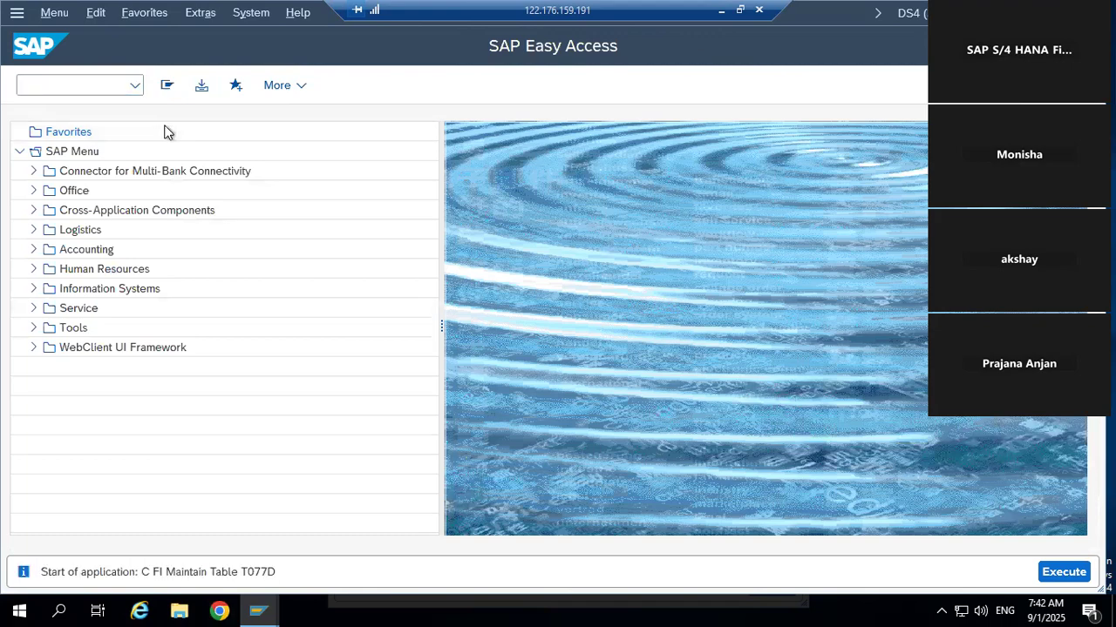
left_click(267, 523)
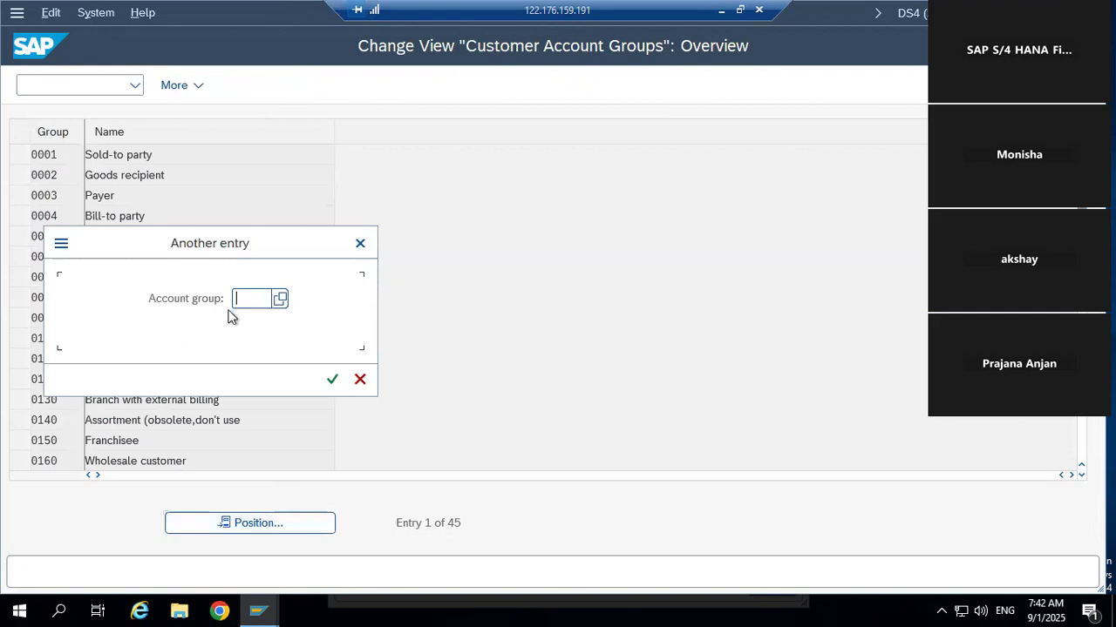
type("AGG2")
key("Tab")
key("Return")
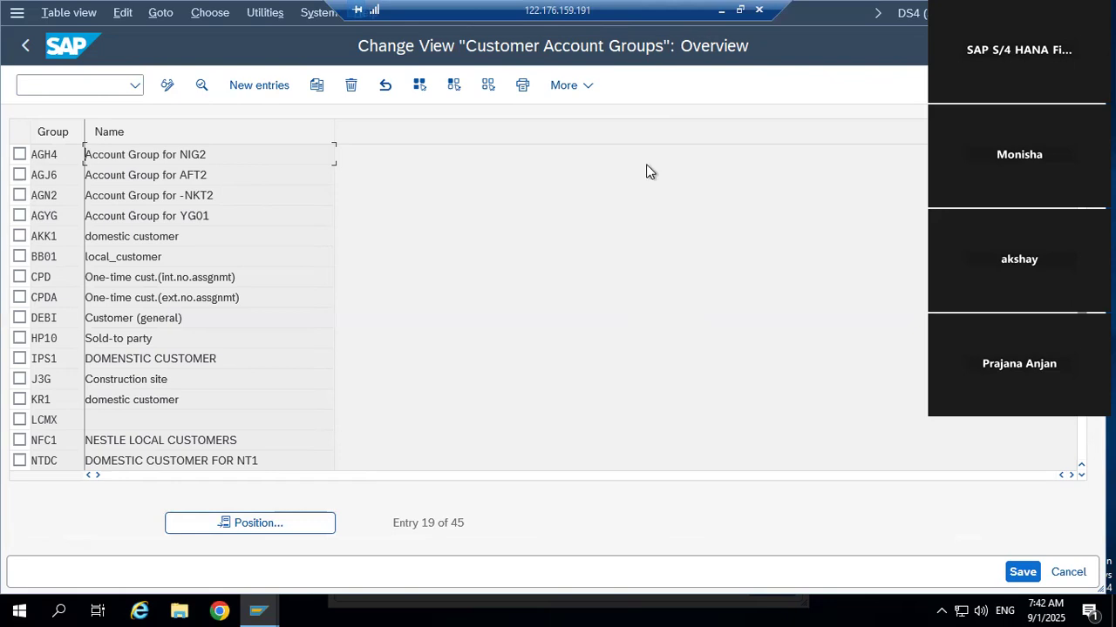
left_click(262, 523)
type("AGG2")
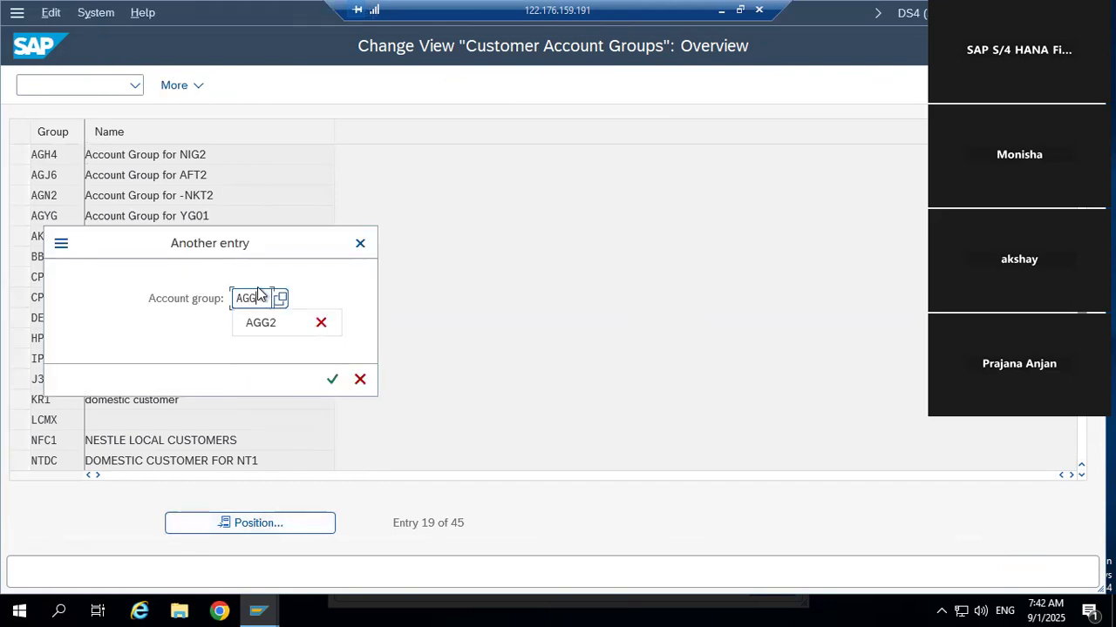
left_click(332, 381)
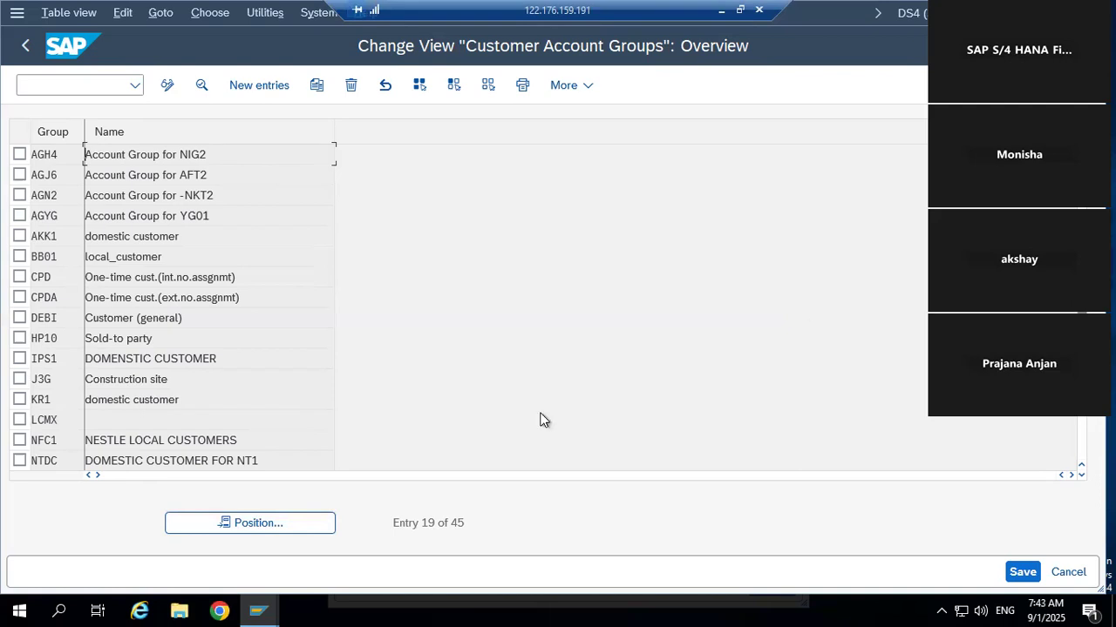
mouse_move(258, 610)
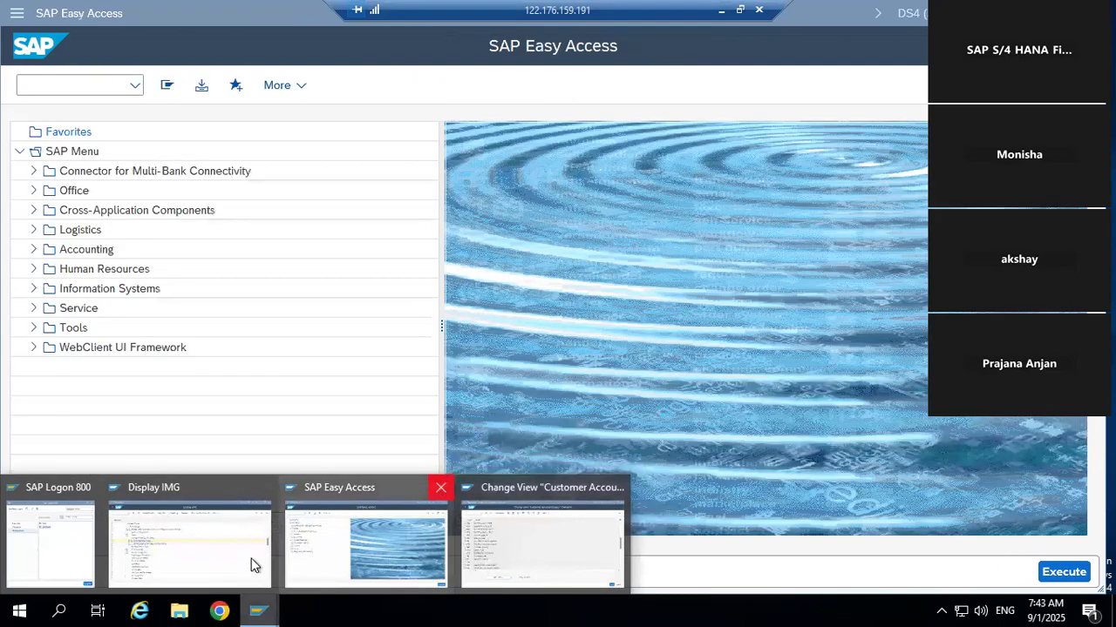
left_click(254, 565)
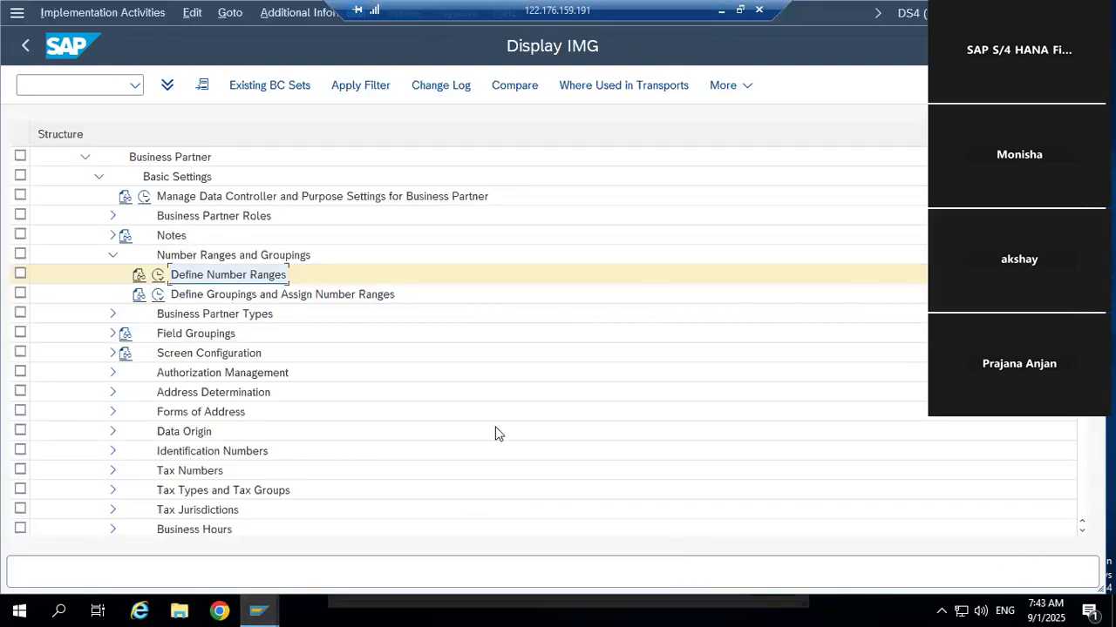
left_click(259, 606)
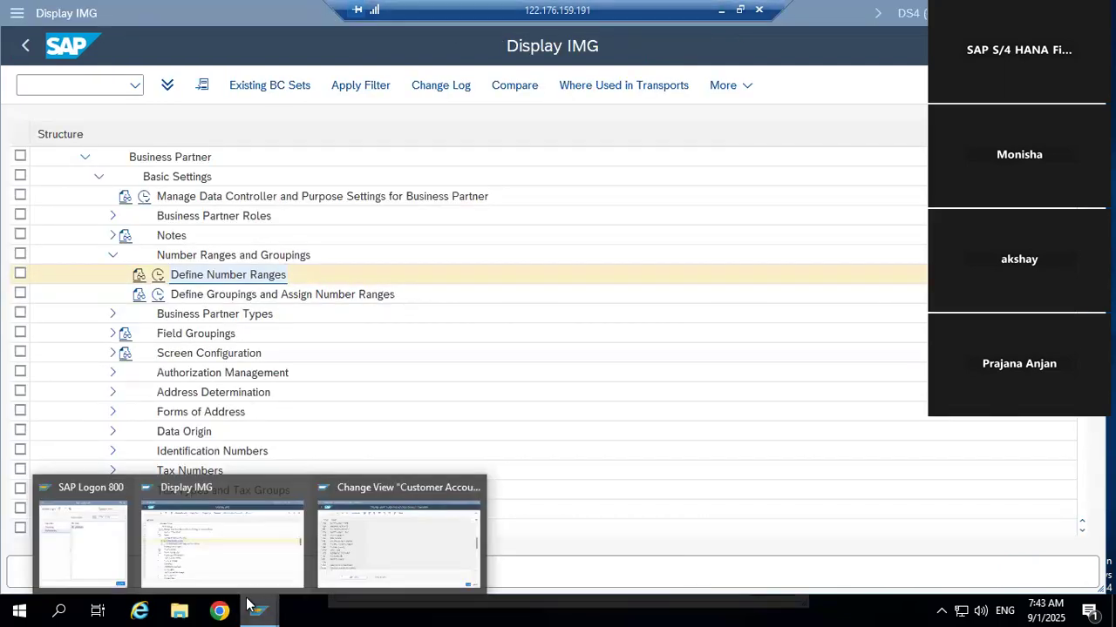
left_click(434, 555)
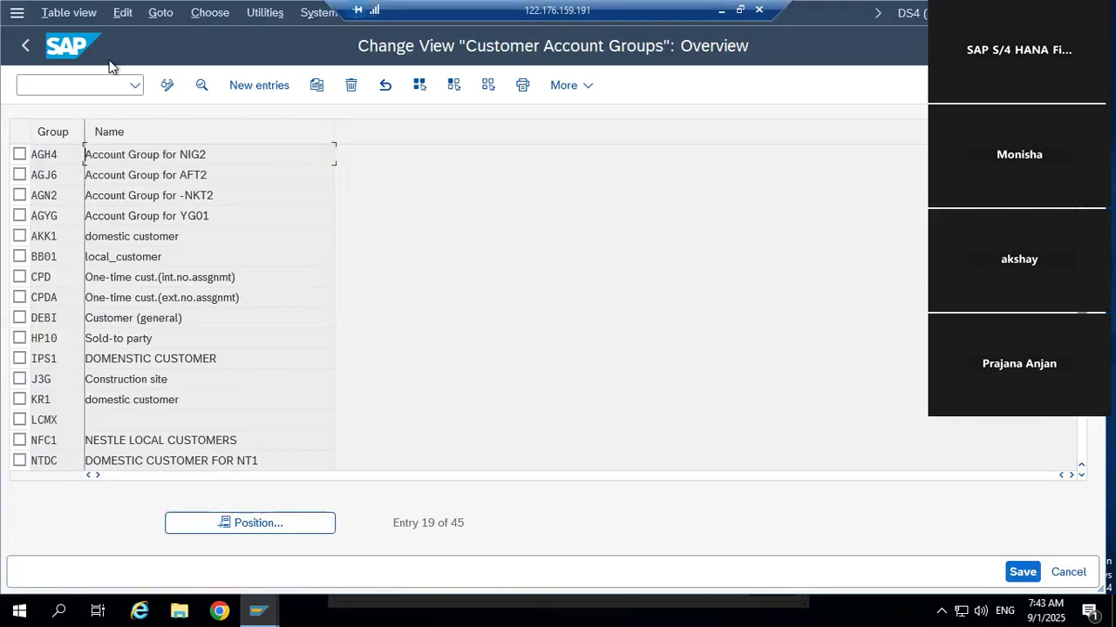
- Leave the customer account groups, and open the details of vendor account group AGG2 with transaction OBD3
left_click(32, 47)
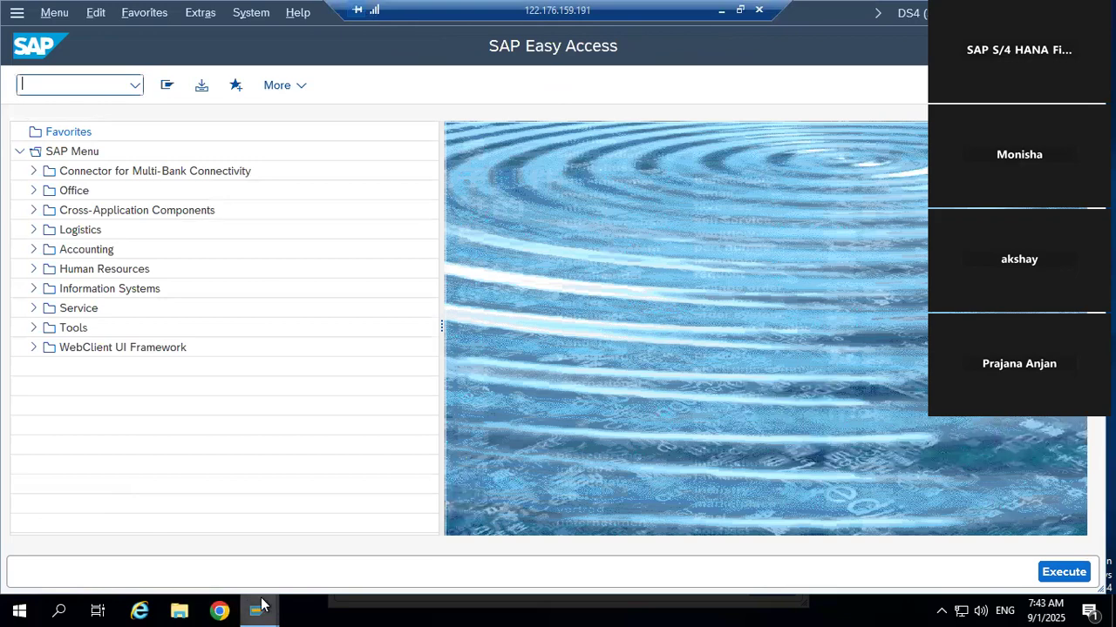
mouse_move(259, 610)
left_click(360, 567)
type("O")
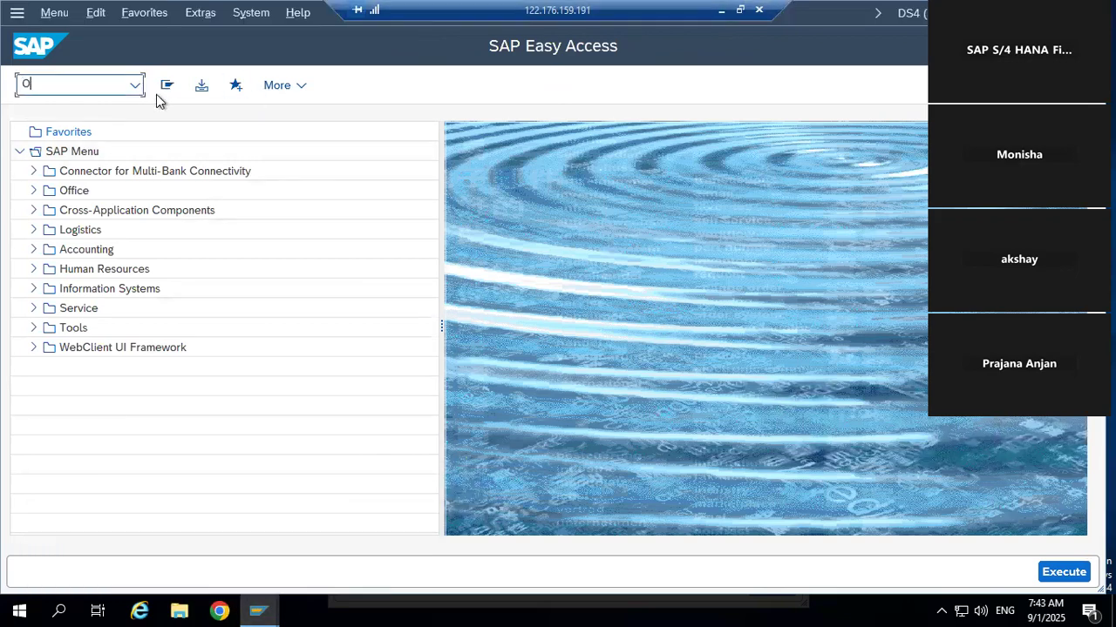
type("BD3")
key("Return")
left_click(240, 526)
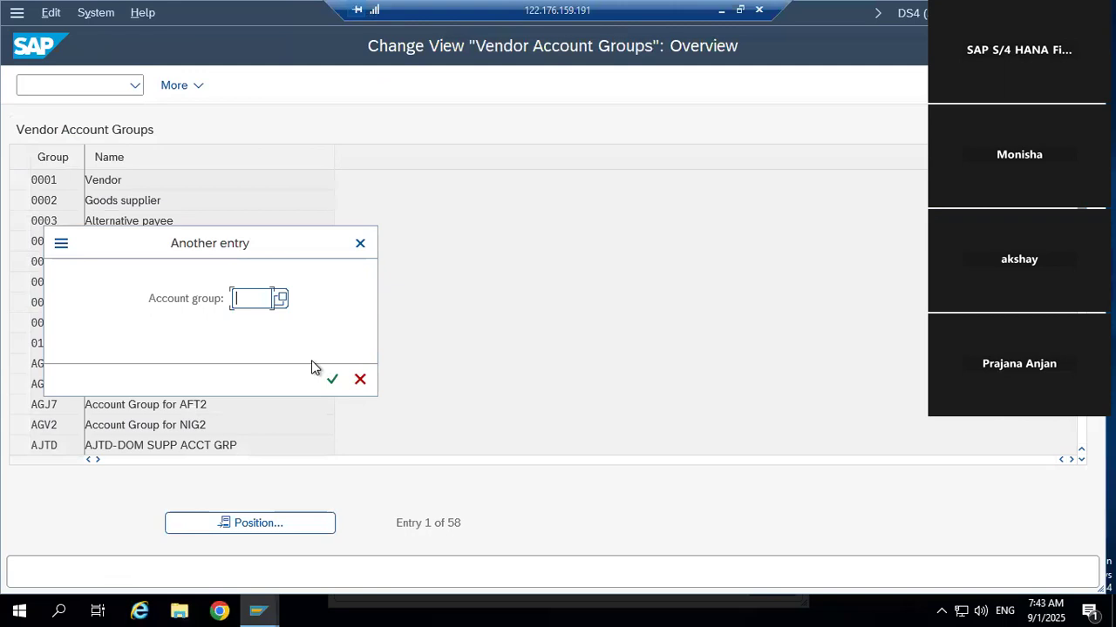
type("AGG2")
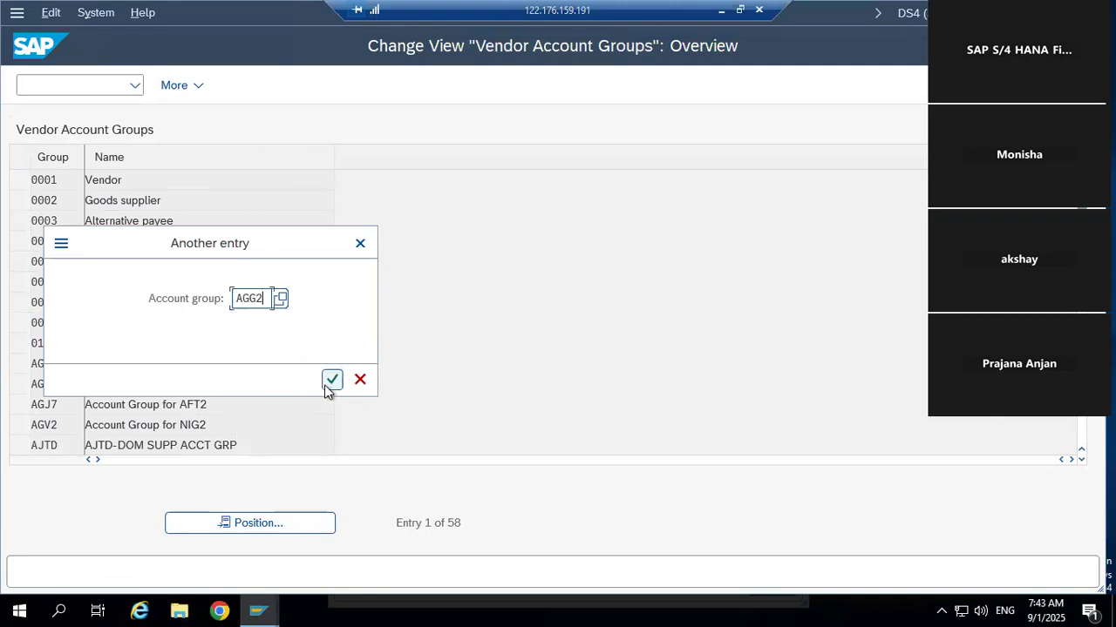
left_click(332, 379)
double_click(238, 178)
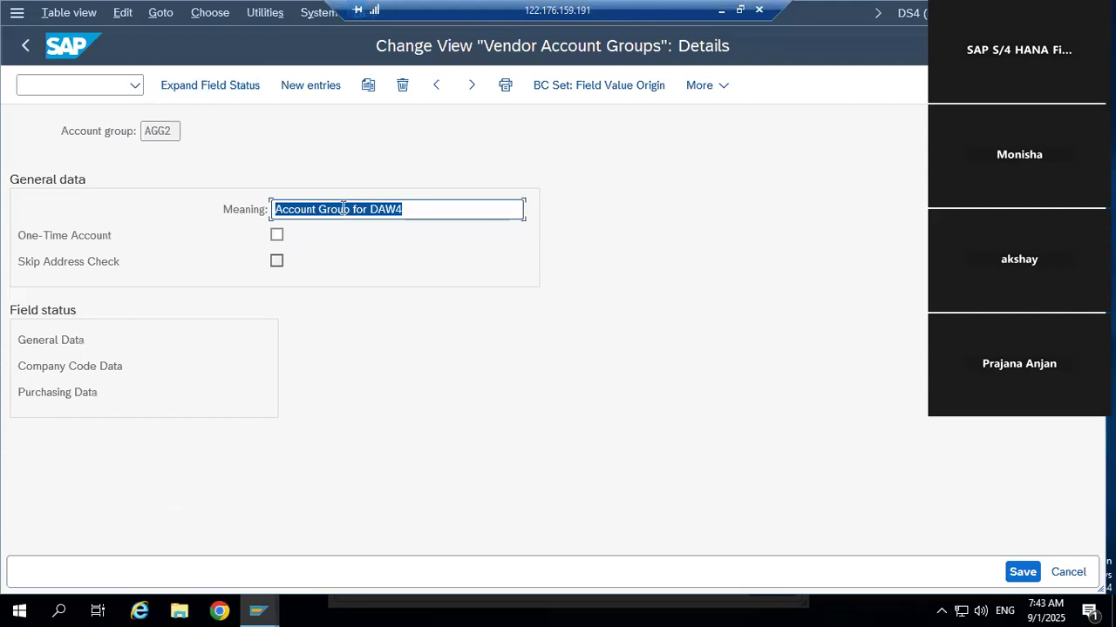
- Examine the account management field status in AGG2's company code data, and return to the SAP Easy Access screen
double_click(103, 368)
double_click(105, 291)
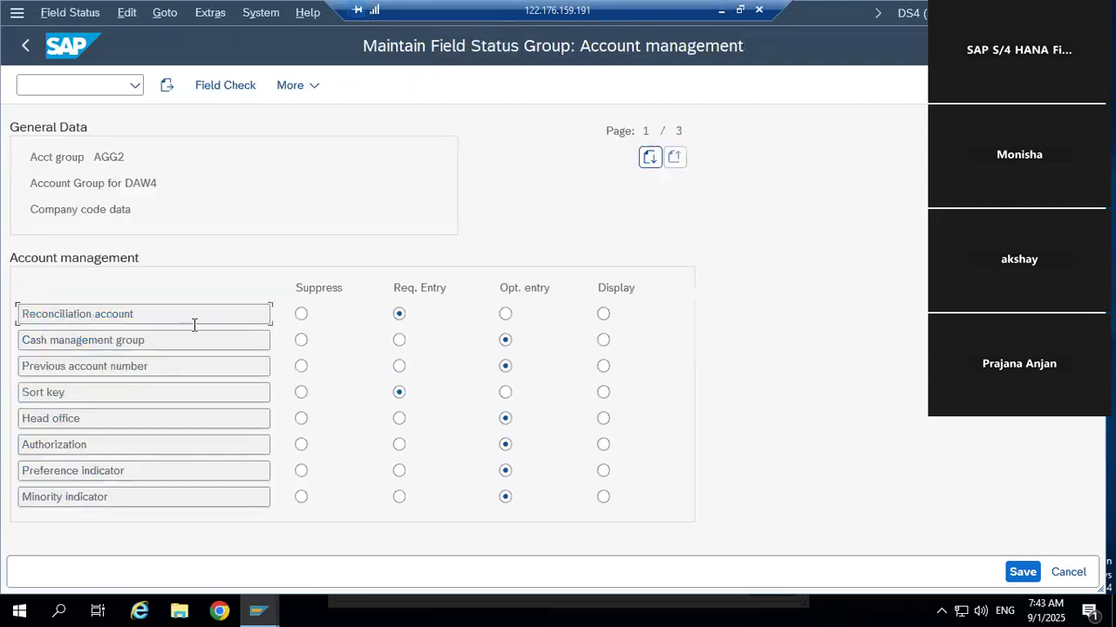
left_click(28, 49)
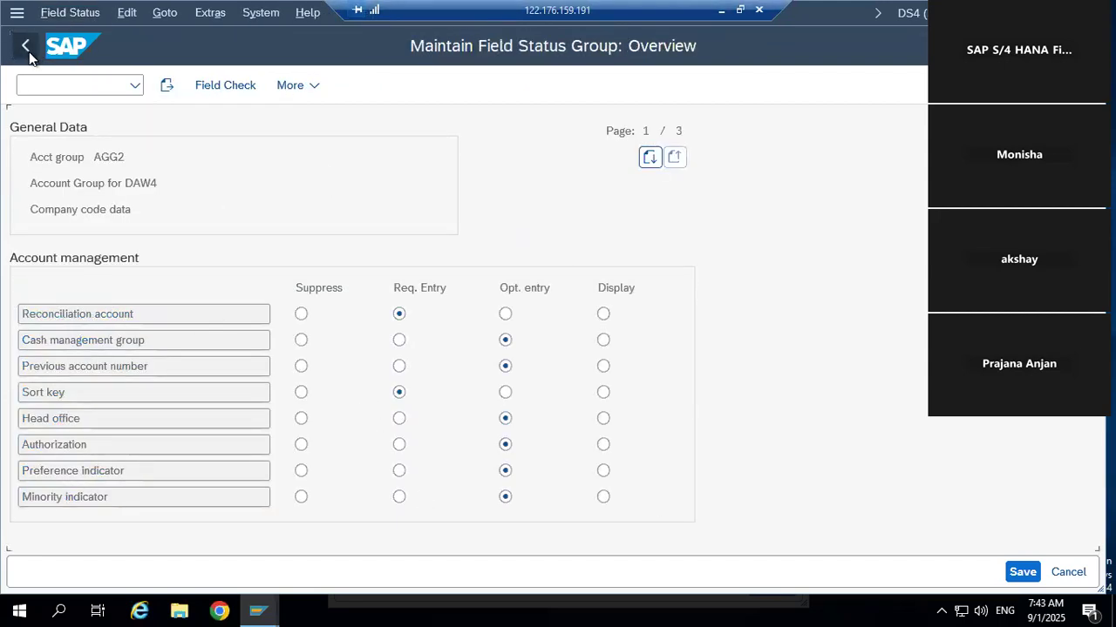
left_click(24, 48)
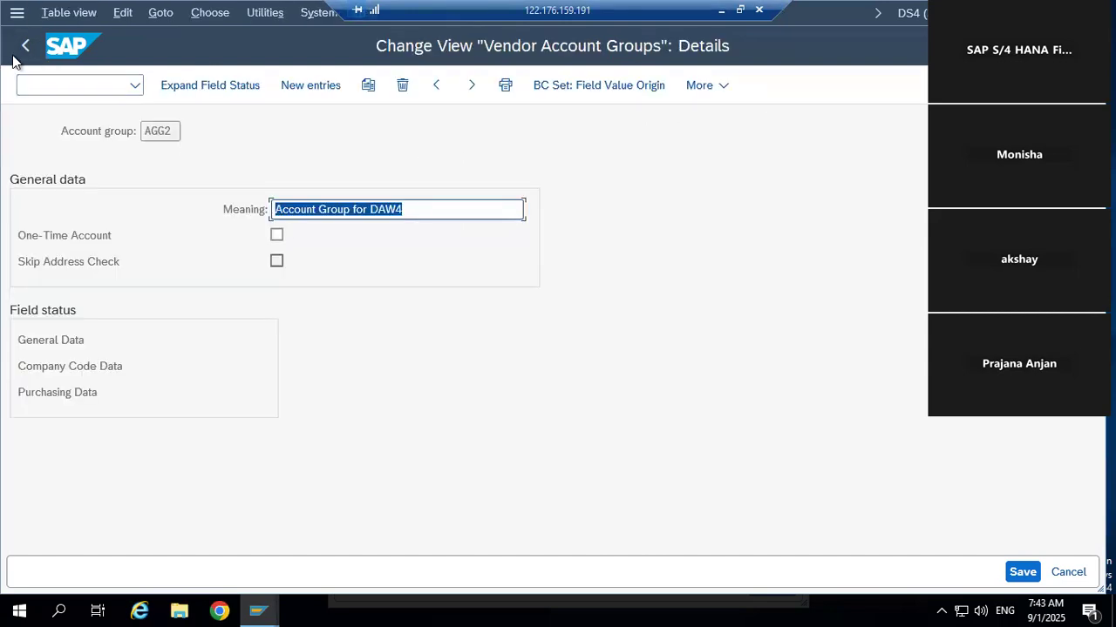
left_click(22, 45)
left_click(27, 52)
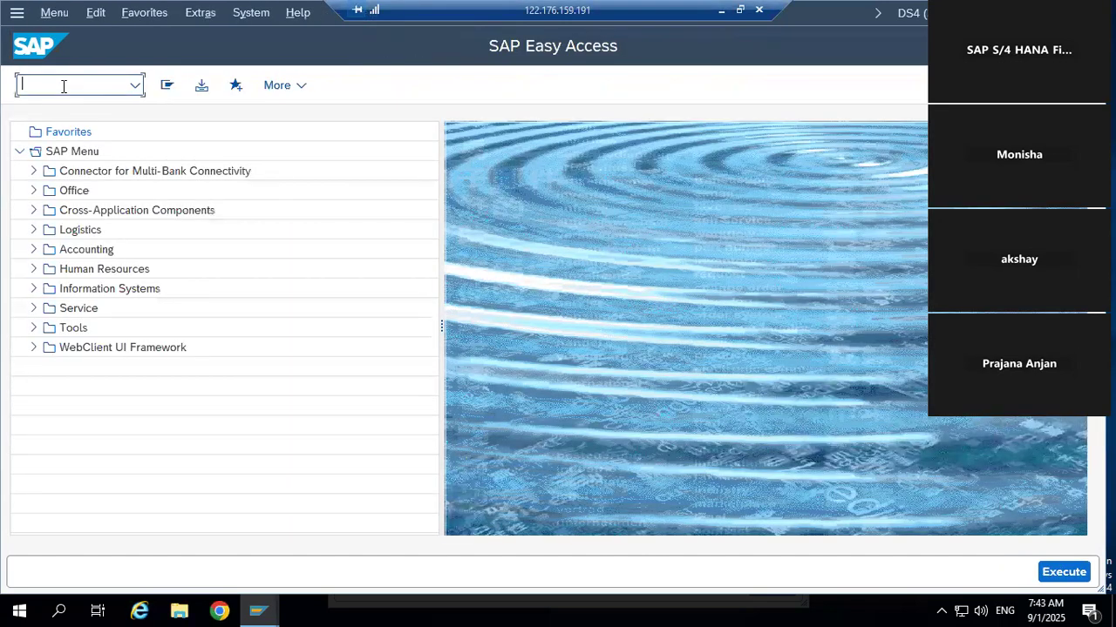
- Display the editable vendor number range intervals with transaction XKN1, and return to the SAP Easy Access screen
type("/NXKN1")
key("Return")
left_click(306, 182)
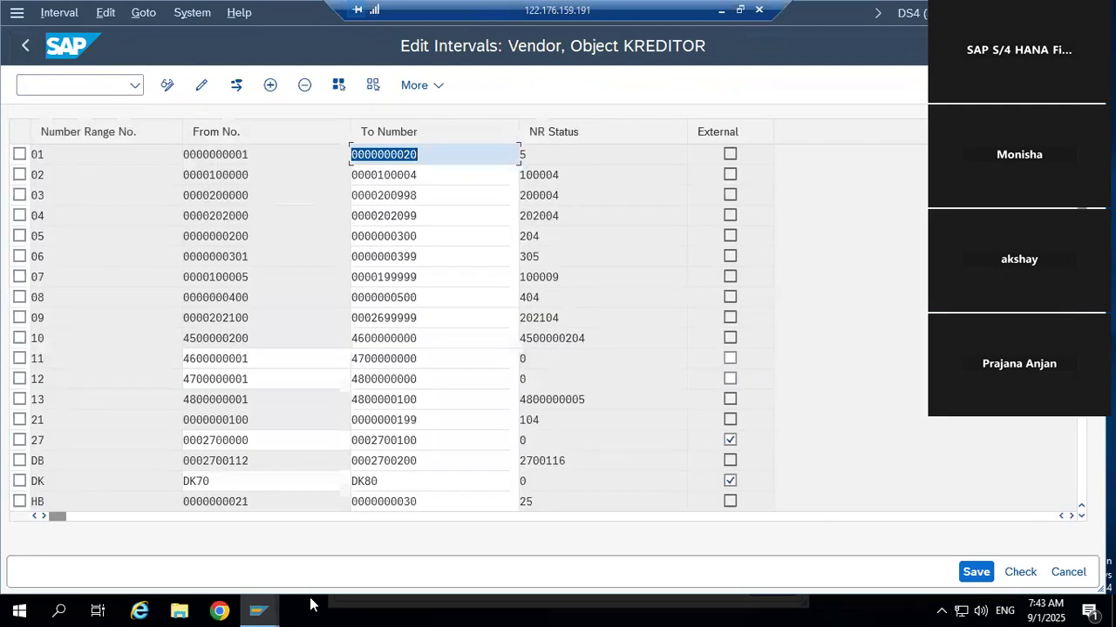
left_click(29, 45)
left_click(35, 44)
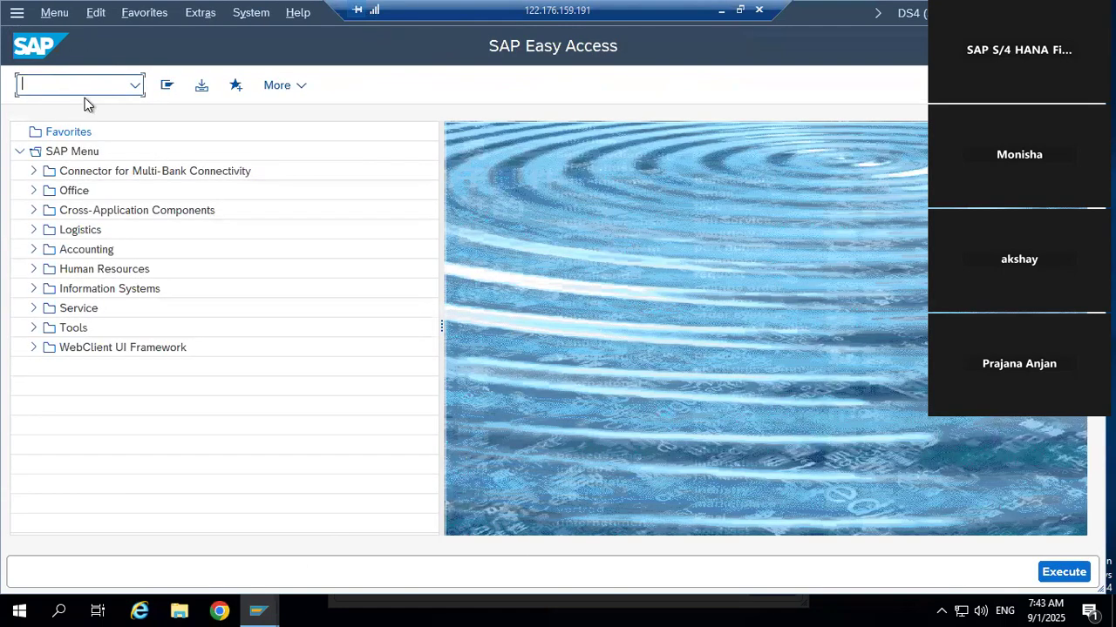
- Try to open transaction OBAR, declining to display the locked data
type("OBAR")
key("Return")
left_click(339, 557)
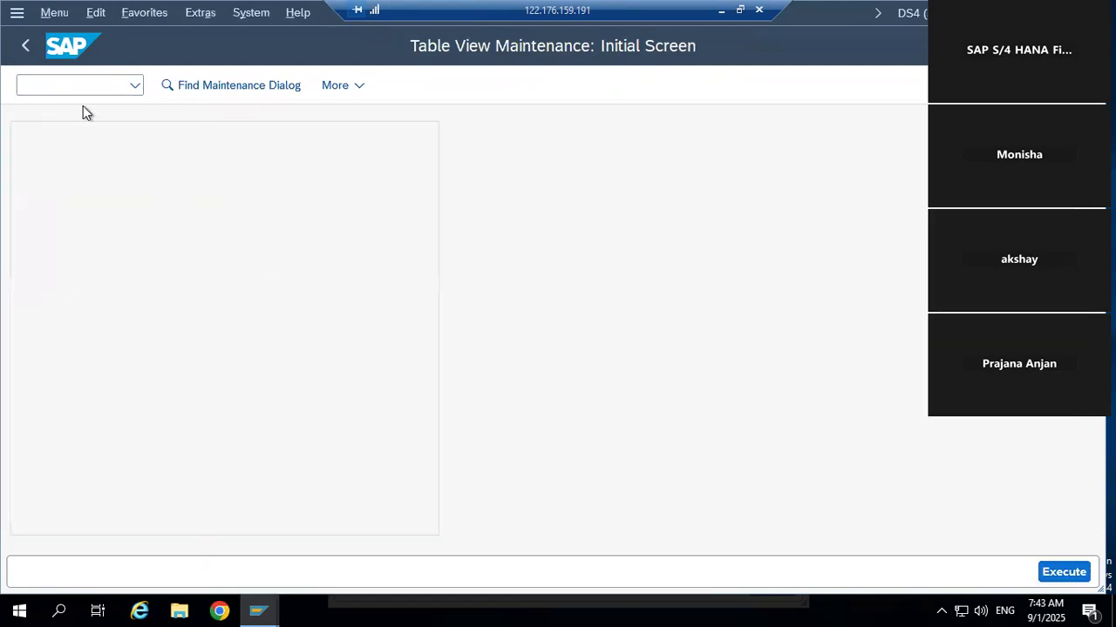
- Open transaction SM12 again and search all locks of client 400, clearing the user name and number of locks
type("SM2")
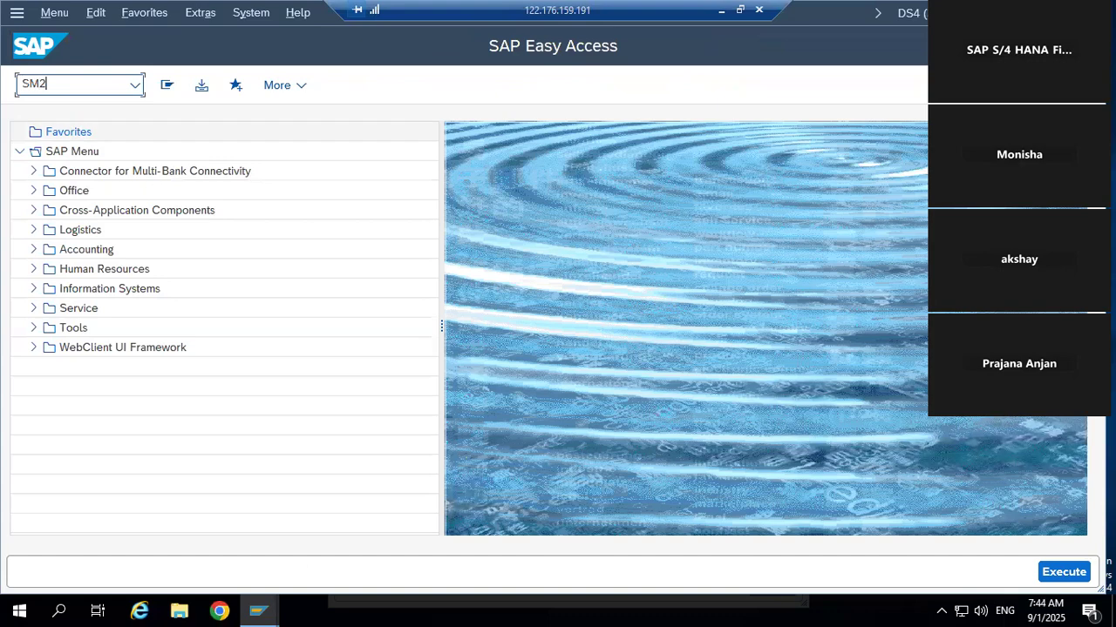
type("2")
key("Return")
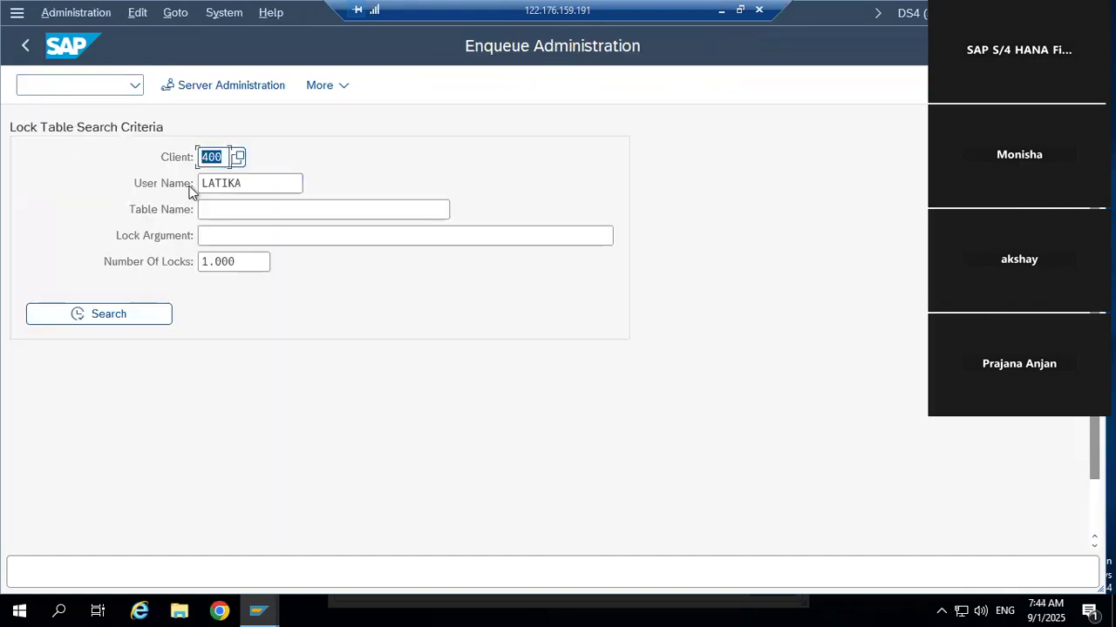
key("BackSpace")
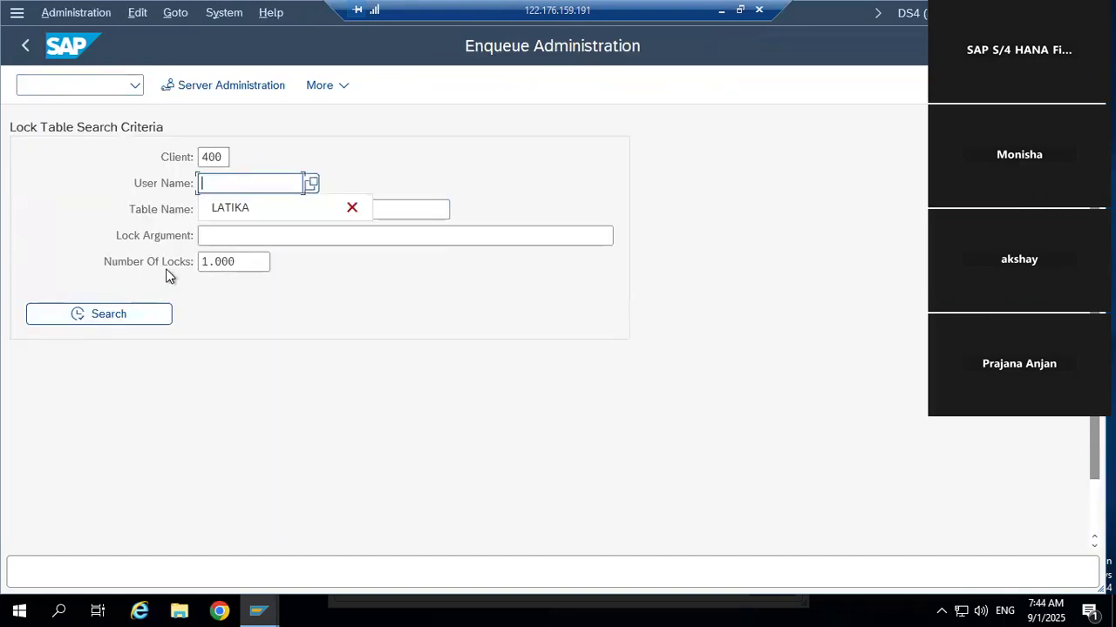
left_click_drag(243, 264, 166, 268)
key("BackSpace")
left_click(100, 313)
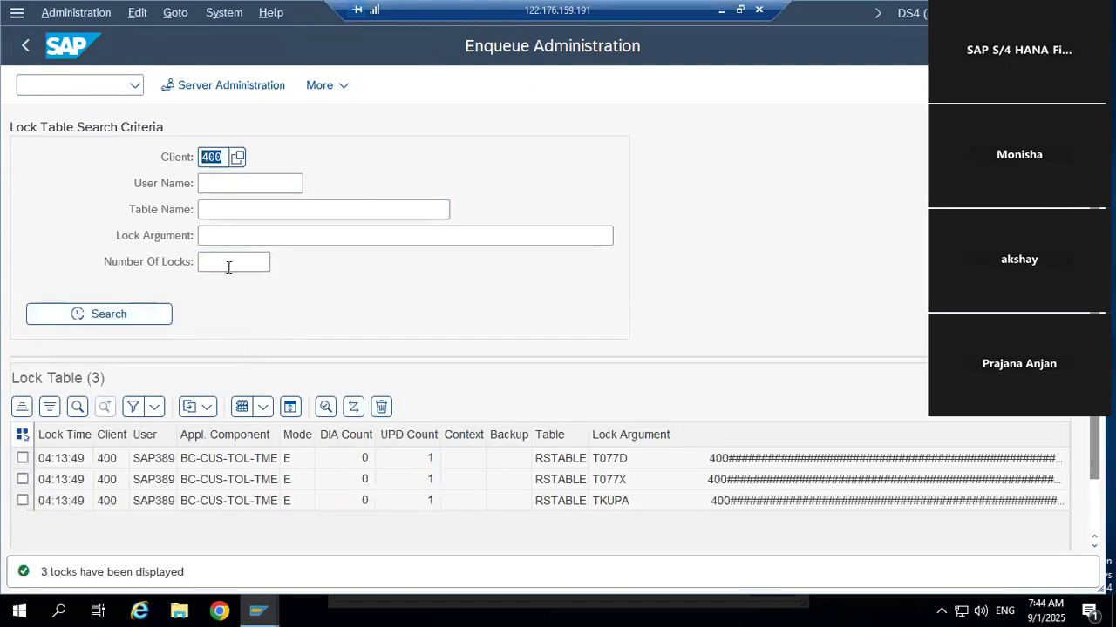
- Select all the lock entries found for client 400 and delete them
left_click(21, 434)
left_click(381, 407)
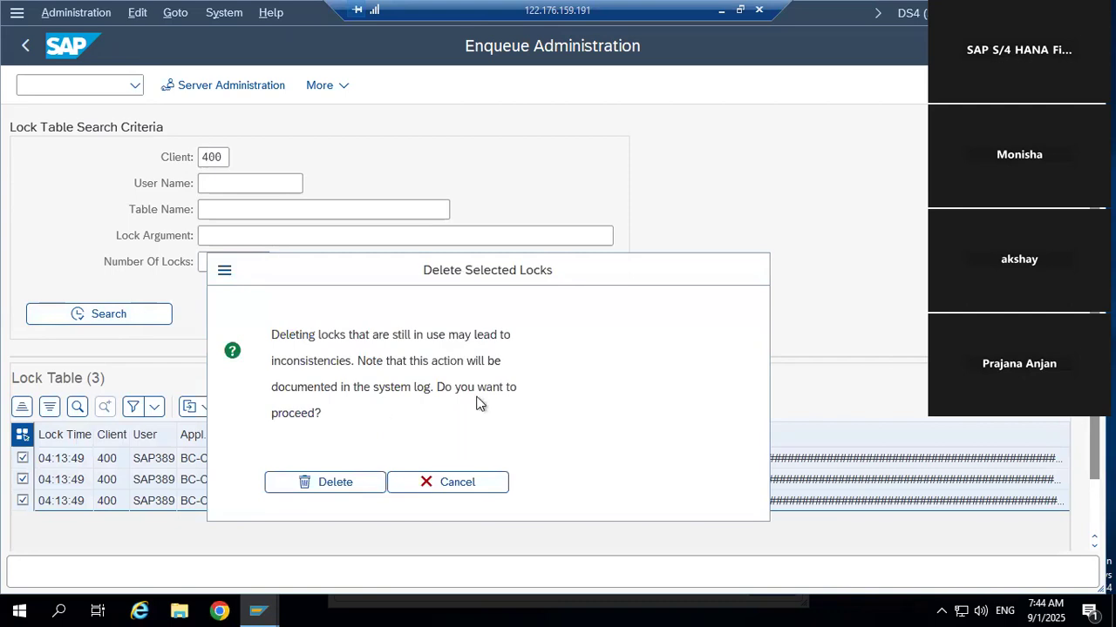
left_click(350, 485)
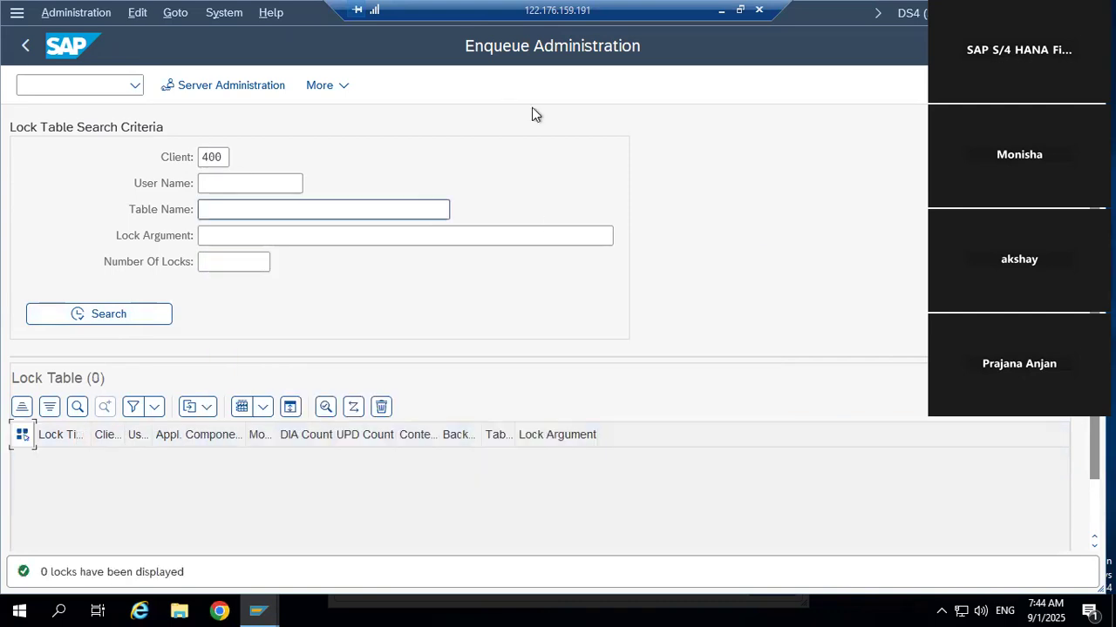
- Check the number range assigned to account group AGG2 in transaction OBAS, and return to the SAP Easy Access screen
key("ctrl+slash")
type("/N")
key("Return")
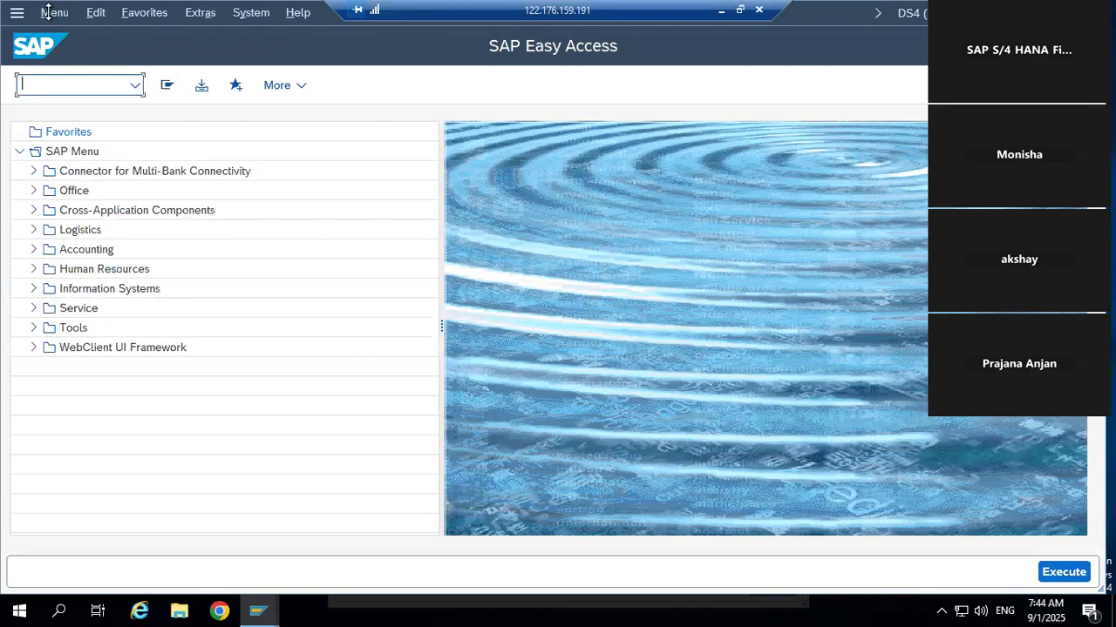
type("OBAS")
key("Return")
left_click(319, 530)
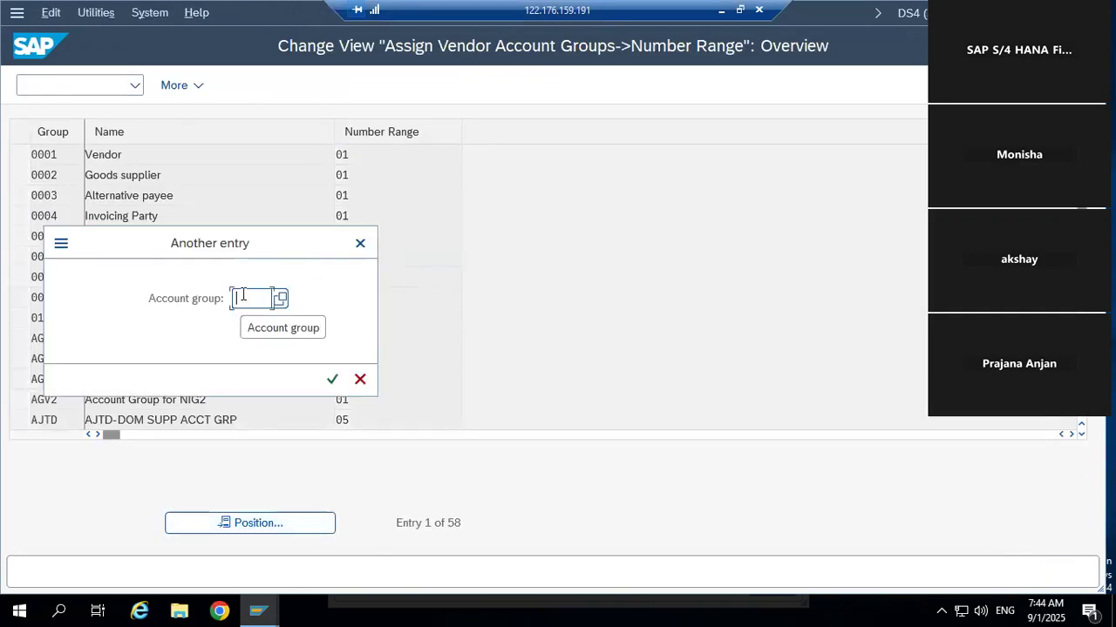
type("AGG2")
left_click(332, 380)
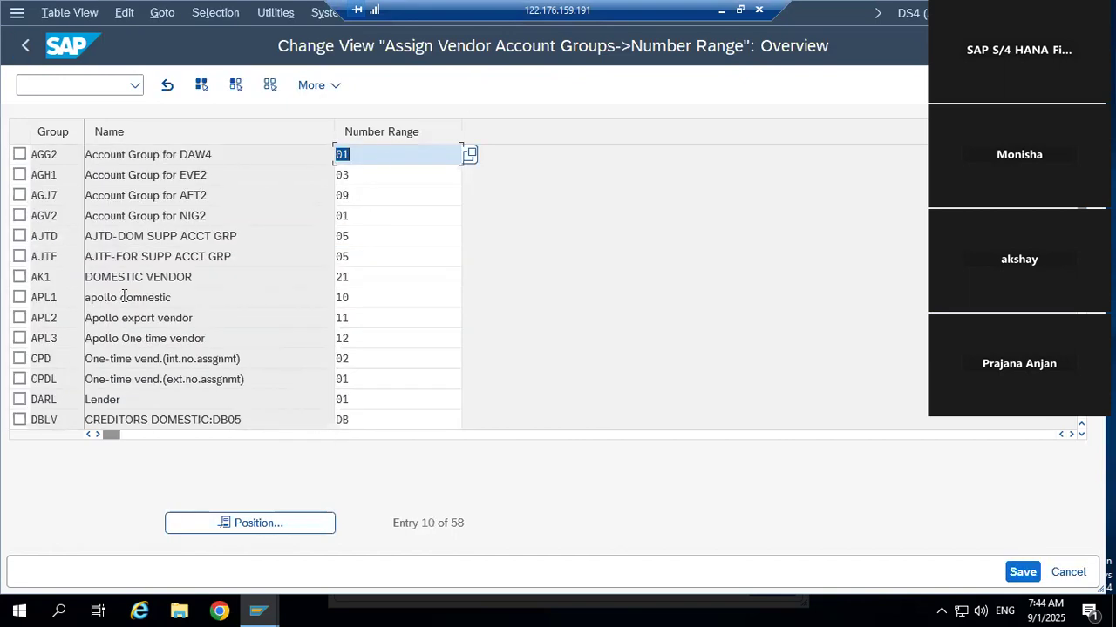
left_click(25, 46)
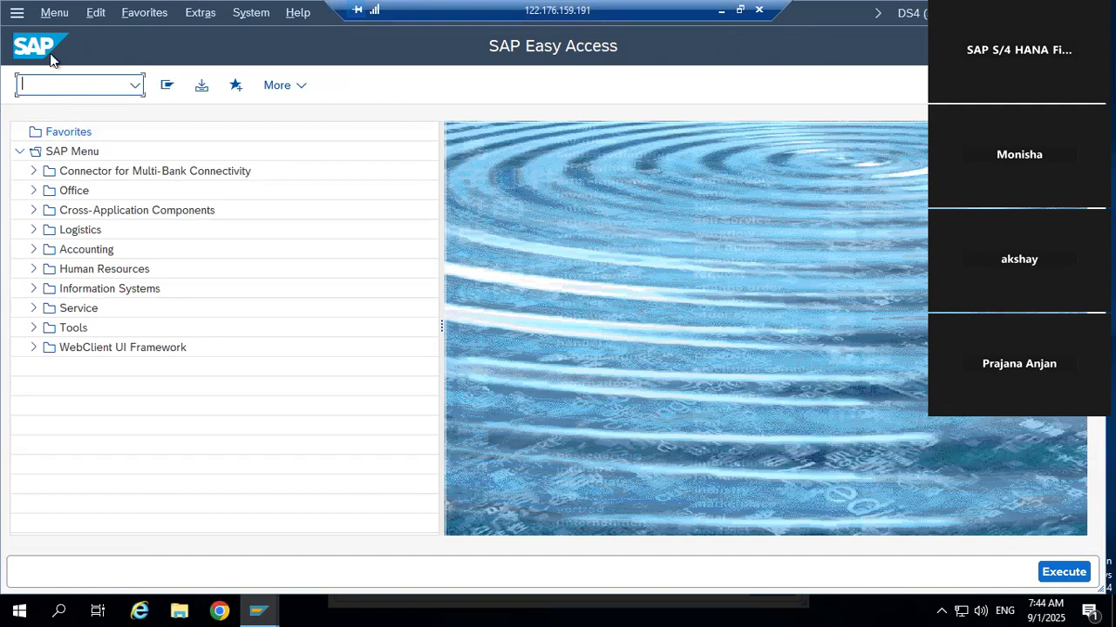
- Open the editable vendor number range intervals with transaction XKN1 and examine interval 05
type("O")
key("BackSpace")
type("XKN1")
left_click(165, 87)
left_click(244, 183)
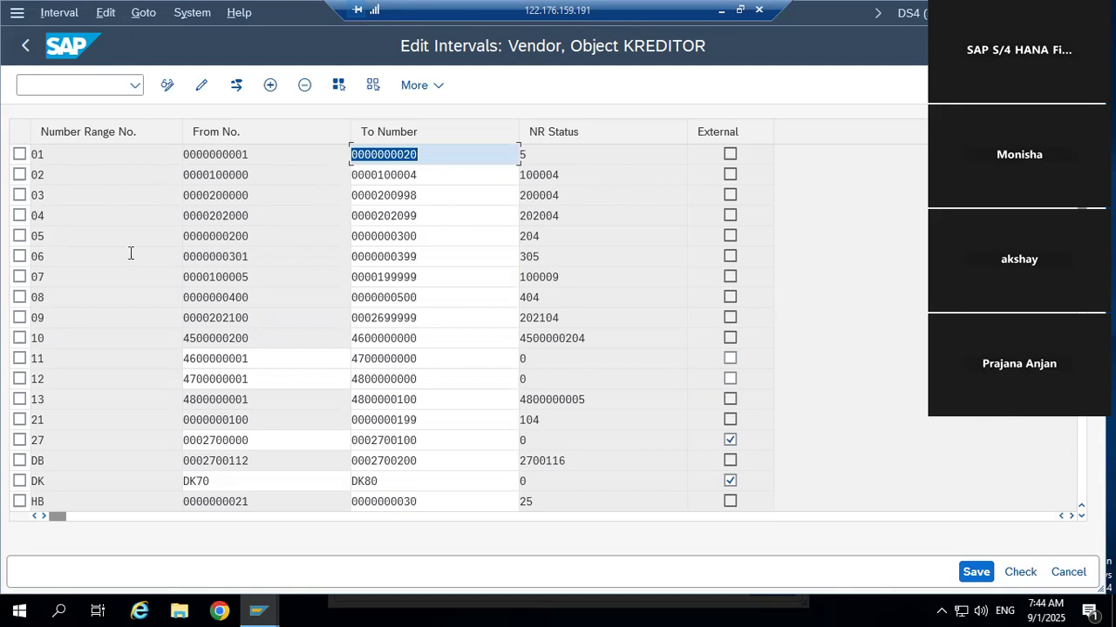
left_click(19, 236)
left_click(19, 236)
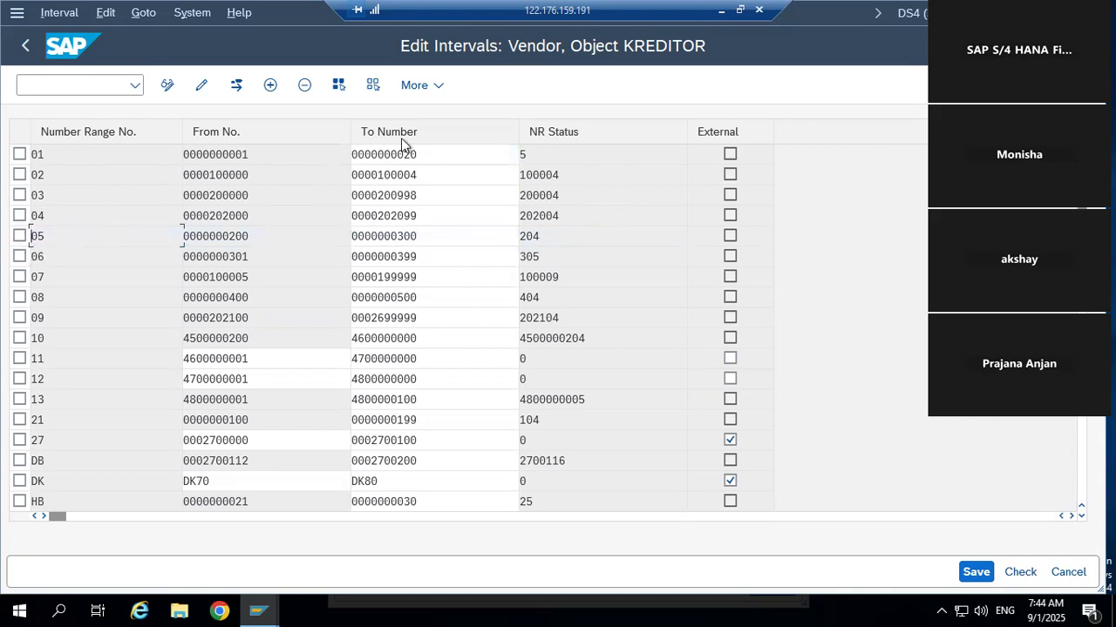
double_click(434, 239)
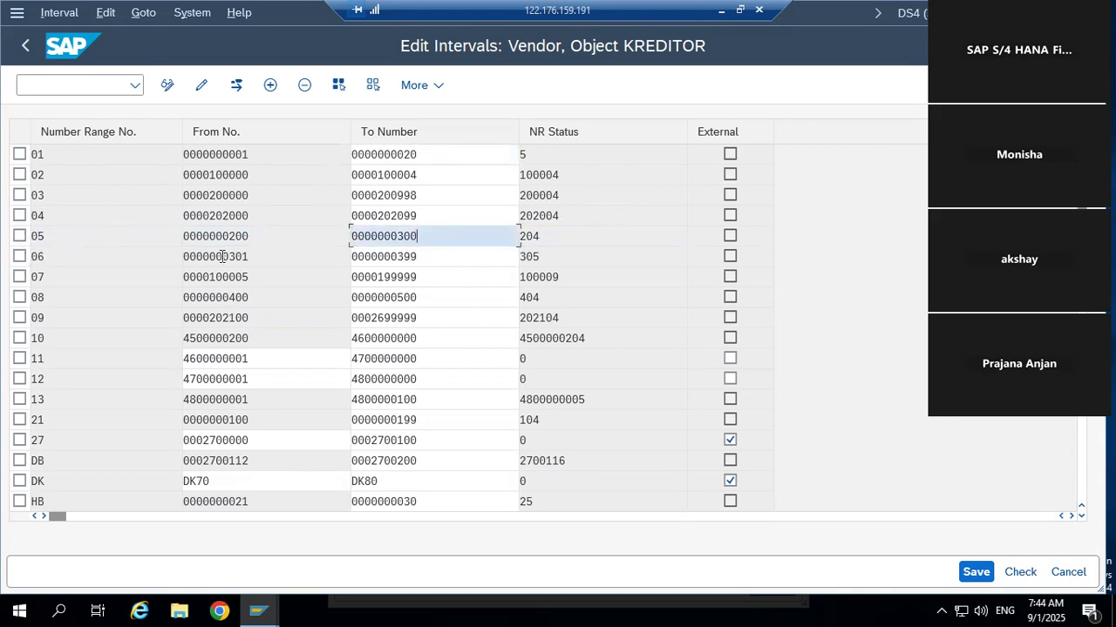
left_click(20, 236)
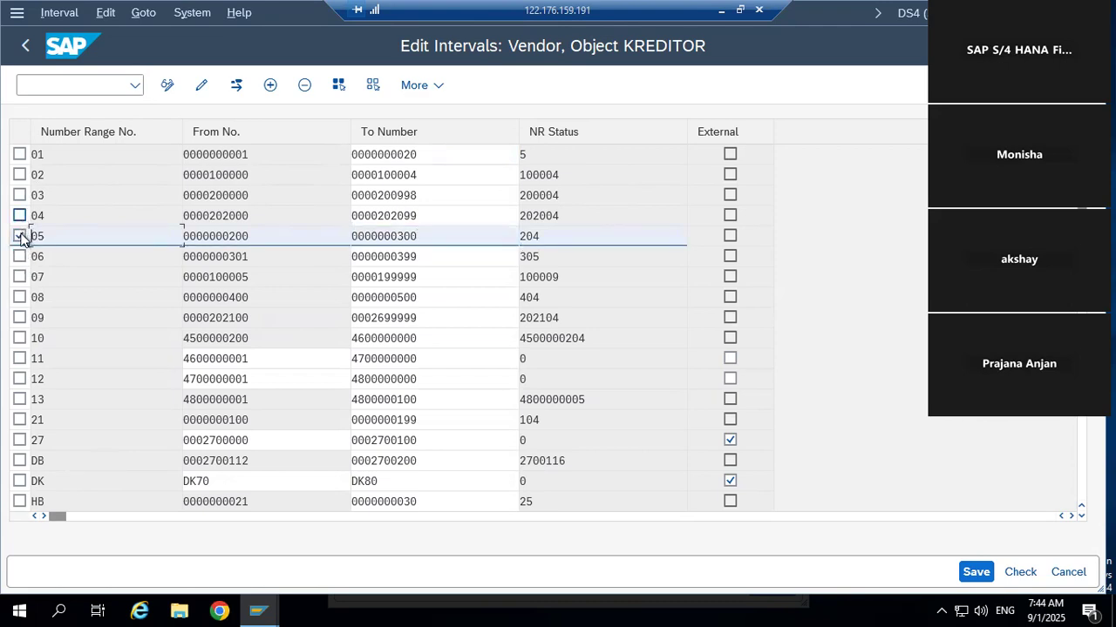
left_click(19, 236)
- Go back to transaction OBAS and position the vendor account group list at group AGG2
left_click(61, 94)
type("/N")
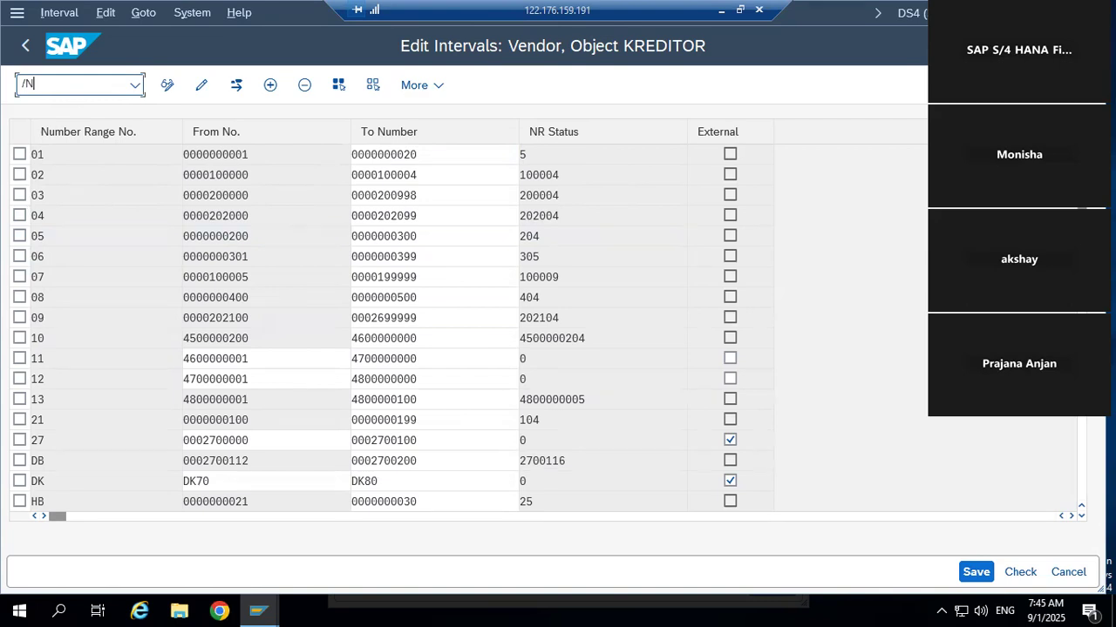
type("OBAS")
key("Return")
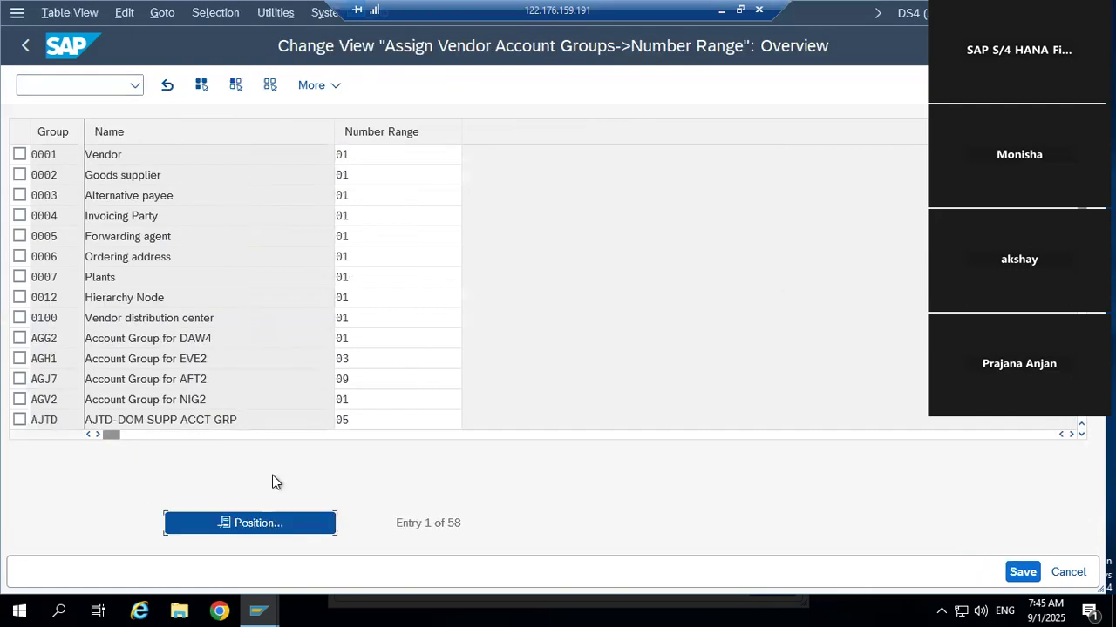
type("AGG2")
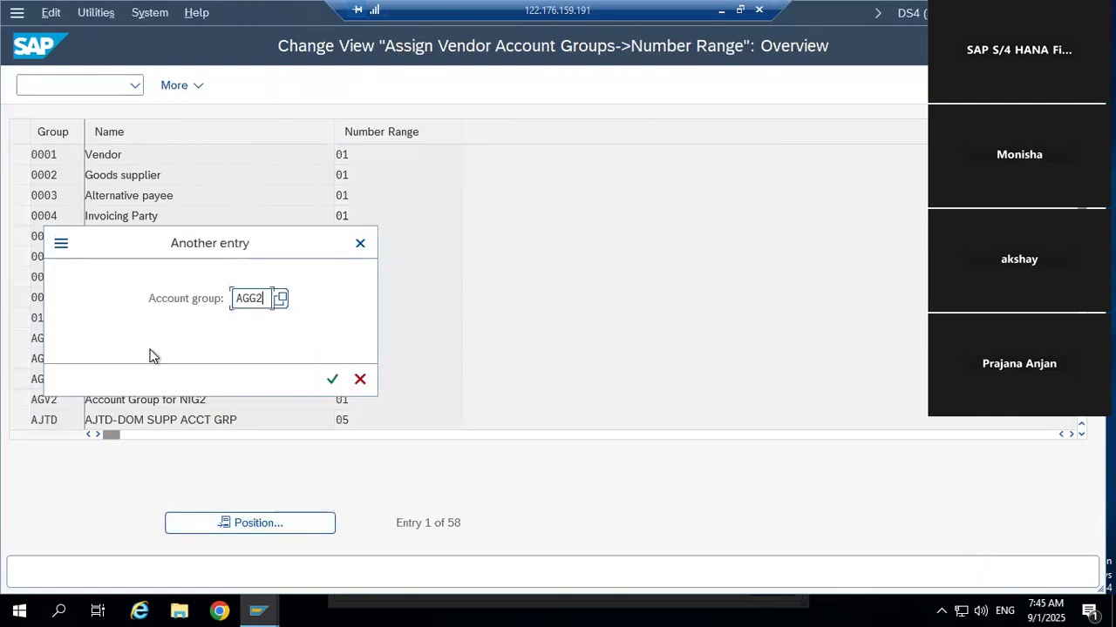
left_click(332, 379)
- Set the number range of account group AGG2 to 05 and save the assignment
key("BackSpace")
key("BackSpace")
type("05")
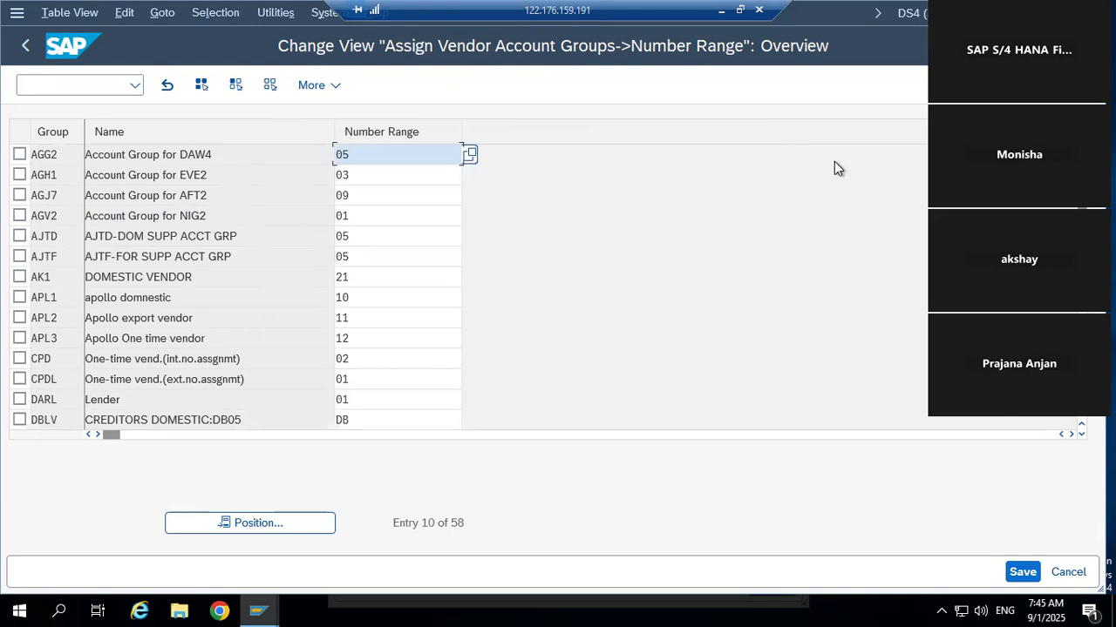
key("ctrl+s")
key("Return")
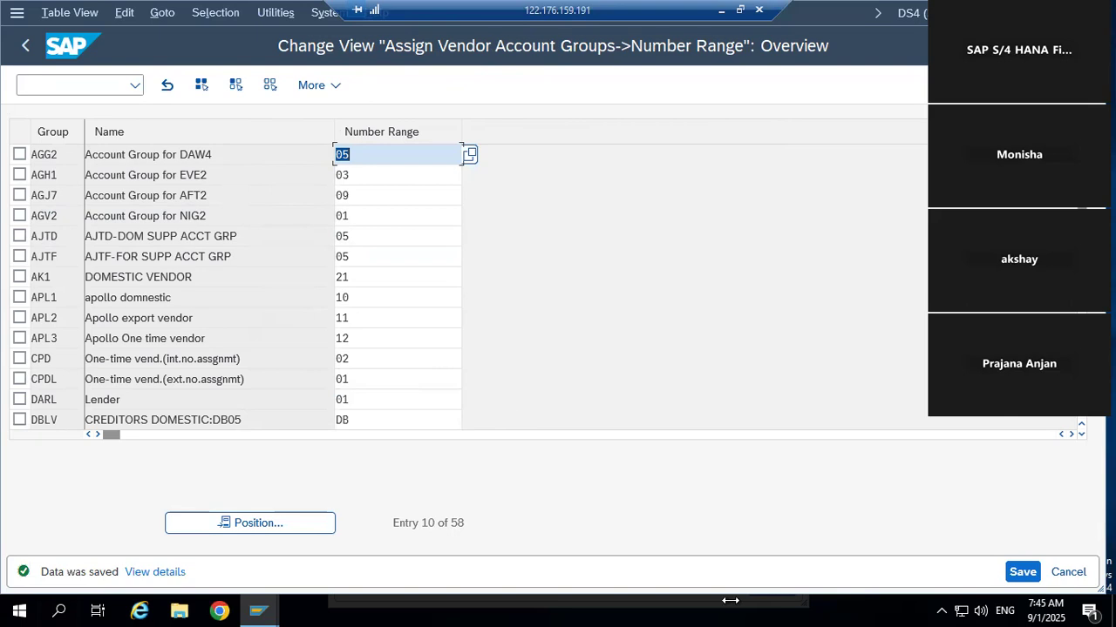
- Open a new GUI window and start transaction BP in it
left_click(257, 610)
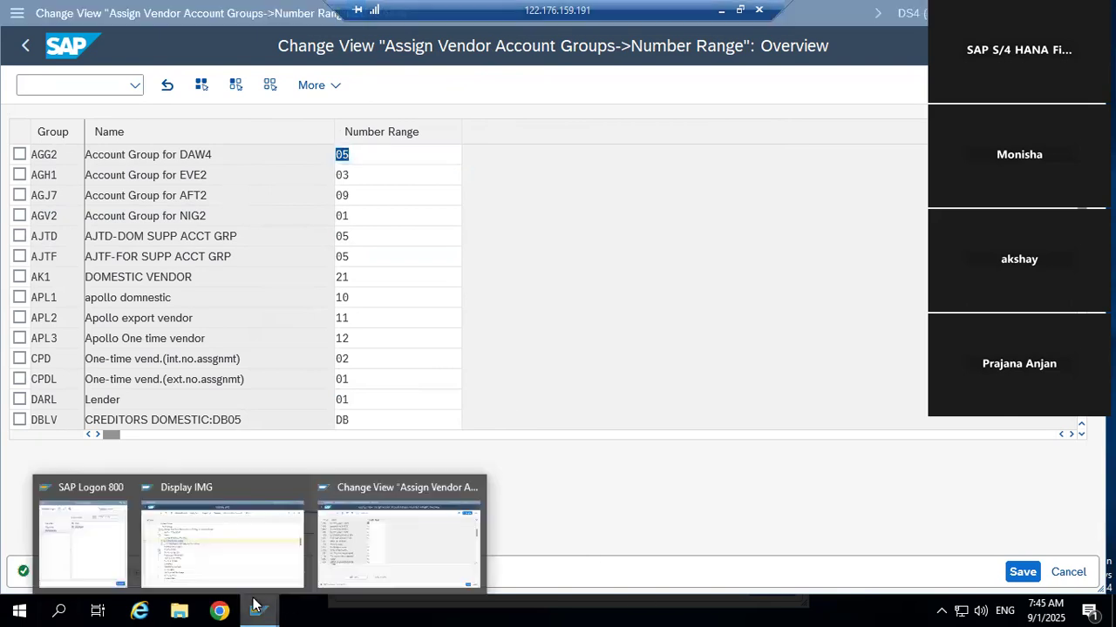
left_click(646, 194)
left_click(61, 12)
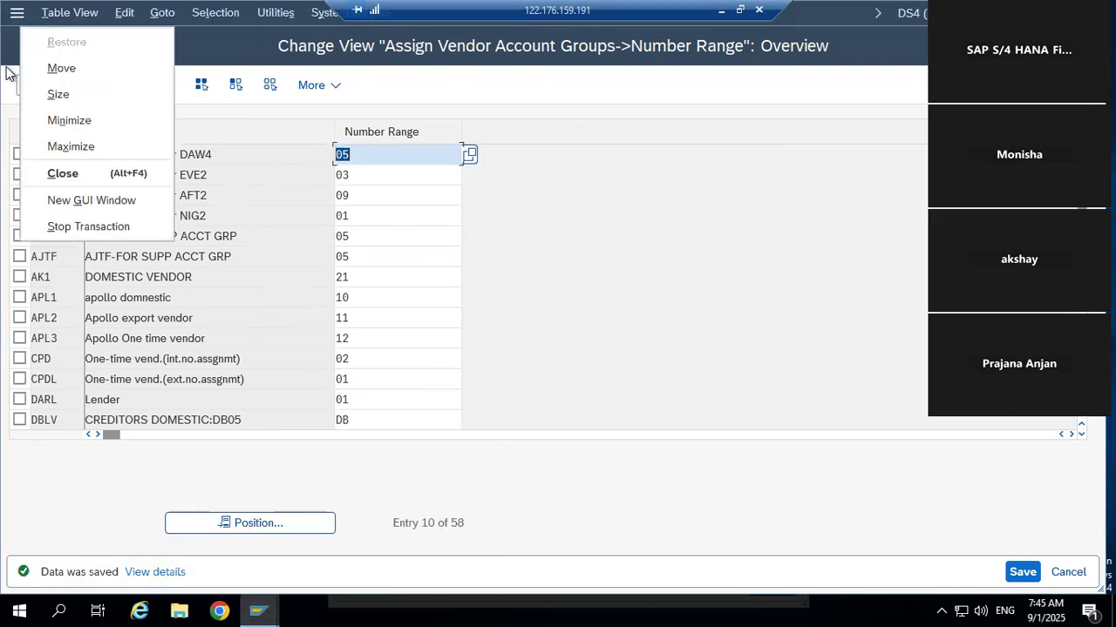
left_click(83, 199)
type("BP")
key("Return")
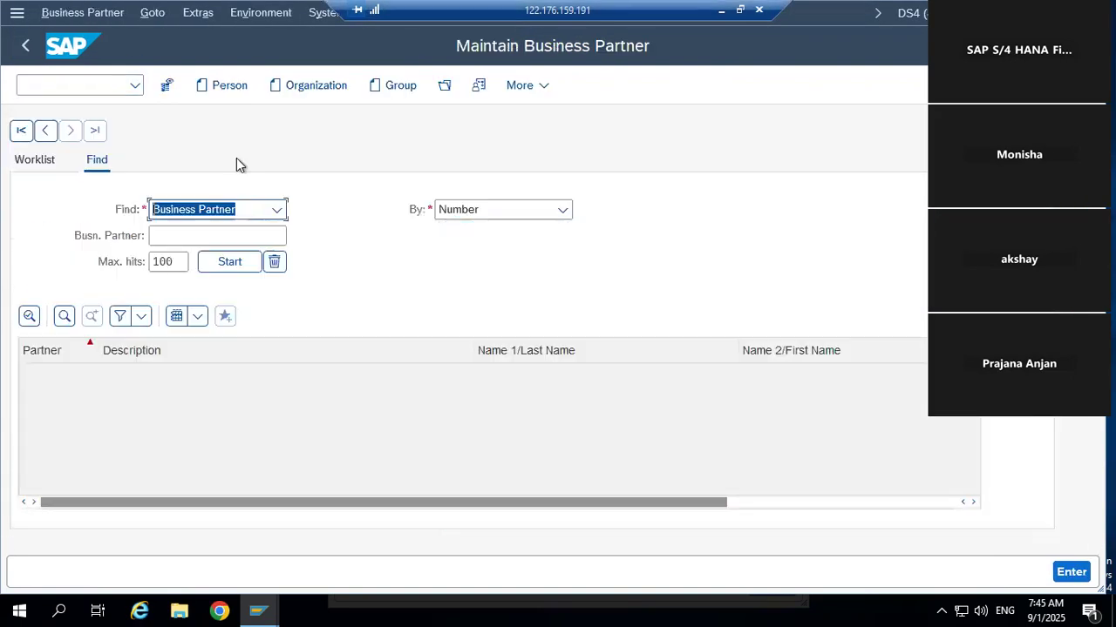
- Start creating an organization in the business partner role FLVN00-Supplier (FI)
left_click(315, 84)
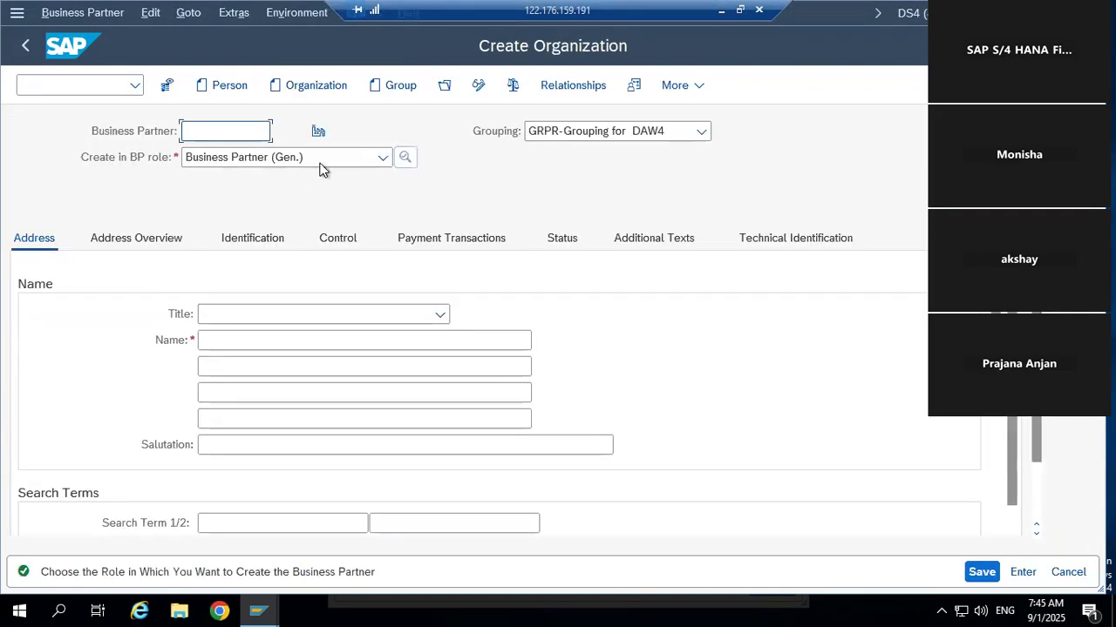
left_click(334, 159)
scroll(287, 227, "down", 5)
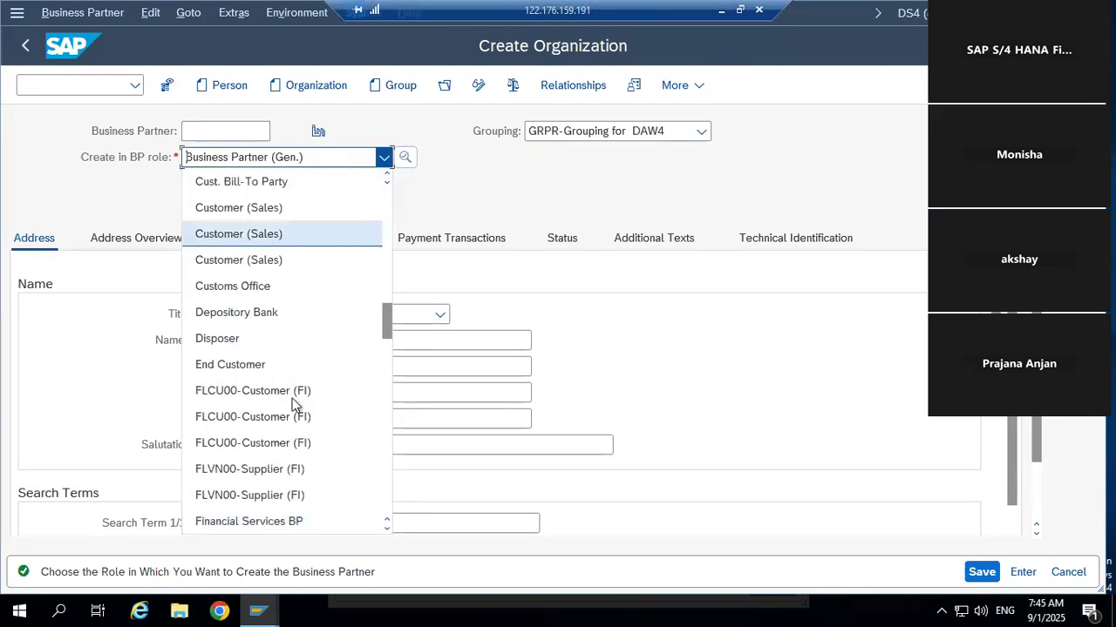
left_click(272, 496)
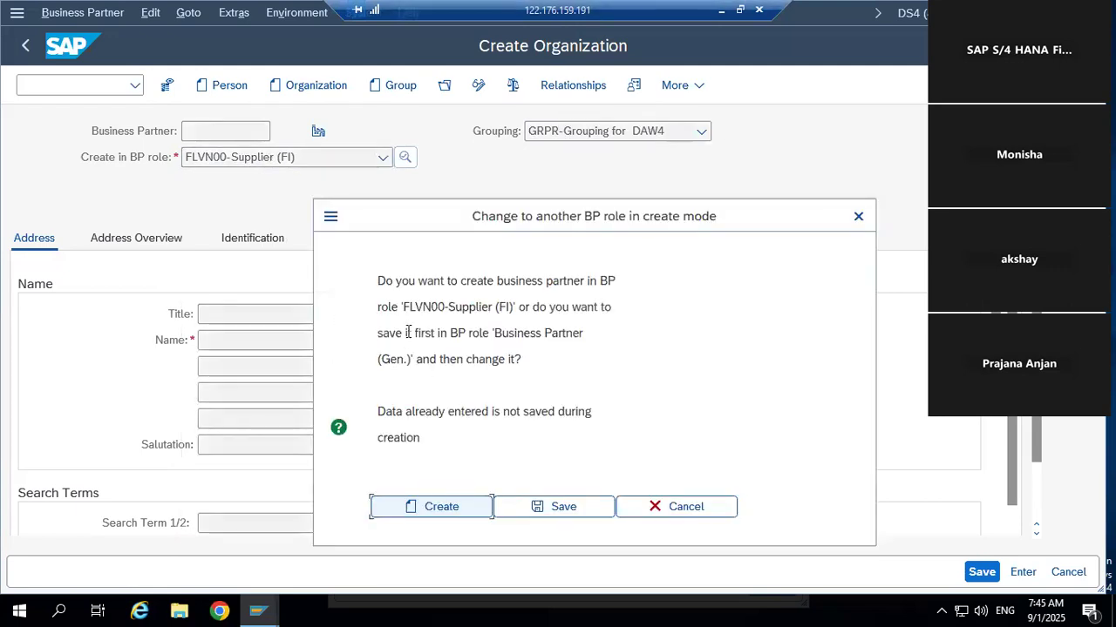
left_click(441, 508)
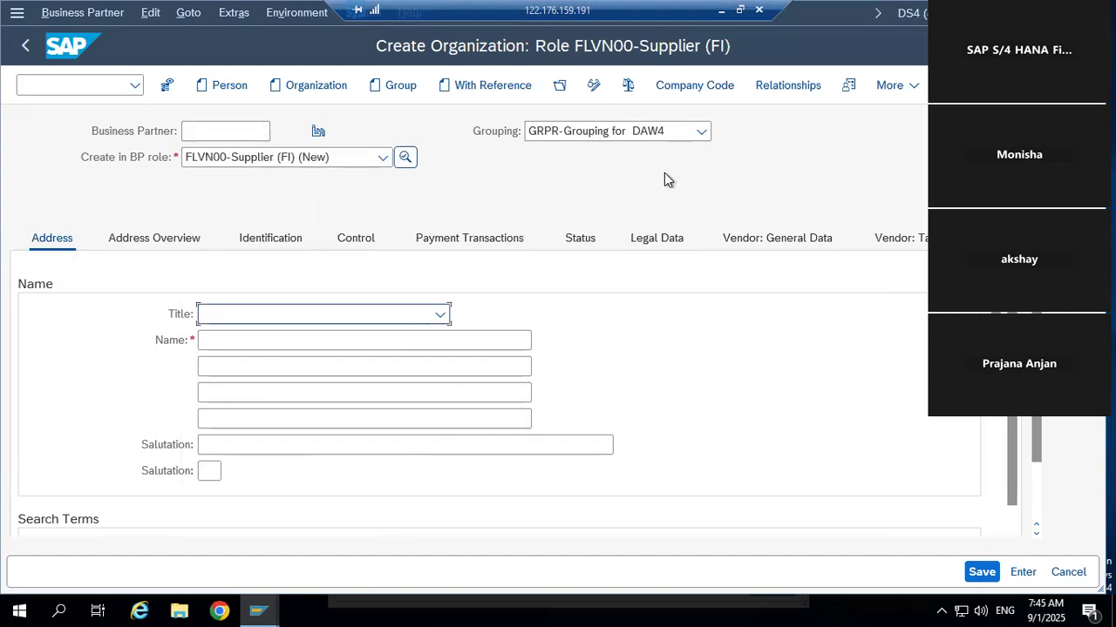
- Give the organization the title Company, the name Cigna Group of Co. and the search term CG
left_click(404, 316)
left_click(338, 337)
left_click(279, 341)
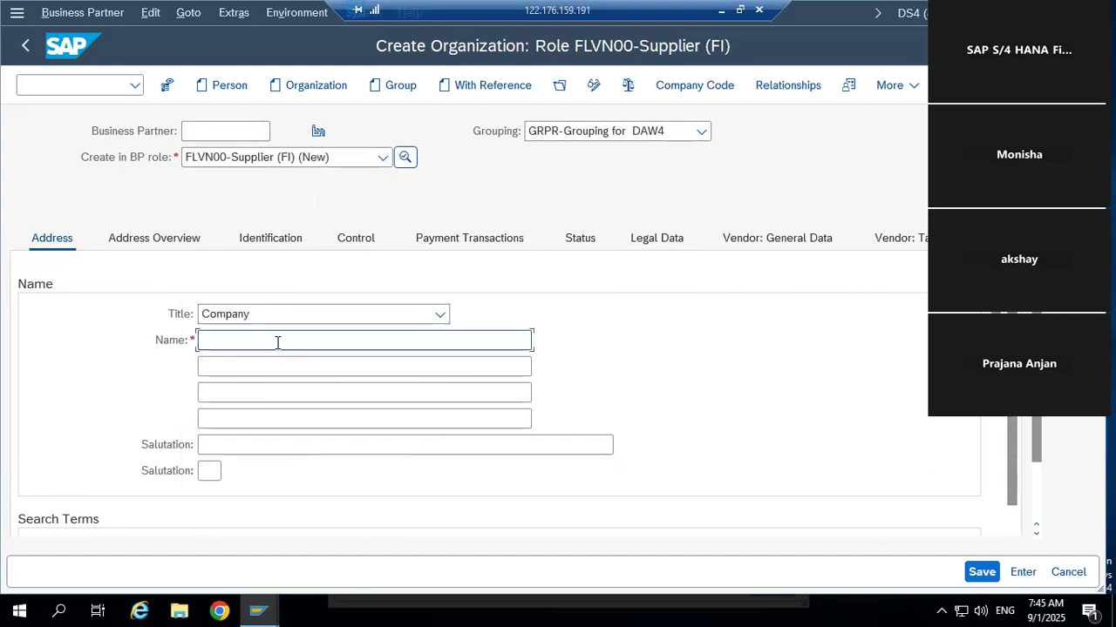
type("Cigna Grou")
type("Co.")
scroll(288, 472, "down", 2)
left_click(271, 388)
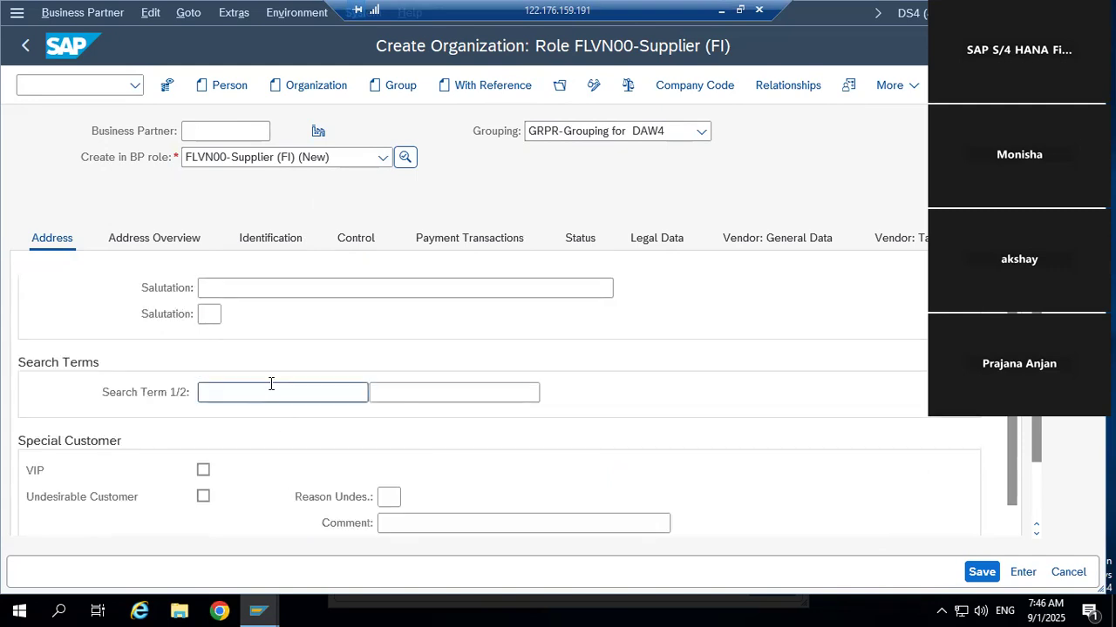
type("CG")
- Enter the supplier's postal code and the city New Delhi in the street address
scroll(324, 372, "down", 2)
scroll(323, 372, "down", 2)
left_click(257, 418)
type("1100")
left_click(252, 443)
left_click(366, 417)
type("N")
left_click(353, 450)
- Set the supplier's country to IN and region to 30, and choose English as the communication language
left_click(135, 447)
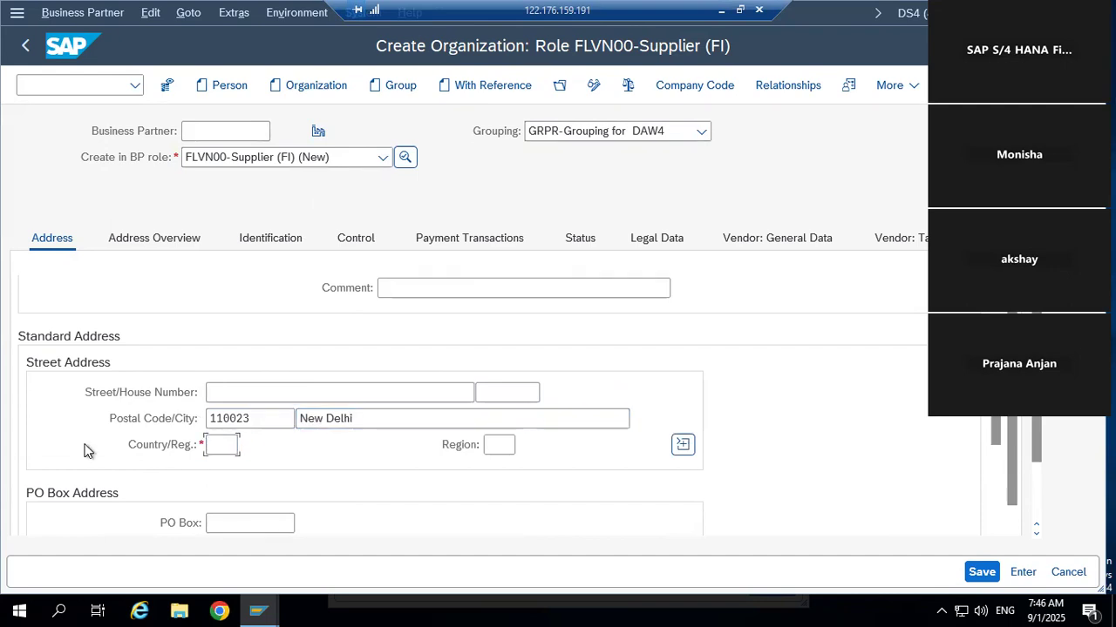
type("IN")
left_click(490, 446)
type("30")
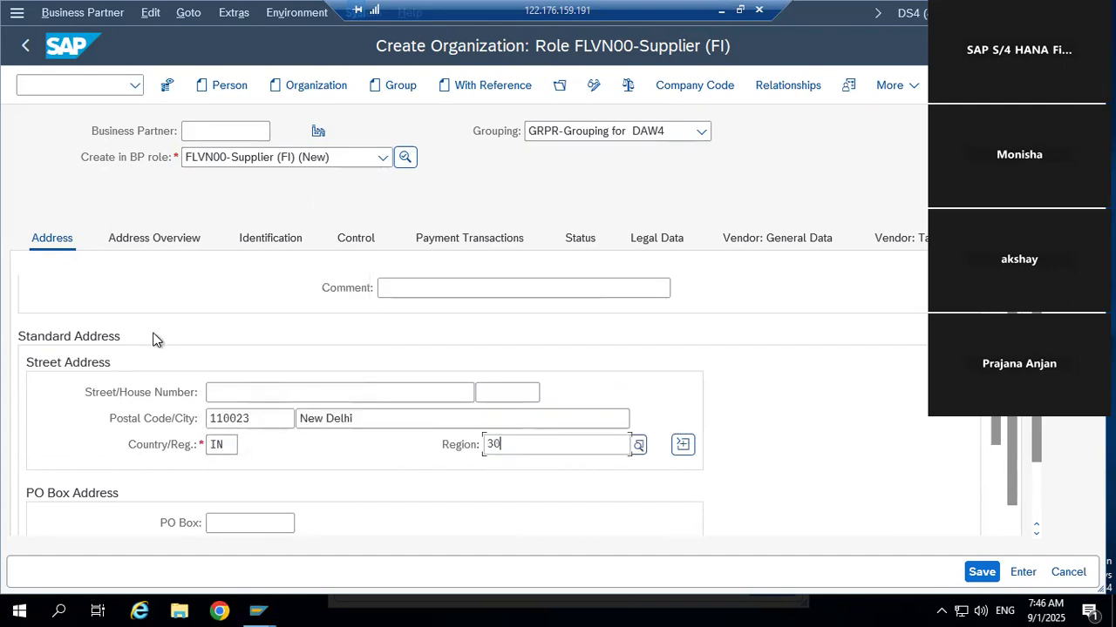
left_click(312, 420)
scroll(349, 436, "down", 5)
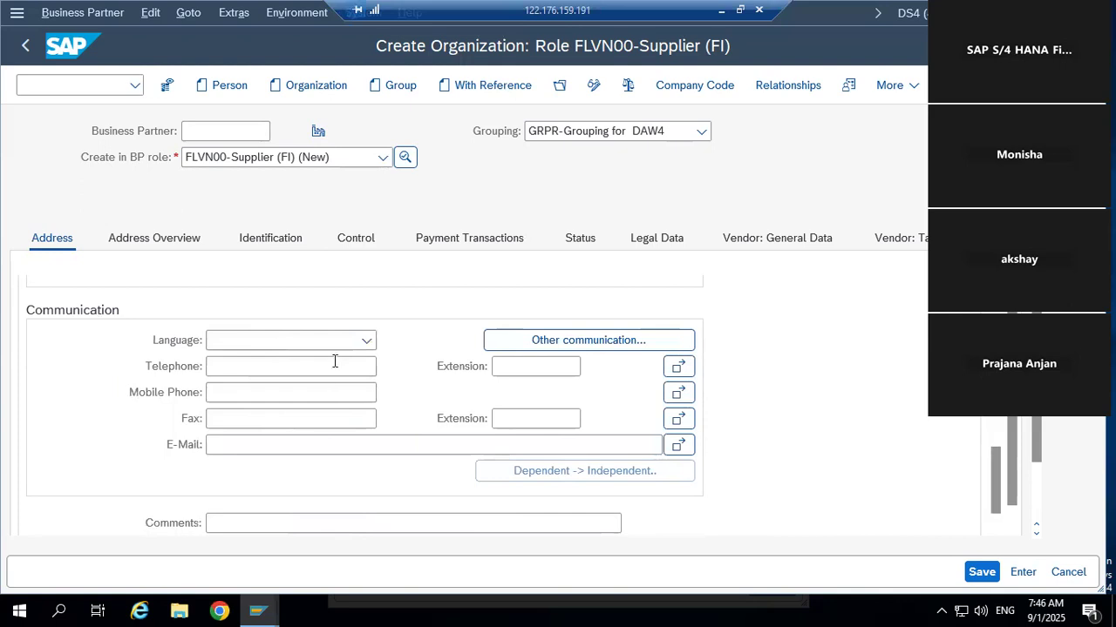
left_click(335, 340)
key("e")
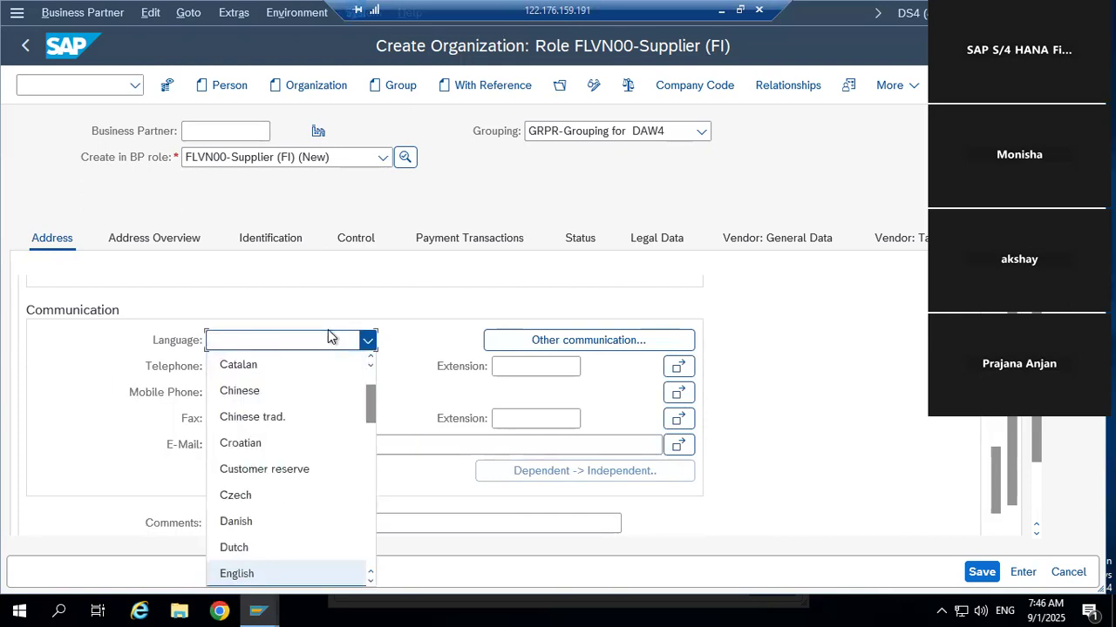
left_click(272, 572)
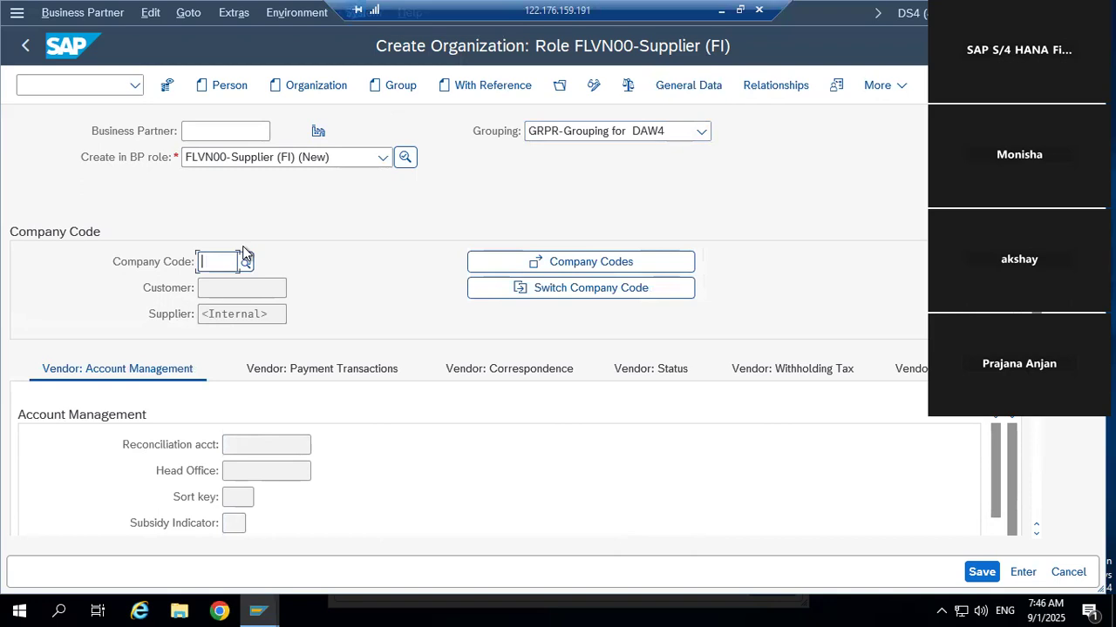
- Assign company code DAW4 in the supplier's company code data
type("DAW4")
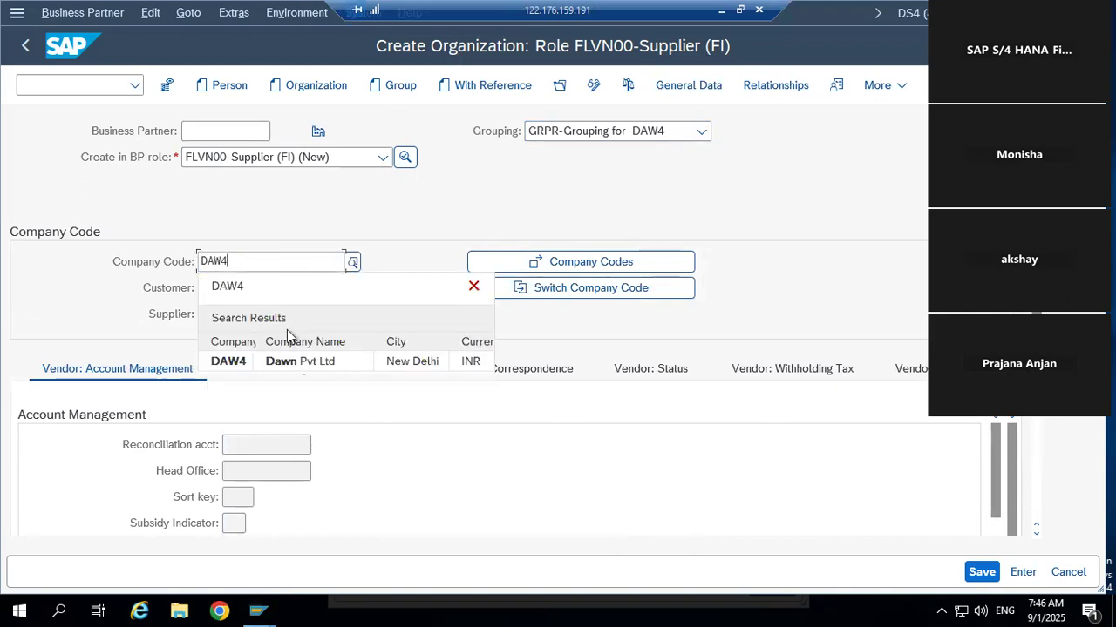
left_click(305, 364)
key("Return")
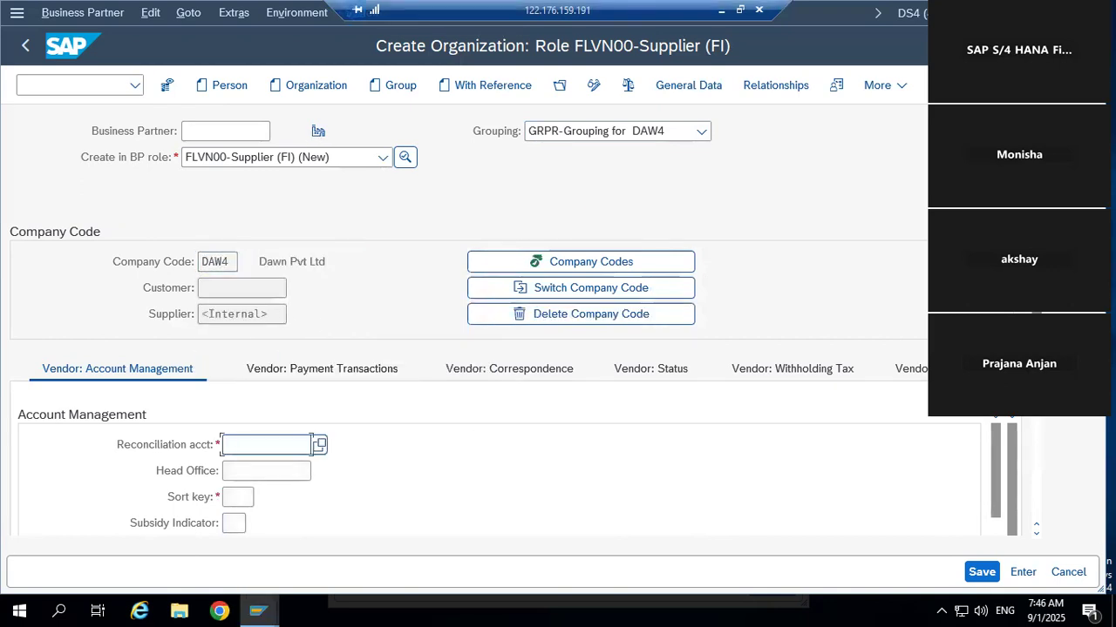
- Set reconciliation account 2001 Sundry Creditors and sort key 012, save the supplier, and open the details of the status message
left_click(319, 445)
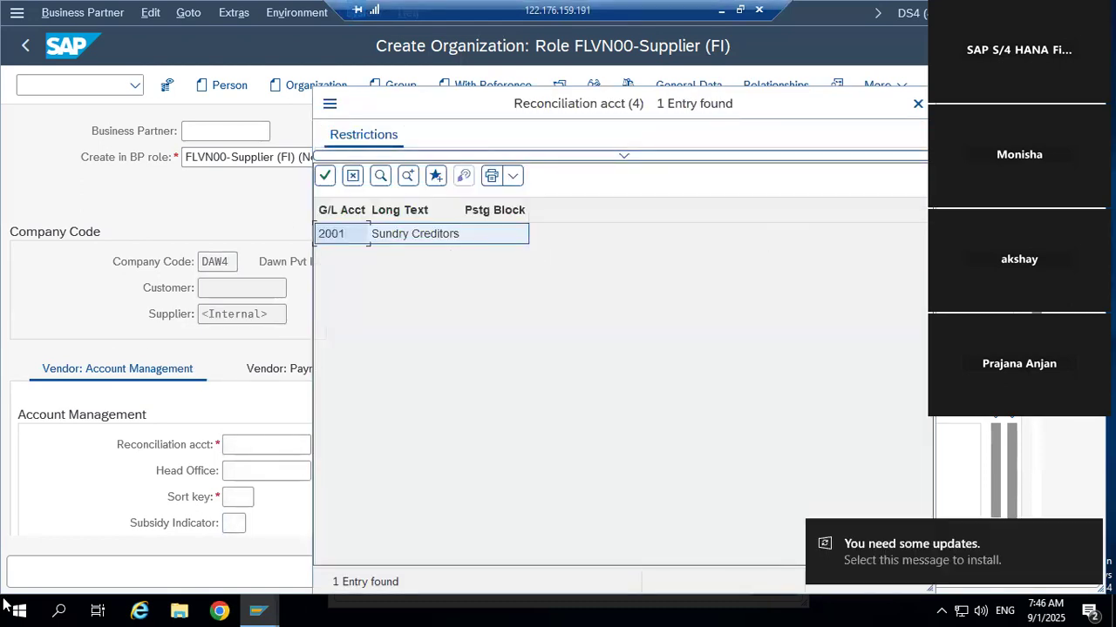
double_click(445, 238)
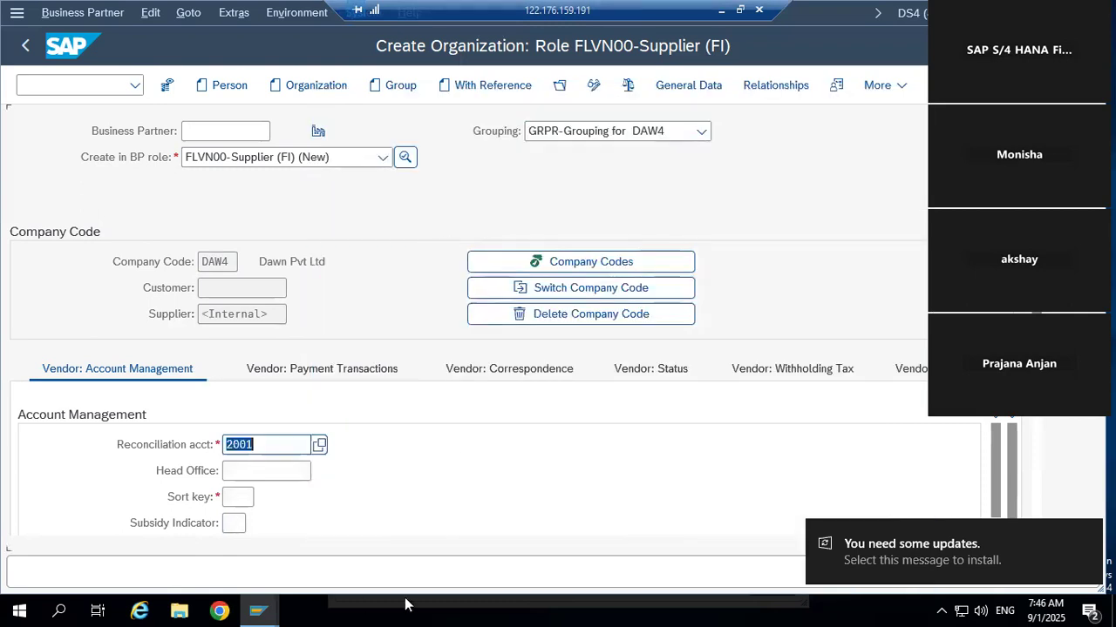
left_click(240, 499)
type("01")
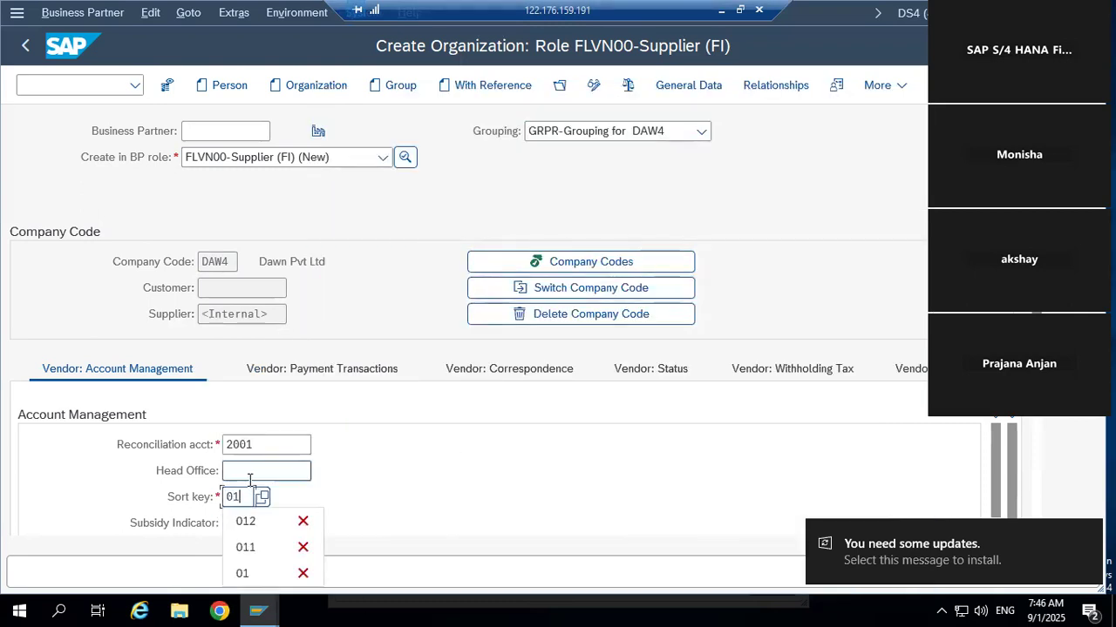
type("2")
left_click(250, 478)
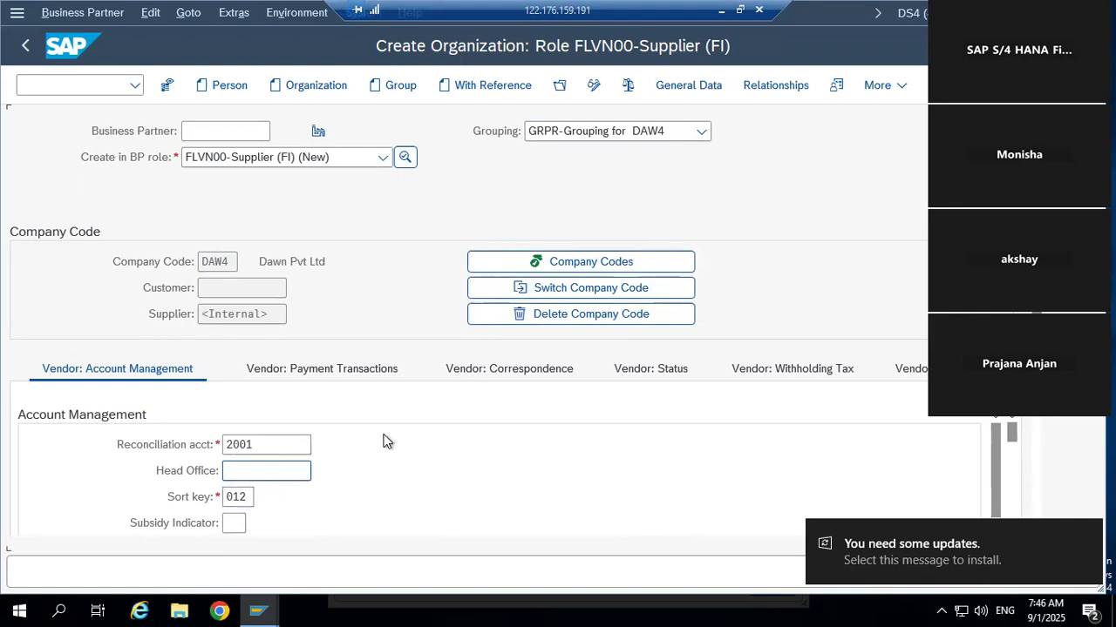
key("ctrl+s")
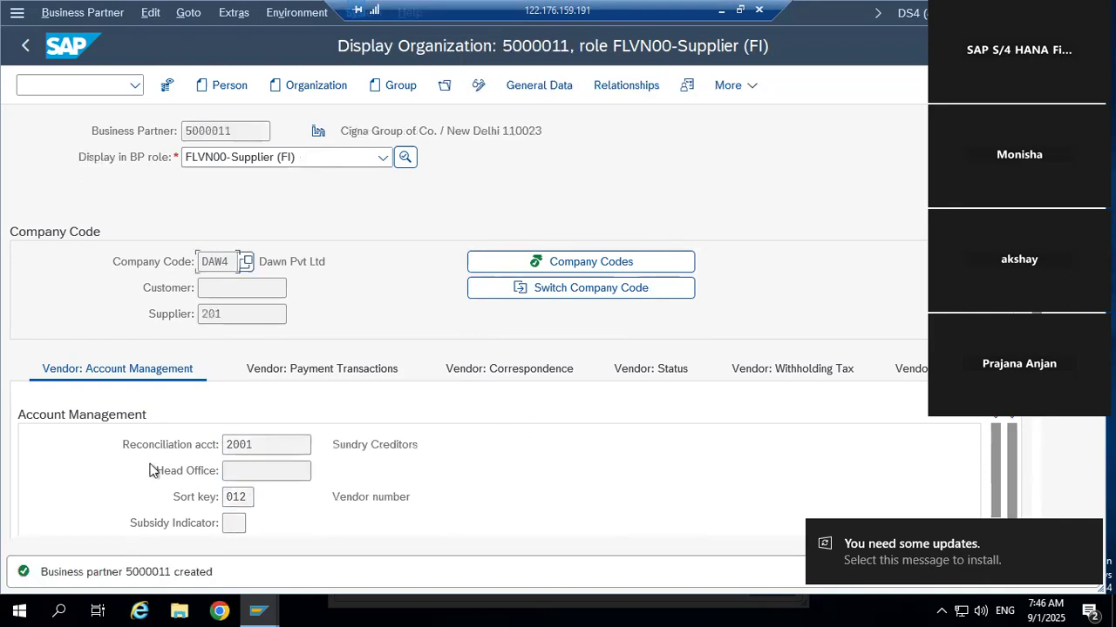
left_click(162, 572)
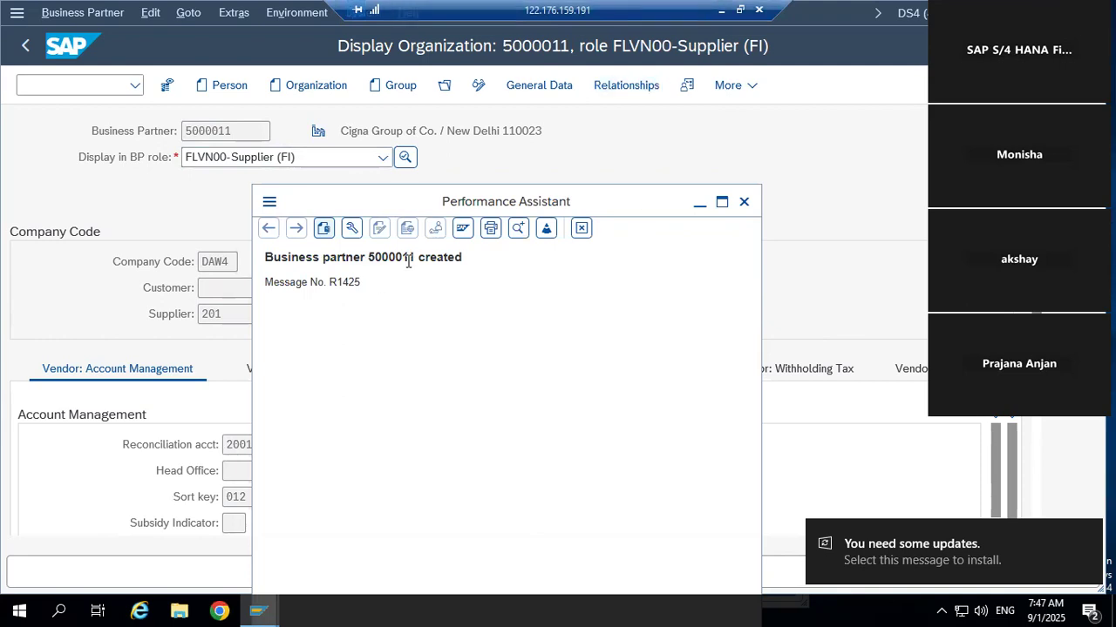
- Review the business partner number in the creation message, and close the message details
left_click_drag(373, 256, 403, 258)
left_click(625, 348)
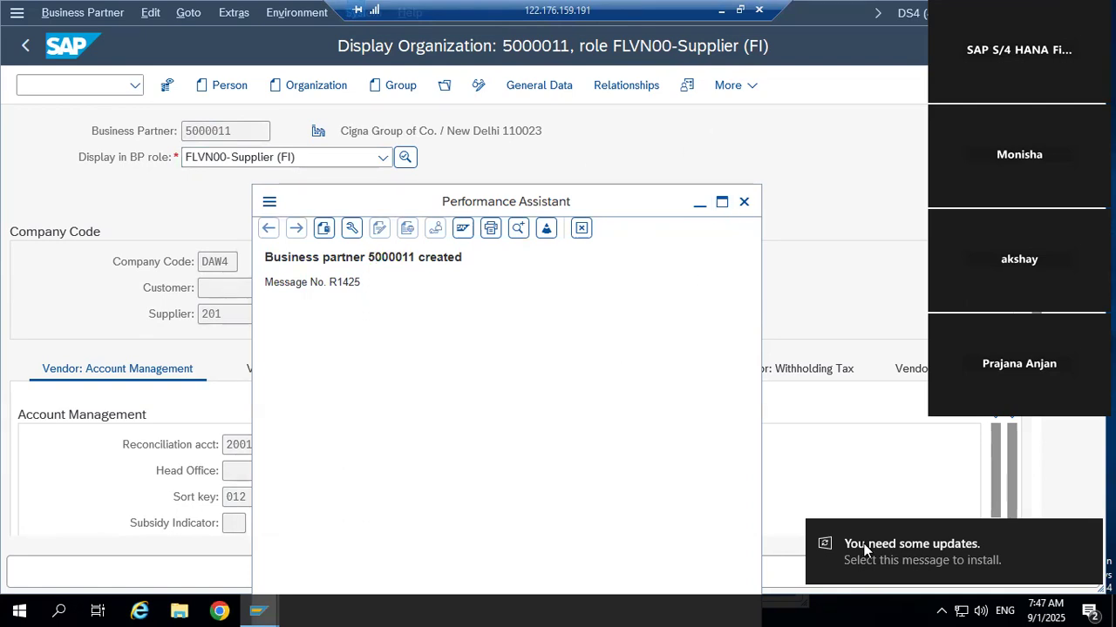
left_click_drag(378, 258, 403, 257)
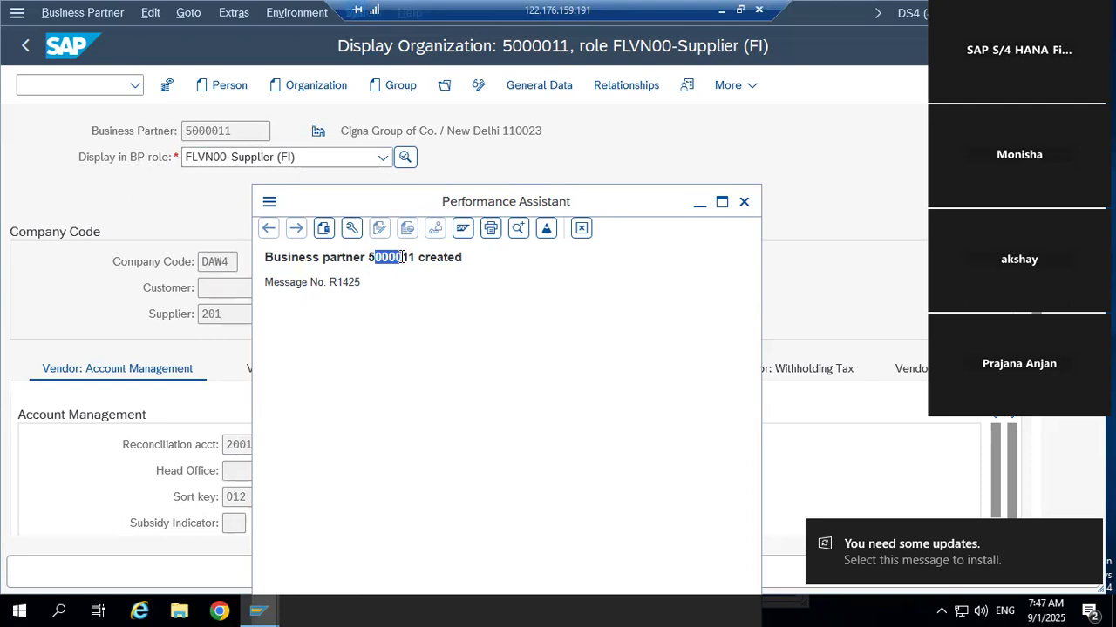
left_click(453, 297)
left_click(743, 201)
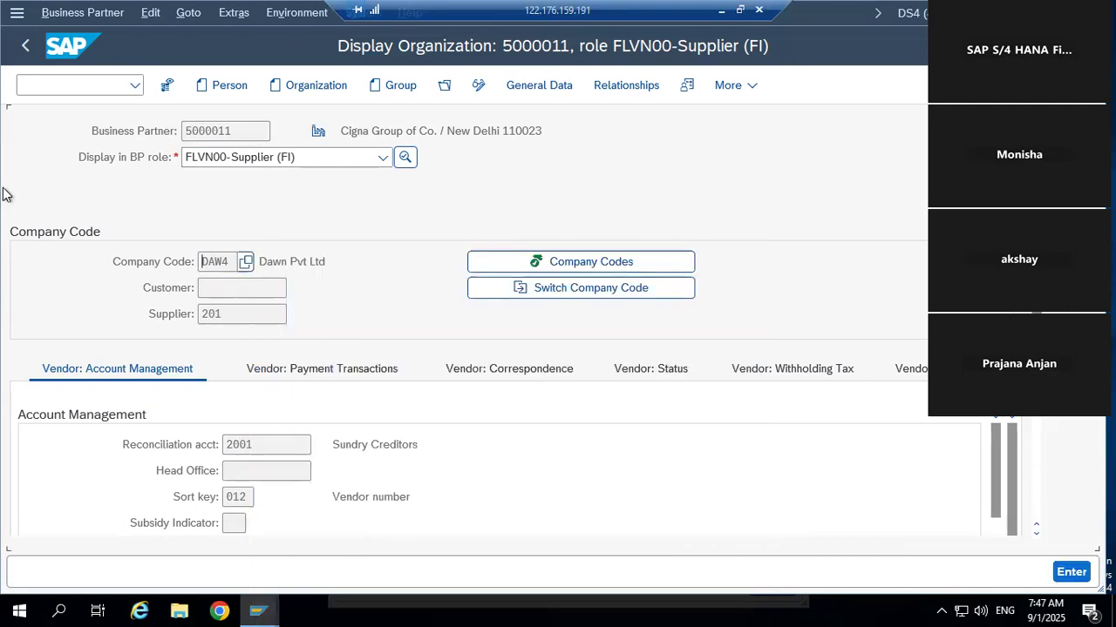
- Restart the business partner transaction with the command /NBP
left_click(79, 78)
type("/N")
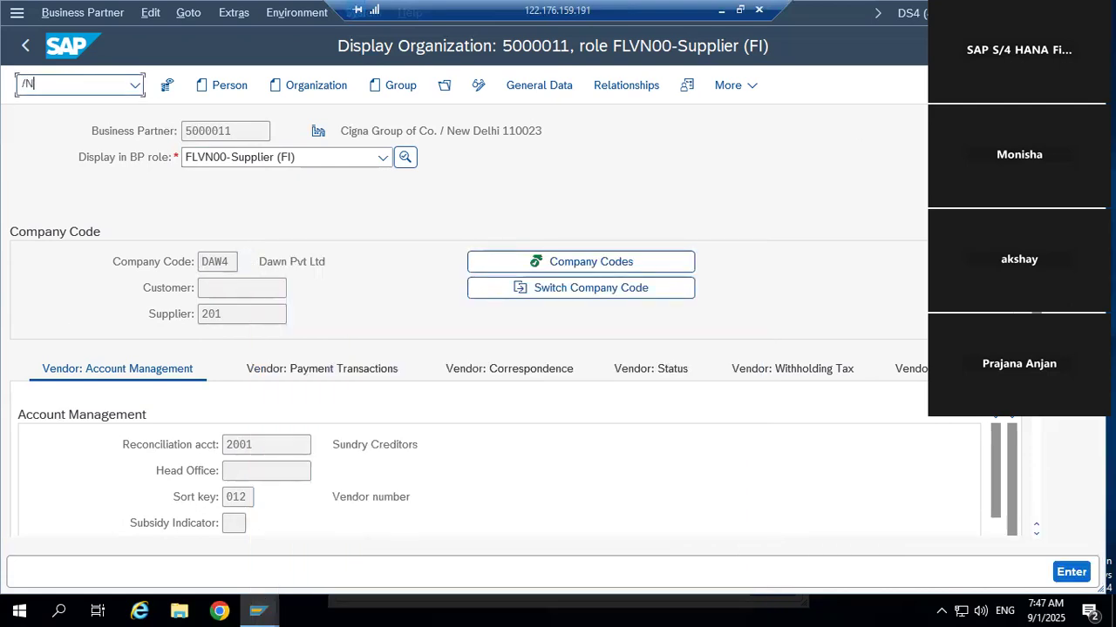
type("BP")
key("Return")
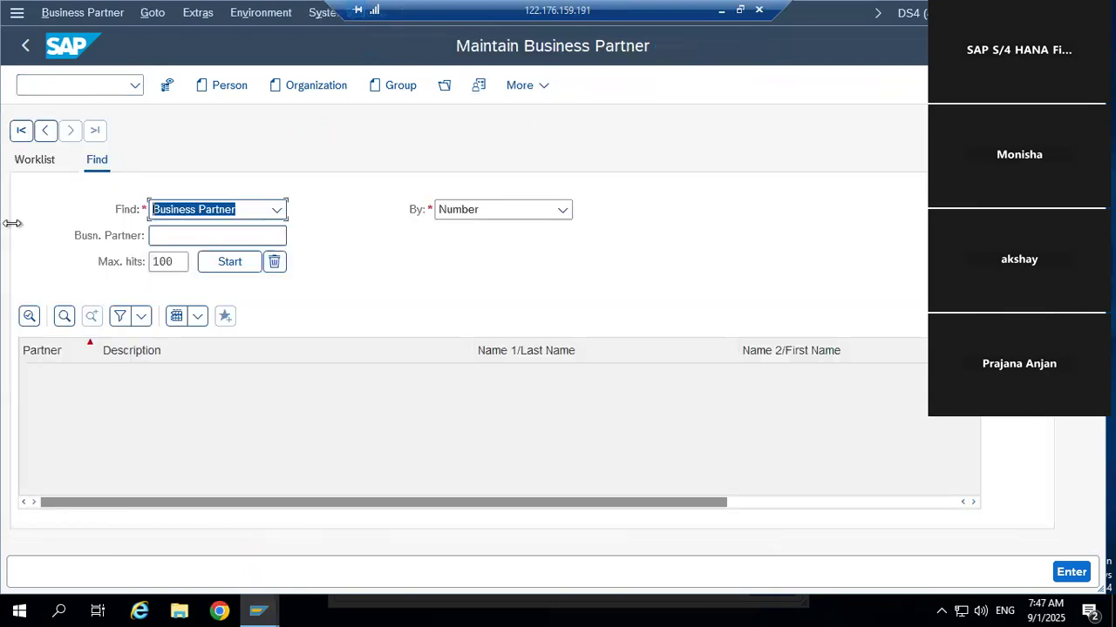
- Start a new organization in the BP role FLVN00-Supplier (FI), confirming creation directly in that role
left_click(314, 86)
left_click(367, 157)
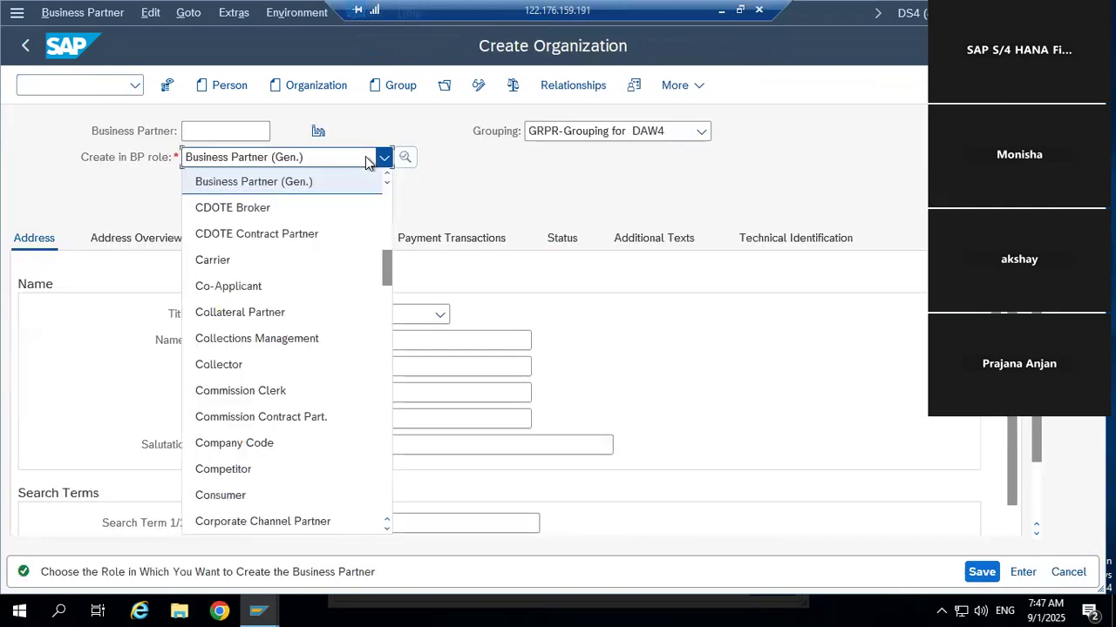
key("f")
left_click(326, 157)
left_click(326, 157)
scroll(319, 209, "down", 2)
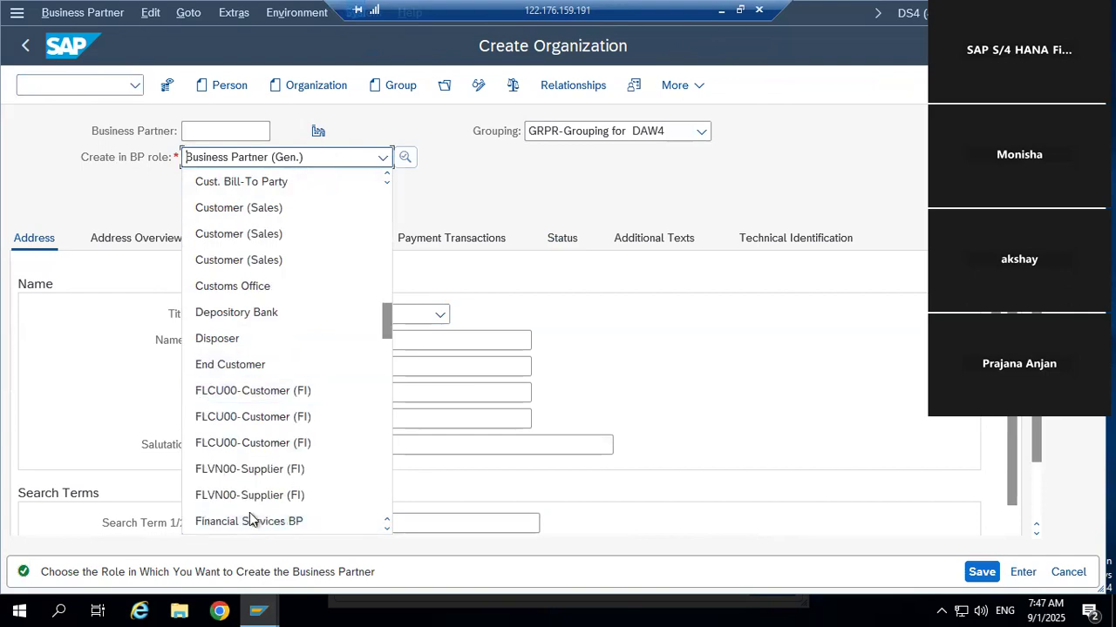
left_click(264, 475)
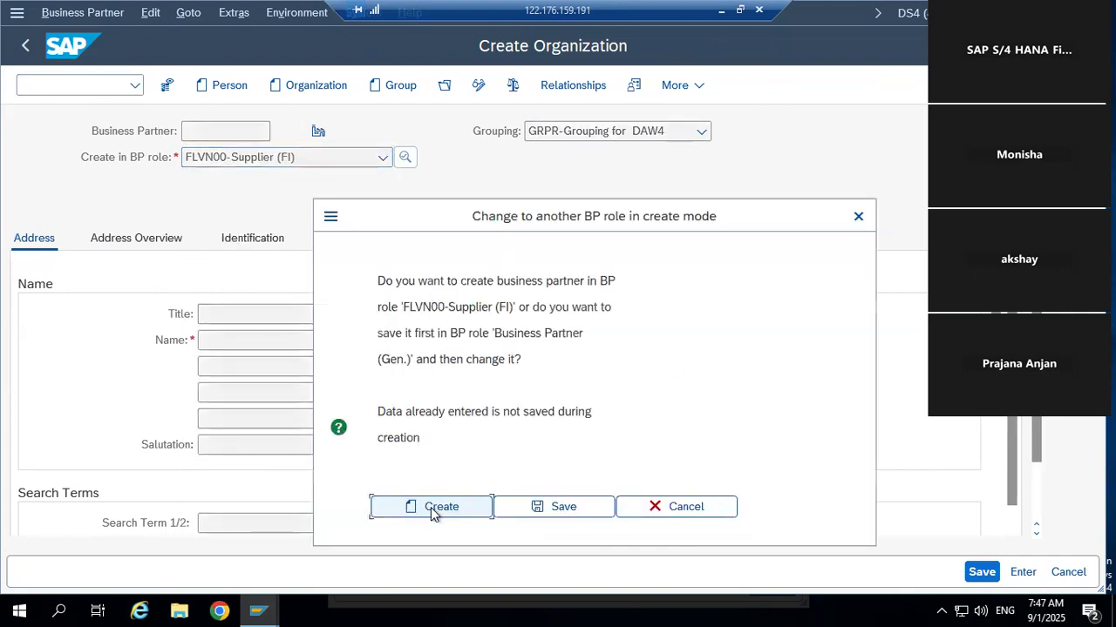
key("Return")
- Name the new supplier MAC Pvt Ltd and enter mC as its first search term
left_click(249, 338)
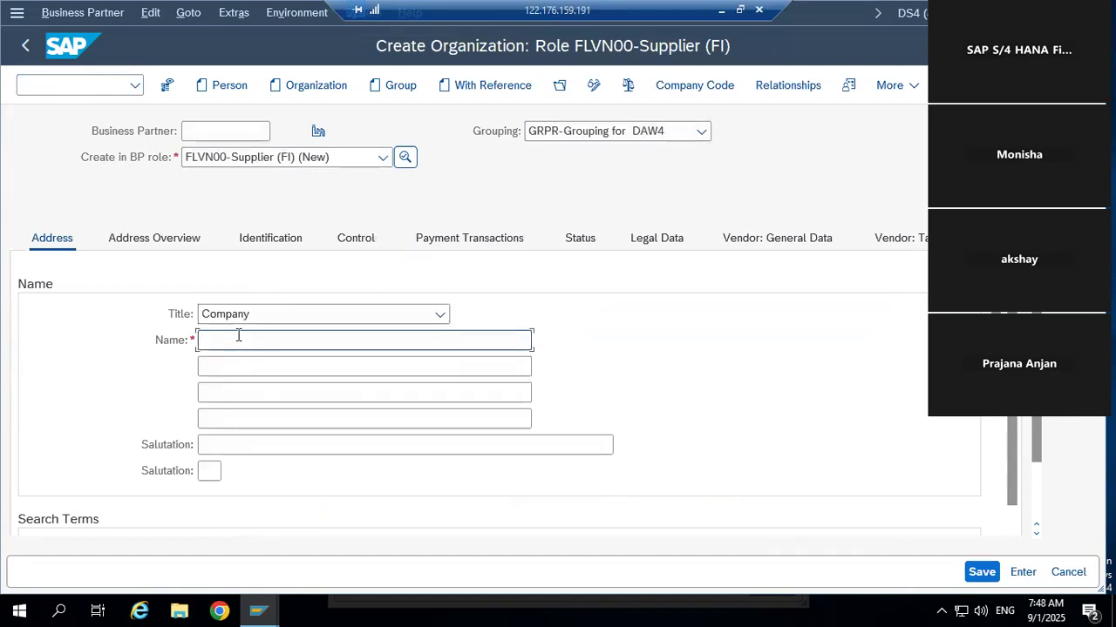
type("M")
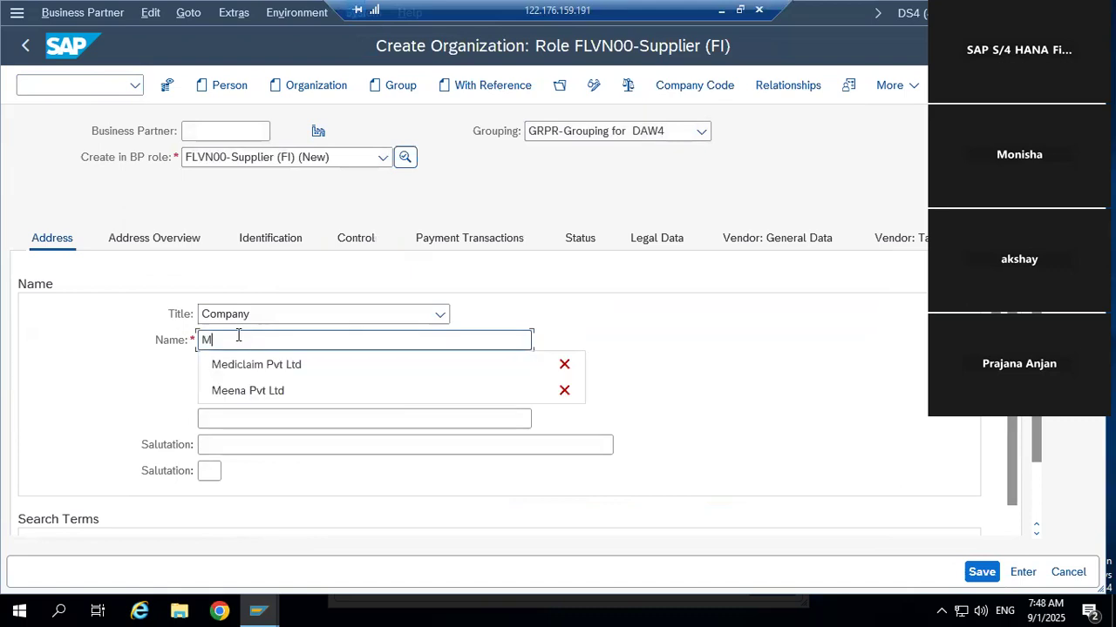
type("AC Pvt Ltd")
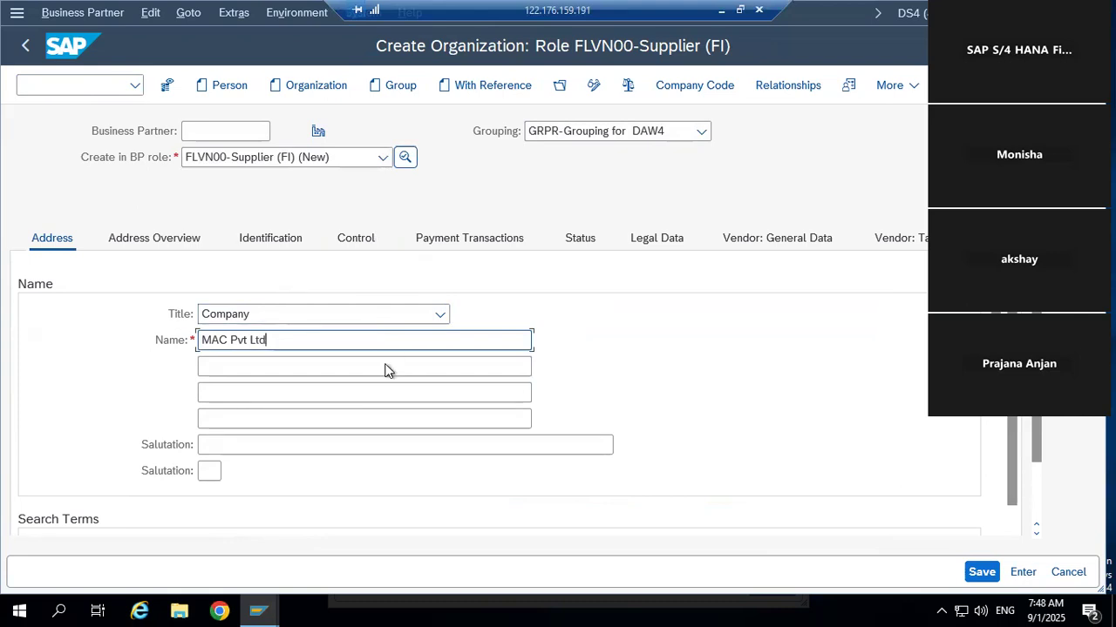
scroll(348, 383, "down", 3)
left_click(284, 314)
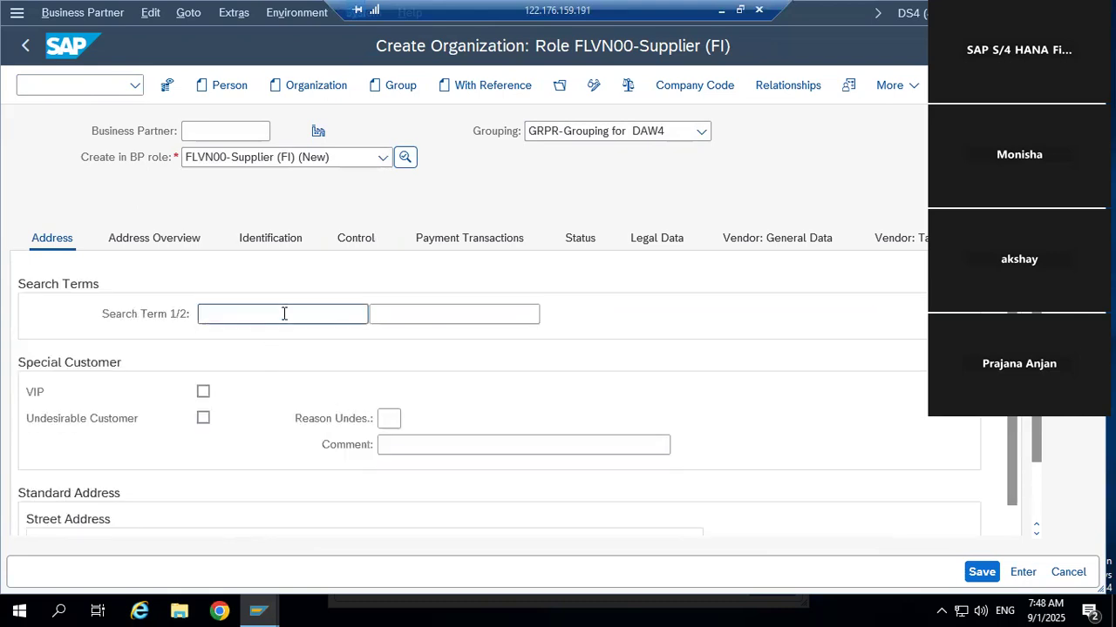
type("mC")
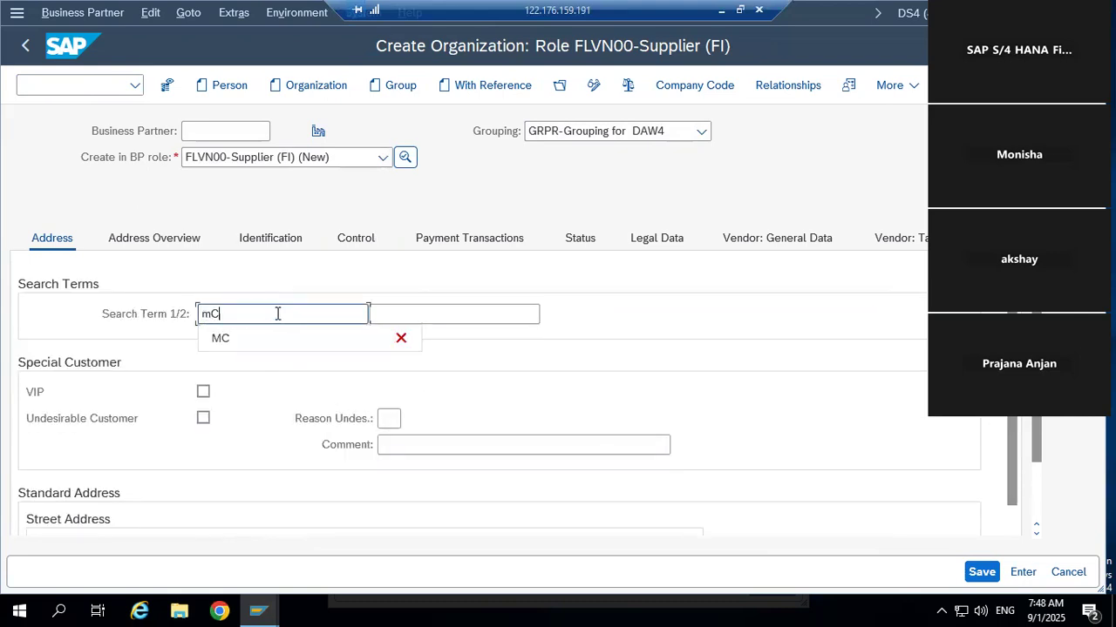
- Enter the postal code and the city New Delhi in the supplier's street address
scroll(231, 338, "down", 5)
left_click(276, 338)
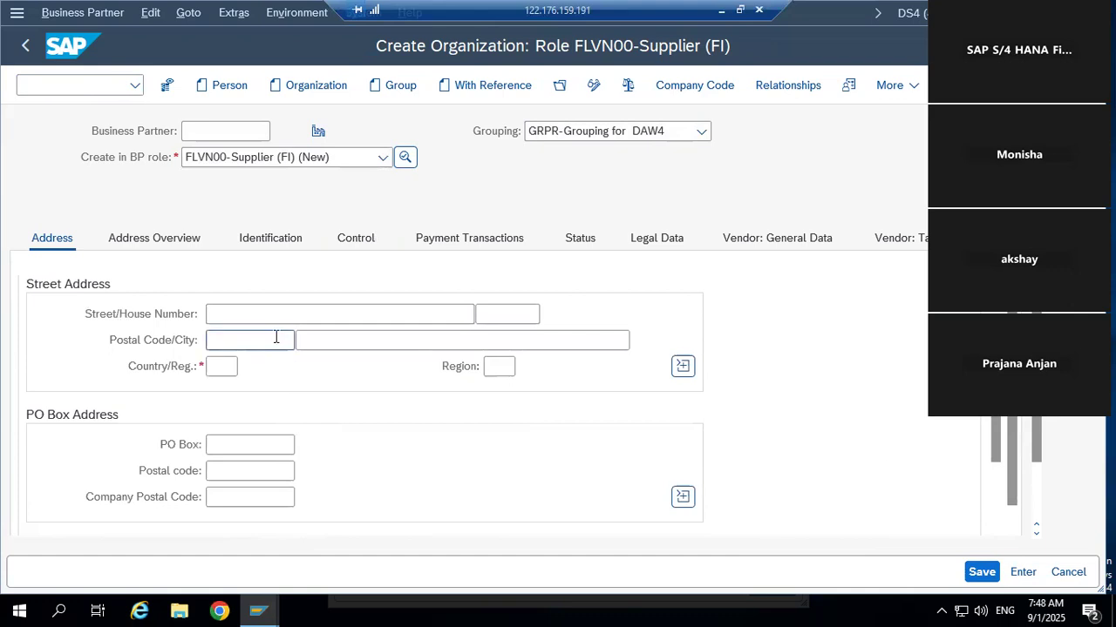
type("110034")
left_click(296, 316)
left_click(333, 343)
type("N")
left_click(339, 370)
- Set the supplier's country to IN and region to 30, and choose English as the communication language
left_click(223, 366)
type("IN")
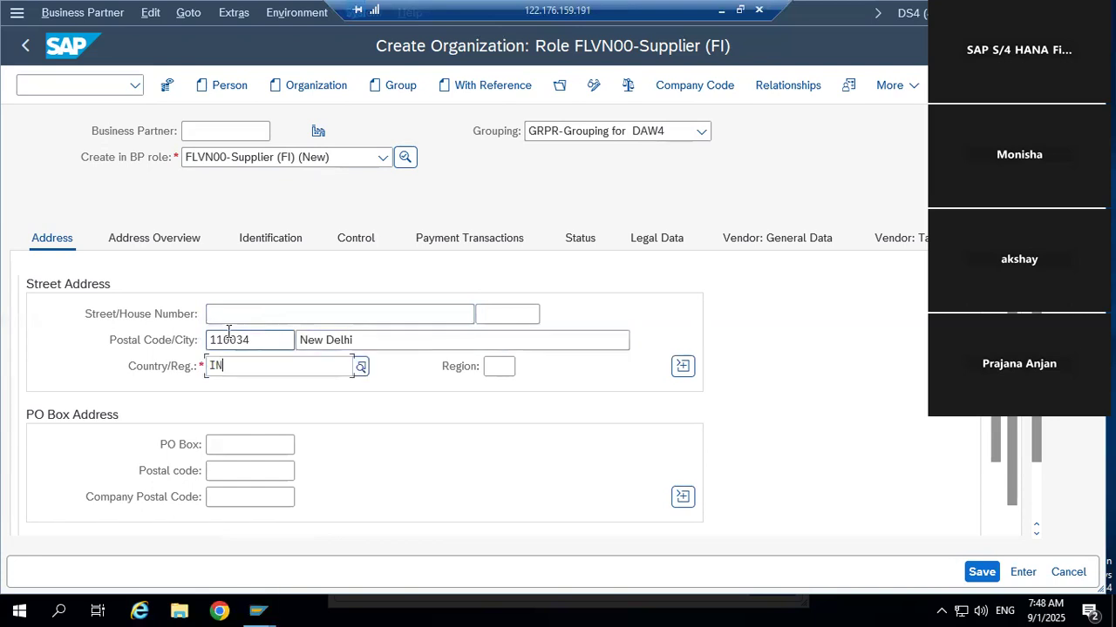
left_click(493, 367)
type("30")
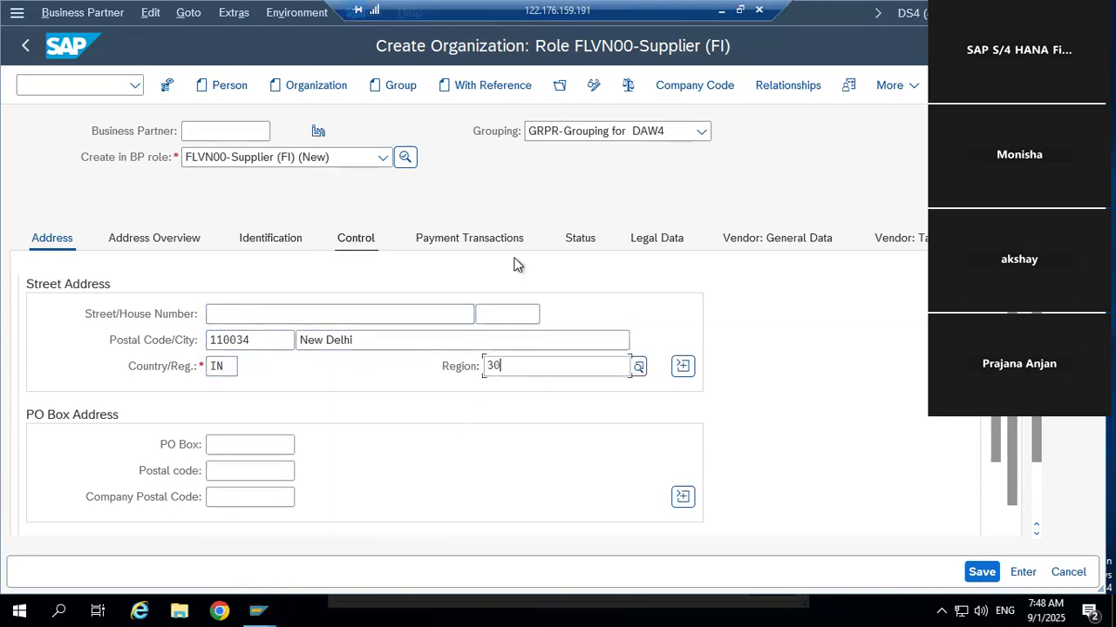
left_click(359, 451)
scroll(369, 448, "down", 3)
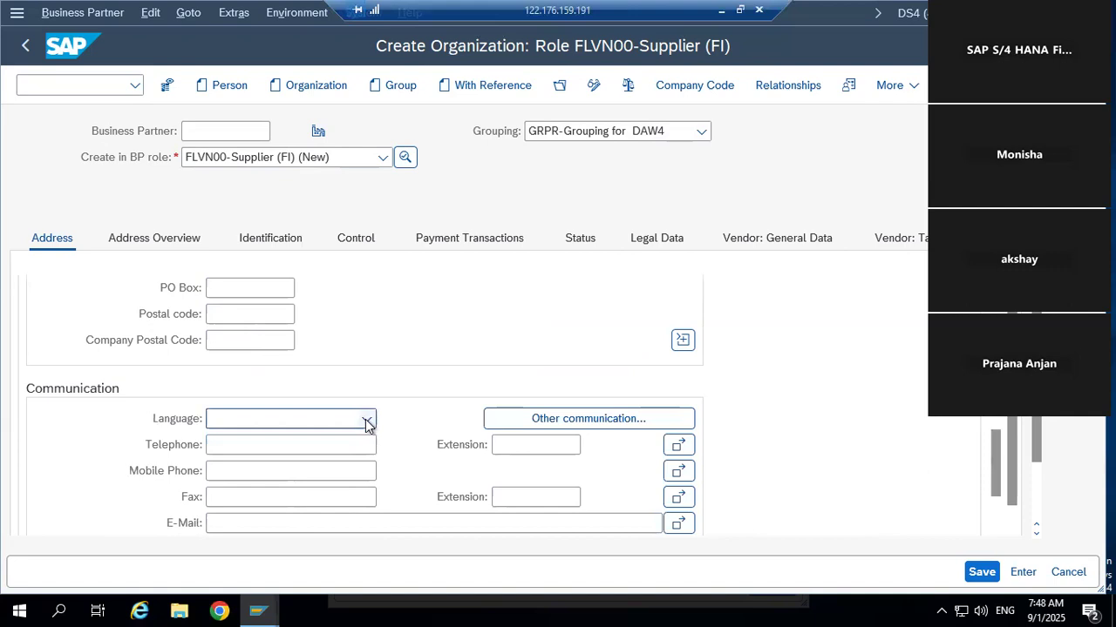
left_click(367, 420)
left_click(272, 578)
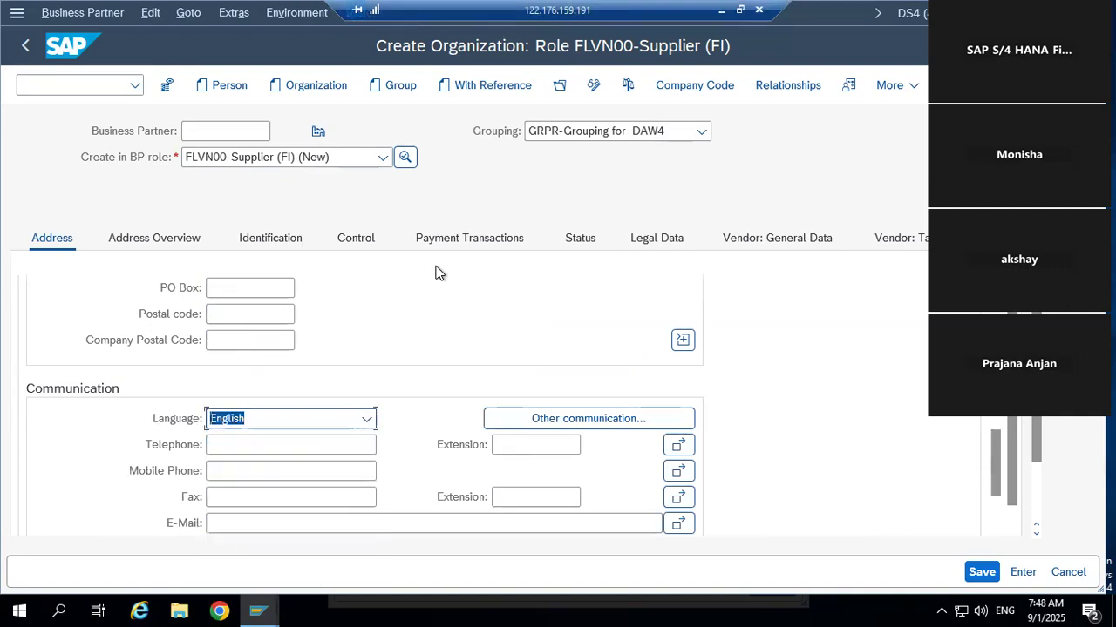
- Assign company code DAW4 in the supplier's company code data
left_click(692, 85)
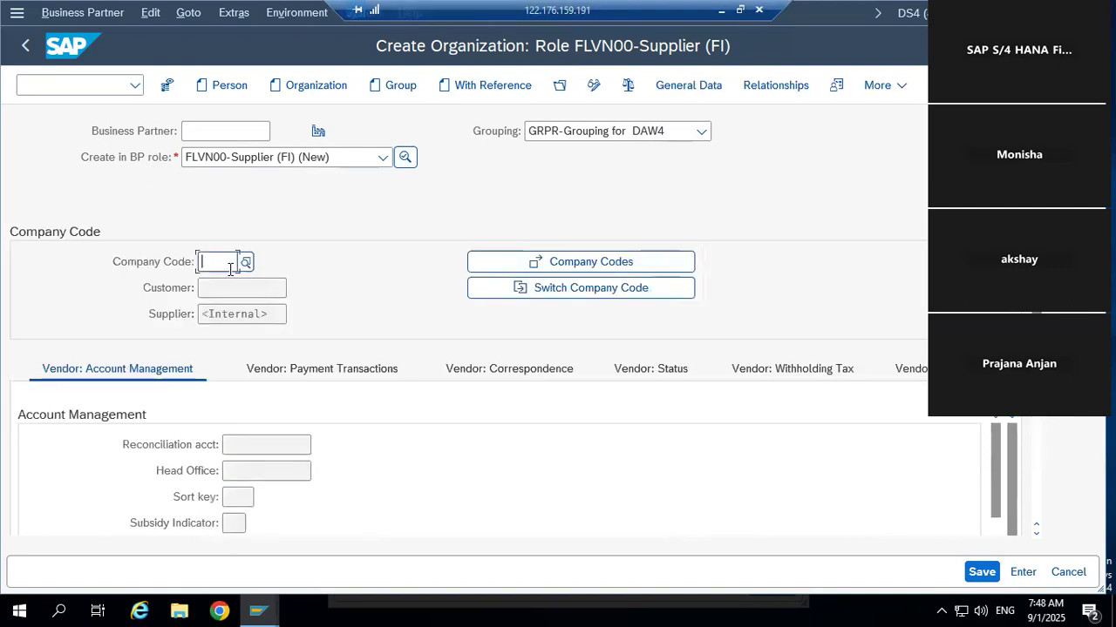
type("DA")
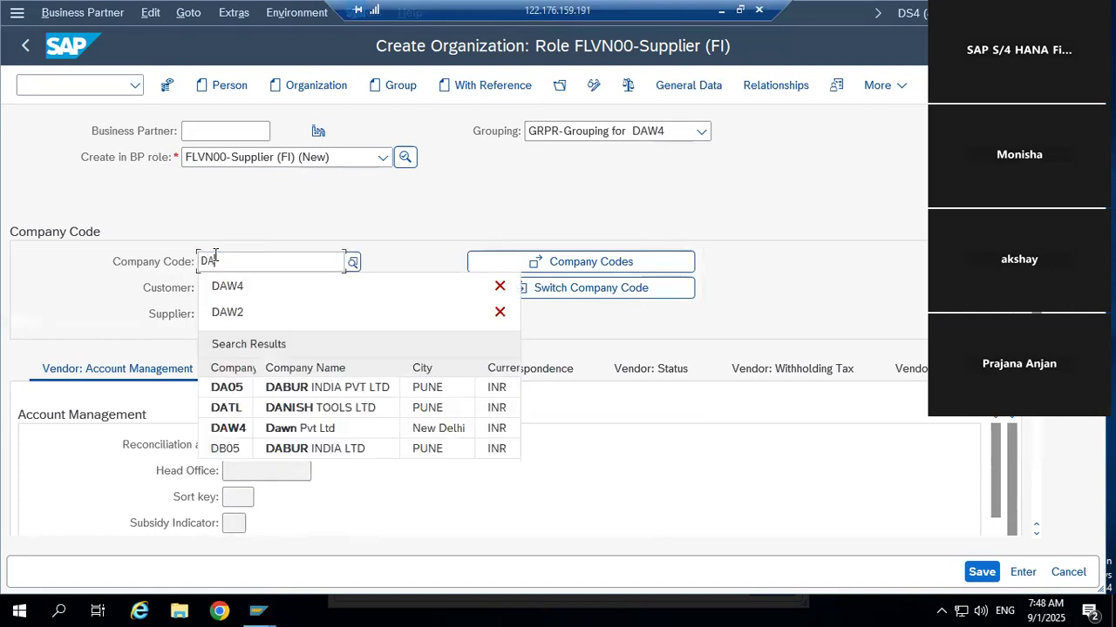
type("W4")
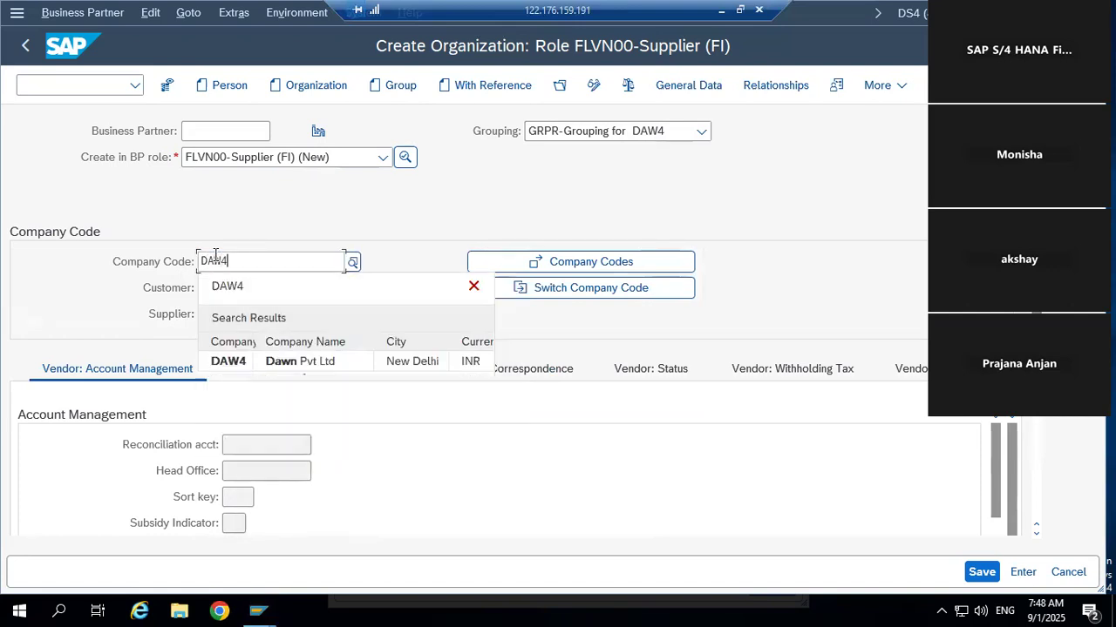
left_click(228, 361)
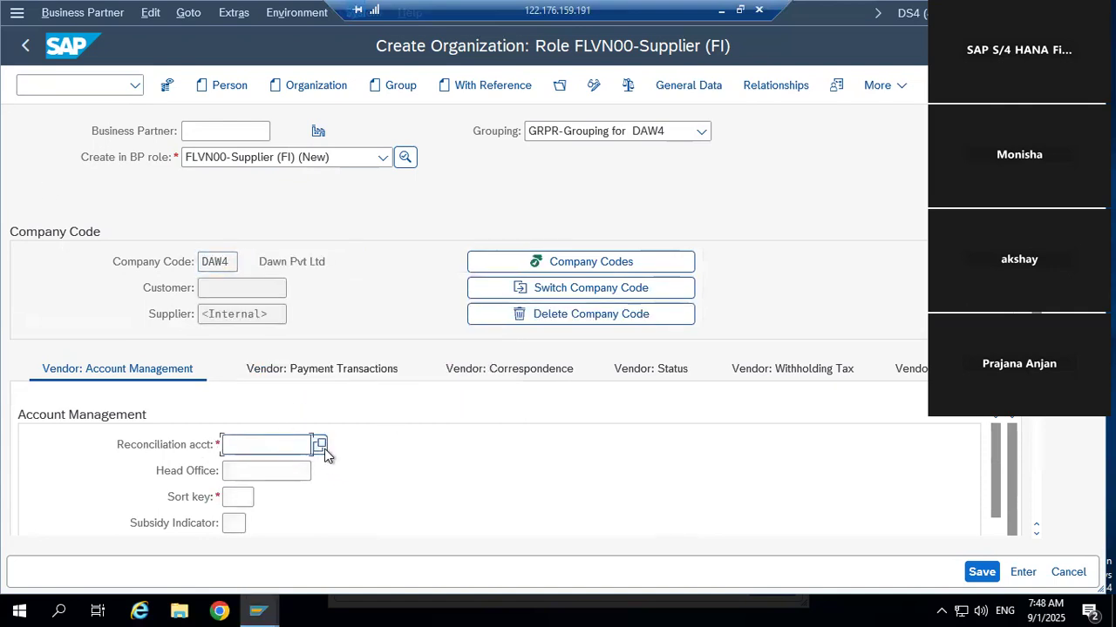
- Set reconciliation account 2001 Sundry Creditors and sort key 012, save the supplier, and close the message details
left_click(320, 445)
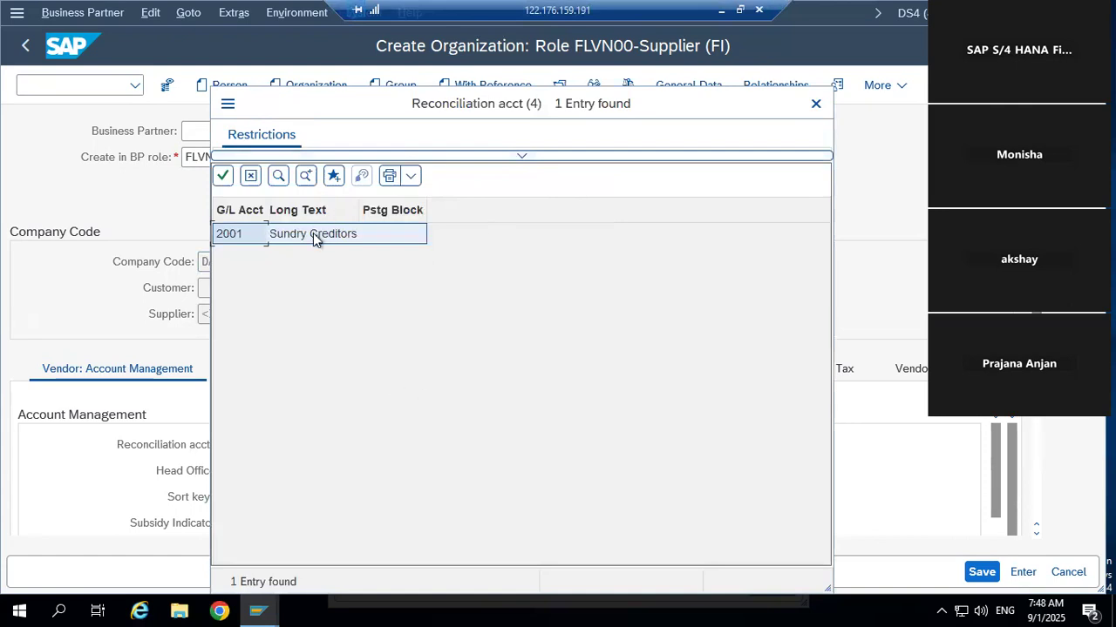
double_click(313, 232)
left_click(237, 495)
type("012")
key("Return")
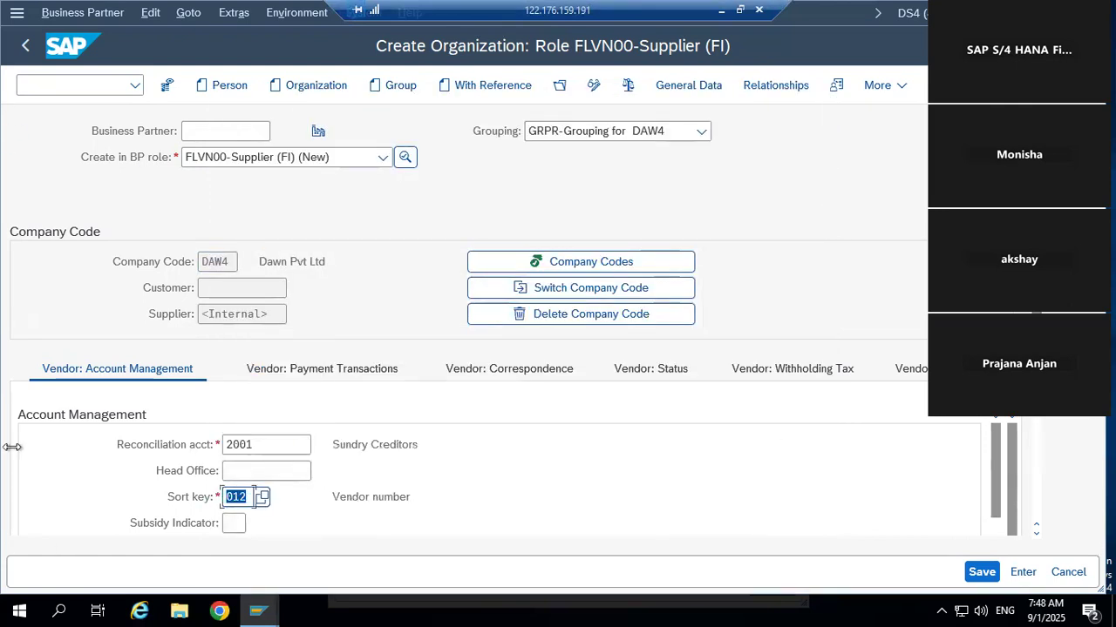
key("Return")
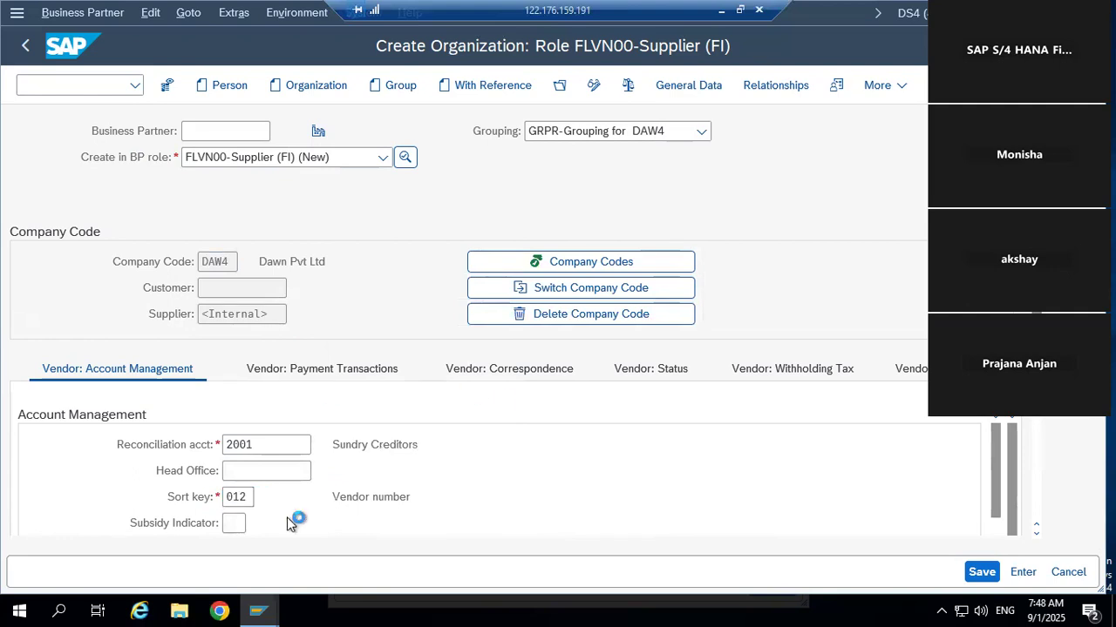
key("ctrl+s")
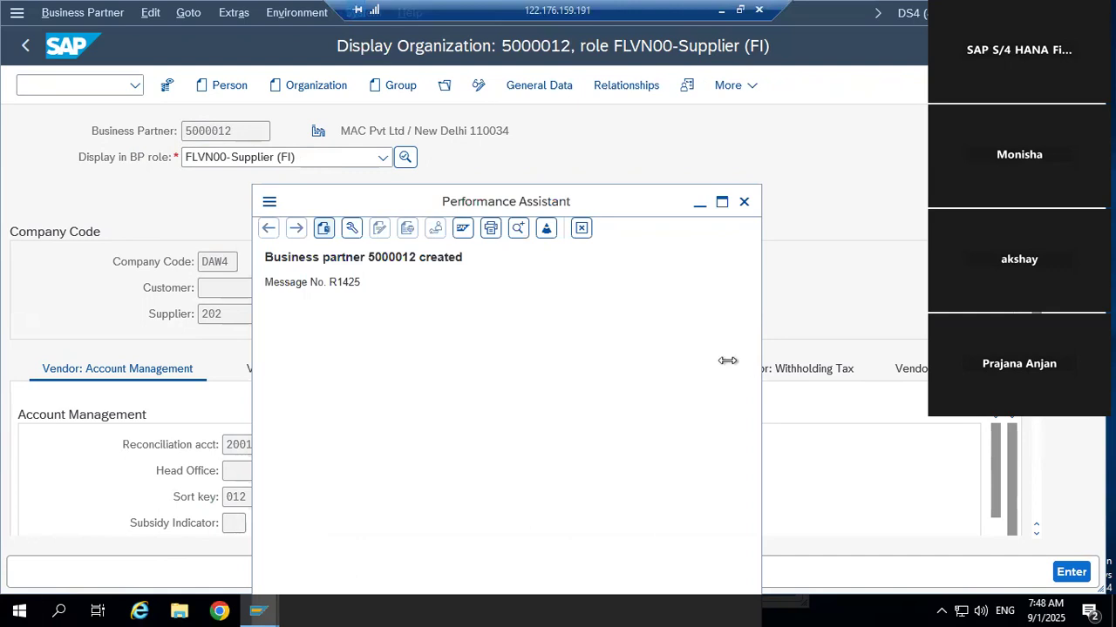
left_click(743, 202)
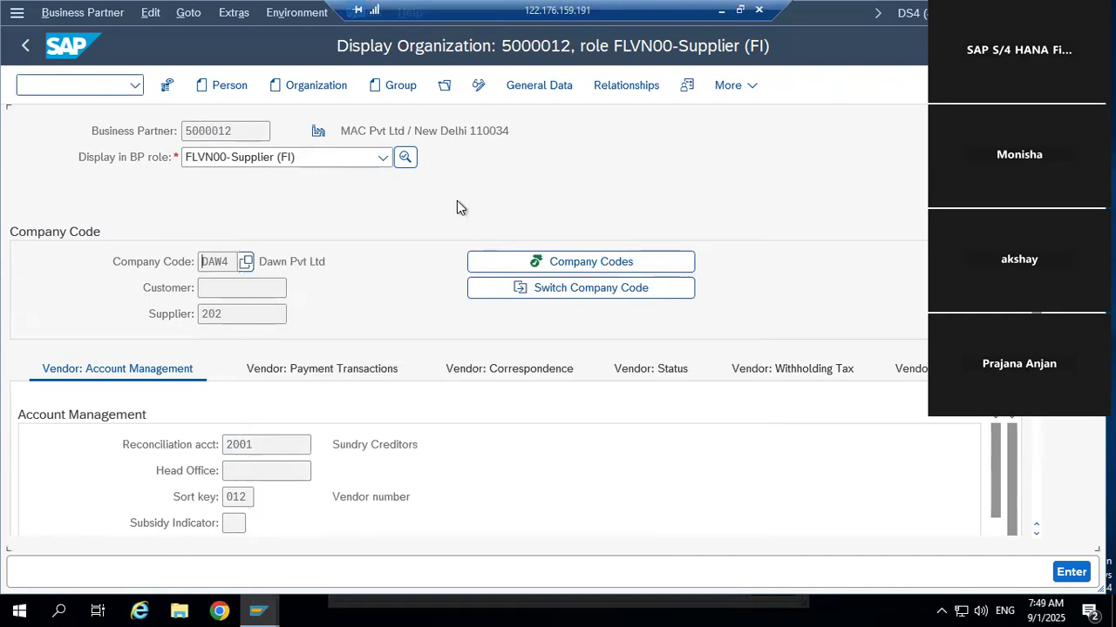
- Leave the saved supplier and reopen the business partner transaction with the command /NBP
left_click(122, 84)
type("/")
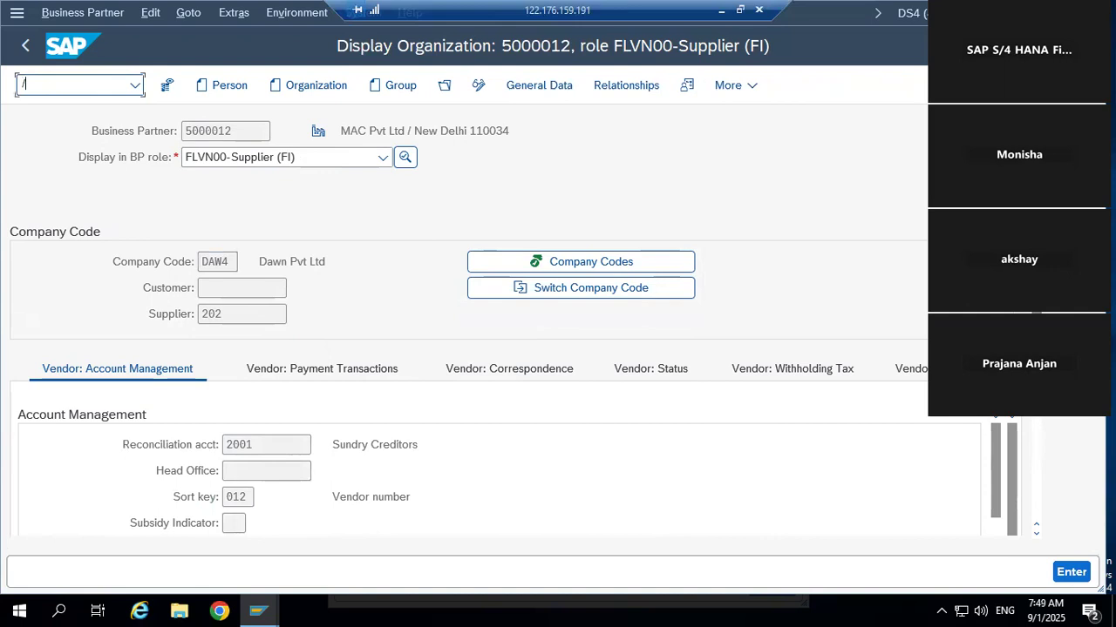
type("NBP")
key("Return")
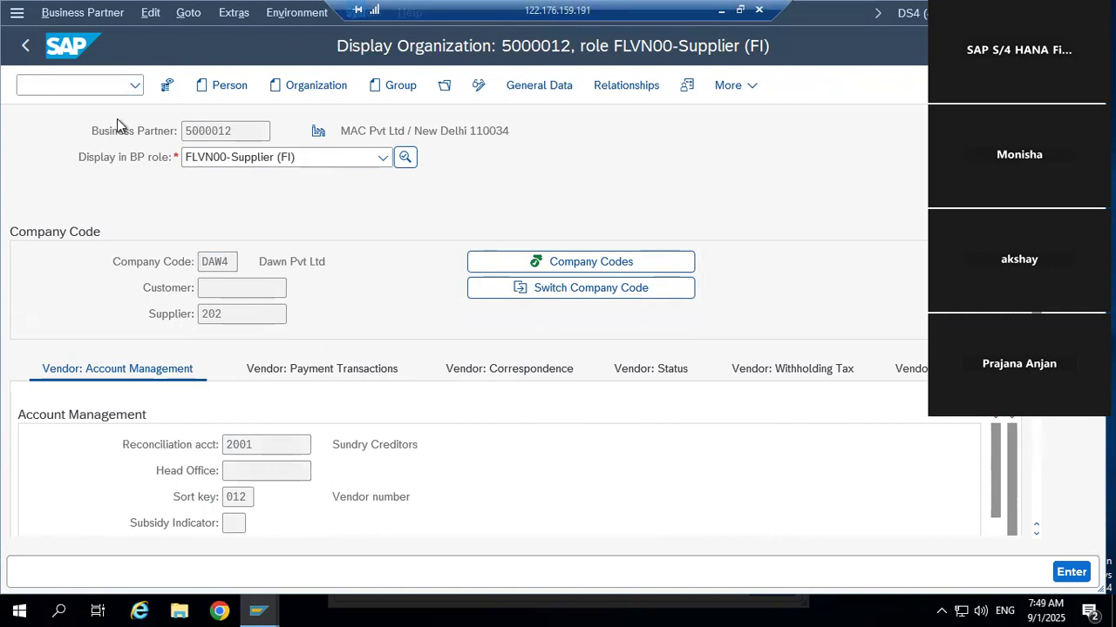
- Start another organization in the BP role FLVN00-Supplier (FI), confirming creation directly in that role
key("F6")
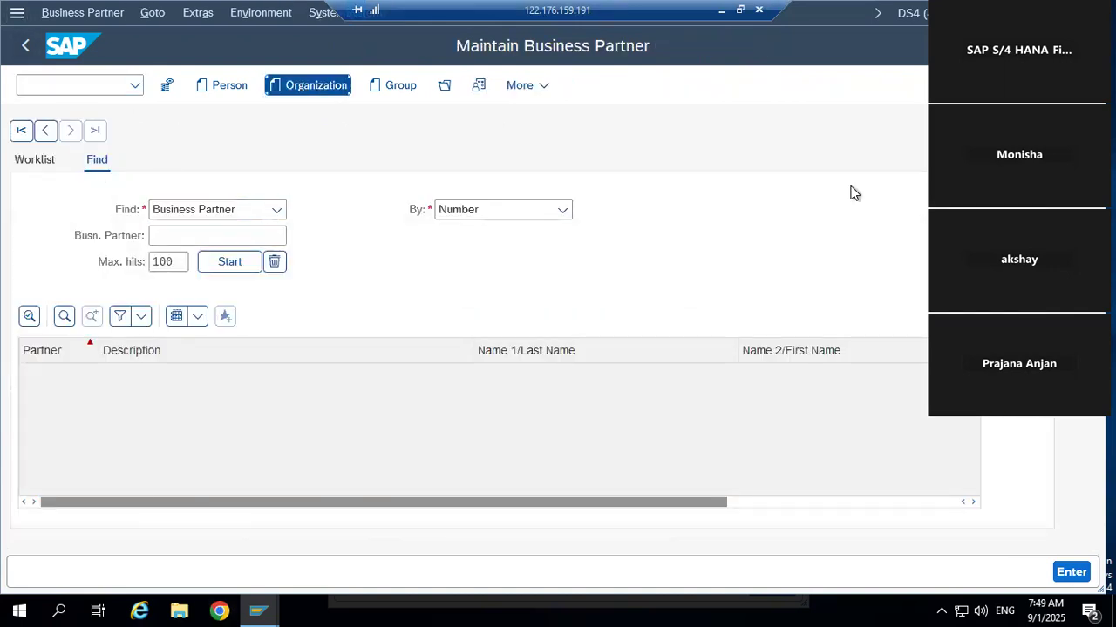
left_click(336, 157)
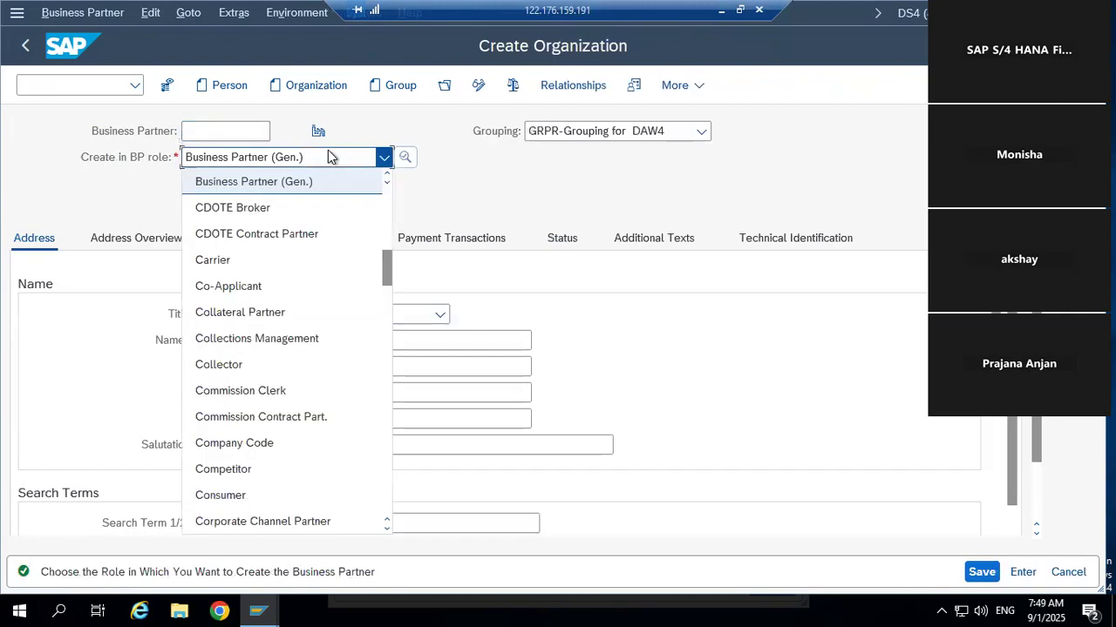
type("fi")
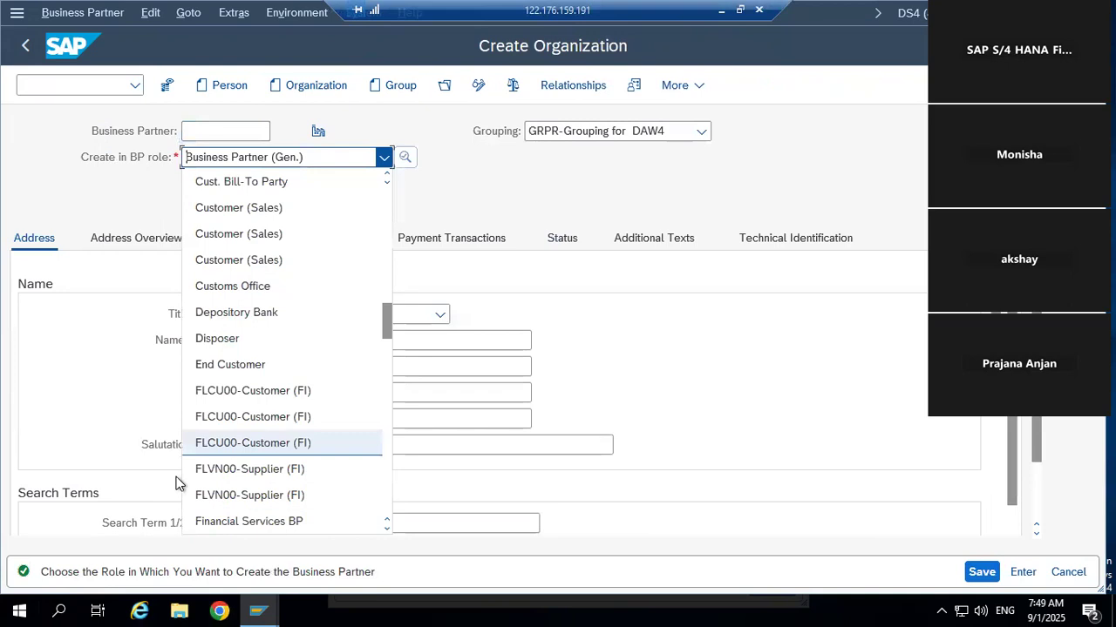
left_click(246, 471)
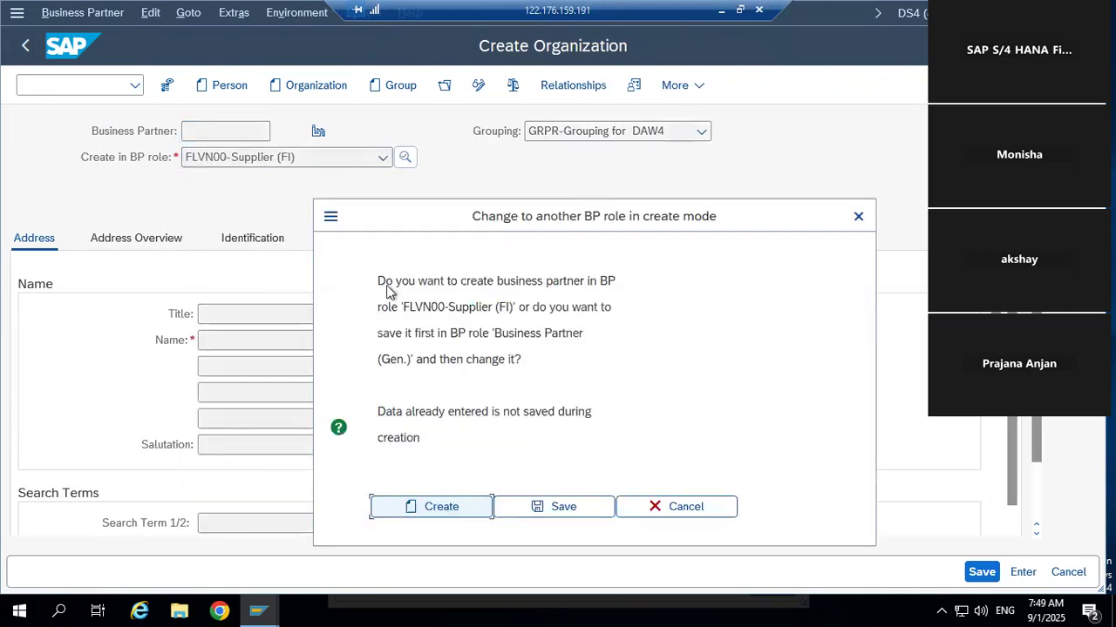
key("Return")
- Name the new supplier organization Vaseline Pvt Ltd and enter VL as its first search term
key("Tab")
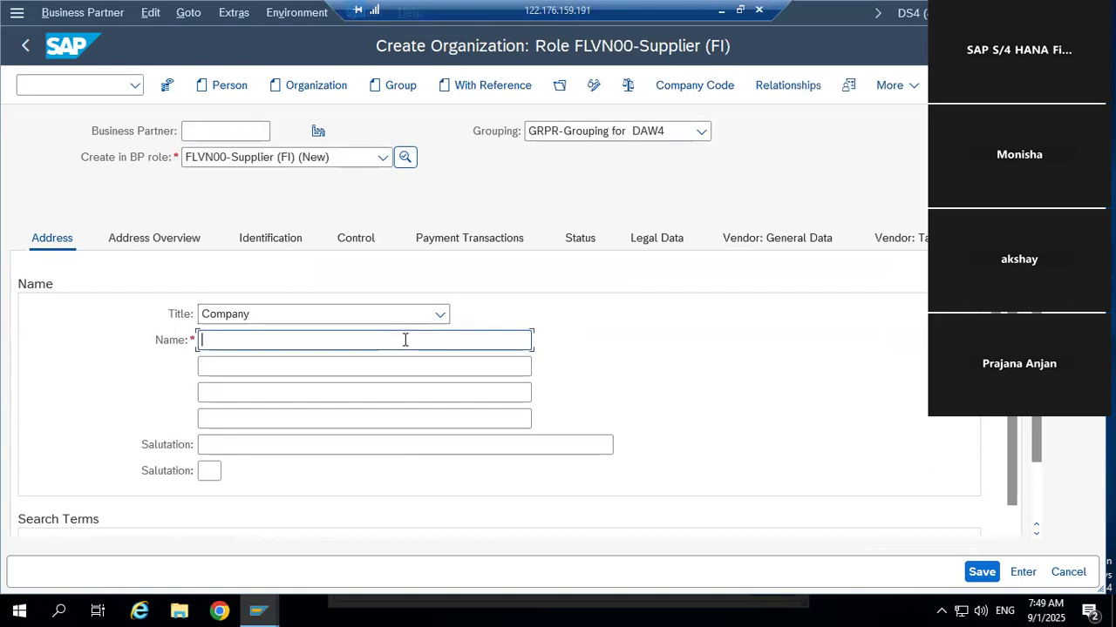
type("Vaseline Pvt Ltd")
scroll(397, 353, "down", 3)
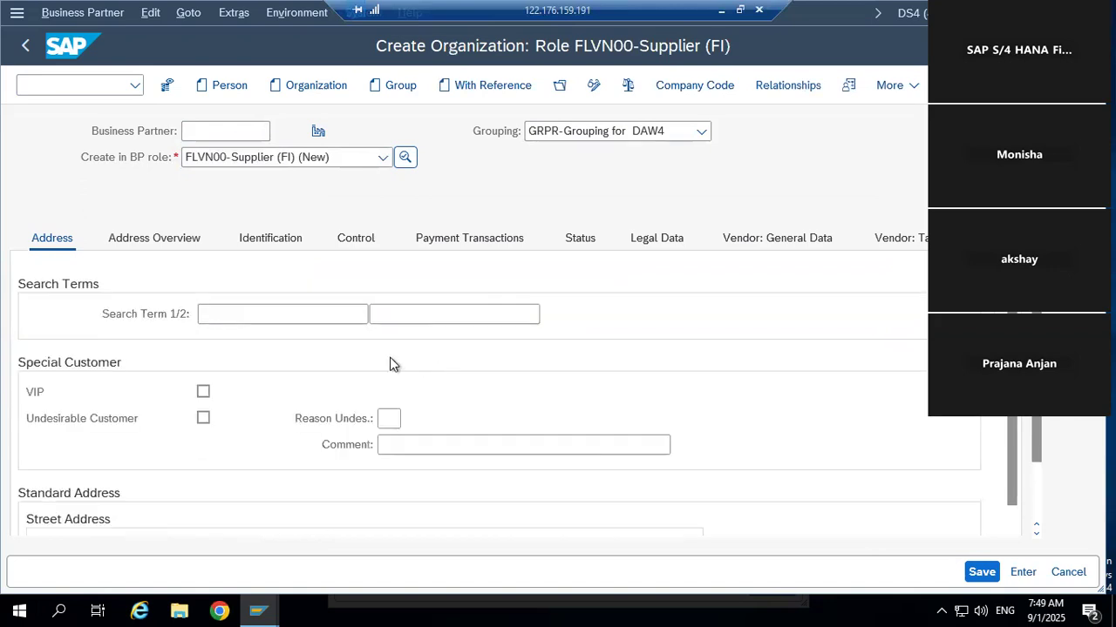
left_click(261, 319)
type("VL")
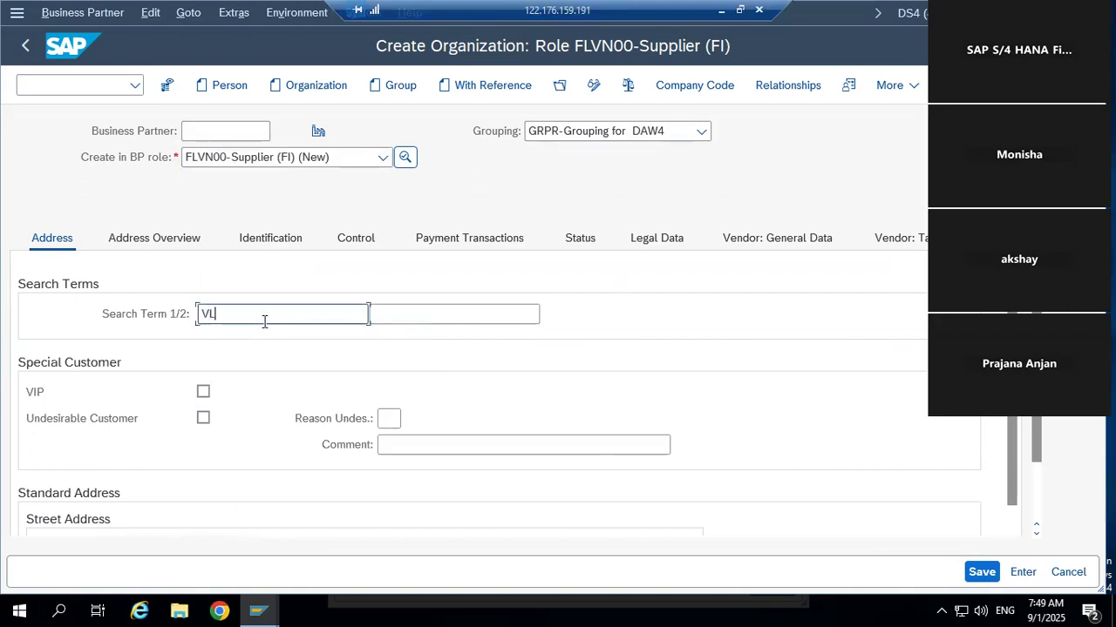
- Fill in the supplier's street address with postal code 110076, city New Delhi and country IN
scroll(264, 321, "down", 3)
left_click(249, 341)
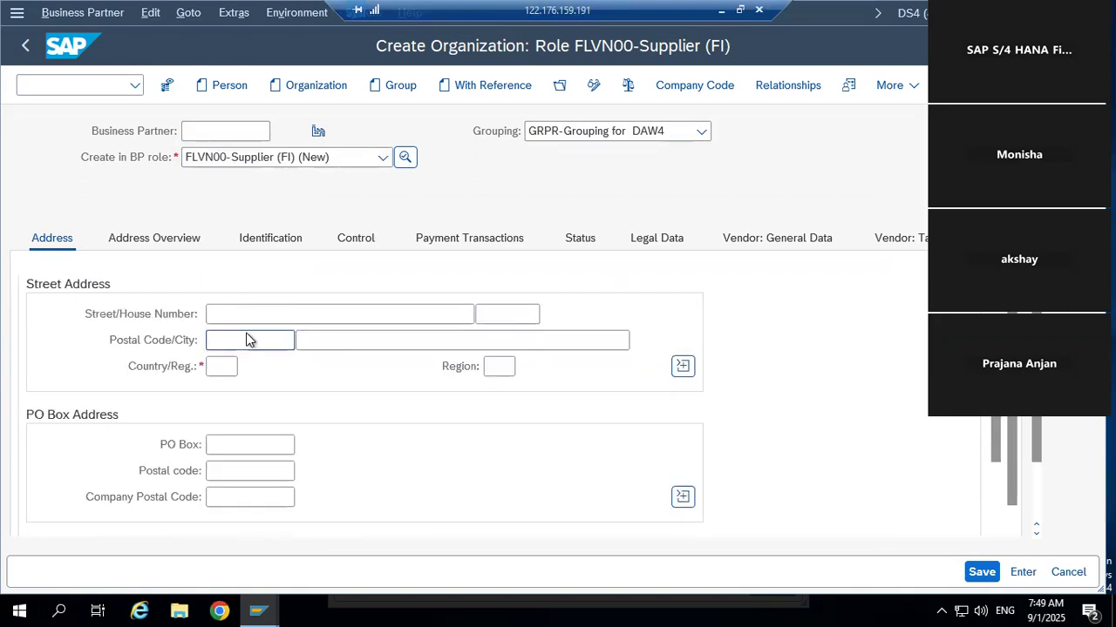
type("110076")
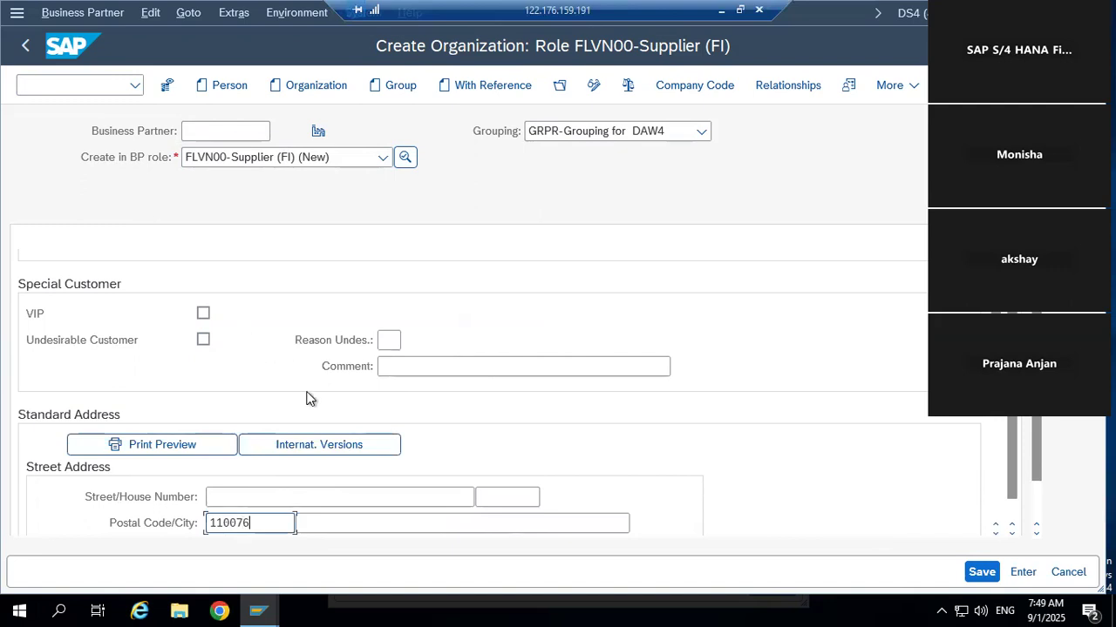
left_click(320, 523)
type("New Delhi")
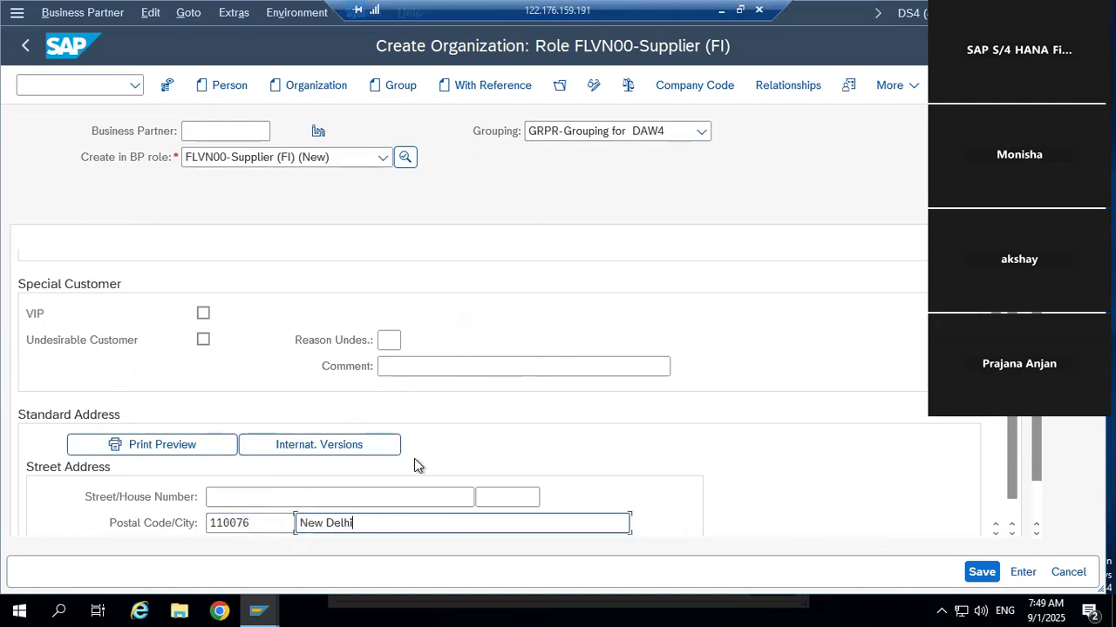
scroll(414, 458, "down", 3)
left_click(219, 393)
type("In")
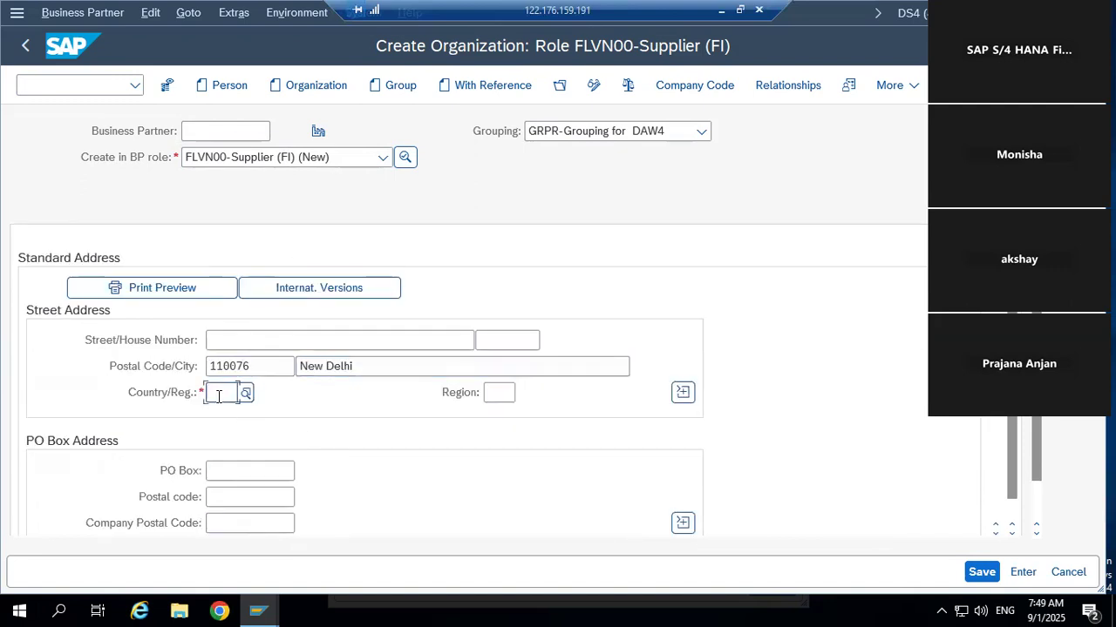
left_click(277, 485)
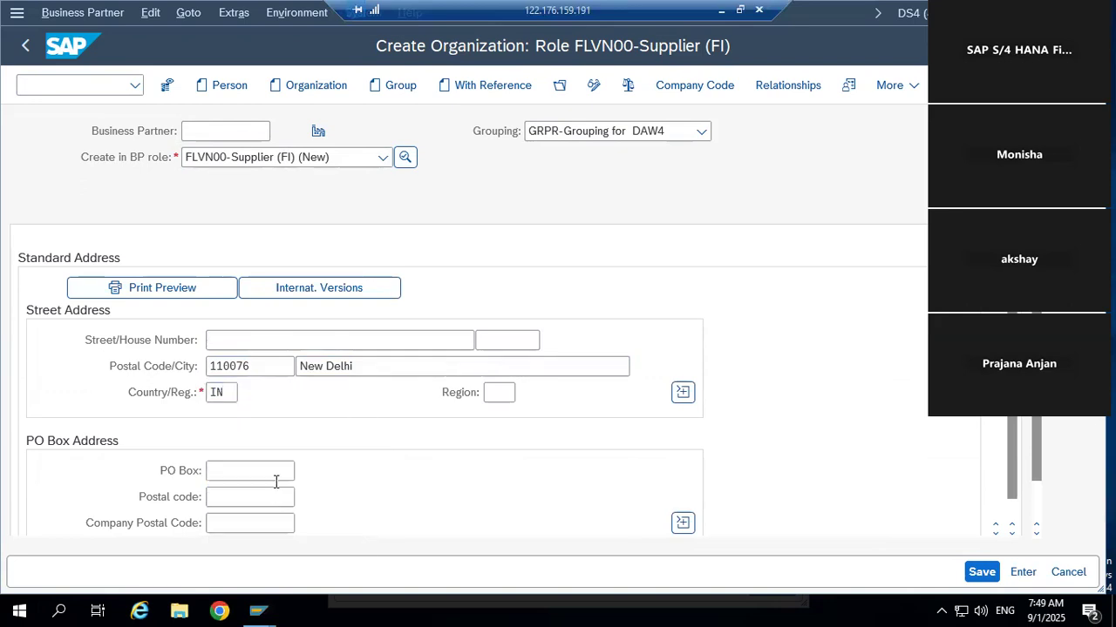
- Set the supplier's communication language to English
scroll(341, 443, "down", 5)
left_click(345, 373)
scroll(318, 392, "down", 2)
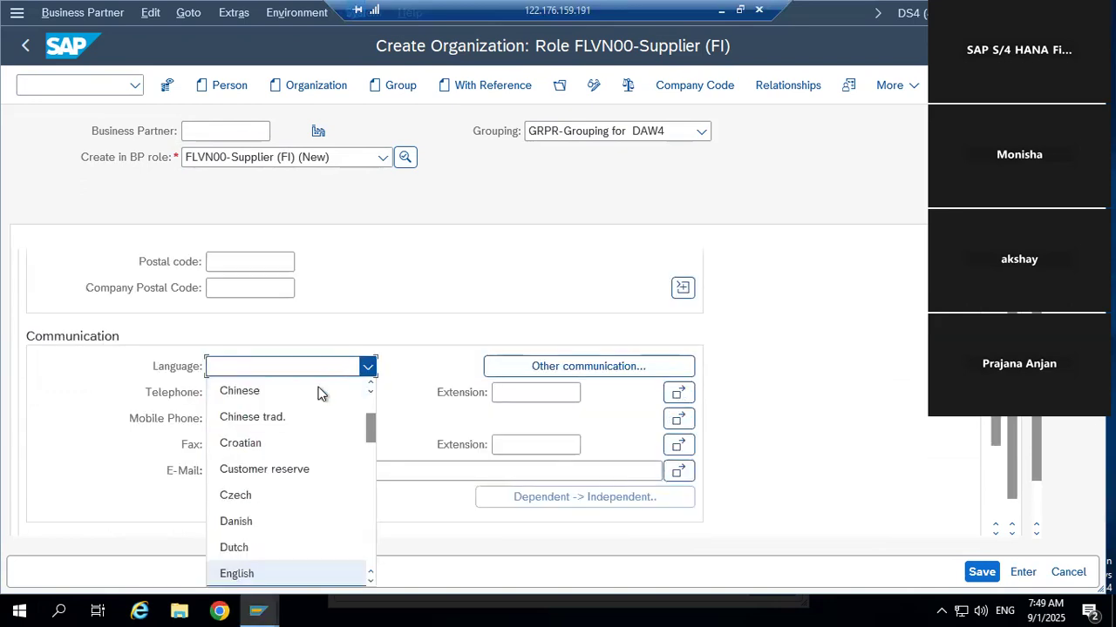
left_click(274, 578)
- Open the supplier's company code data and assign company code DAW4
left_click(688, 87)
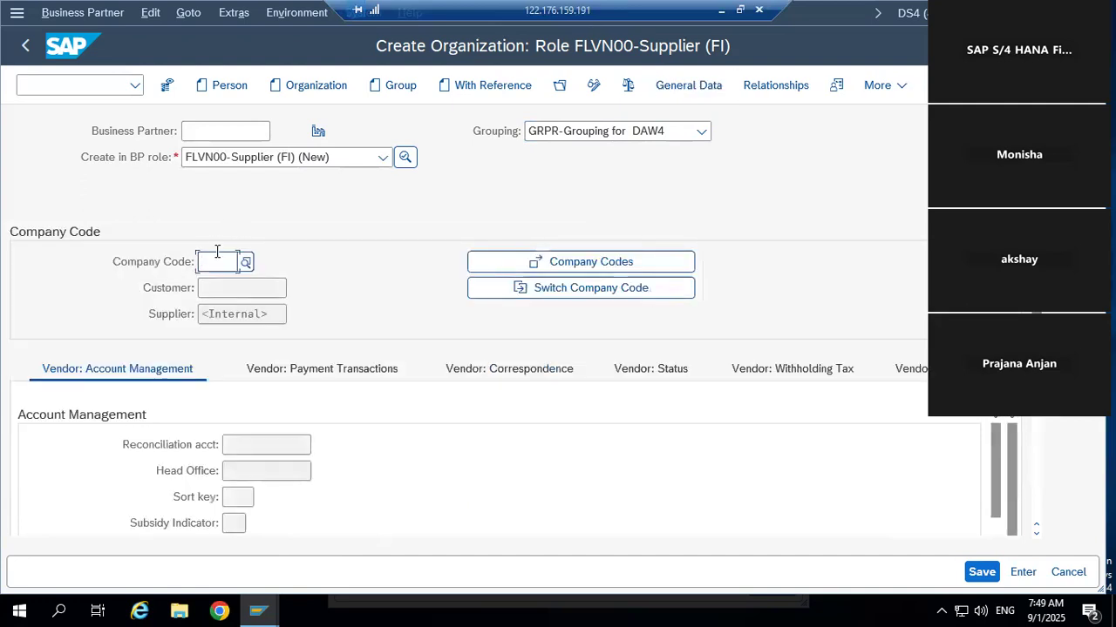
type("DAW4")
key("Return")
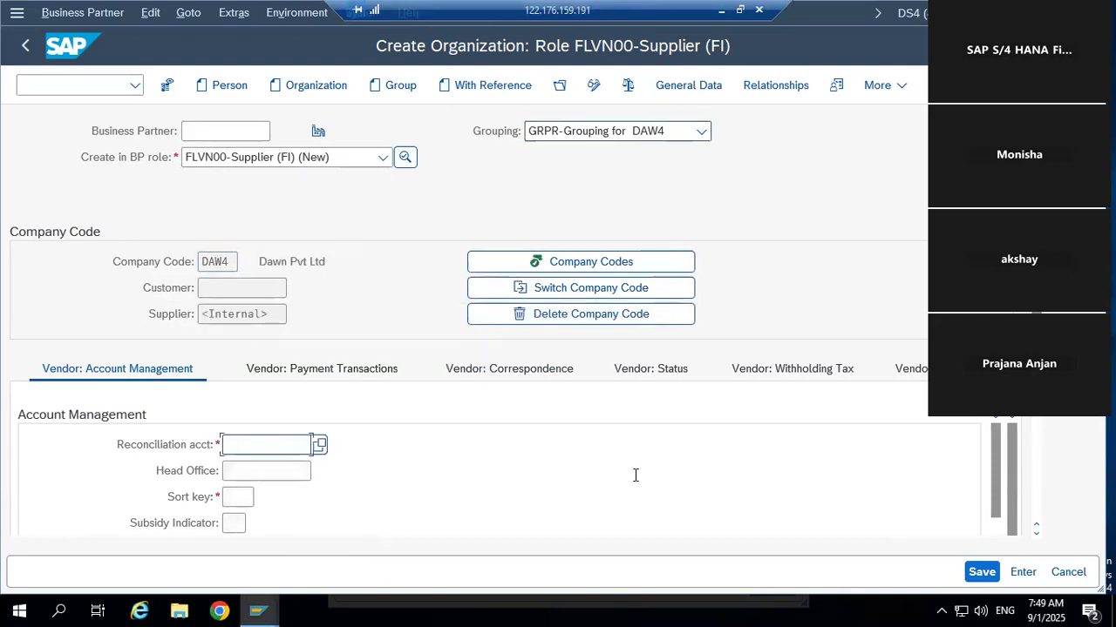
- Set reconciliation account 2001 and sort key 012 for Vaseline Pvt Ltd, and save the supplier
left_click(321, 448)
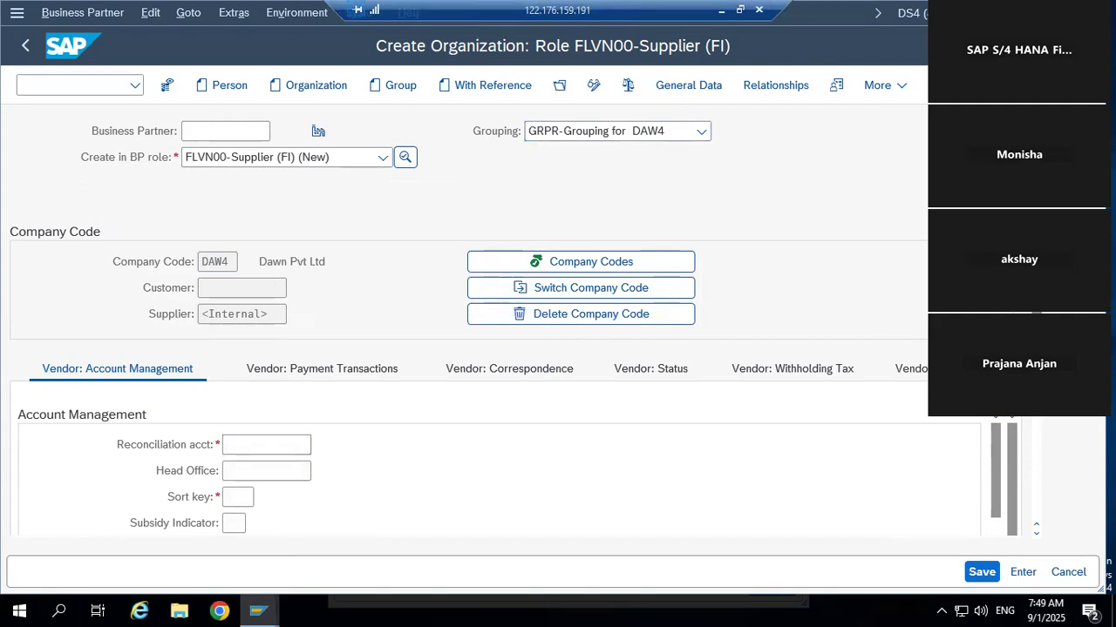
left_click(230, 499)
type("012")
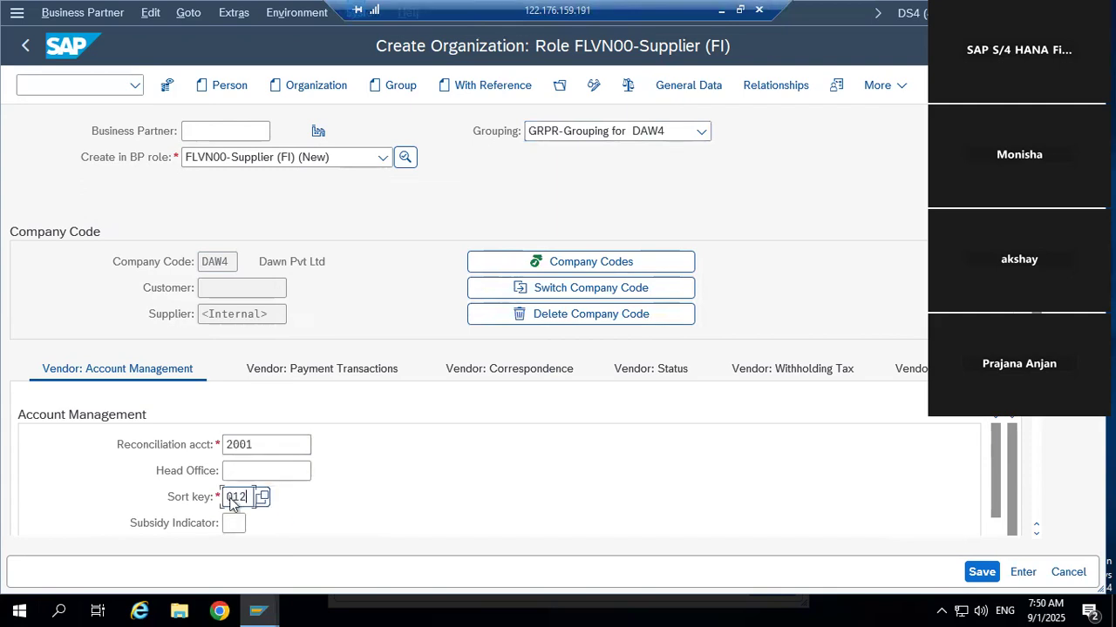
key("Return")
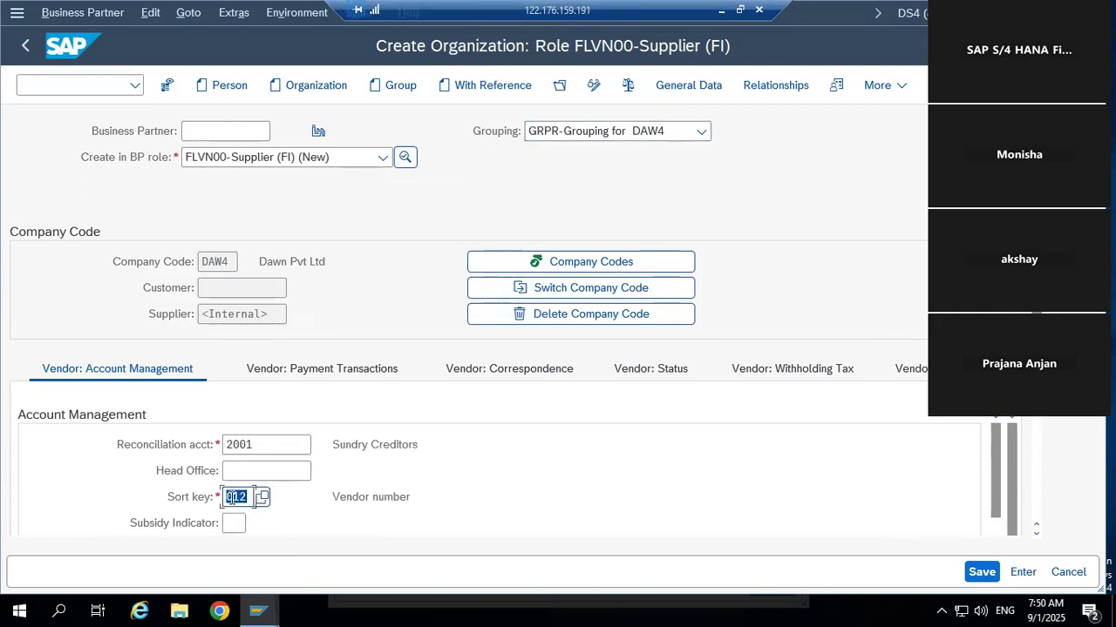
left_click(518, 546)
key("ctrl+s")
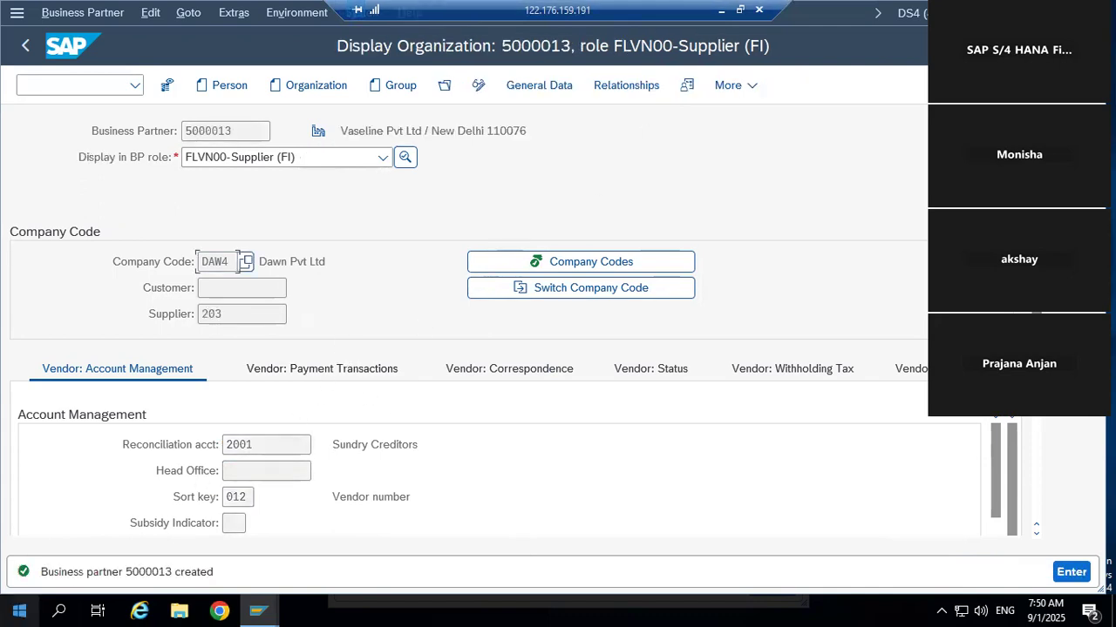
- View the details of the business partner creation message and close them
left_click(148, 574)
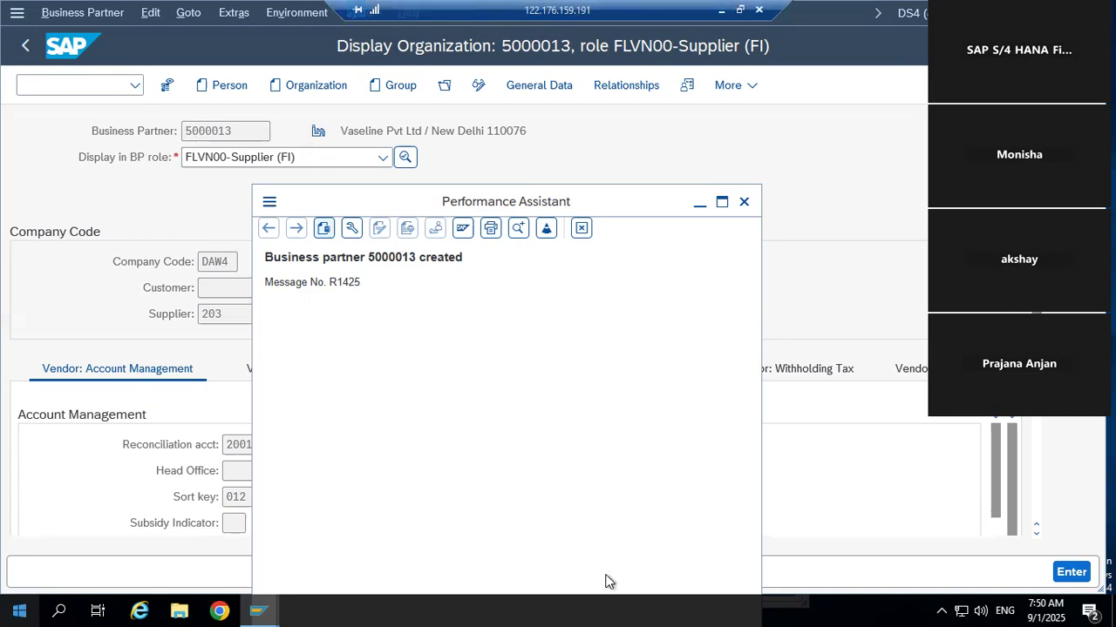
mouse_move(374, 257)
left_mouse_down()
mouse_move(410, 252)
mouse_move(395, 254)
left_mouse_up()
left_click(396, 255)
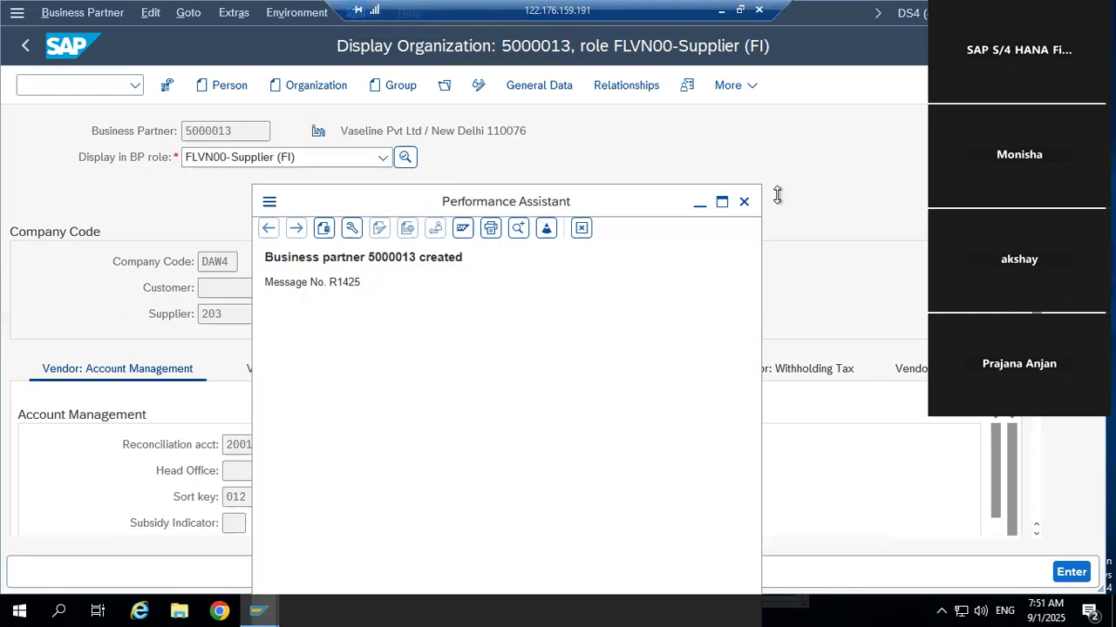
left_click(745, 204)
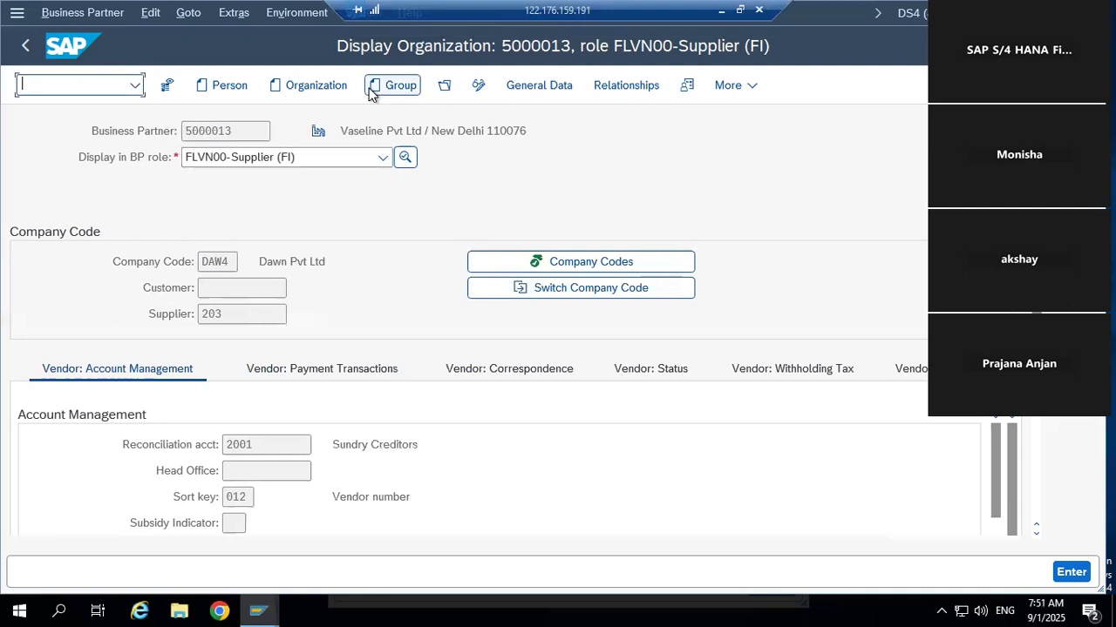
- Reopen the business partner transaction with /NBP and start an organization in BP role FLVN00-Supplier (FI), confirming creation in that role
type("/NBP")
key("Return")
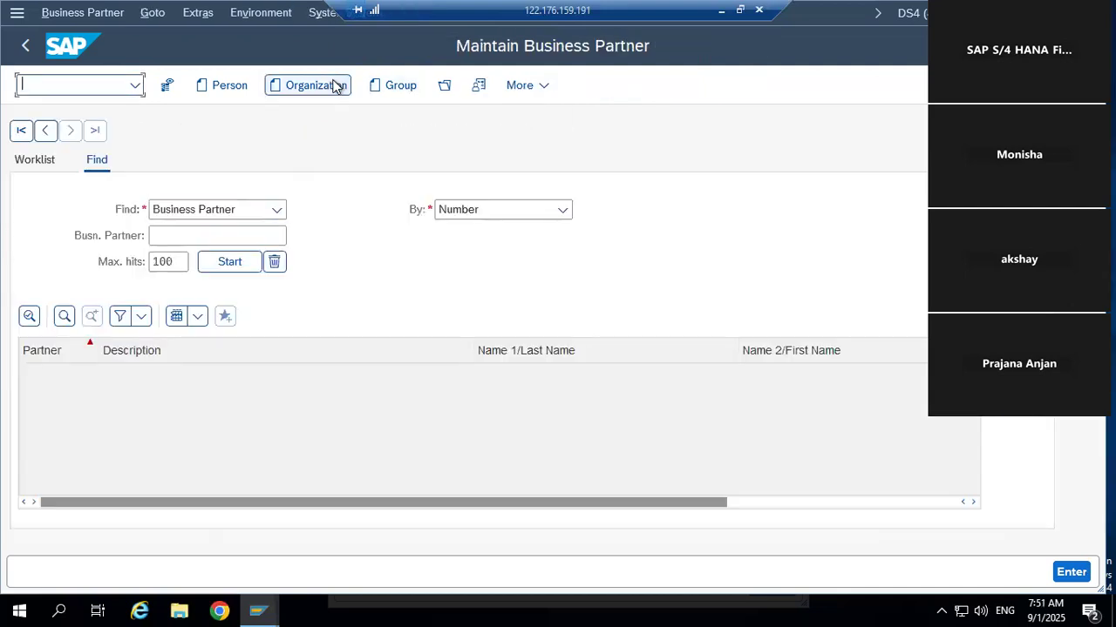
left_click(336, 157)
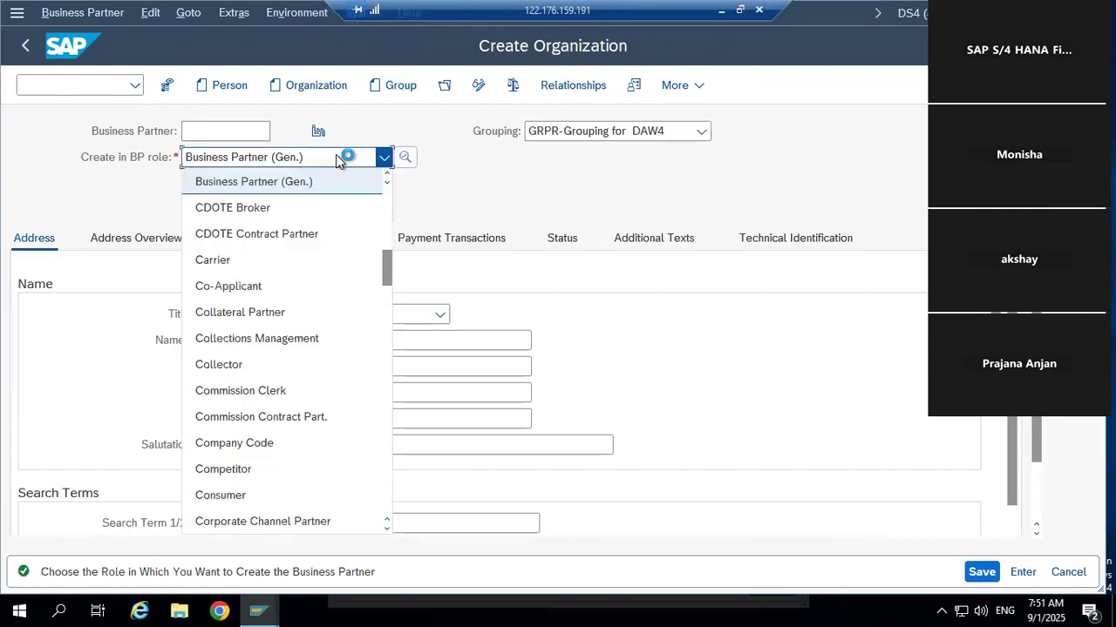
type("fi")
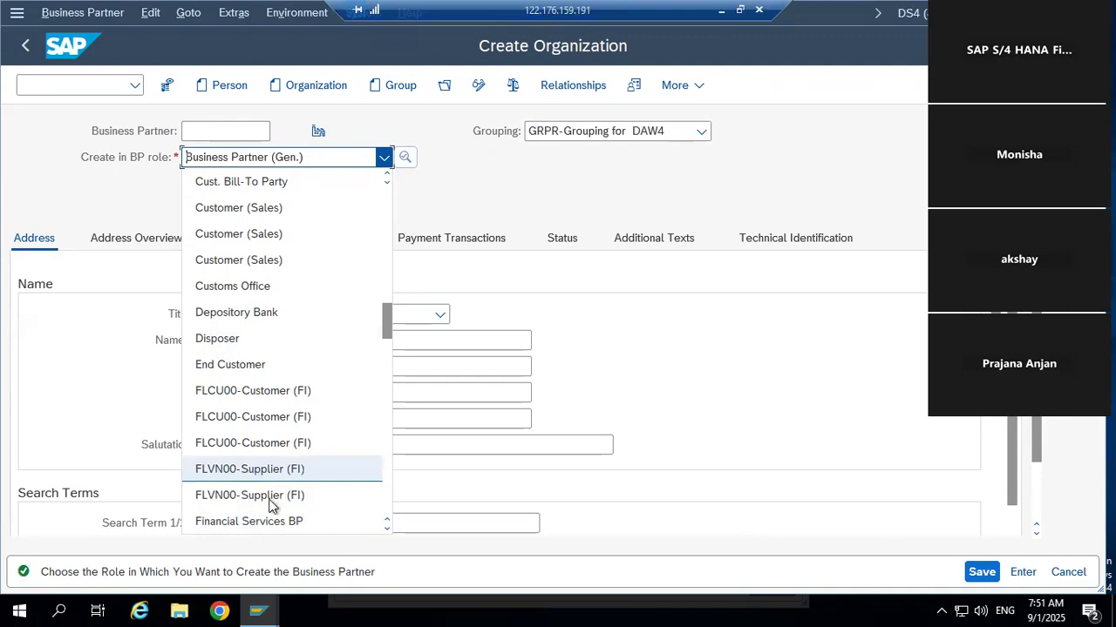
left_click(230, 497)
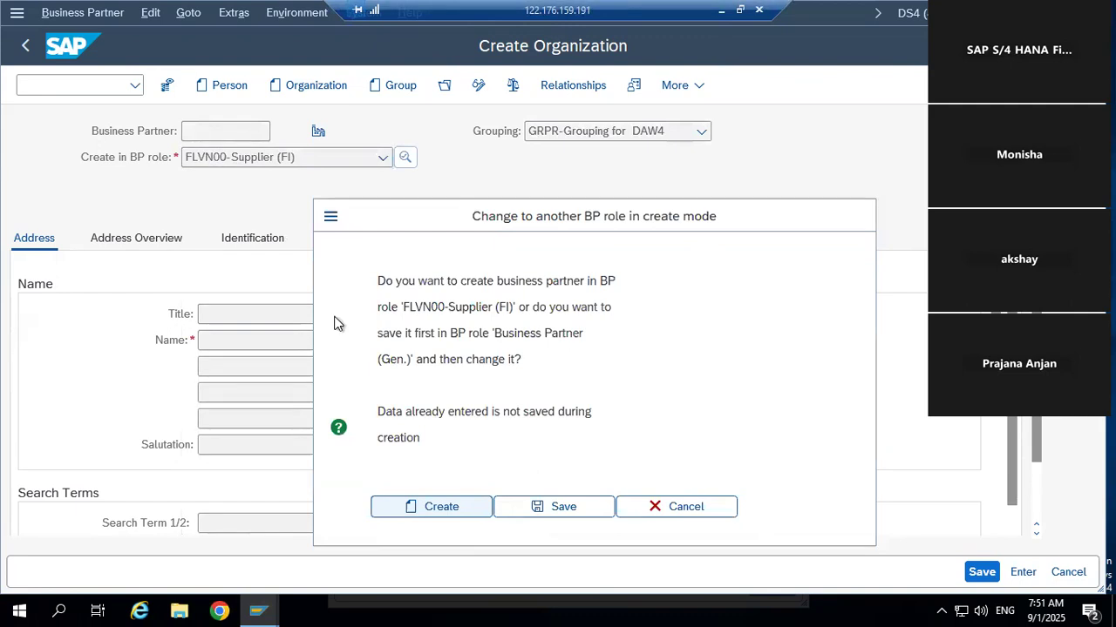
key("Return")
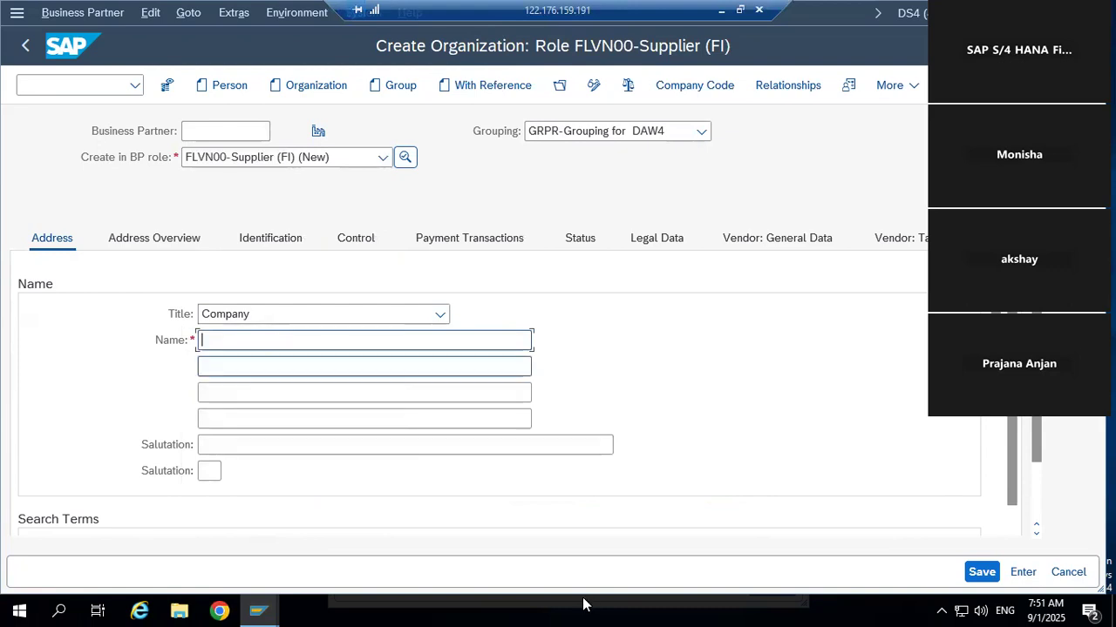
- Name the supplier NIVEA Pvt Ltd and enter postal code 550067, city New Delhi, country IN and region 30
type("NIVEA Pvt Ltd")
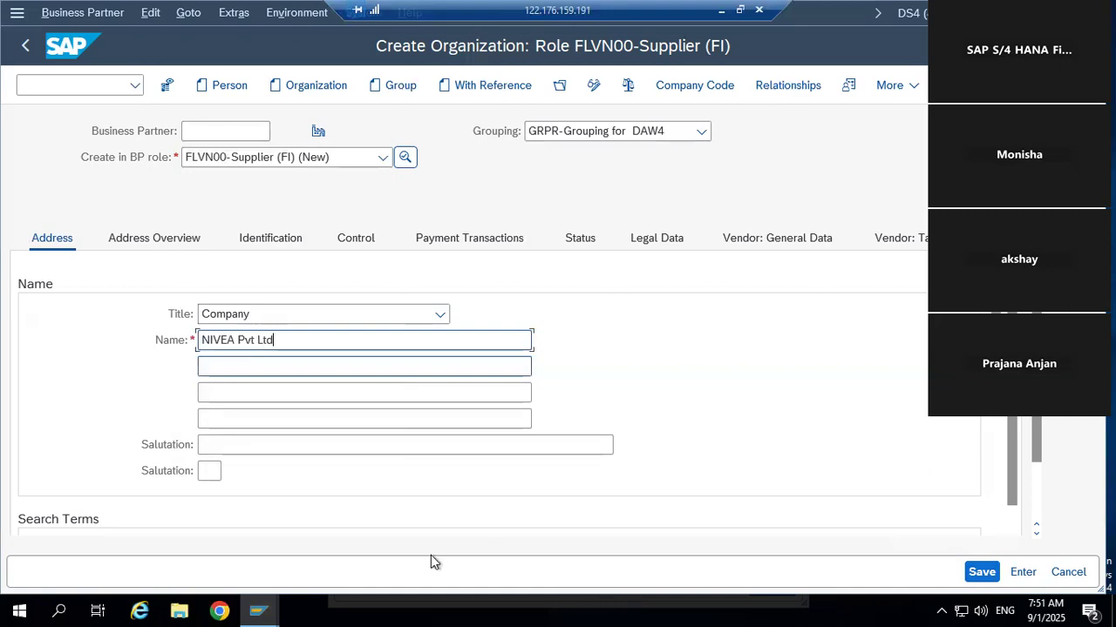
scroll(473, 411, "down", 5)
left_click(282, 504)
type("550067")
left_click(374, 497)
type("del")
left_click(347, 523)
left_click(225, 522)
type("IN")
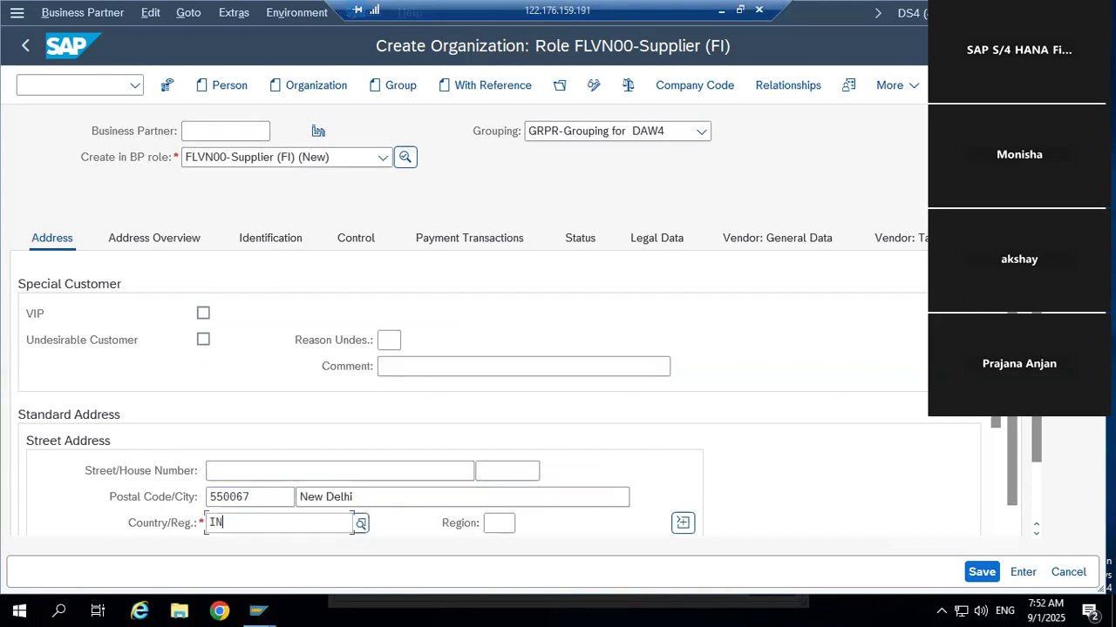
left_click(504, 524)
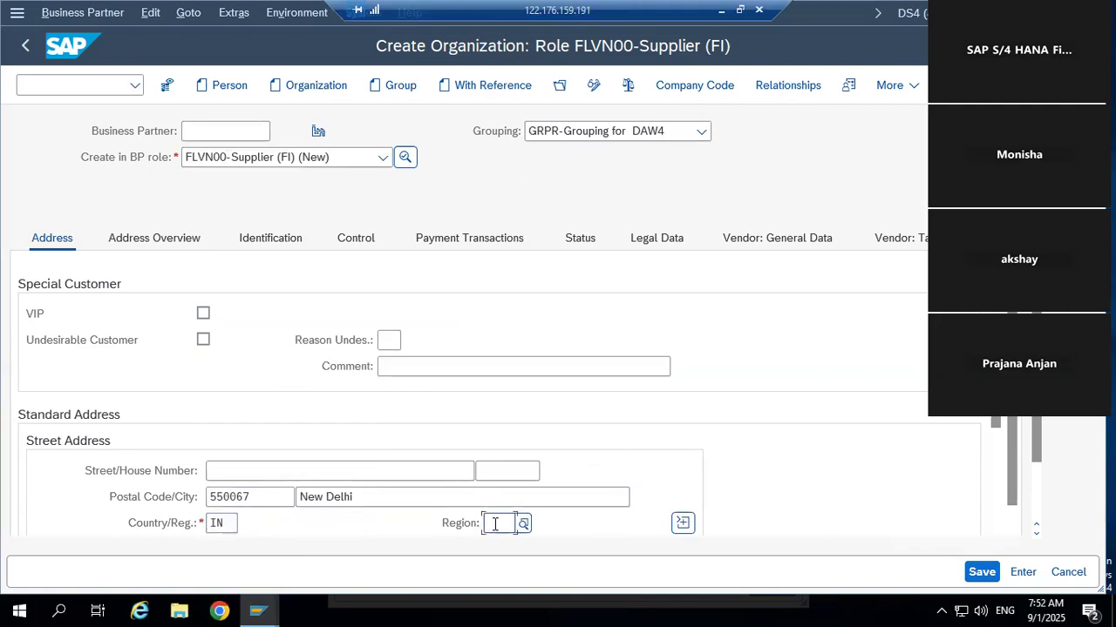
type("30")
- Choose English as the communication language for NIVEA Pvt Ltd
scroll(426, 314, "down", 5)
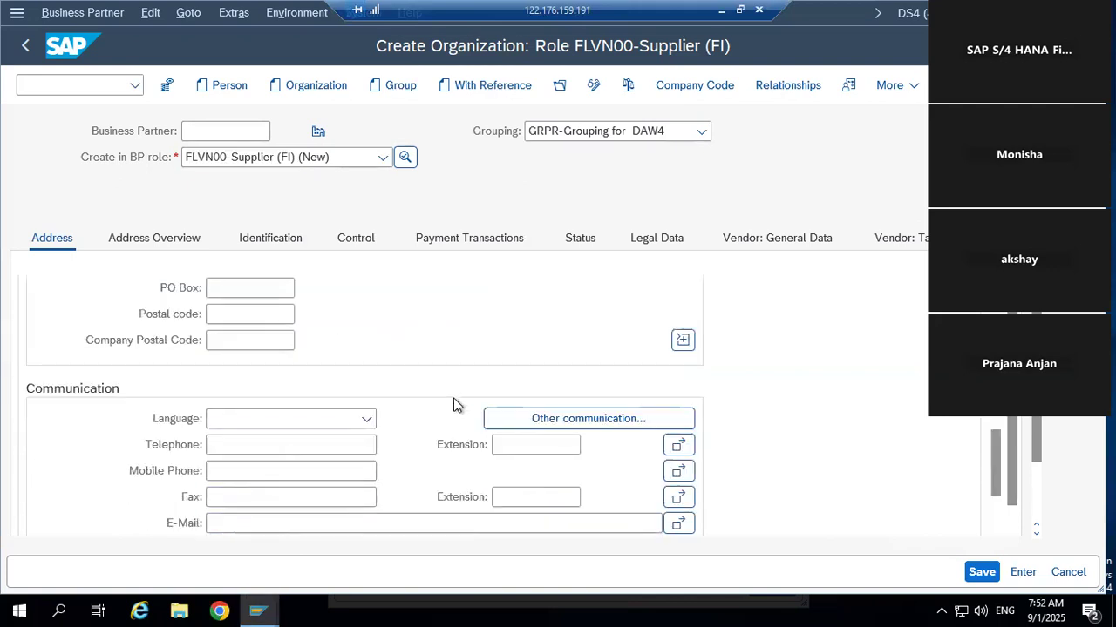
left_click(328, 417)
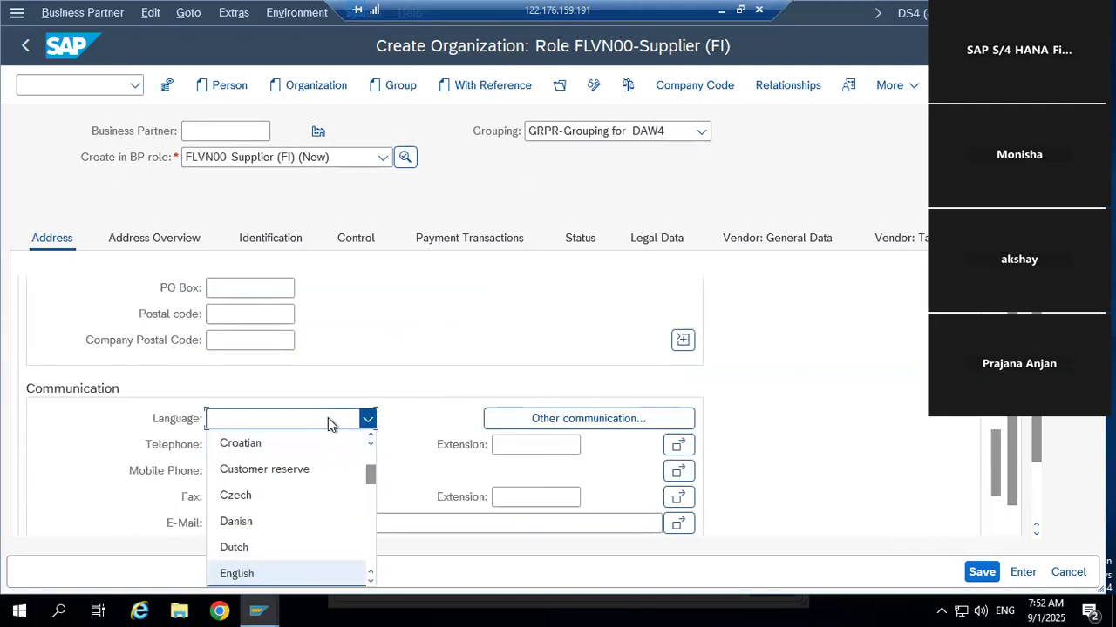
left_click(249, 574)
- Enter company code DAW4 in the company code data of NIVEA Pvt Ltd
left_click(729, 87)
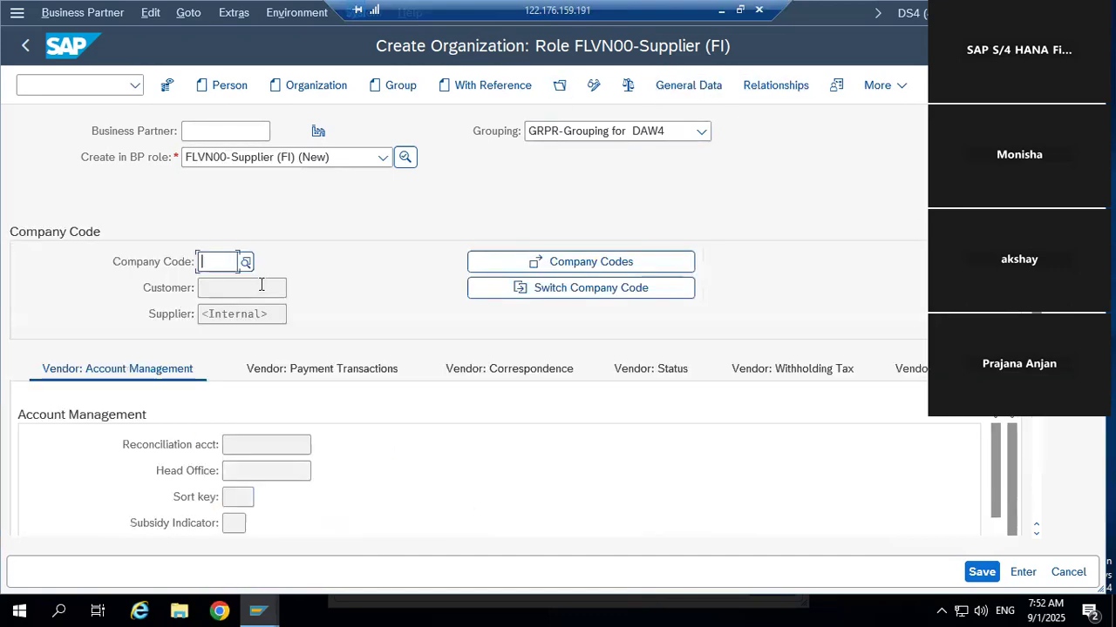
type("DAW4")
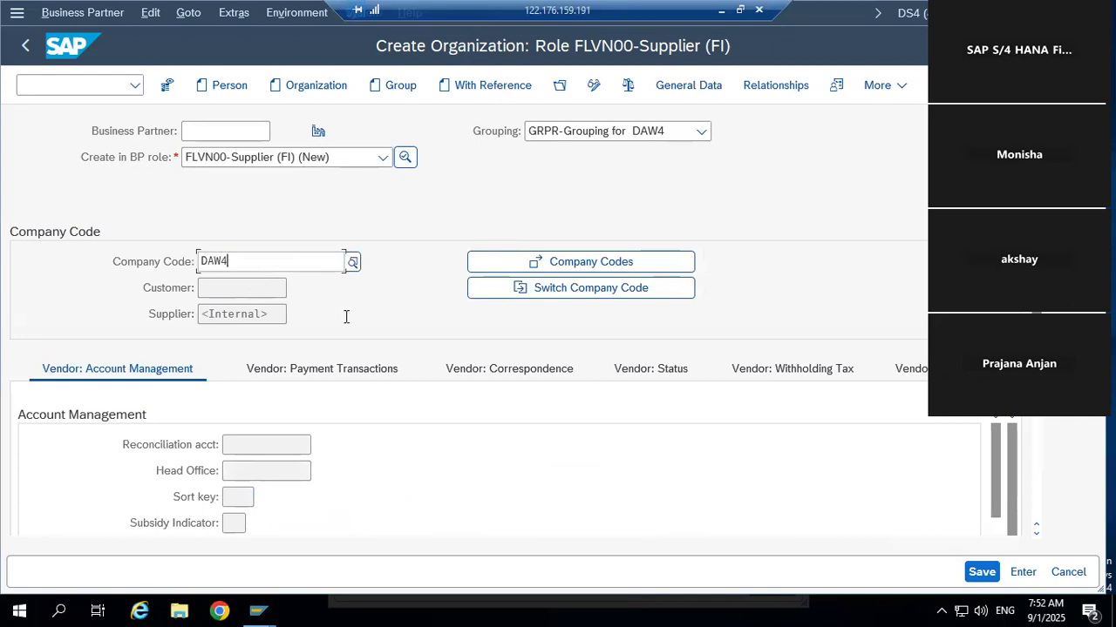
left_click(305, 361)
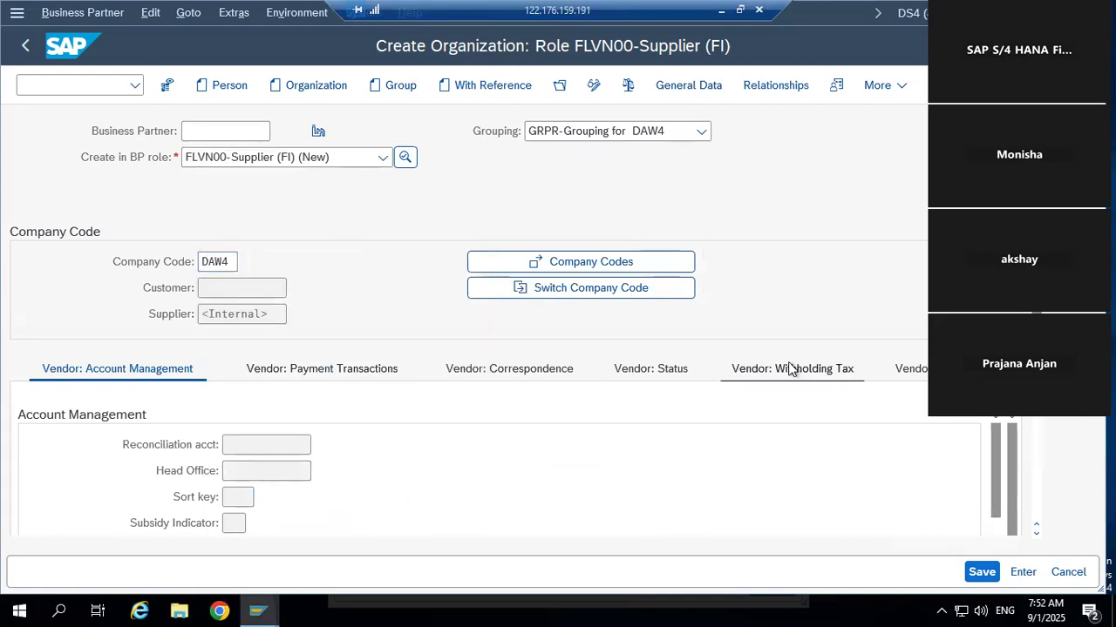
- Set reconciliation account 2001 and sort key 012 in the account management data of NIVEA Pvt Ltd
left_click(319, 445)
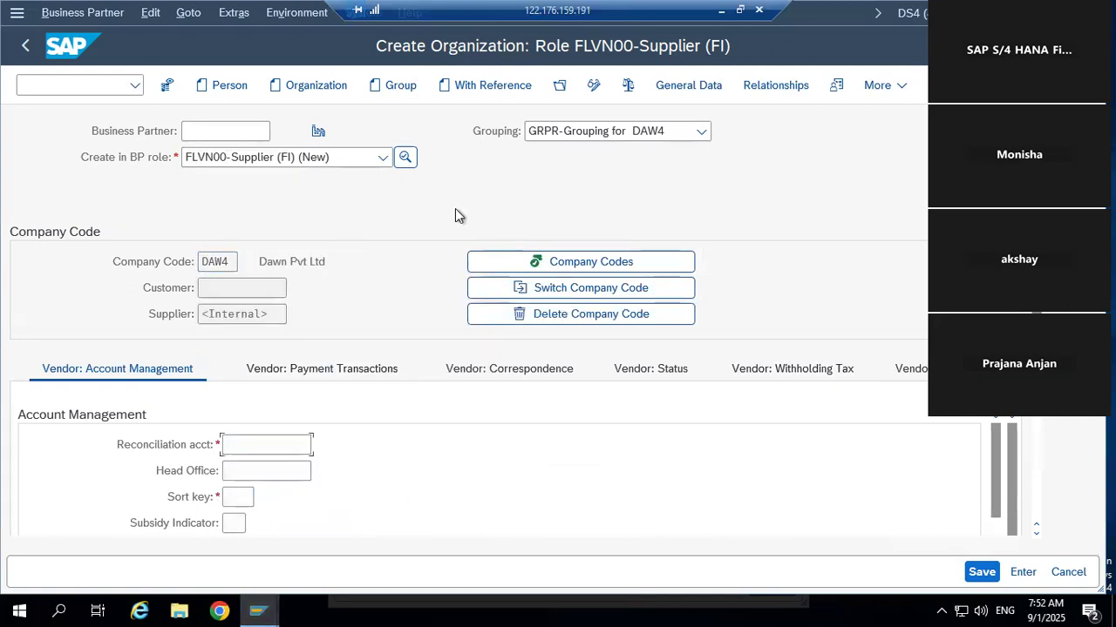
double_click(354, 238)
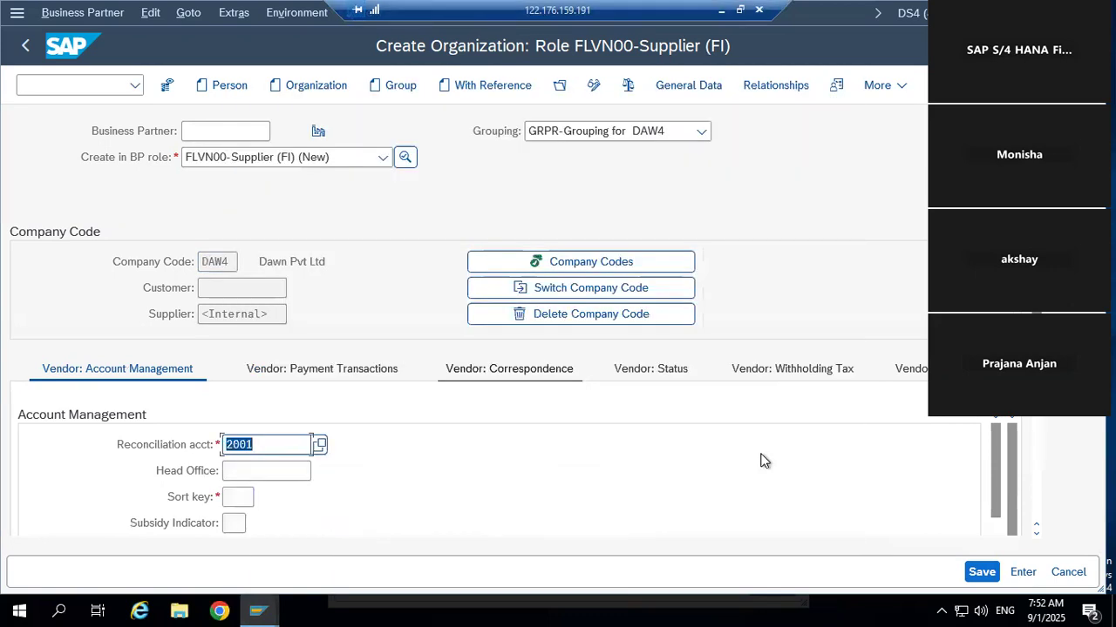
left_click(248, 498)
type("012")
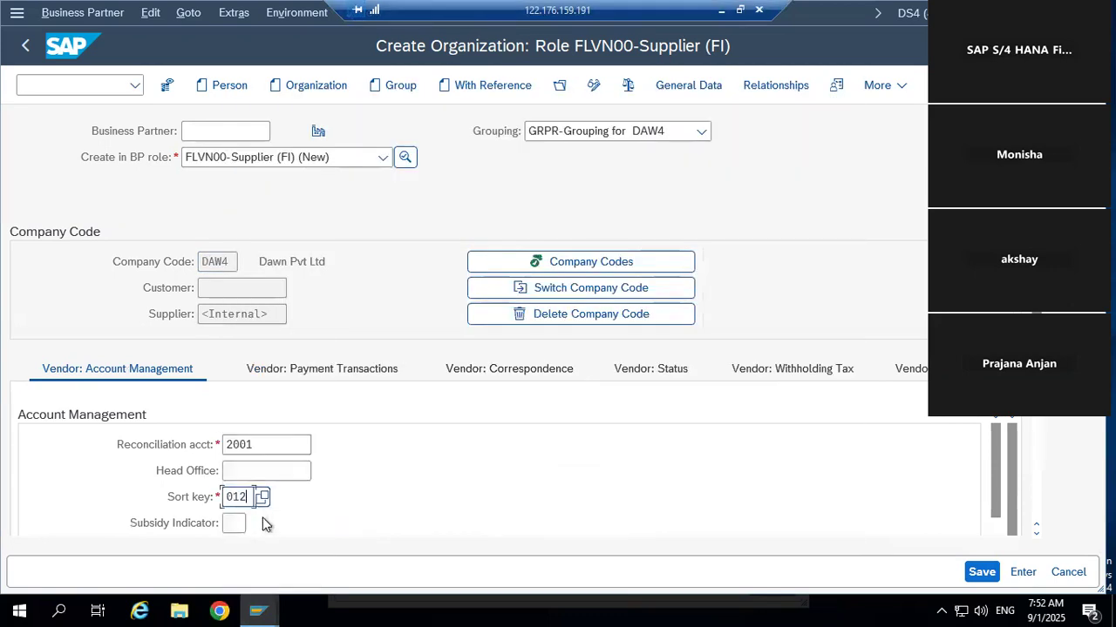
left_click(841, 453)
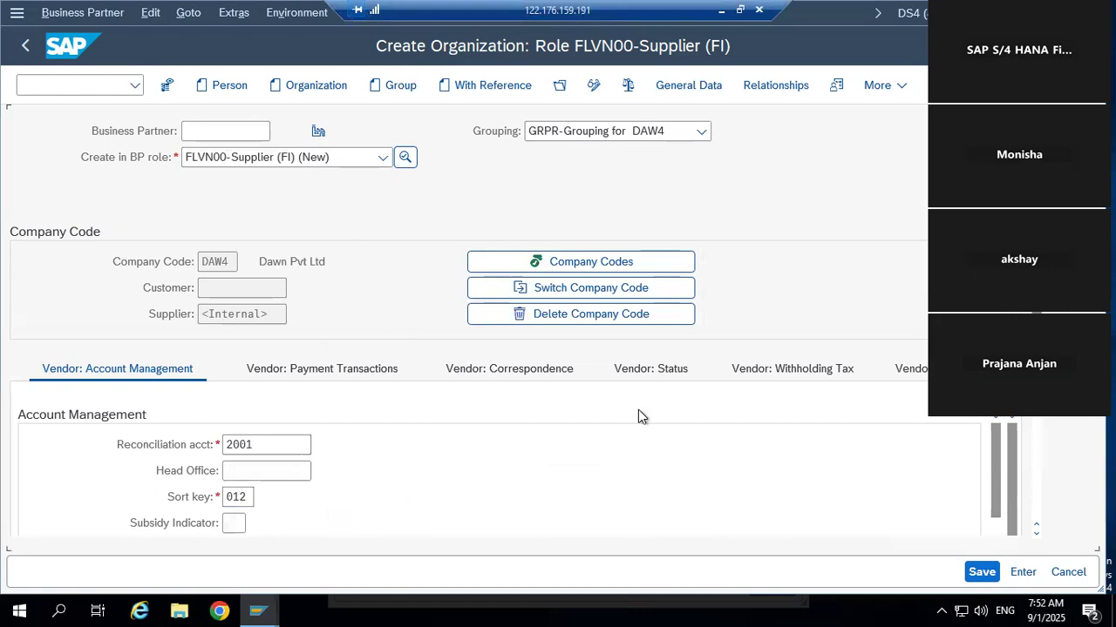
- Validate the account management data and save the new supplier NIVEA Pvt Ltd, then dismiss the message details
key("Return")
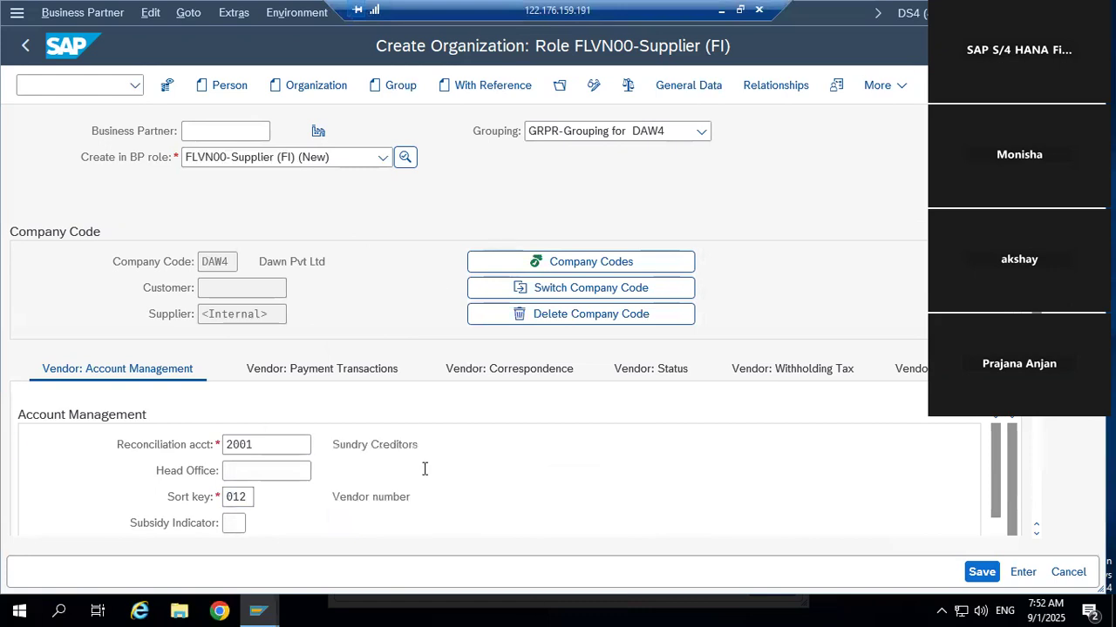
key("ctrl+s")
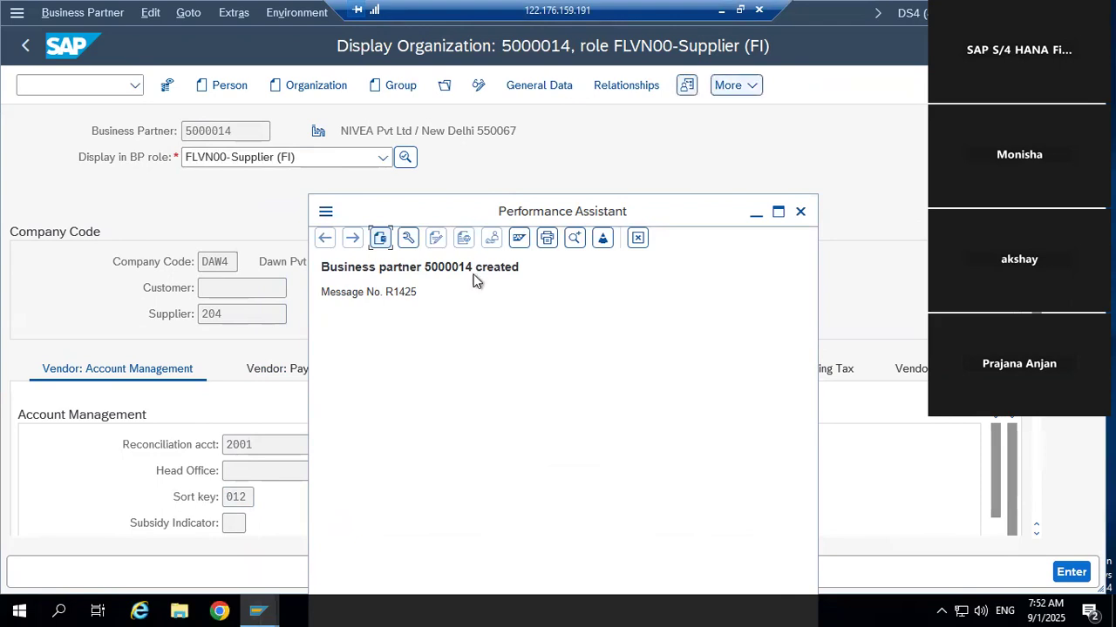
left_click(800, 211)
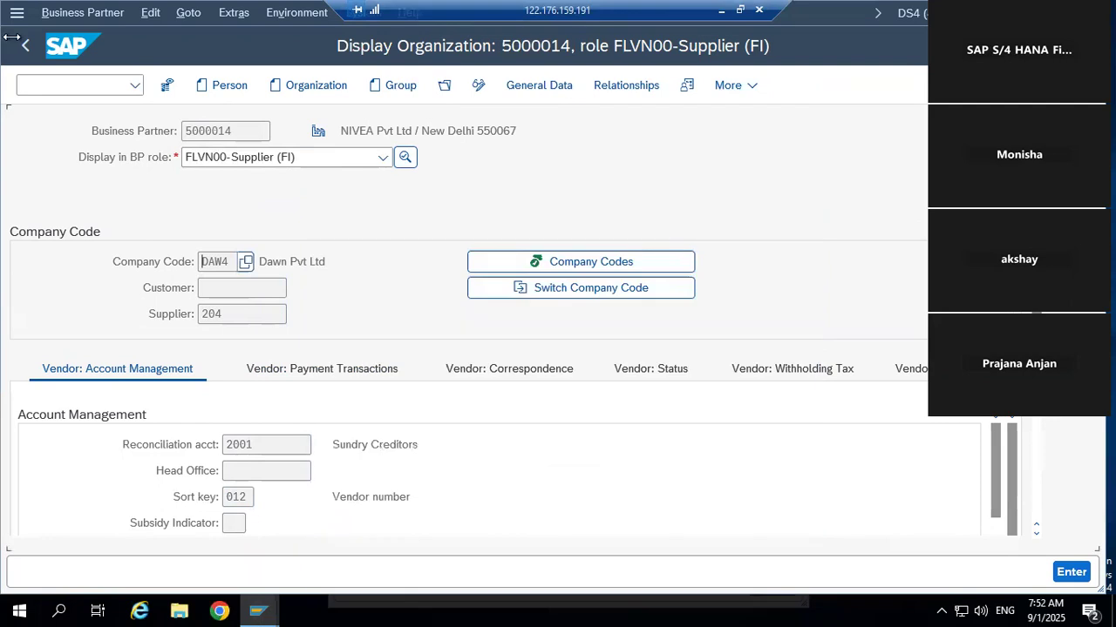
- Start the supplier invoice transaction FB60 in a new GUI window
left_click(17, 13)
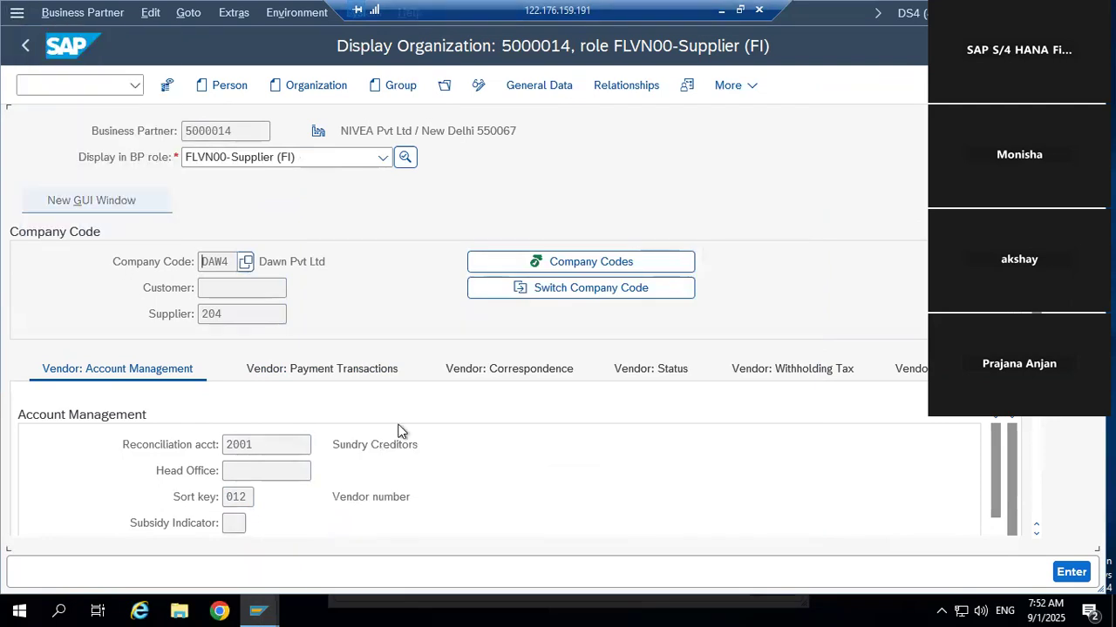
key("F3")
type("FB60")
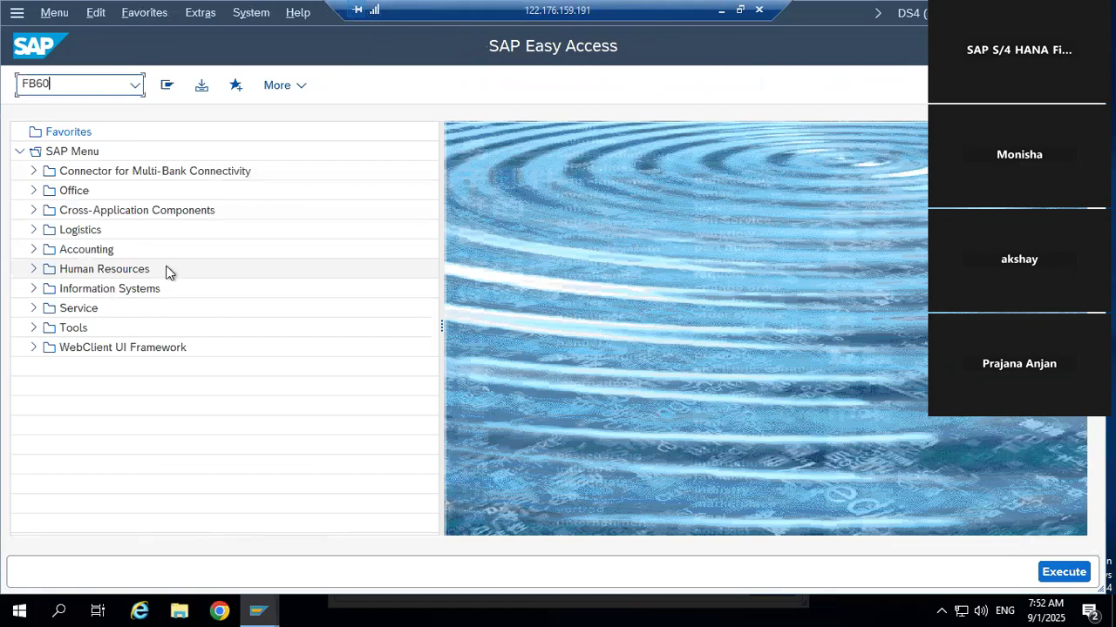
key("Return")
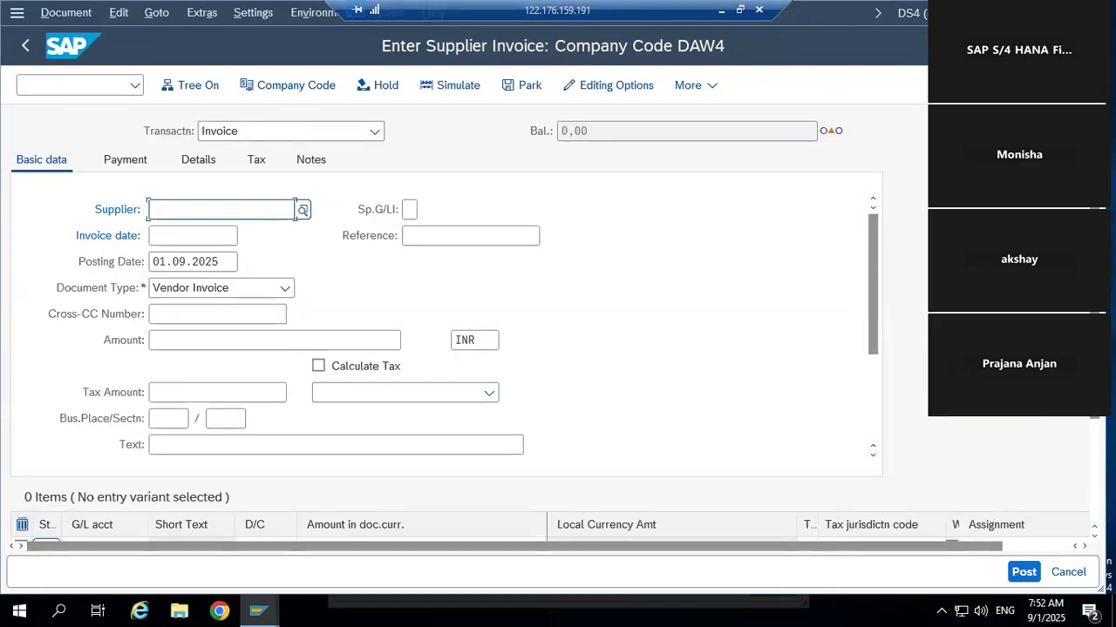
- Check which company code the supplier invoice uses and restart FB60 with a blank entry screen
scroll(679, 273, "down", 5)
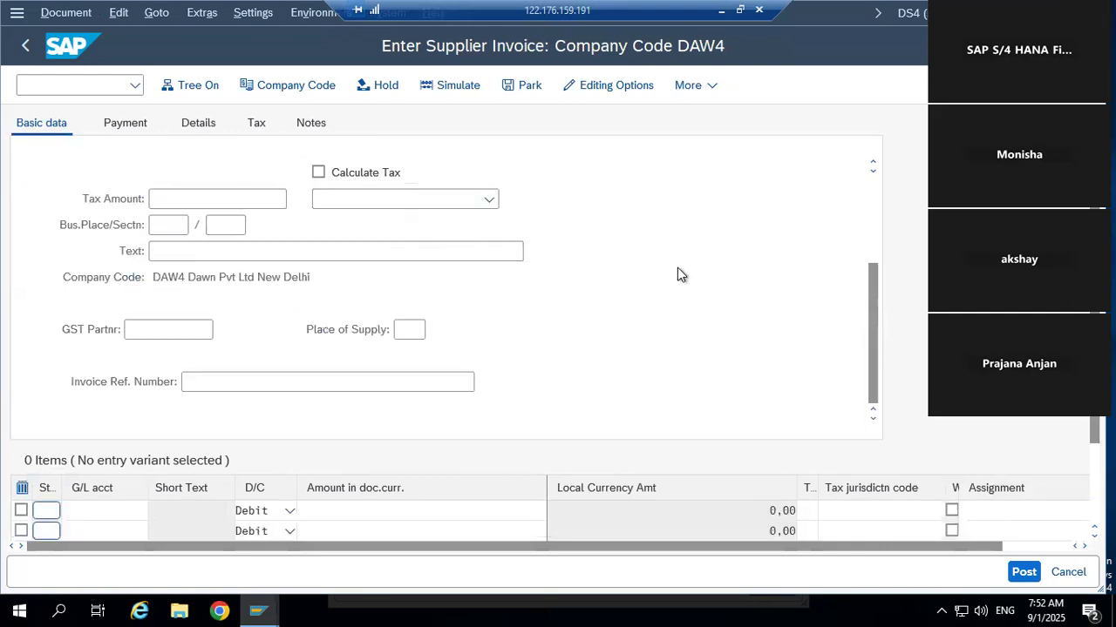
left_click(329, 383)
left_click(301, 86)
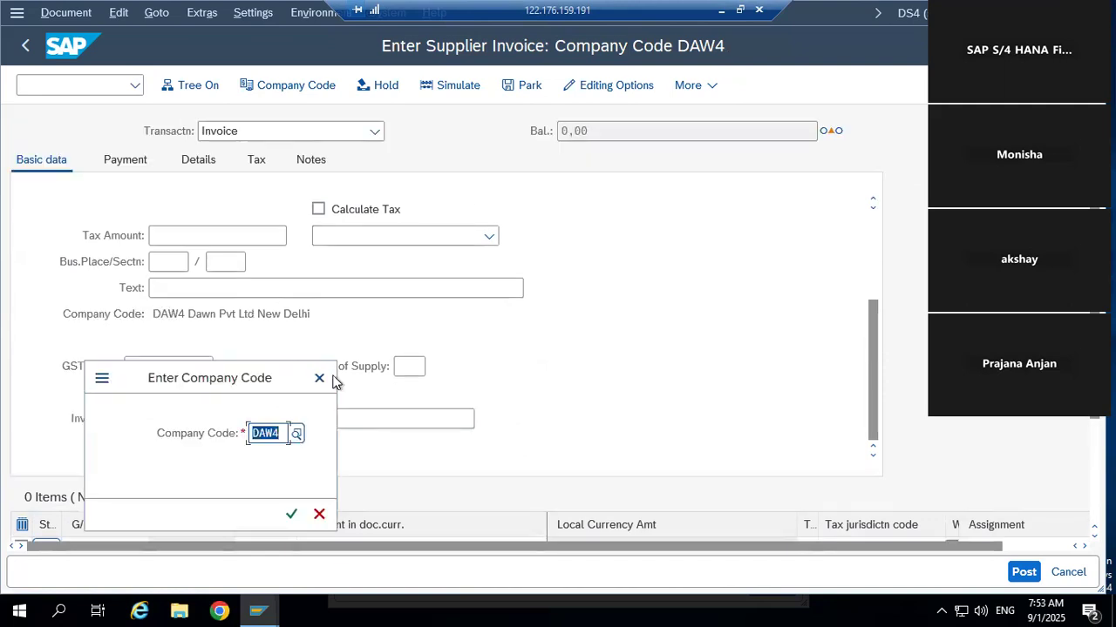
left_click(319, 379)
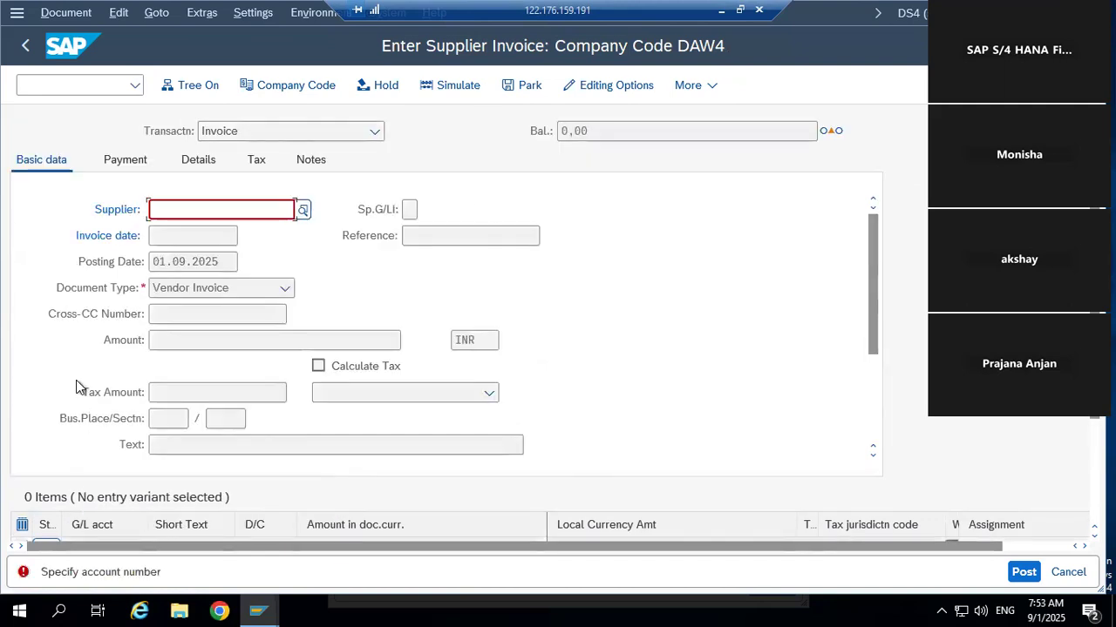
left_click(64, 84)
type("/nfb60")
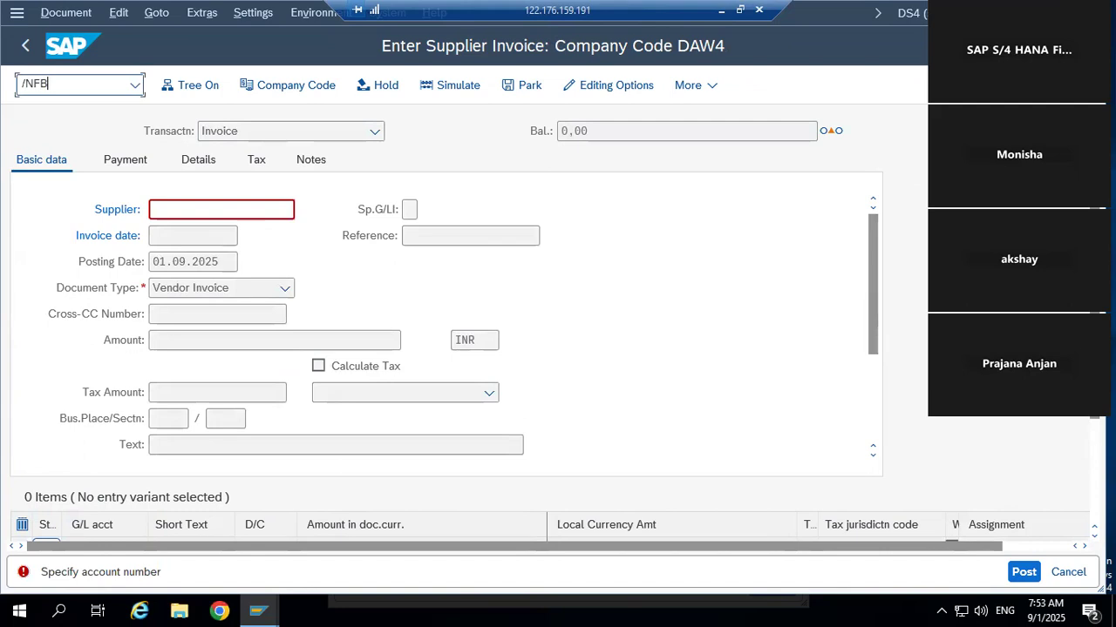
key("Return")
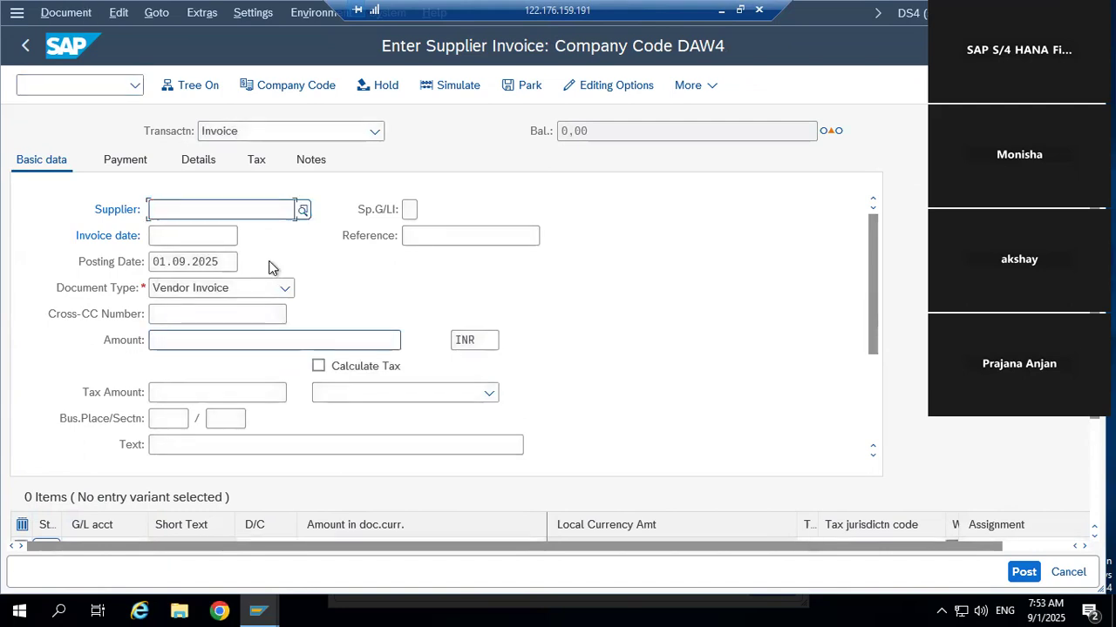
- Search the suppliers of company code DAW4 and select Indane Pvt Ltd as the invoice's supplier
key("F4")
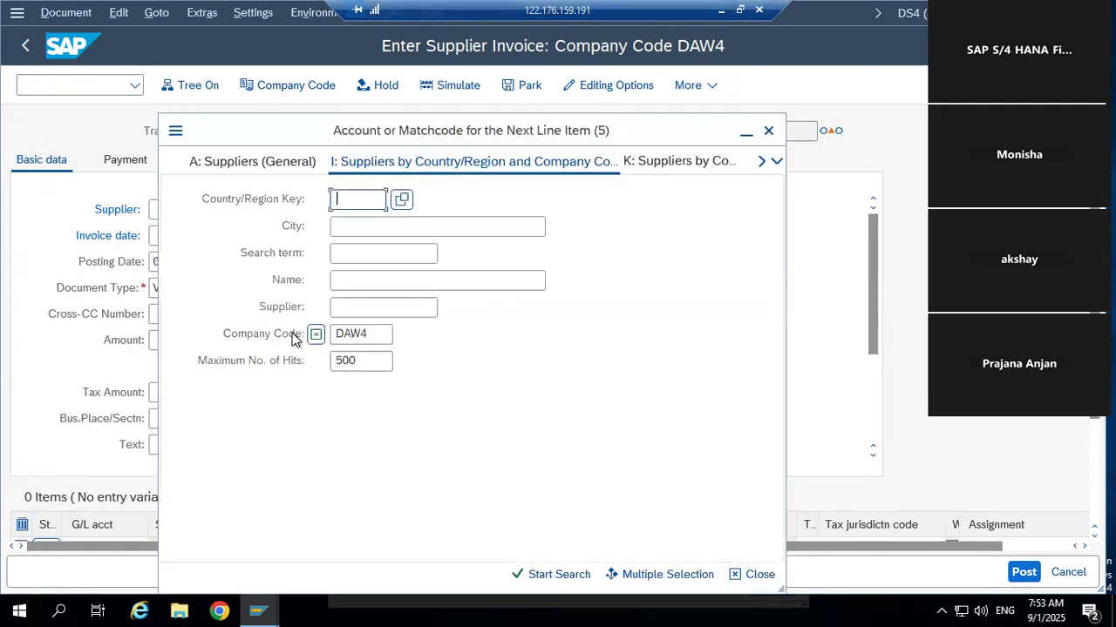
left_click(571, 579)
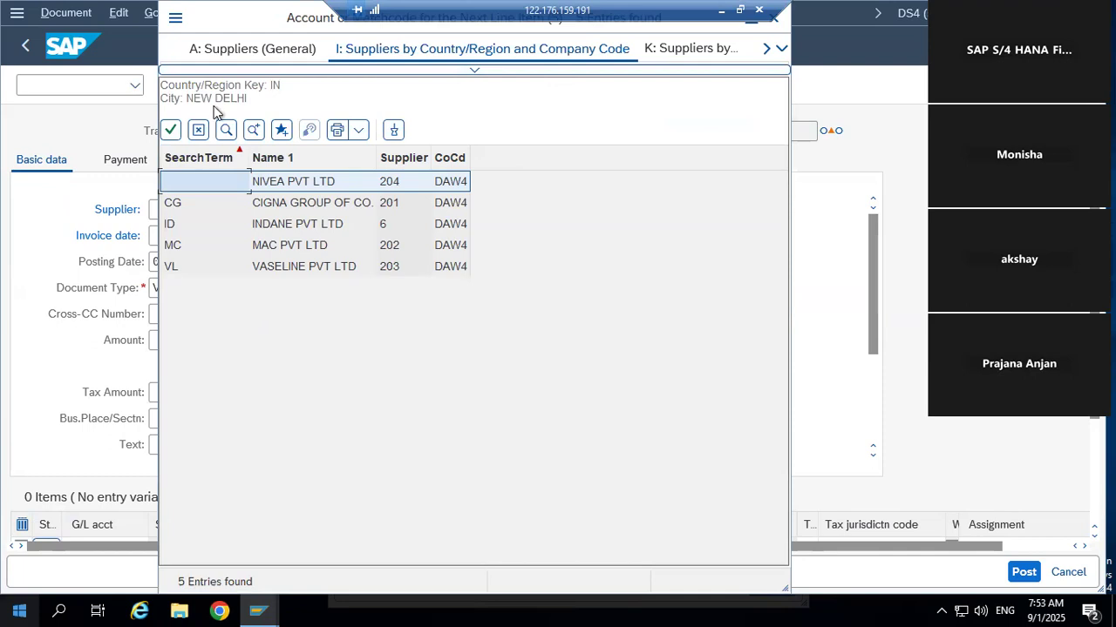
left_click(295, 224)
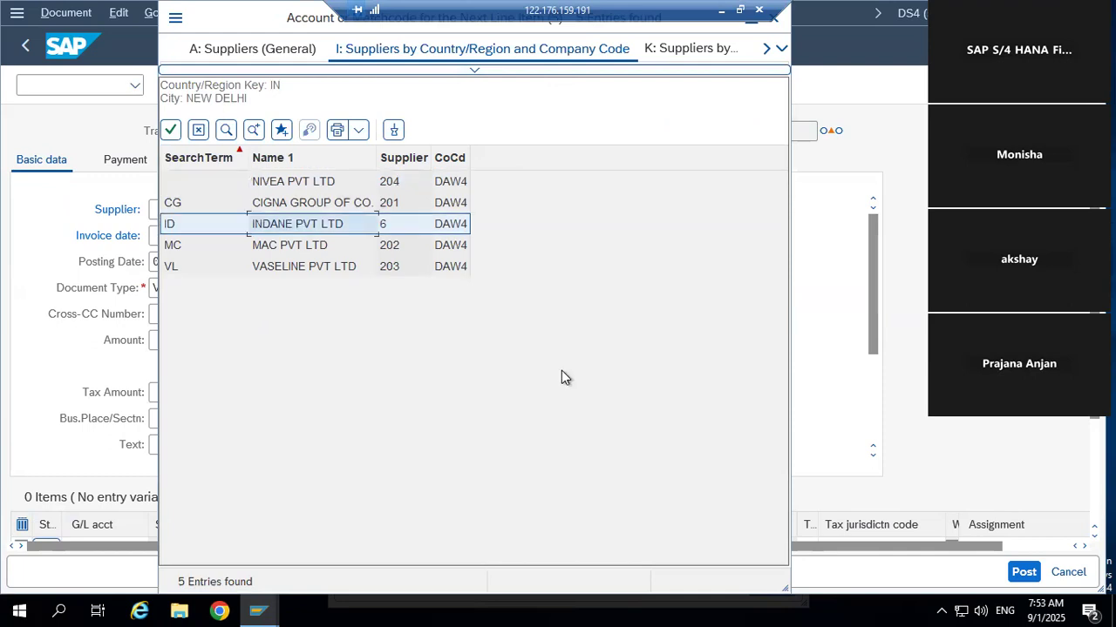
double_click(296, 232)
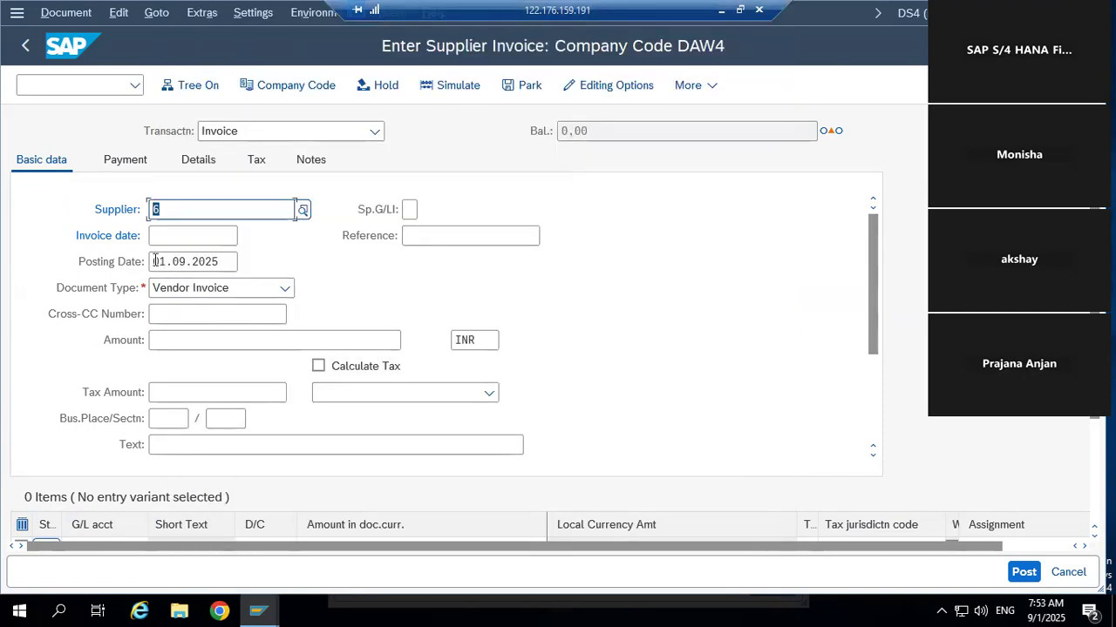
- Set the invoice date to match the posting date, 01.09.2025, and the invoice amount to 30000 INR
left_click_drag(155, 260, 267, 263)
key("ctrl+c")
left_click(212, 241)
key("ctrl+v")
right_click(289, 375)
left_click(244, 347)
type("30000")
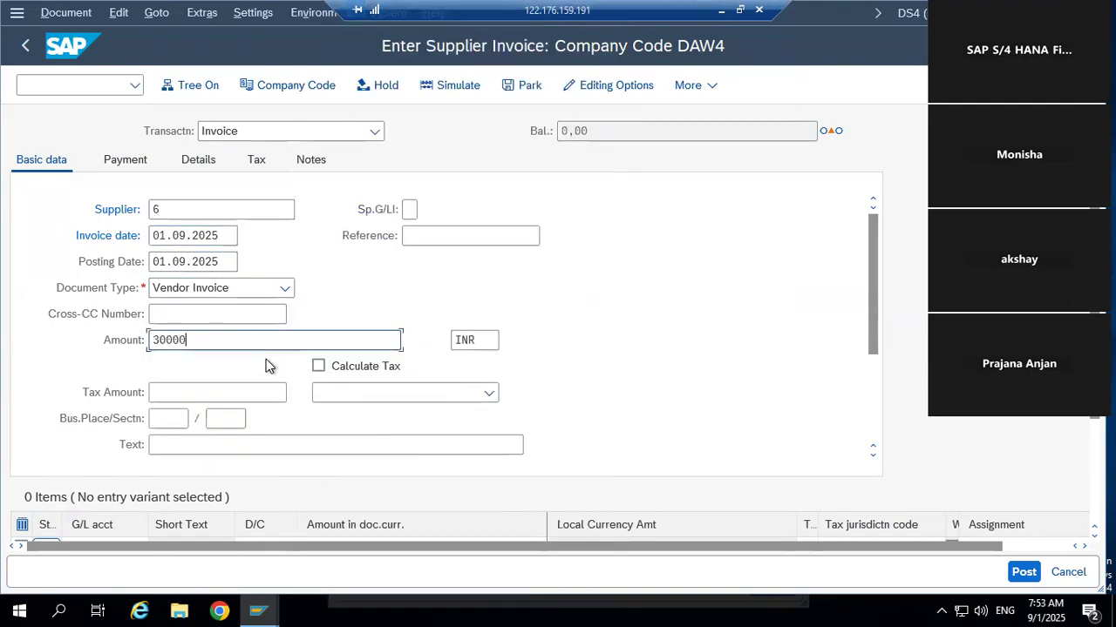
- Enter "Being purchase made from Indane" as the invoice text
left_click(265, 445)
type("Being ")
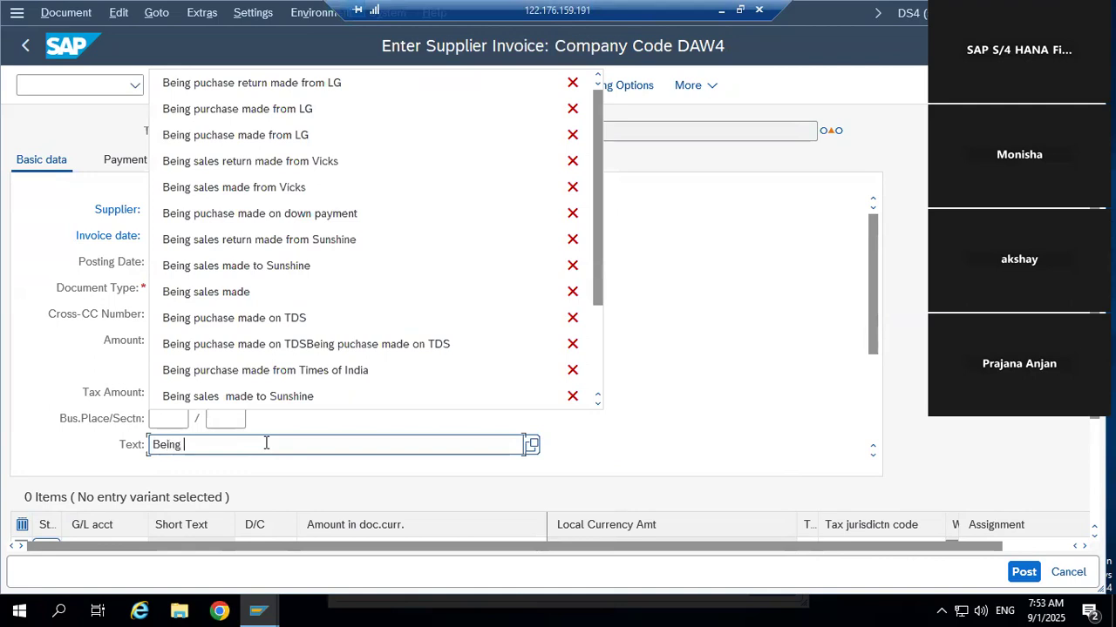
type("purchS")
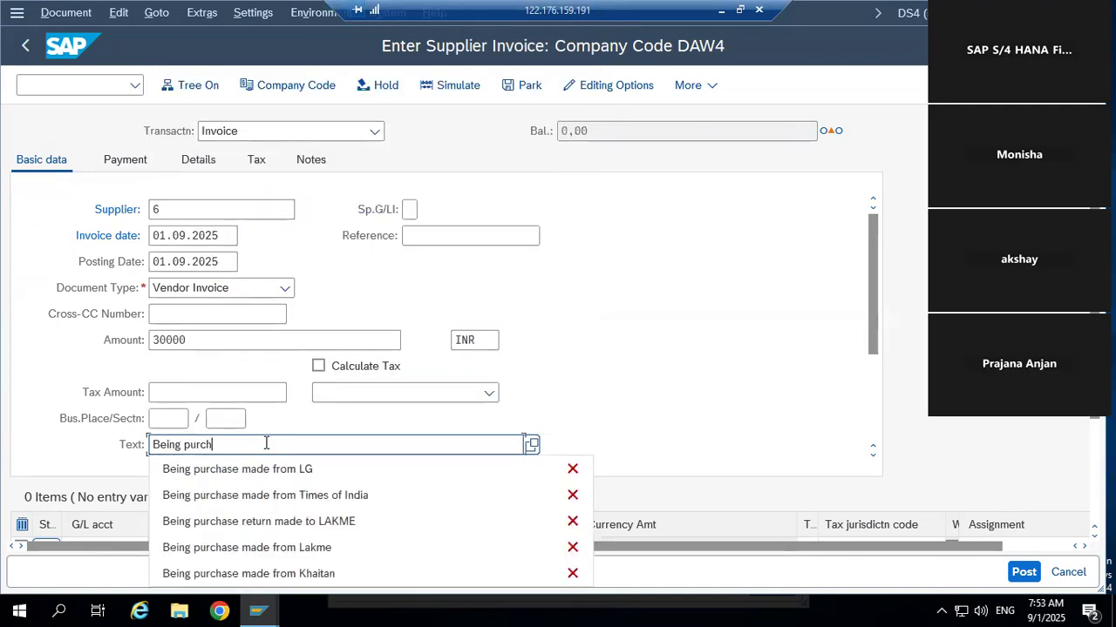
key("BackSpace")
key("BackSpace")
type("hase made ")
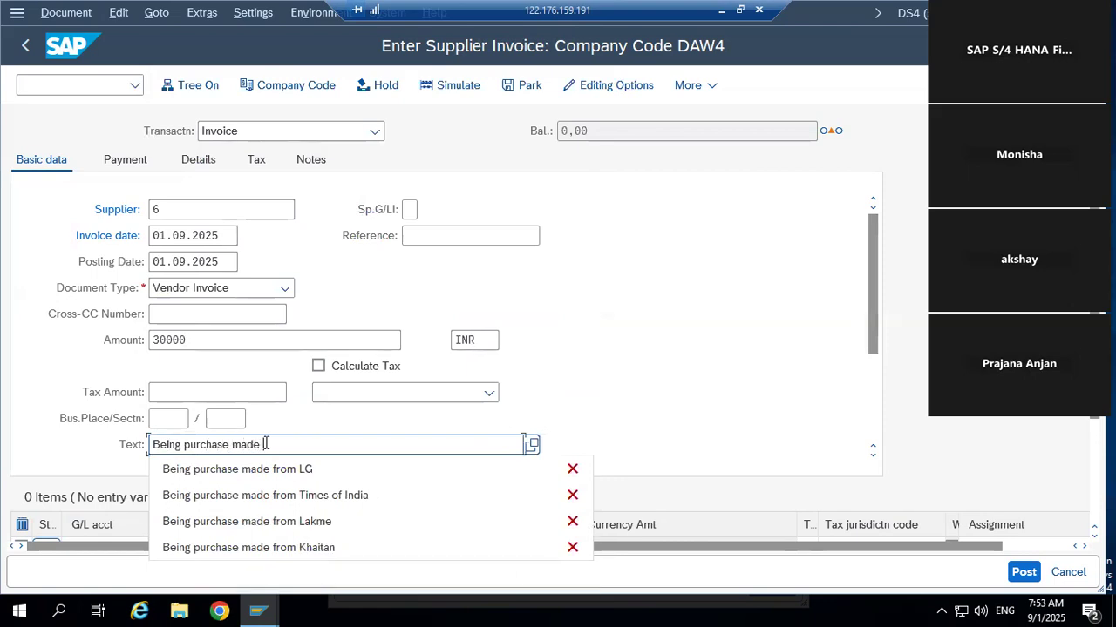
type("from India")
key("BackSpace")
key("BackSpace")
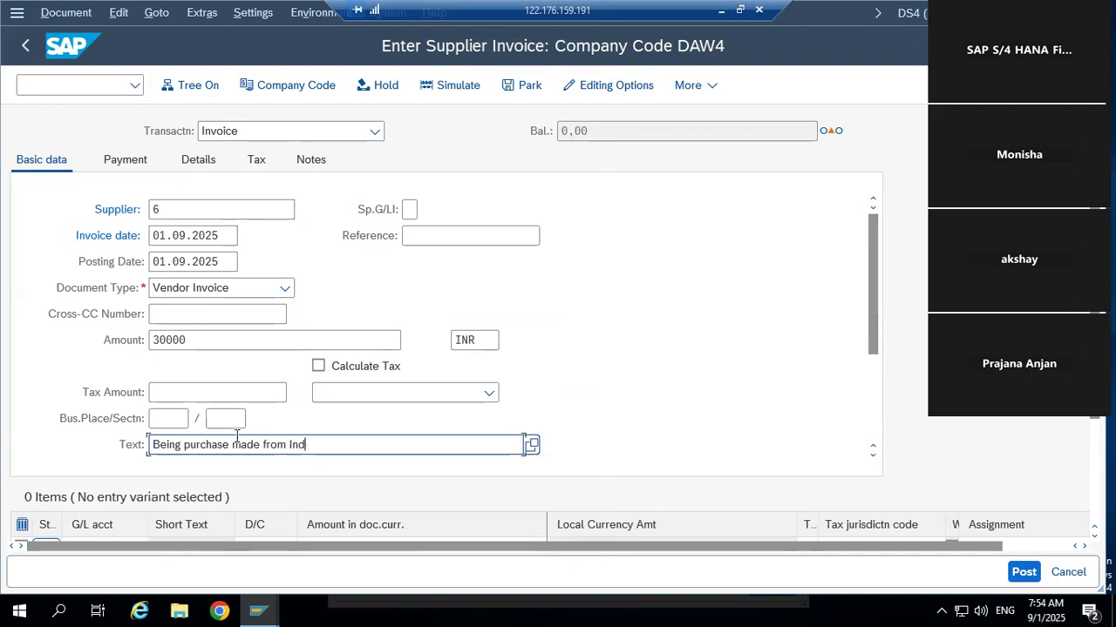
type("ane")
- Look through the available G/L accounts for the invoice's first line item and close the list without choosing one
scroll(473, 415, "down", 3)
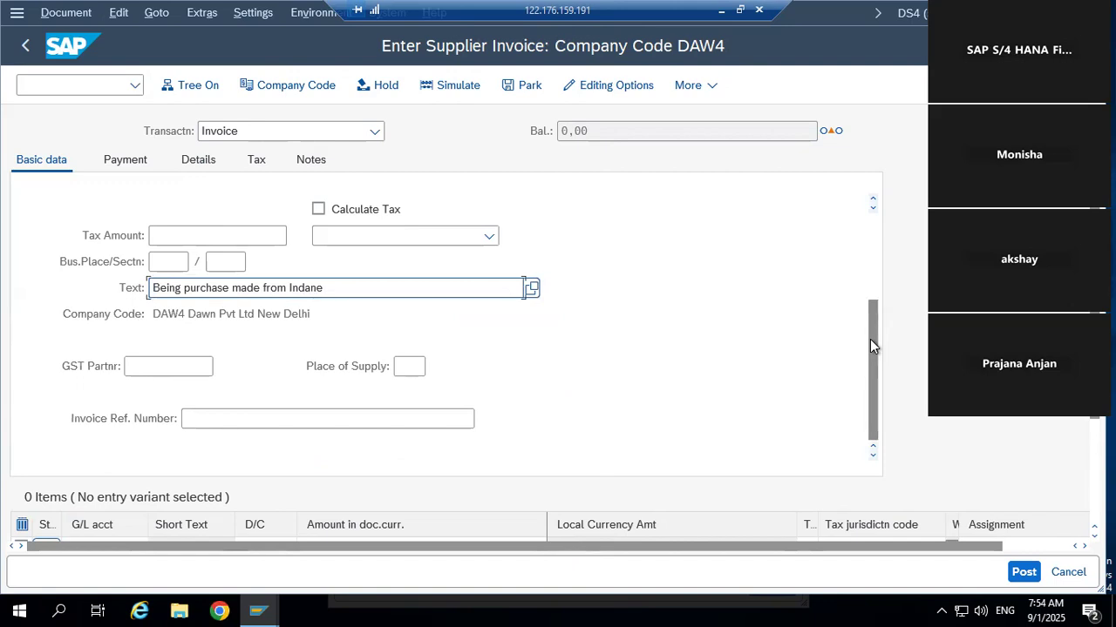
scroll(99, 484, "down", 1)
left_click(103, 483)
left_click(154, 484)
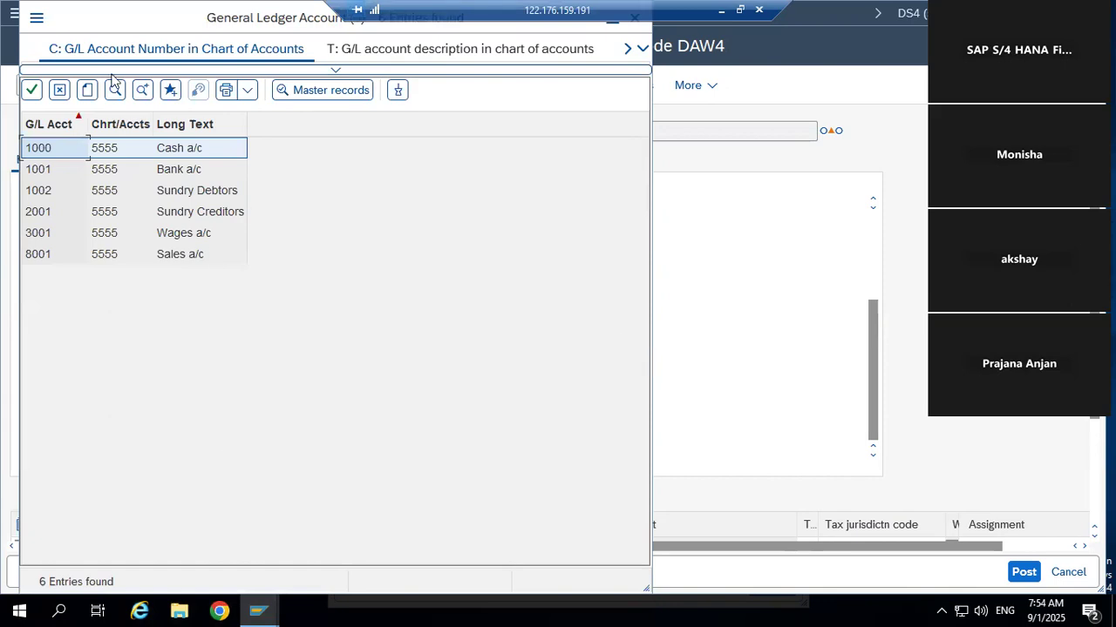
left_click_drag(104, 7, 104, 95)
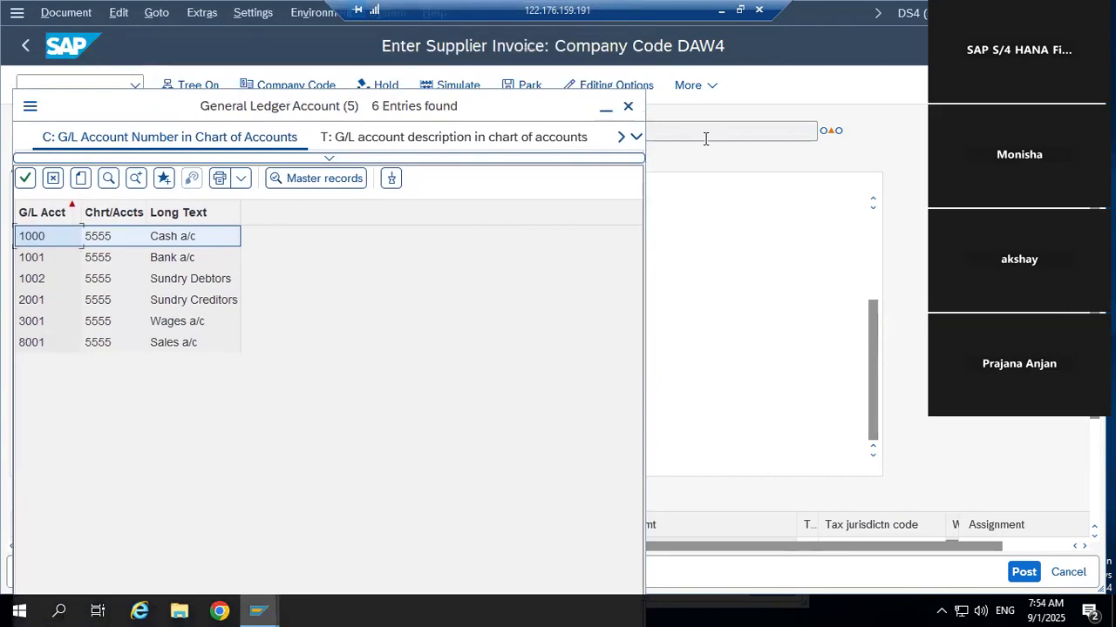
left_click(629, 107)
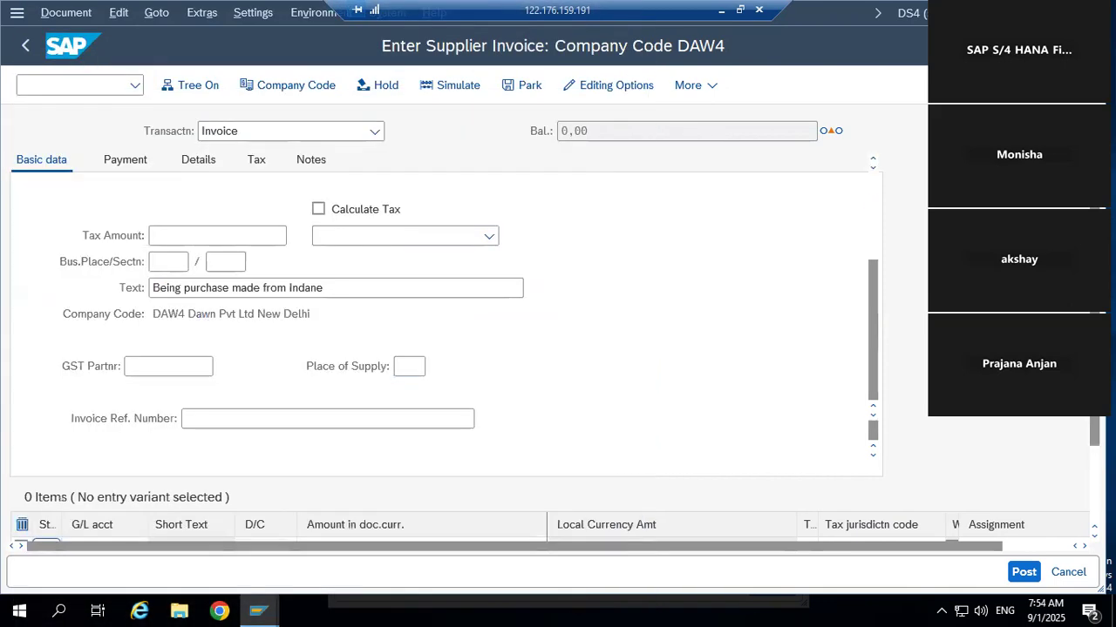
- Open the central G/L account maintenance, FS00, in a new GUI window
left_click(4, 7)
left_click(79, 199)
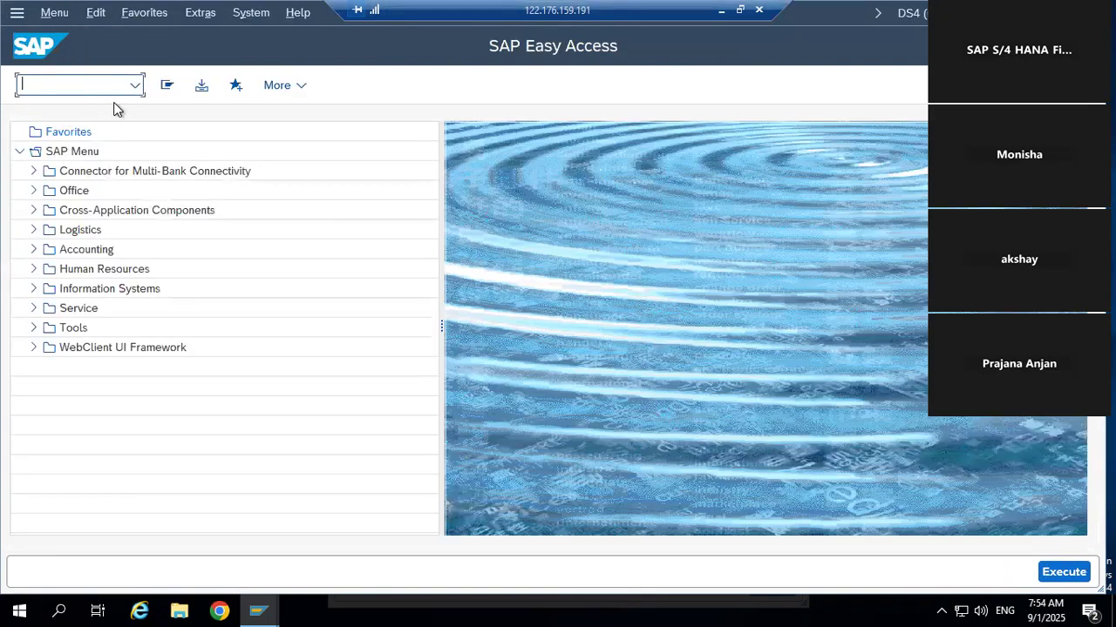
type("FS00")
key("Return")
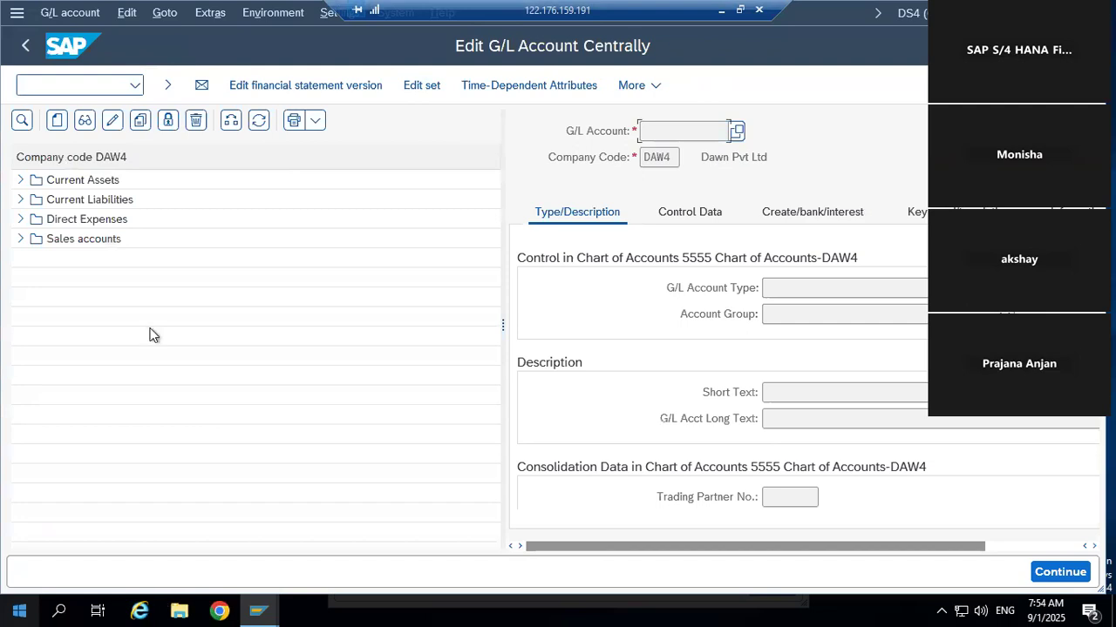
- Open the G/L account groups configuration, OBD4, in another new GUI window
left_click(17, 12)
left_click(61, 208)
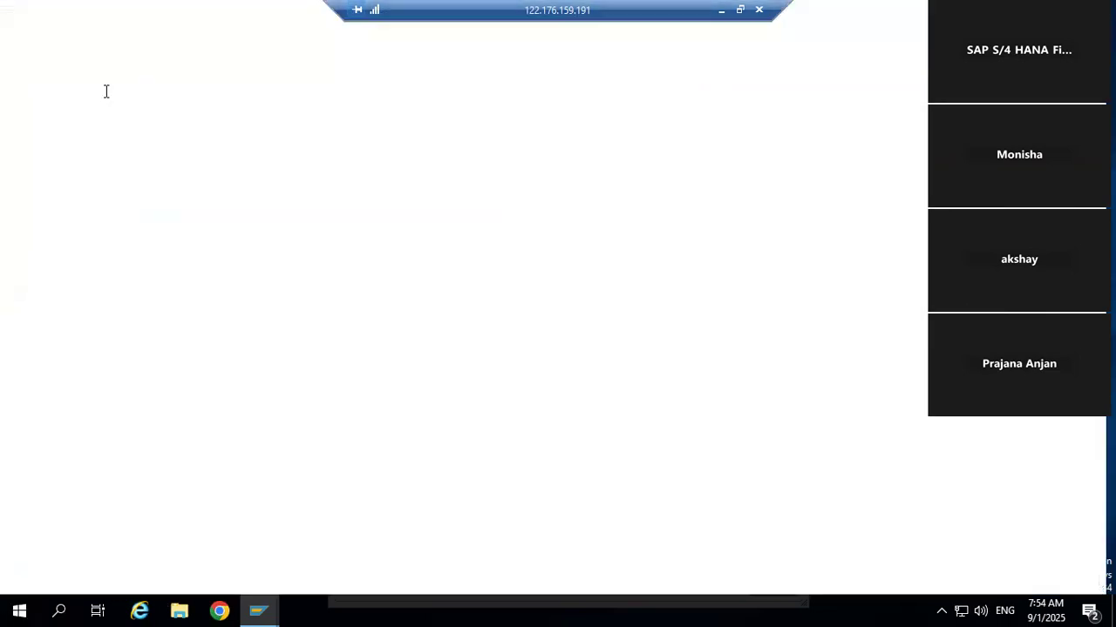
type("OB52")
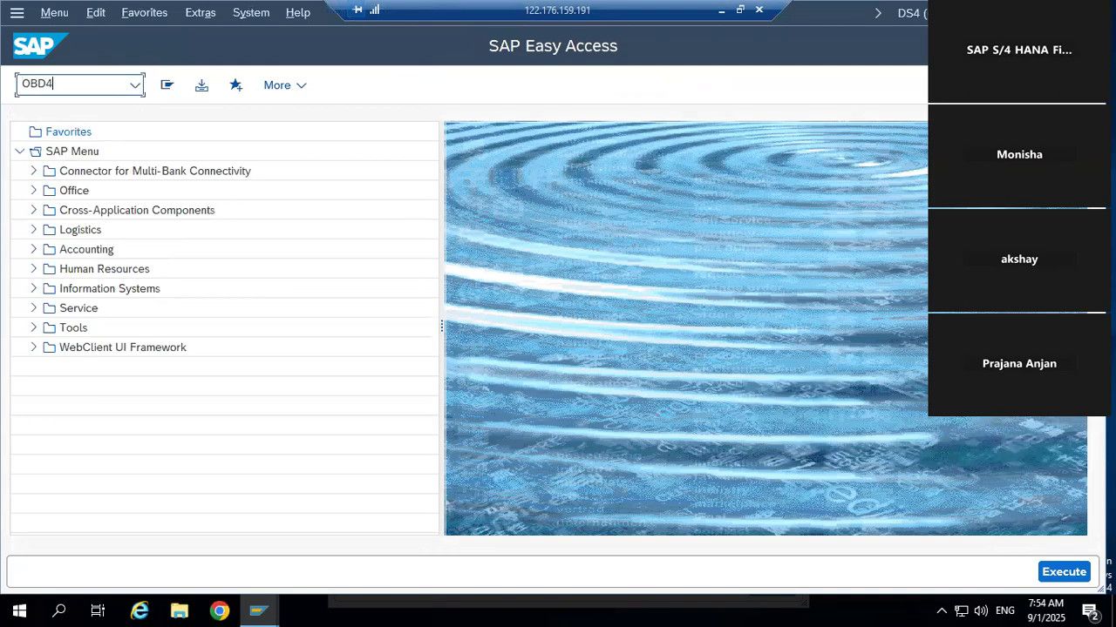
key("Return")
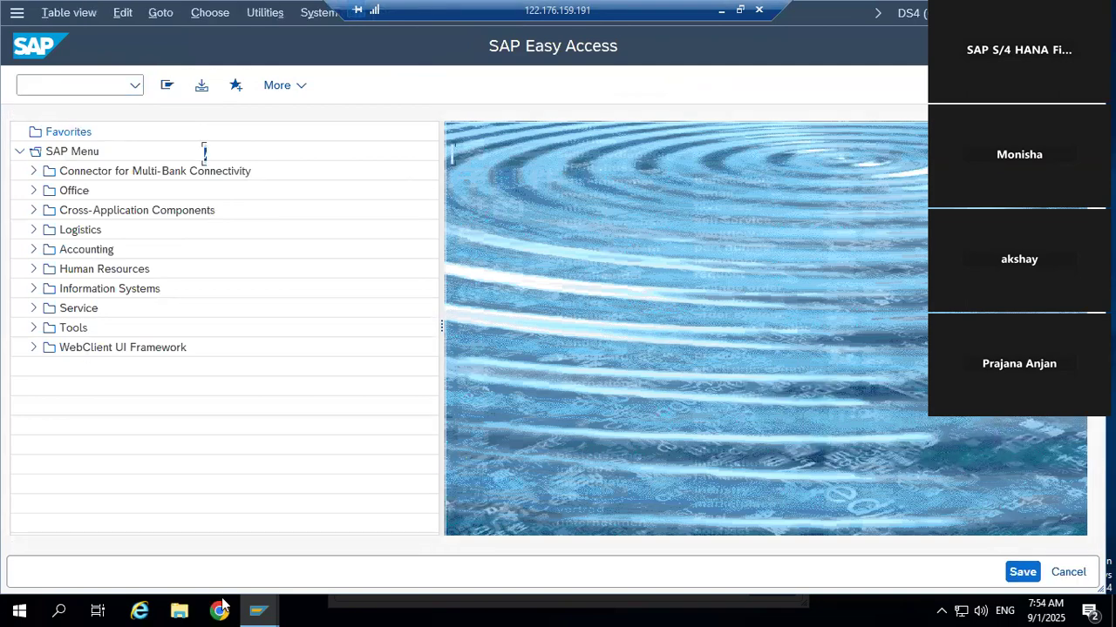
- Position the account groups list at chart of accounts 5555 and check the number range of the Purchases Account group
left_click(237, 523)
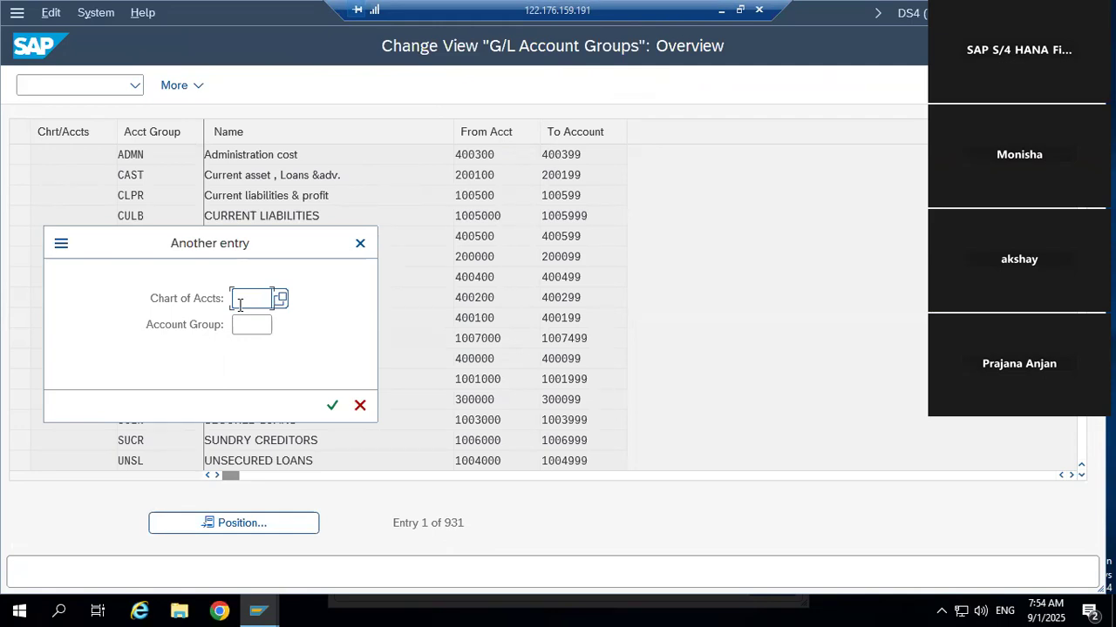
type("5555")
key("Return")
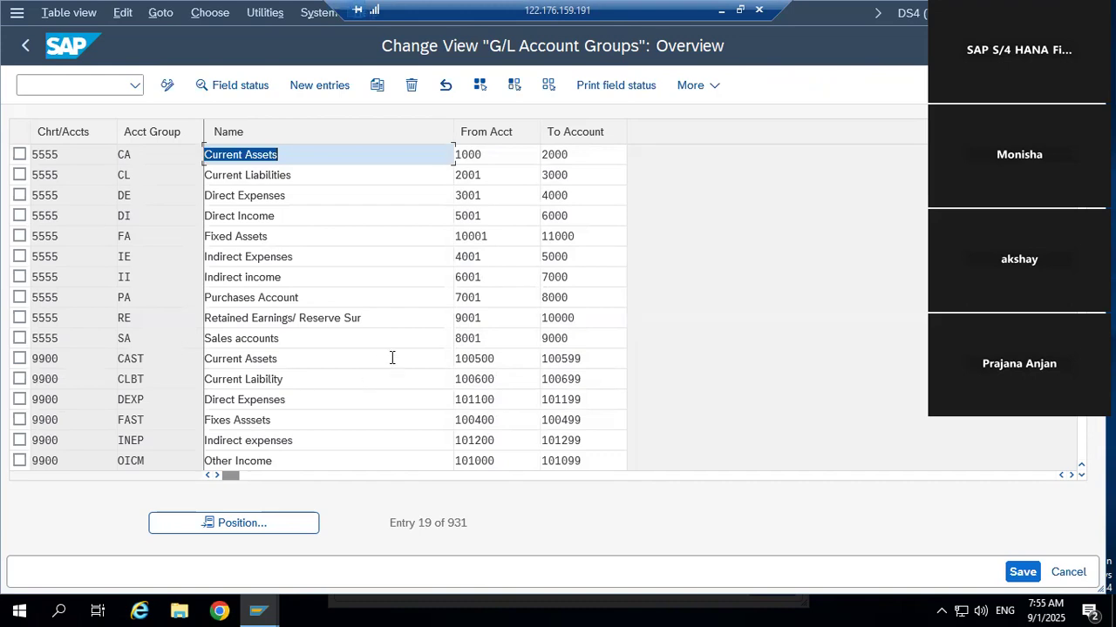
left_click(333, 297)
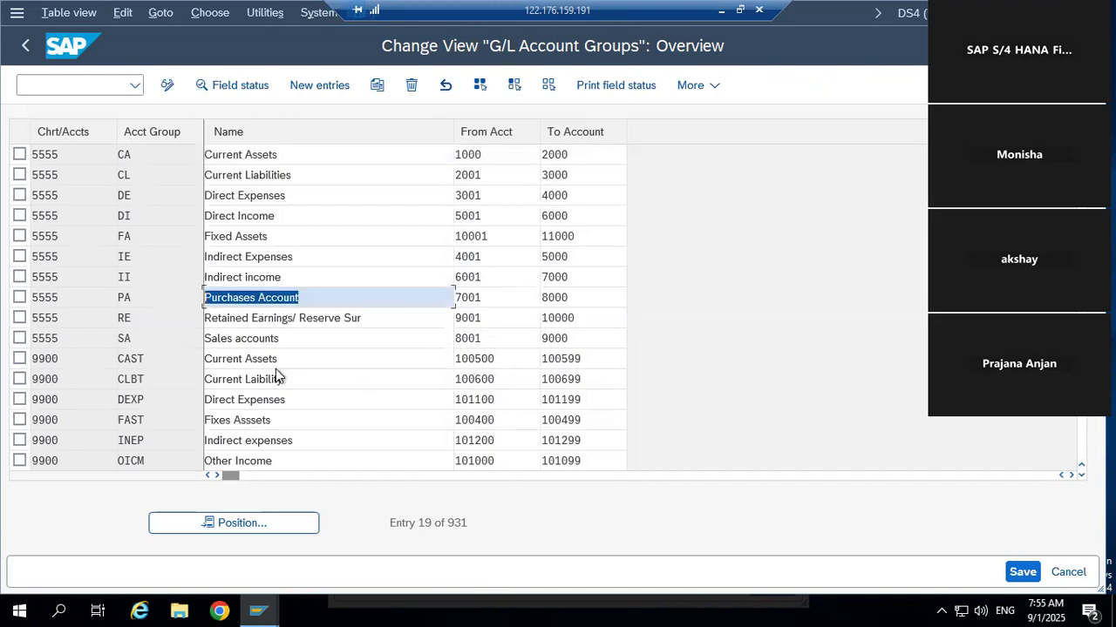
left_click(343, 301)
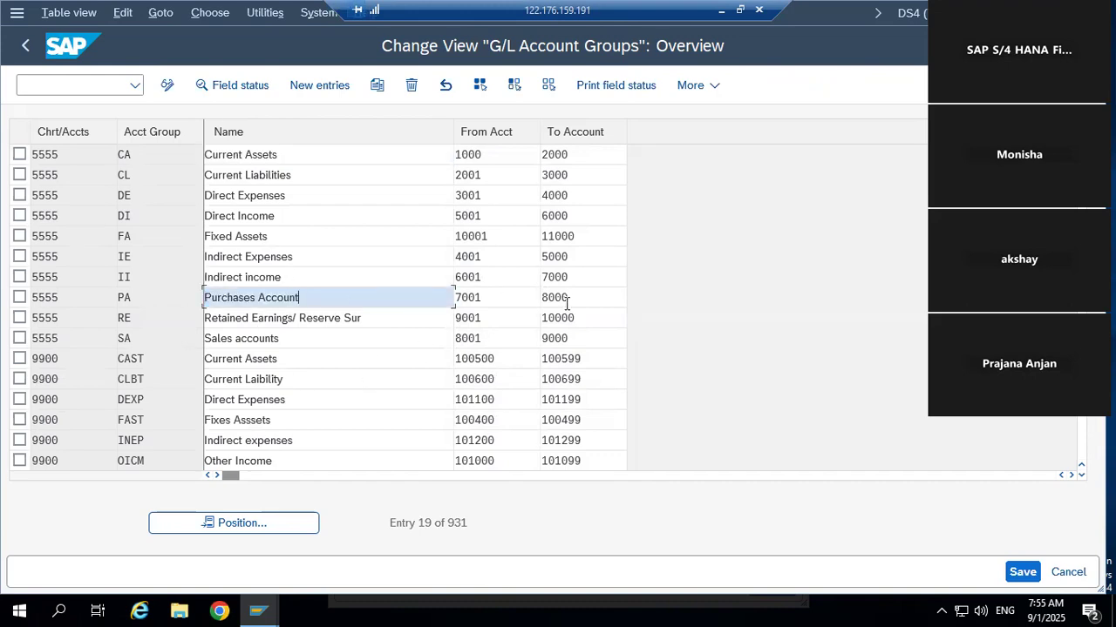
left_click(492, 300)
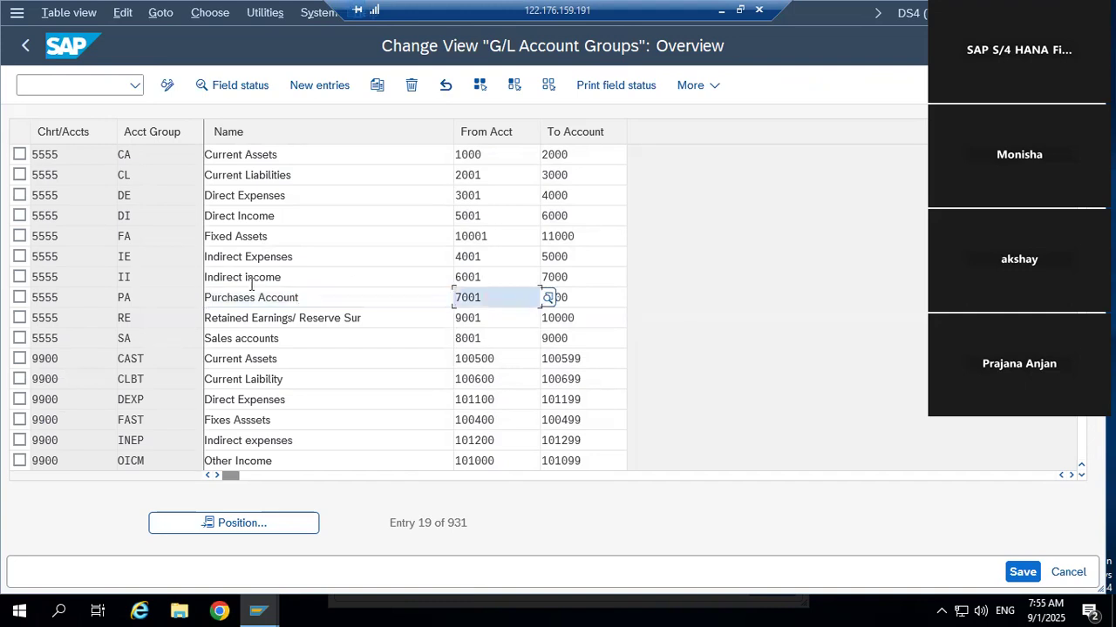
left_click(584, 305)
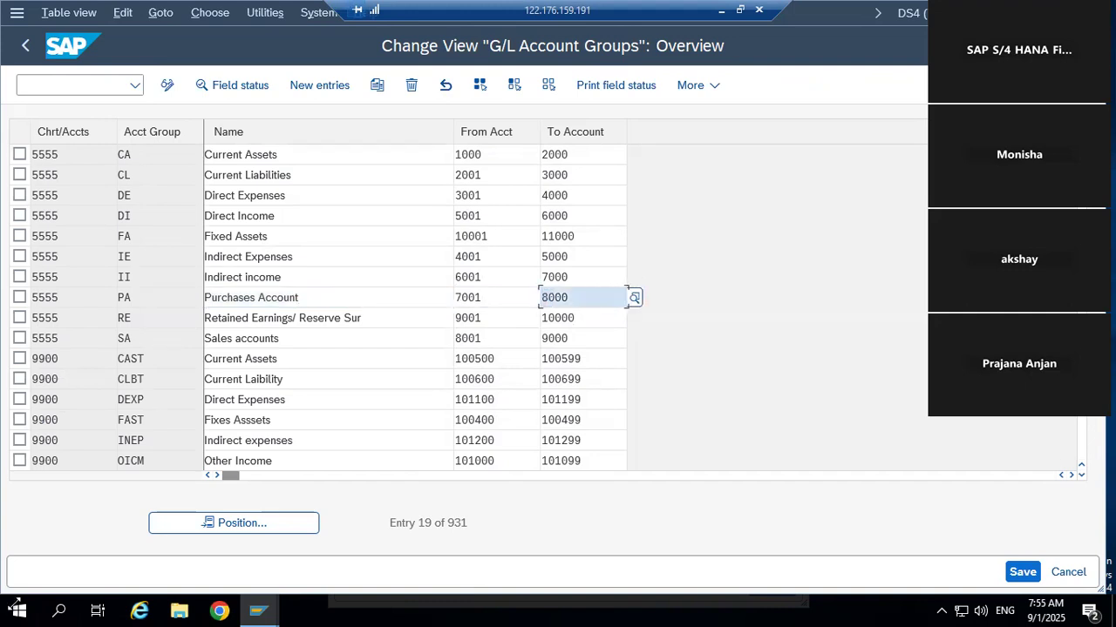
- Return to the central G/L account maintenance and start creating G/L account 7001 in company code DAW4
left_click(502, 306)
mouse_move(265, 604)
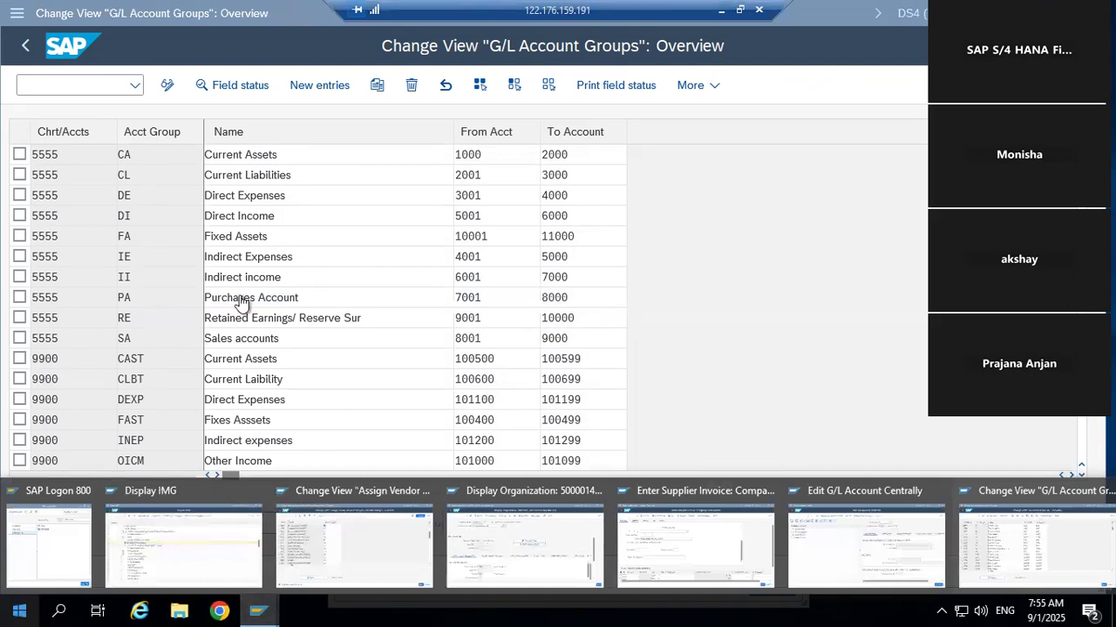
left_click(273, 292)
left_click(381, 407)
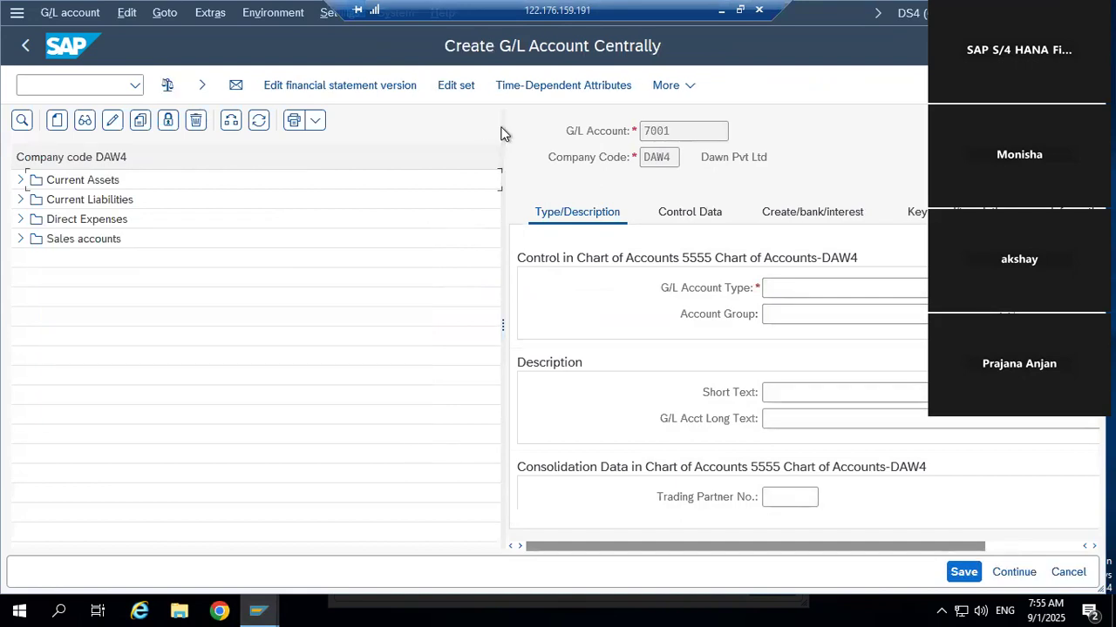
left_click_drag(502, 131, 397, 131)
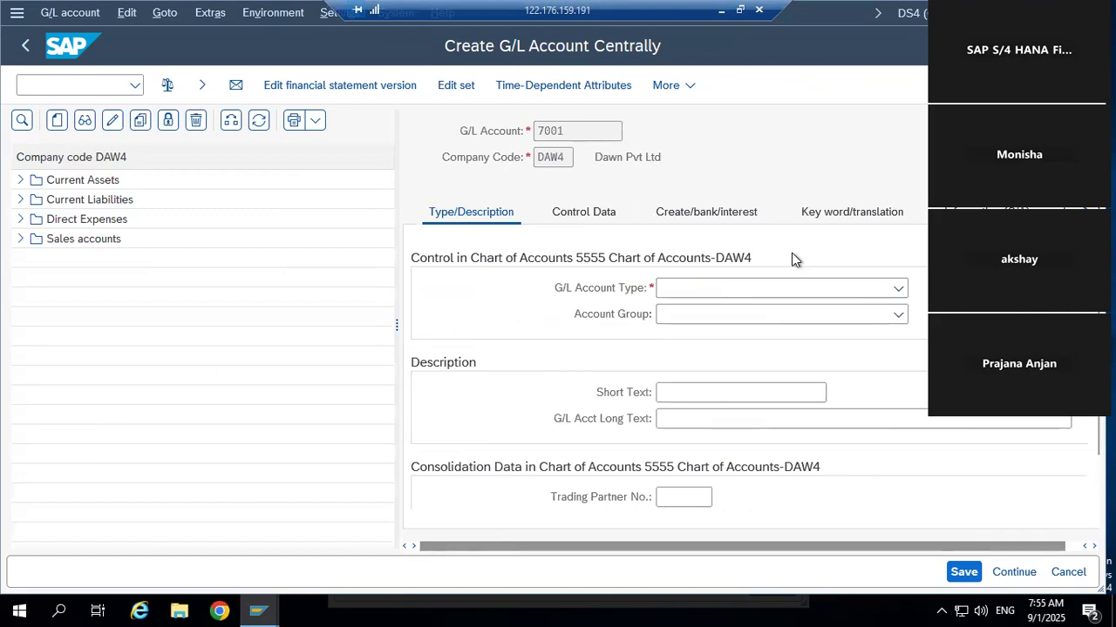
- Set the G/L account type to Nonoperating Expense or Income and the account group to Purchases Account
left_click(705, 286)
left_click(749, 318)
left_click(747, 319)
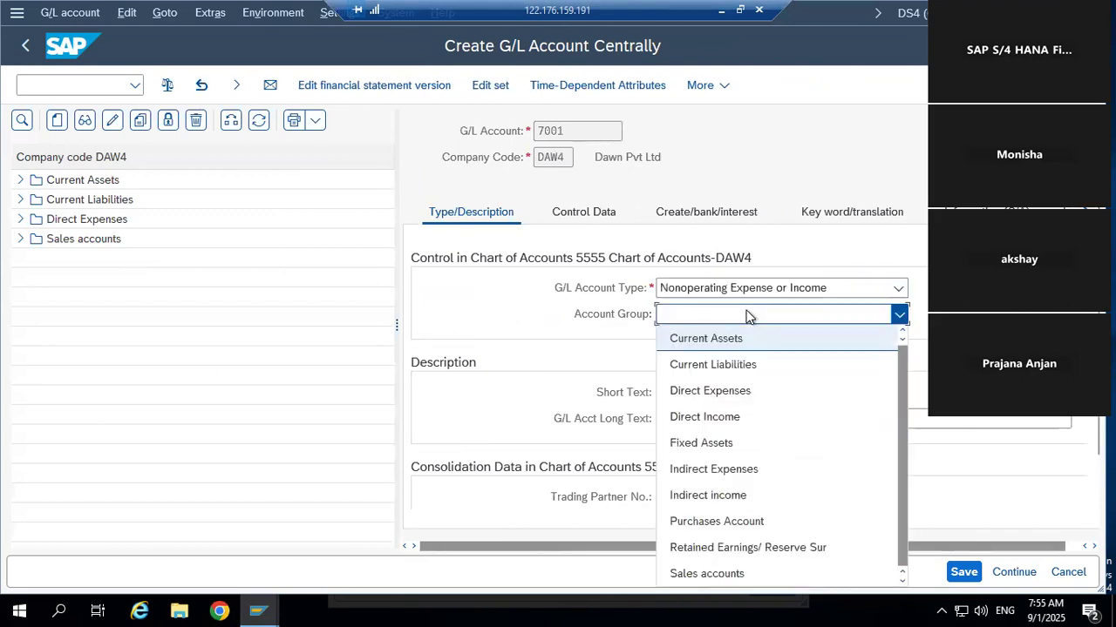
left_click(758, 521)
- Enter "Purchases a/c" as both the short text and the long text of G/L account 7001
left_click(702, 391)
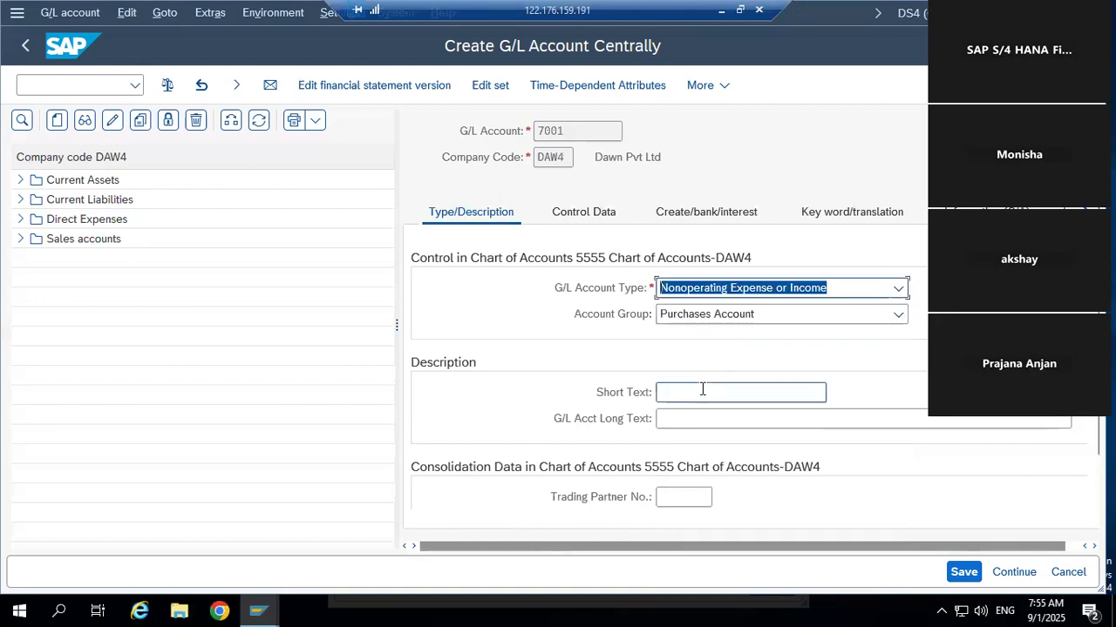
type("P")
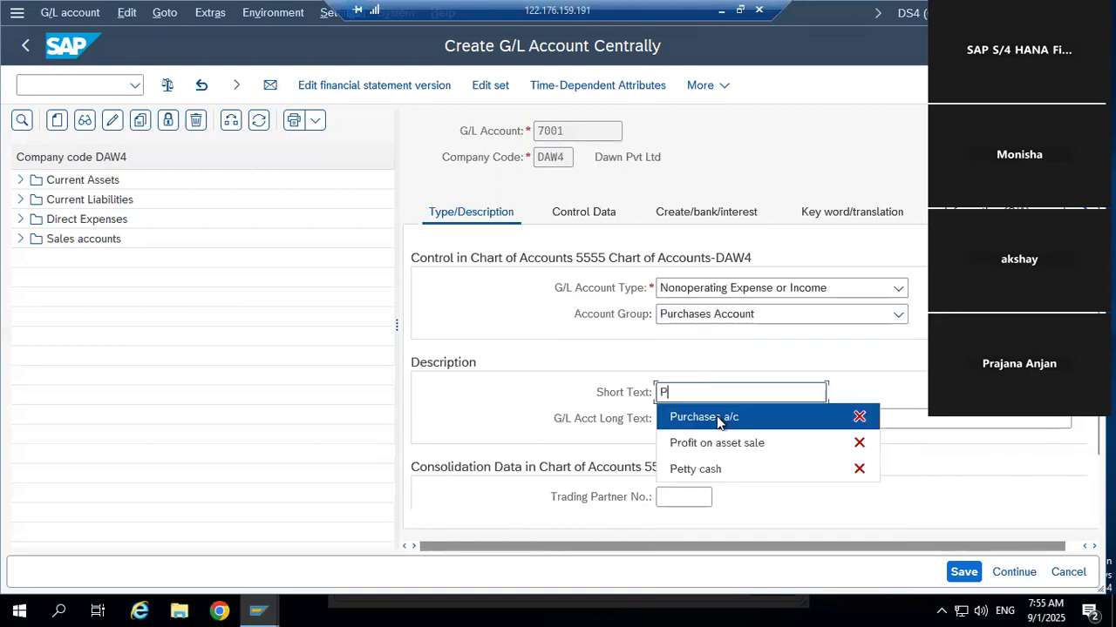
left_click(732, 417)
left_click(782, 413)
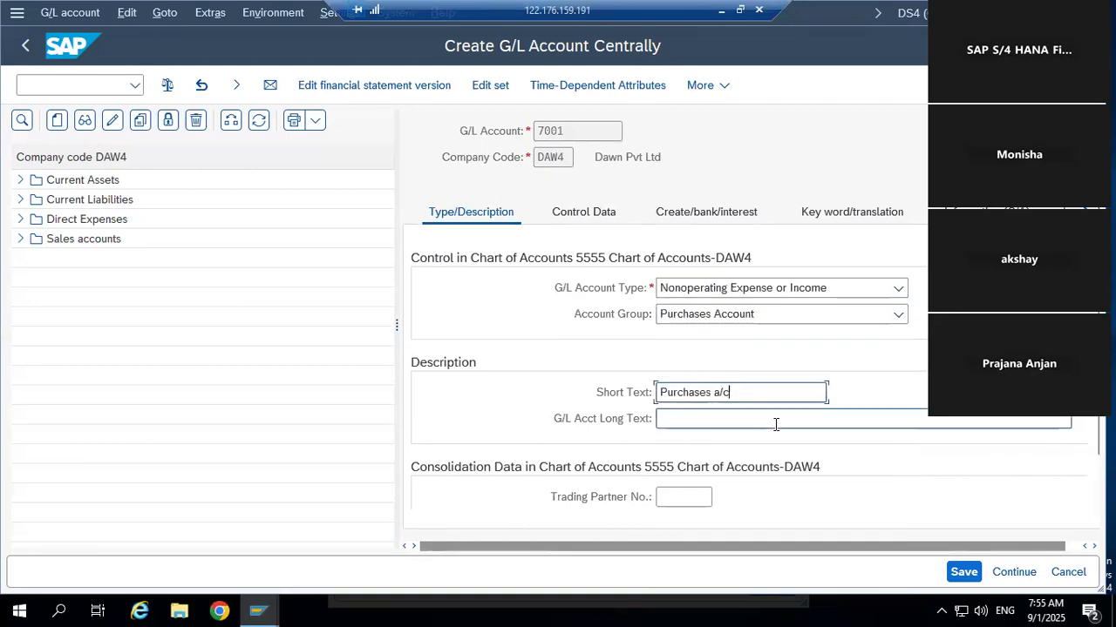
type("Purchases a/c")
- Set the account's sort key to 001 and its field status group to G001
left_click(583, 210)
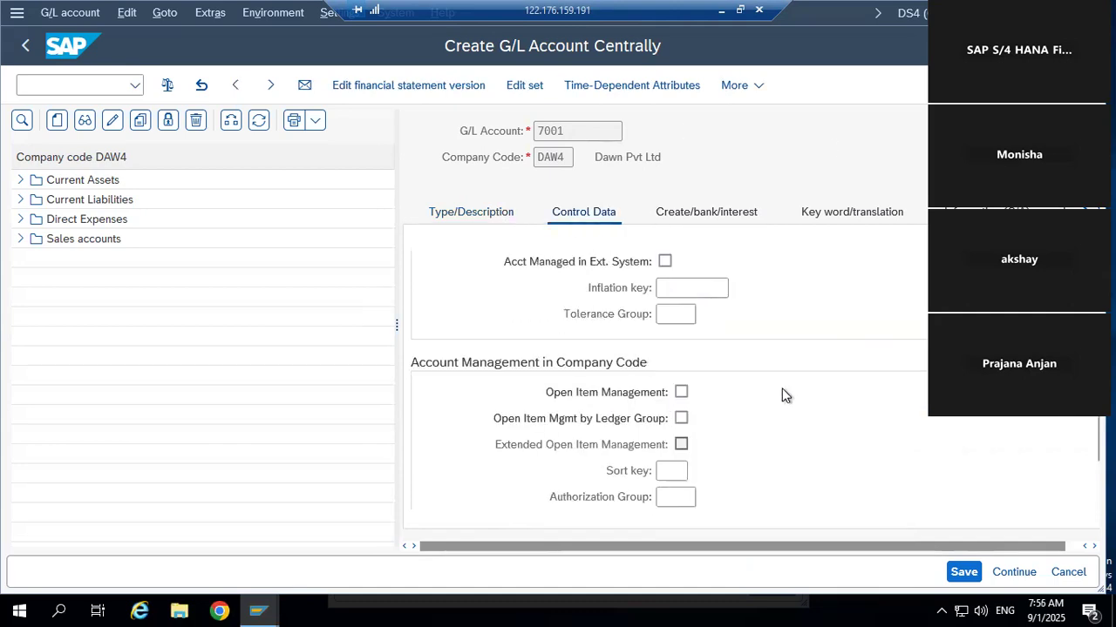
scroll(782, 393, "down", 2)
left_click(649, 392)
type("001")
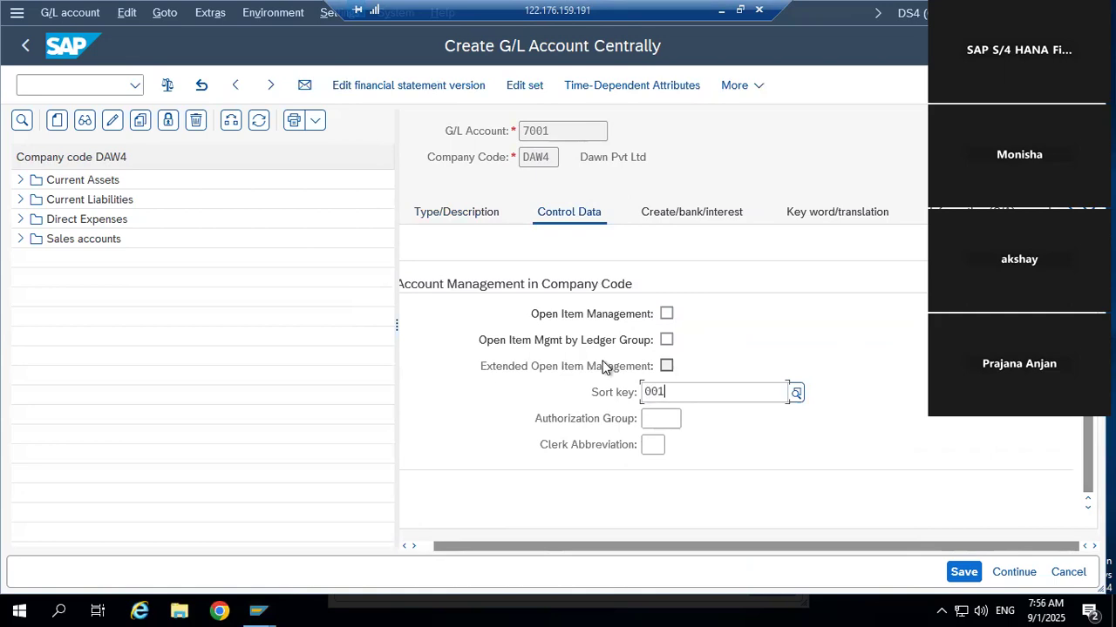
left_click(682, 297)
type("G001")
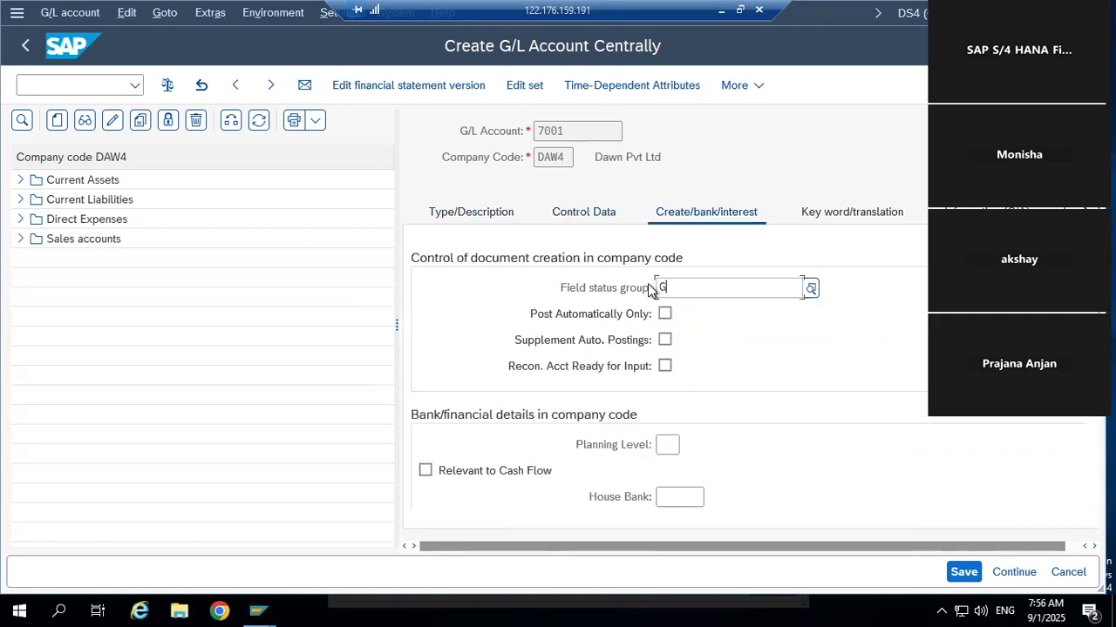
key("Return")
- Go back through the account's control data and type settings and save the purchases G/L account
left_click(577, 212)
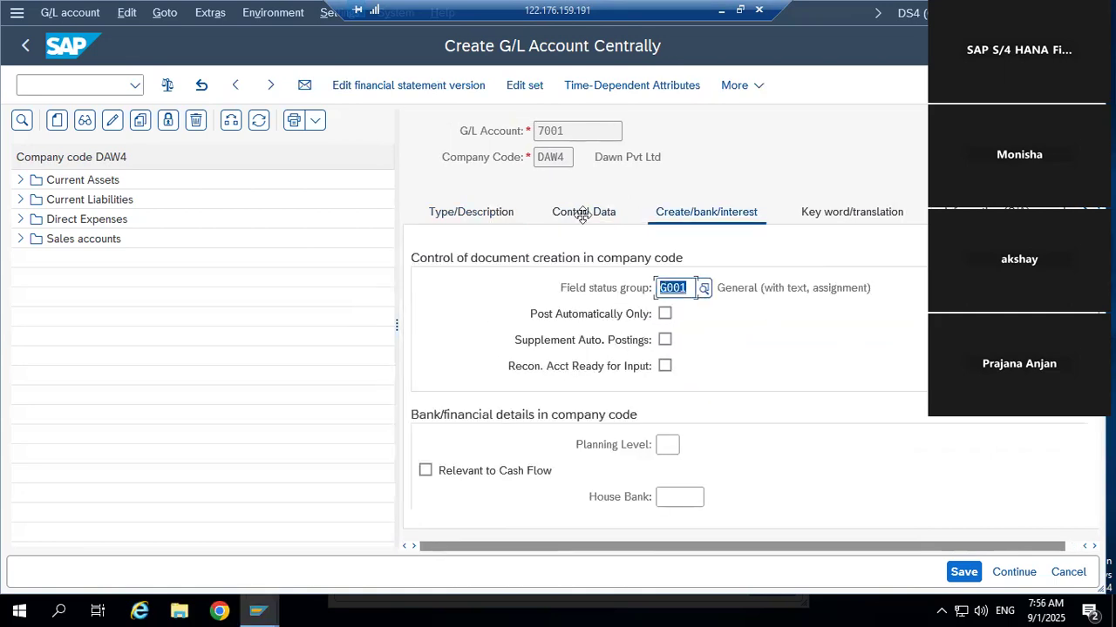
left_click(475, 214)
key("ctrl+s")
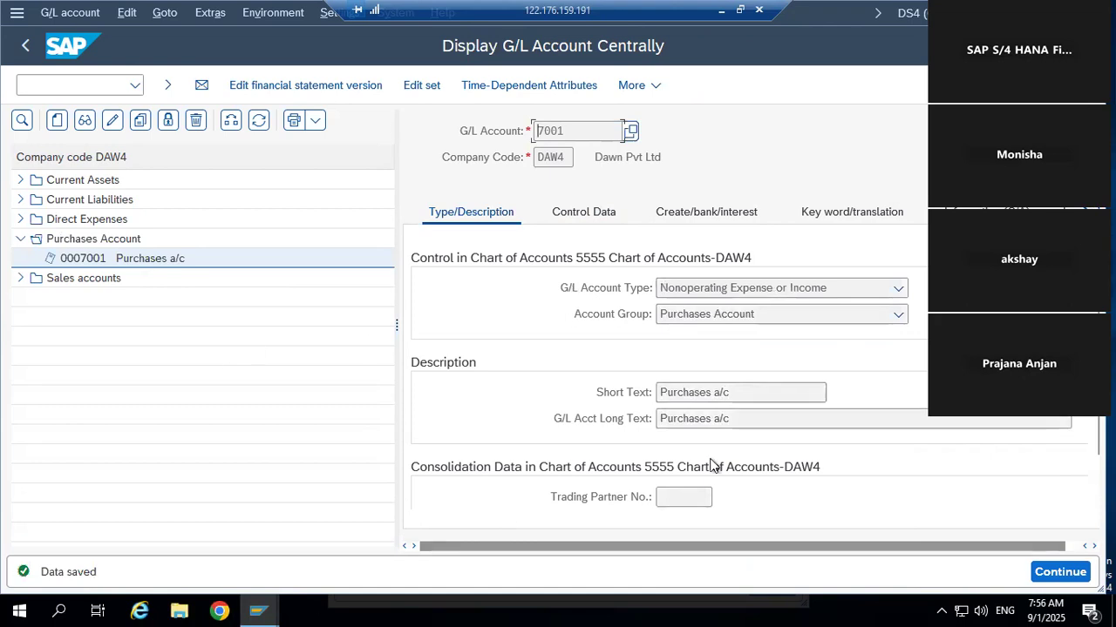
- Return to the Indane supplier invoice and choose G/L account 7001, Purchases a/c, for the first line item
left_click(259, 608)
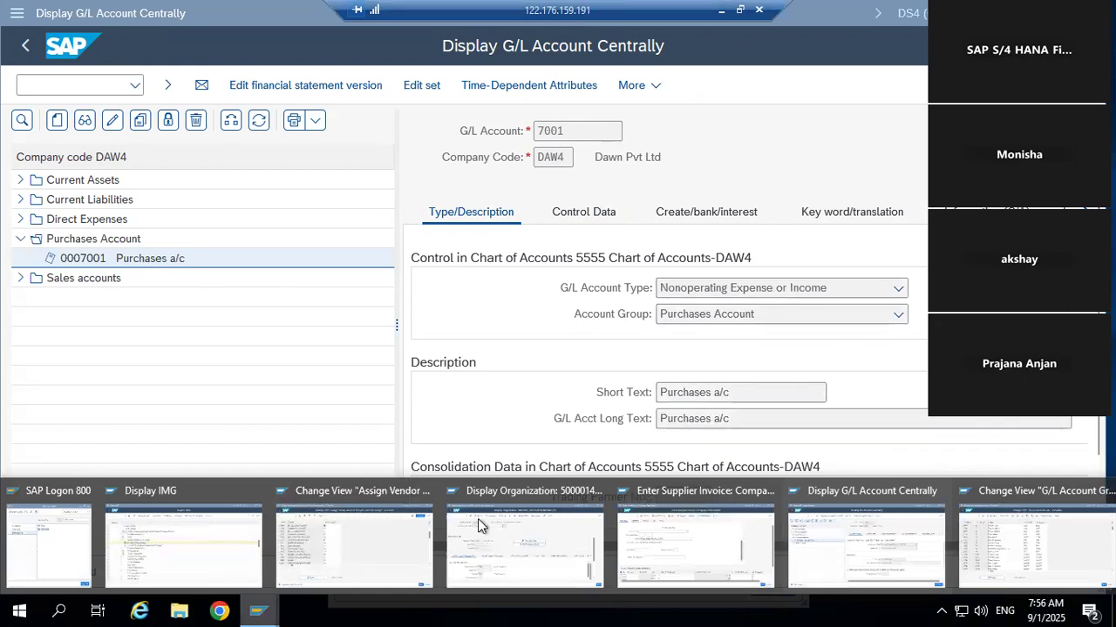
left_click(175, 260)
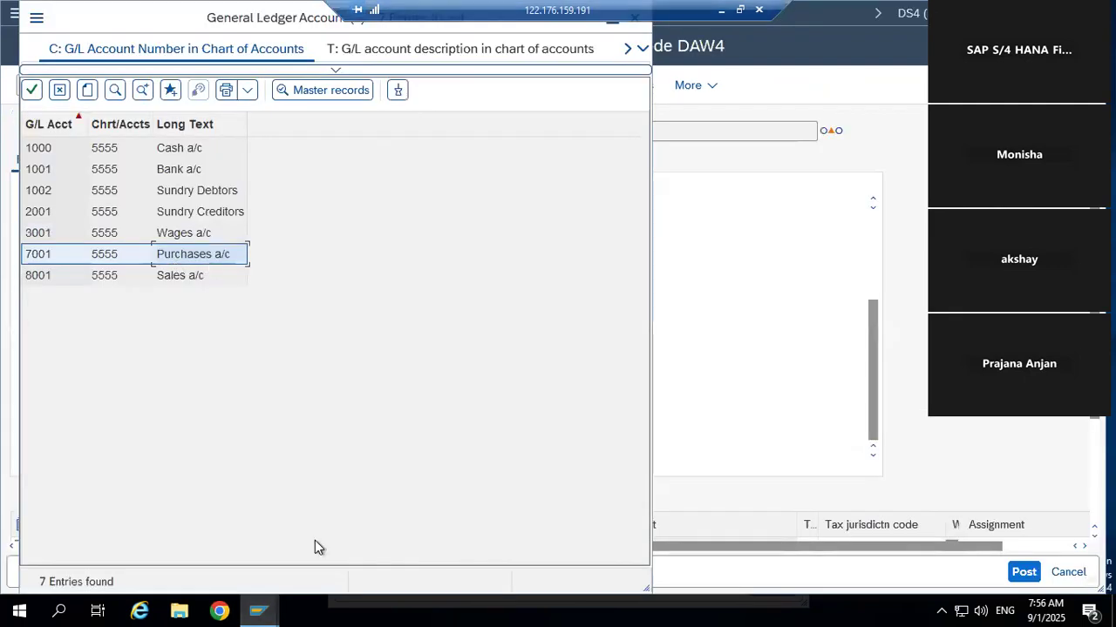
key("Return")
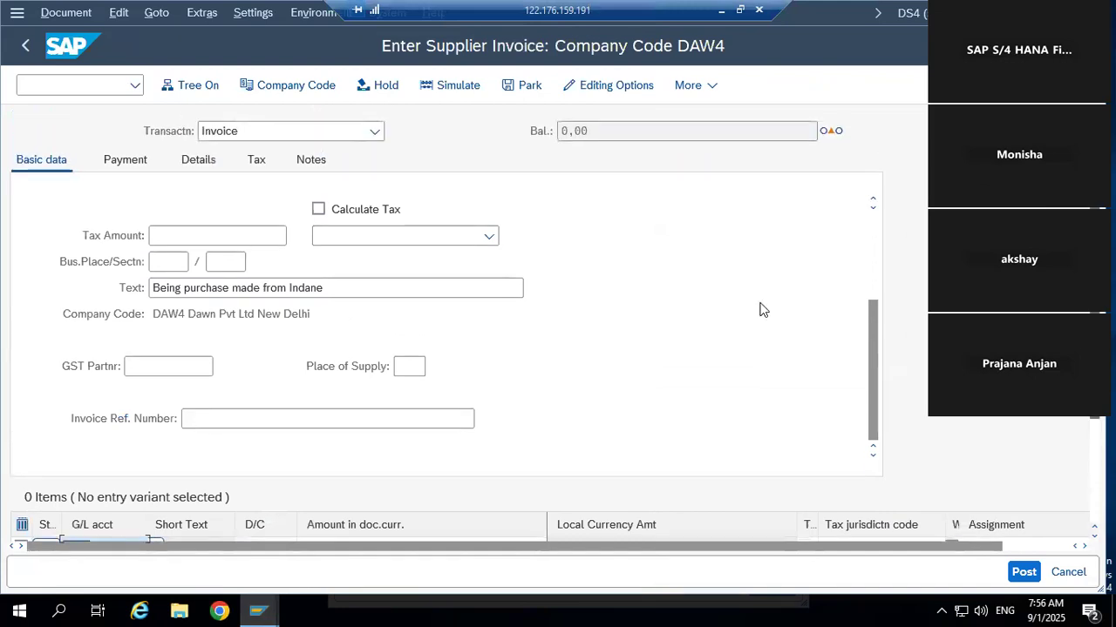
- Copy the invoice amount of 30000 into the first line item's document currency amount
scroll(871, 301, "up", 3)
left_click(154, 314)
left_click_drag(155, 314, 251, 318)
left_click(251, 318)
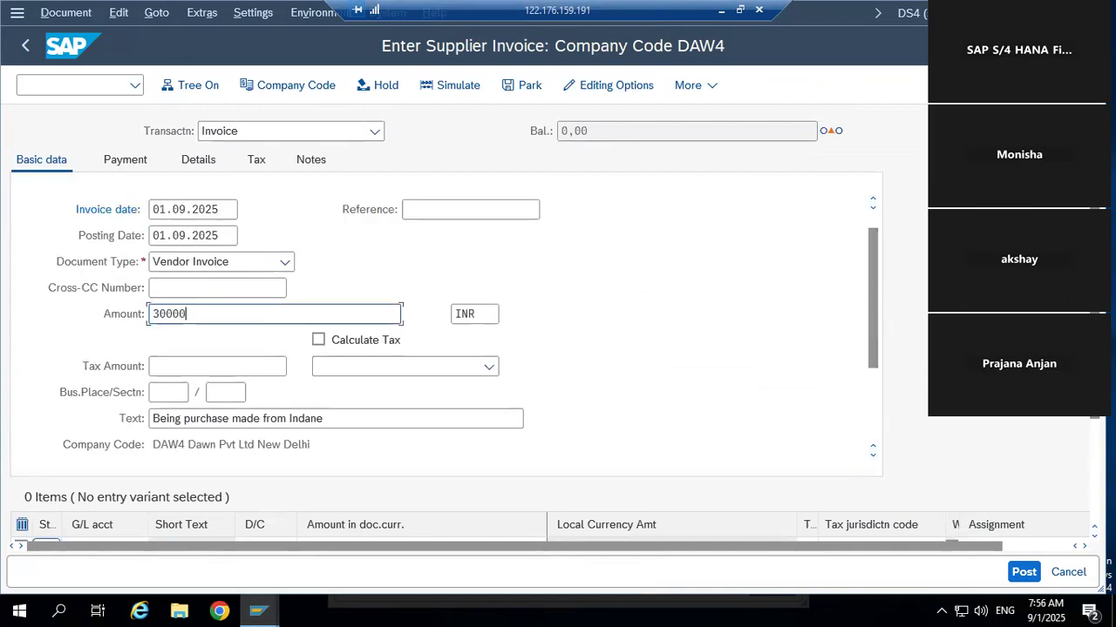
left_click(469, 539)
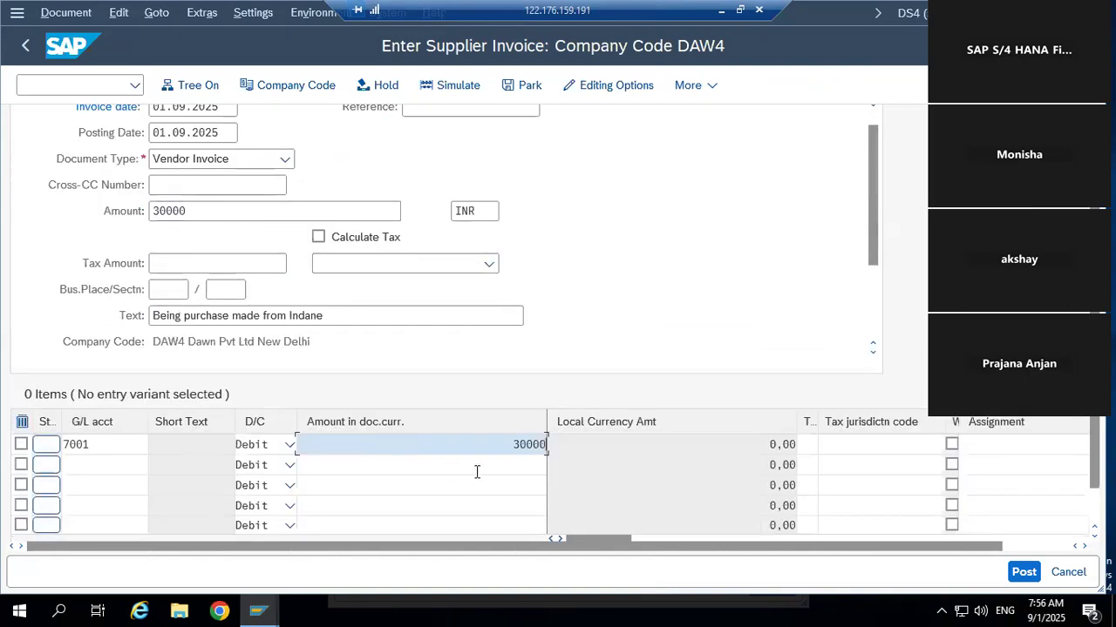
- Narrow the document currency amount, local currency amount and tax jurisdiction code columns of the item table
left_click_drag(545, 418, 401, 418)
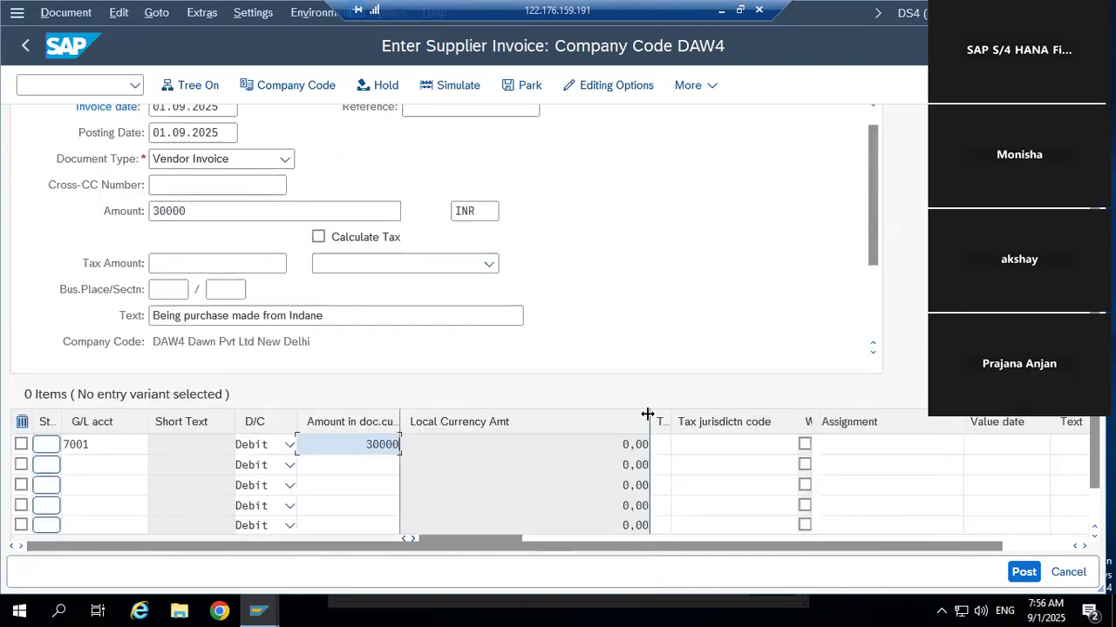
left_click_drag(649, 416, 486, 419)
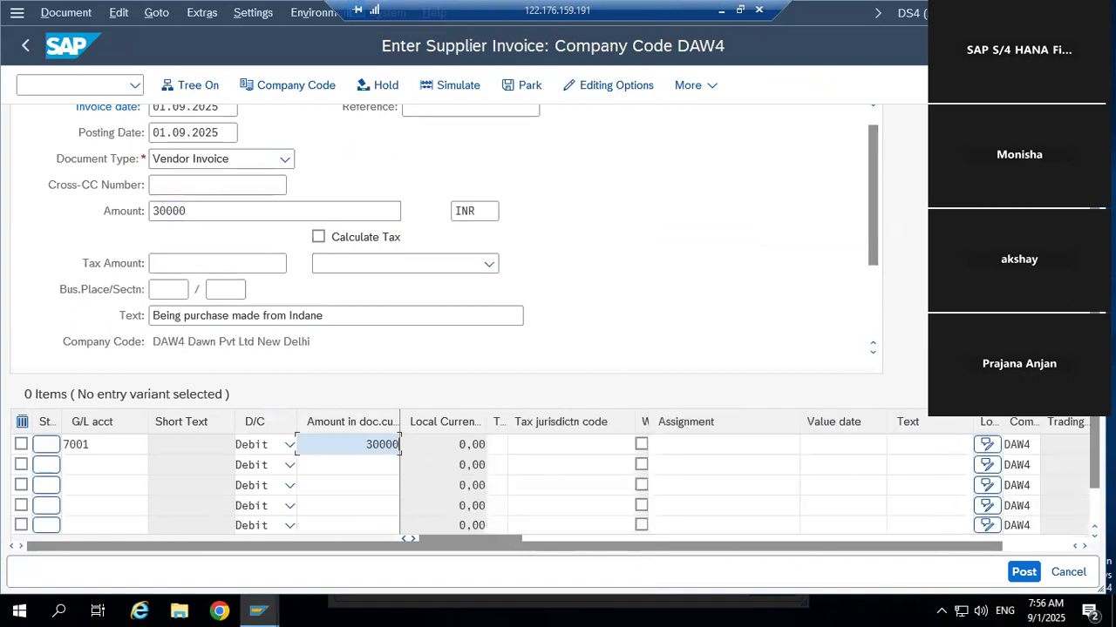
left_click_drag(622, 418, 526, 418)
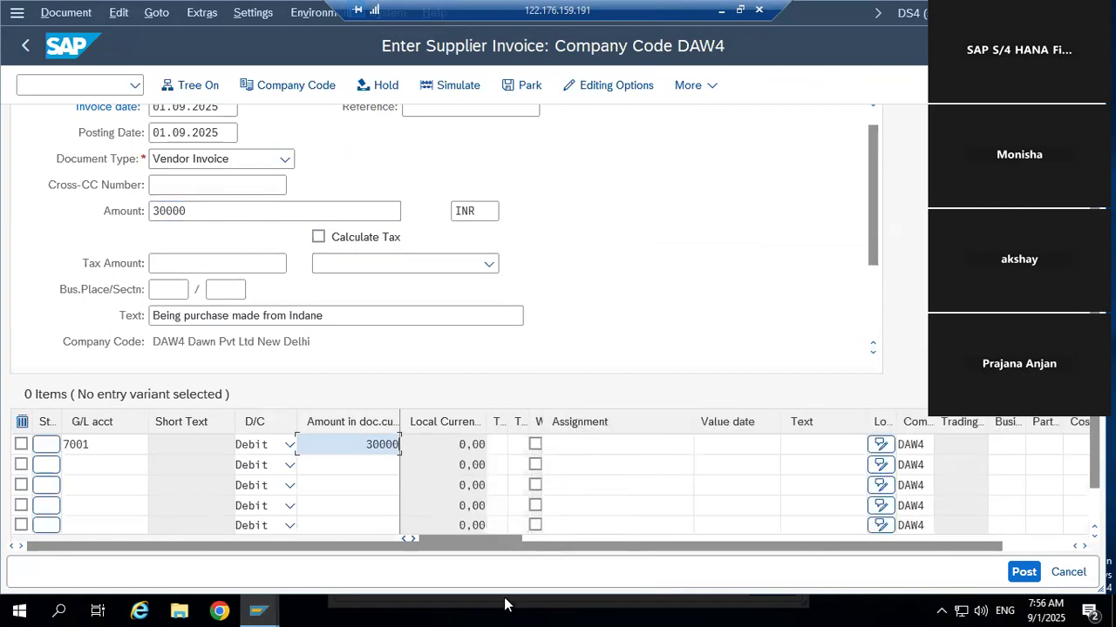
- Copy the header text "Being purchase made from Indane" into the first line item's text
left_click(488, 317)
key("ctrl+c")
left_click(505, 316)
left_click(797, 441)
key("ctrl+v")
key("Return")
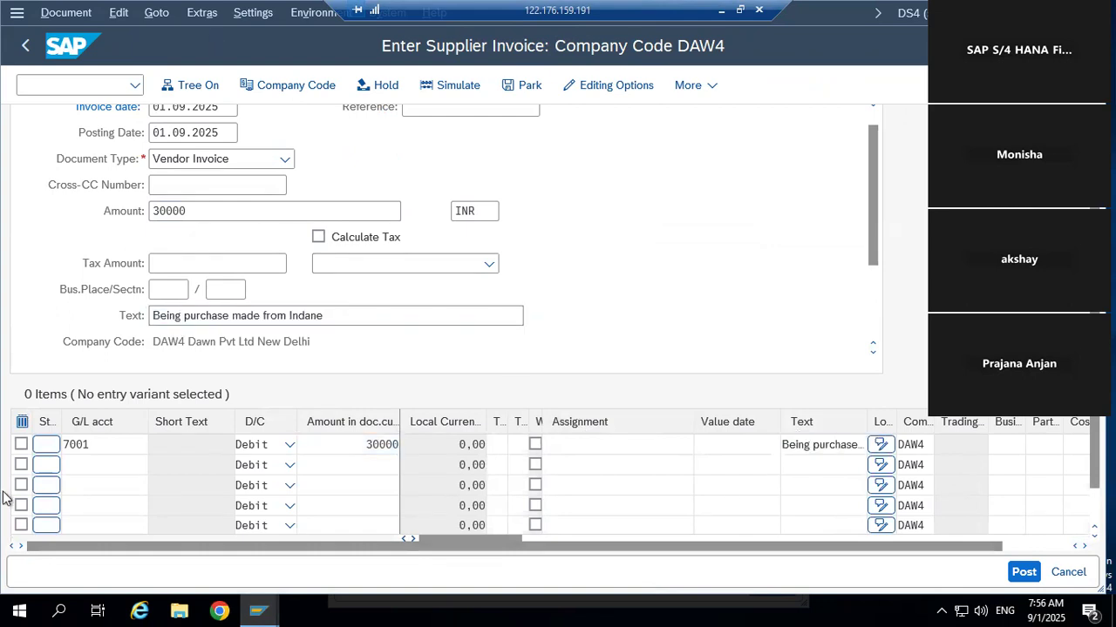
- Simulate the Indane invoice to review its debit and credit lines, and post it from the entry screen
left_click(66, 12)
left_click(95, 197)
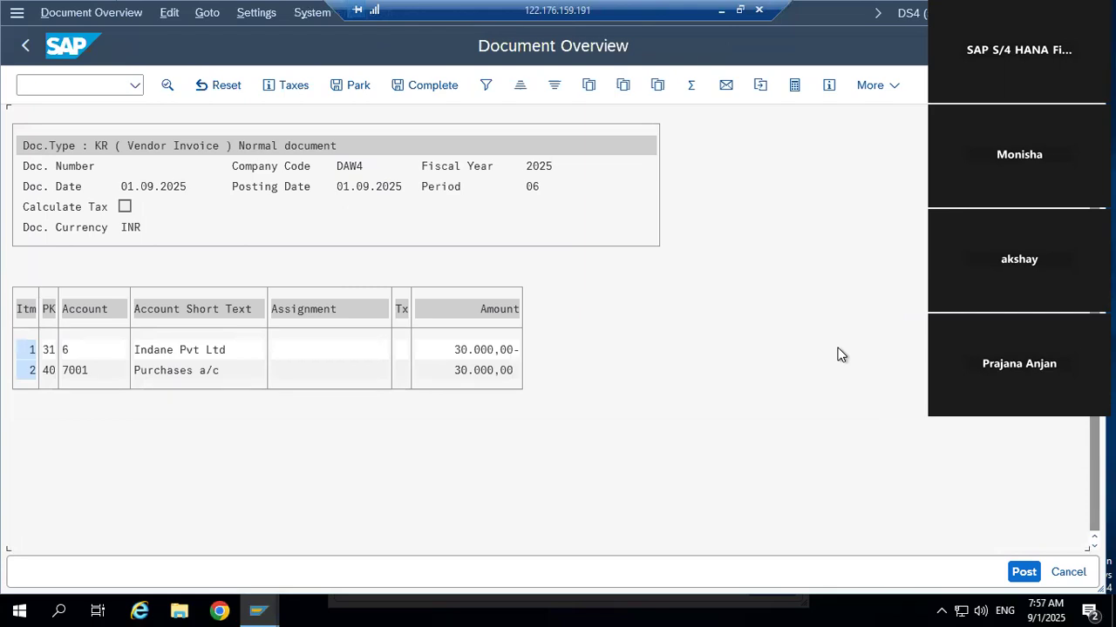
left_click(25, 45)
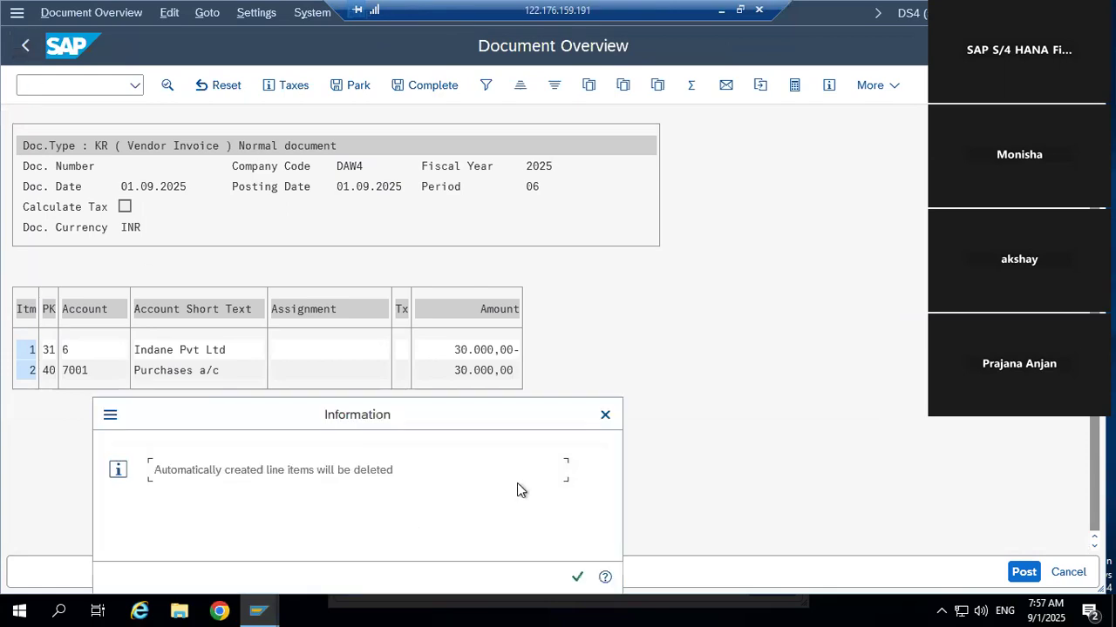
left_click(606, 414)
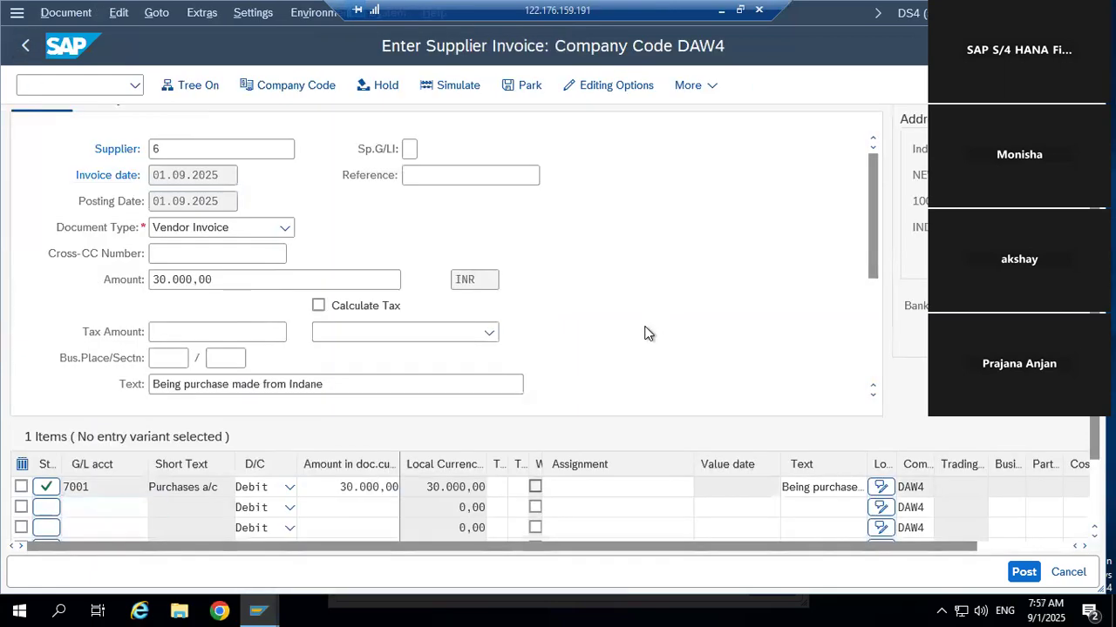
key("ctrl+s")
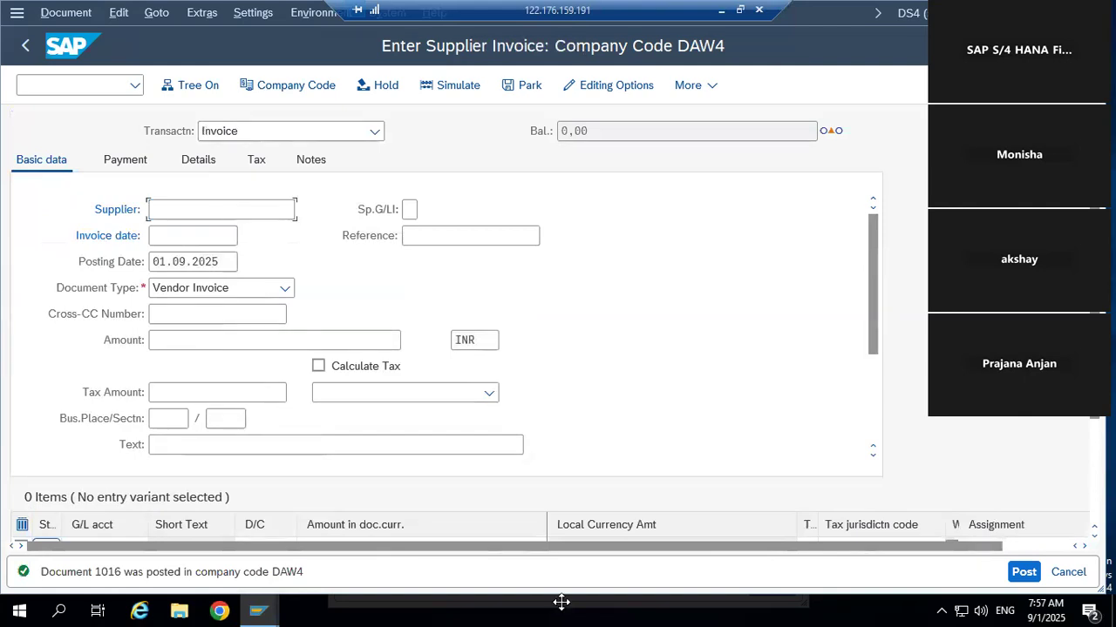
- Search the suppliers of company code DAW4 and select the Cigna group as the next invoice's supplier
key("F4")
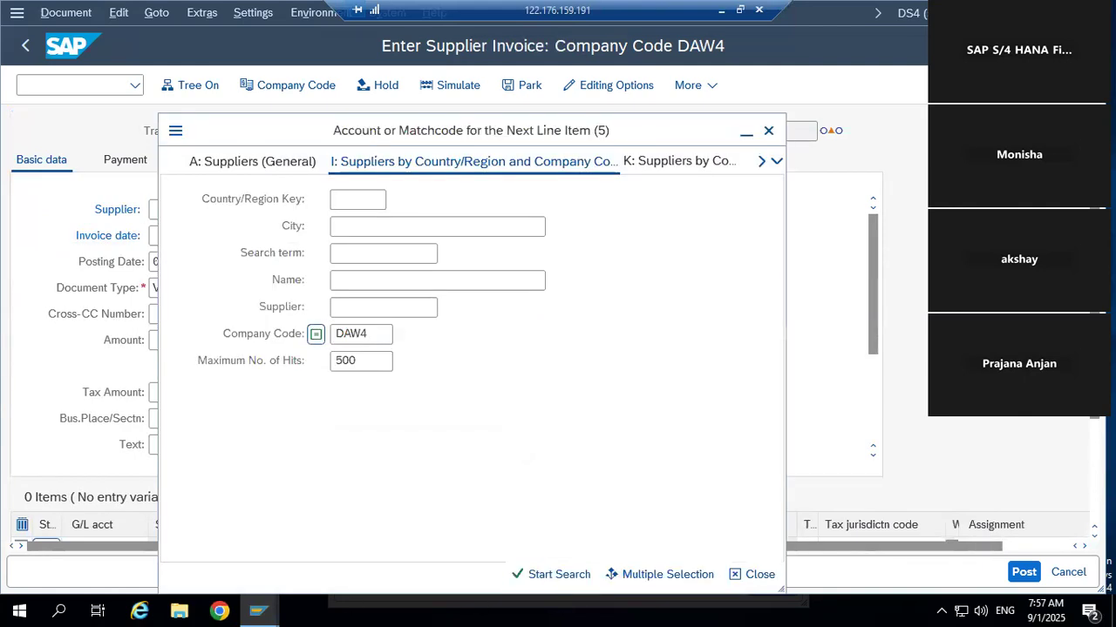
key("Return")
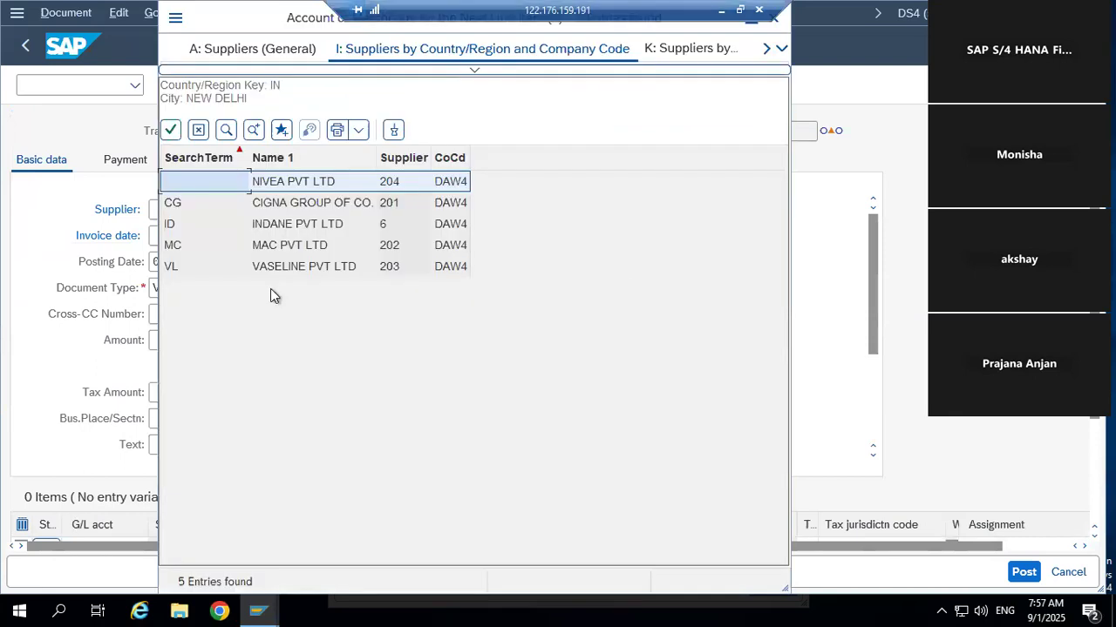
double_click(323, 205)
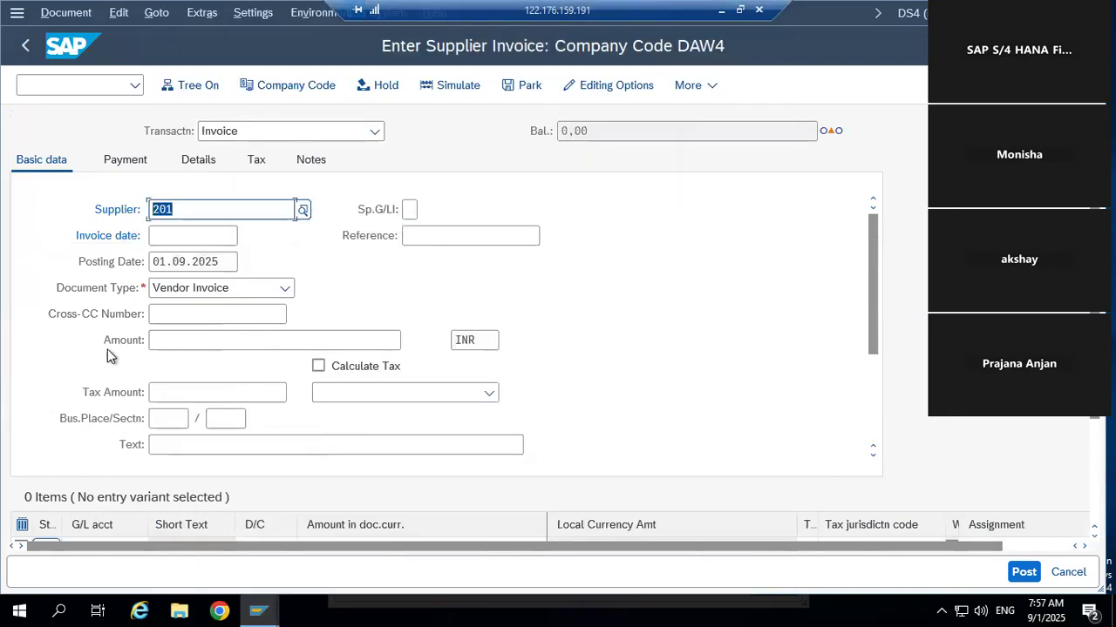
- Copy the posting date 01.09.2025 into the invoice date and set the invoice amount to 35000 INR
left_click_drag(151, 260, 430, 270)
key("ctrl+c")
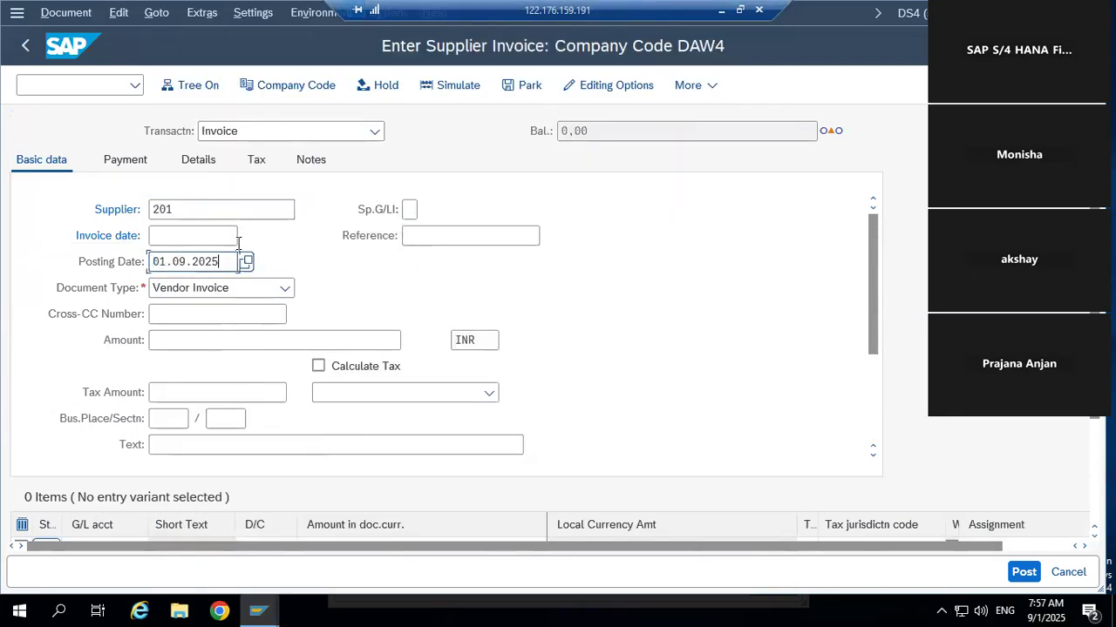
left_click(188, 238)
key("ctrl+v")
left_click(178, 342)
type("35000")
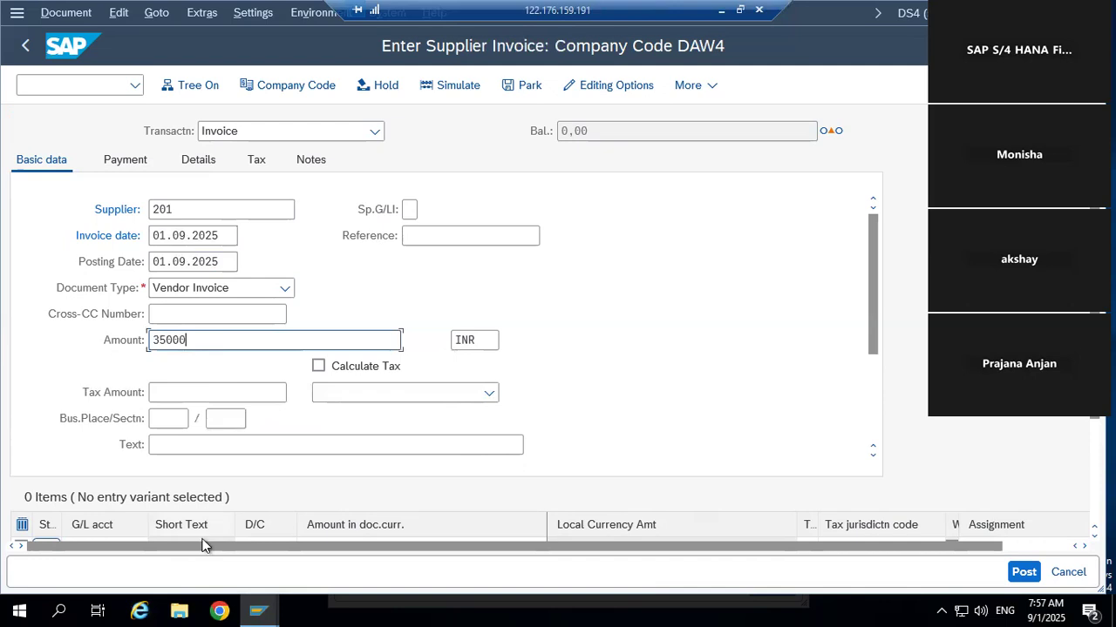
- Enter the invoice text "Being purchase made from CIGNA", adapting the earlier Indane text
left_click(253, 448)
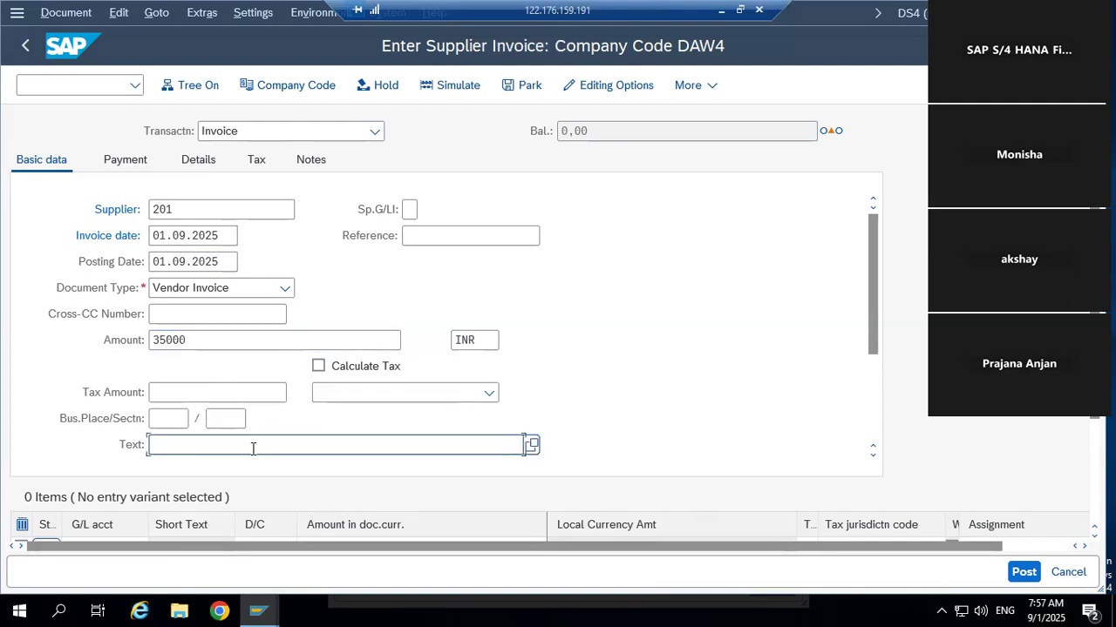
type("B")
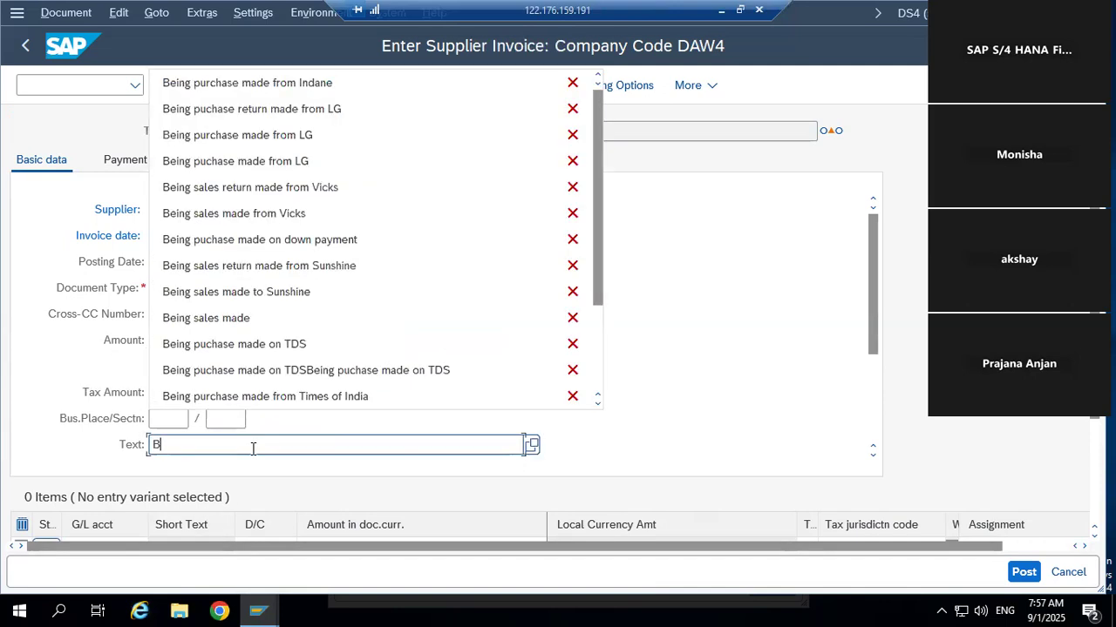
left_click(369, 85)
key("BackSpace")
key("BackSpace")
key("BackSpace")
key("BackSpace")
key("BackSpace")
key("BackSpace")
type("CIGNA")
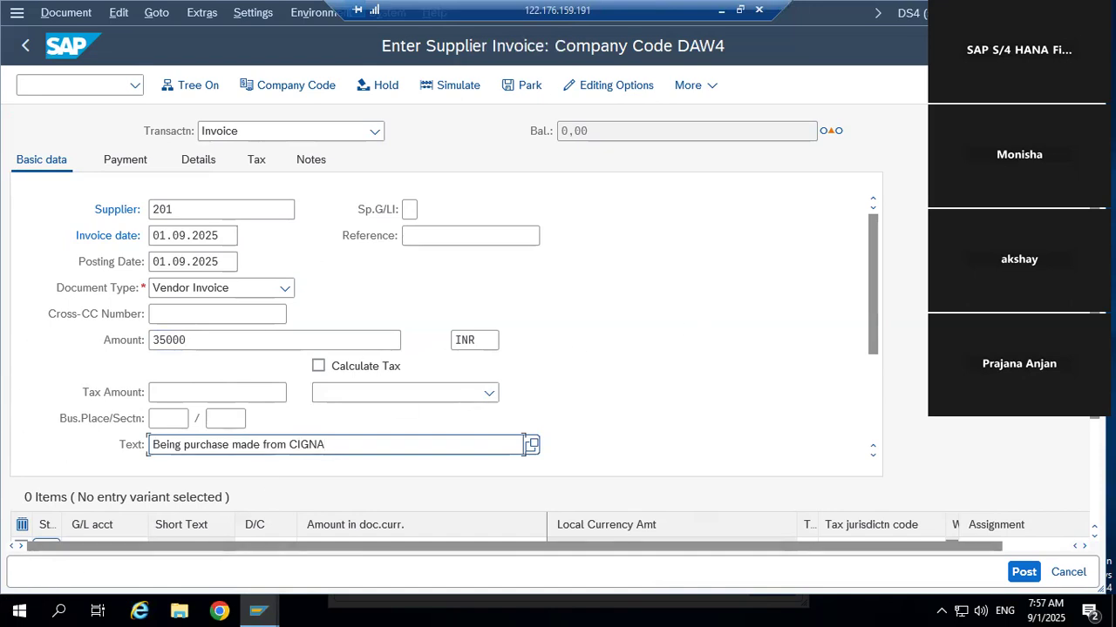
- Enter the Purchases a/c as a debit line item and copy the invoice amount 35000 into its document currency amount
scroll(80, 437, "down", 2)
key("Tab")
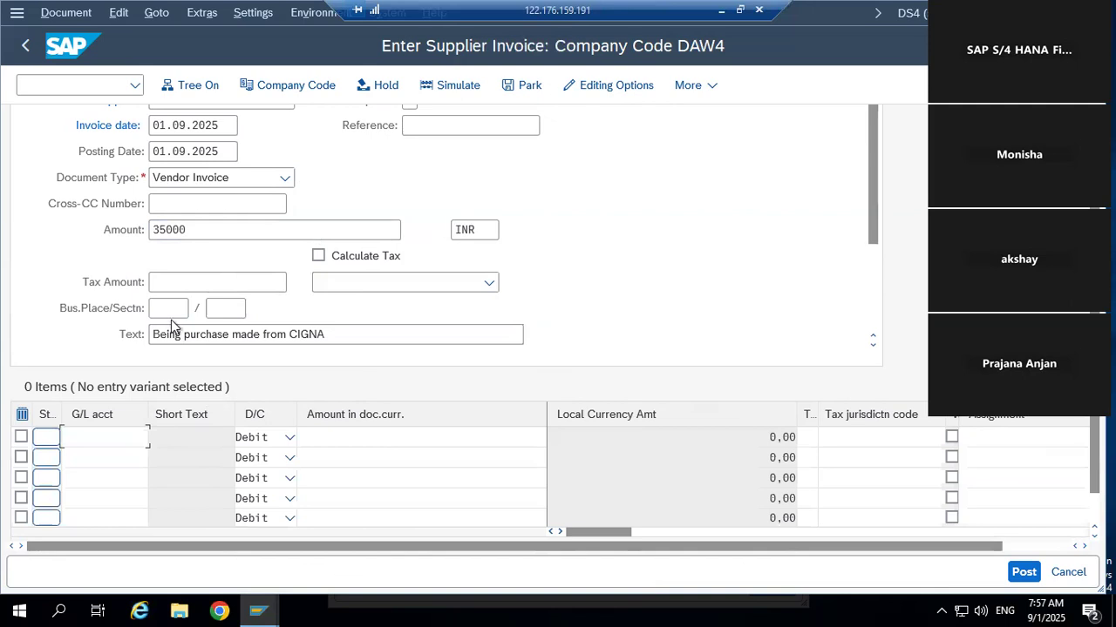
scroll(173, 324, "up", 2)
left_click_drag(154, 301, 403, 297)
key("ctrl+c")
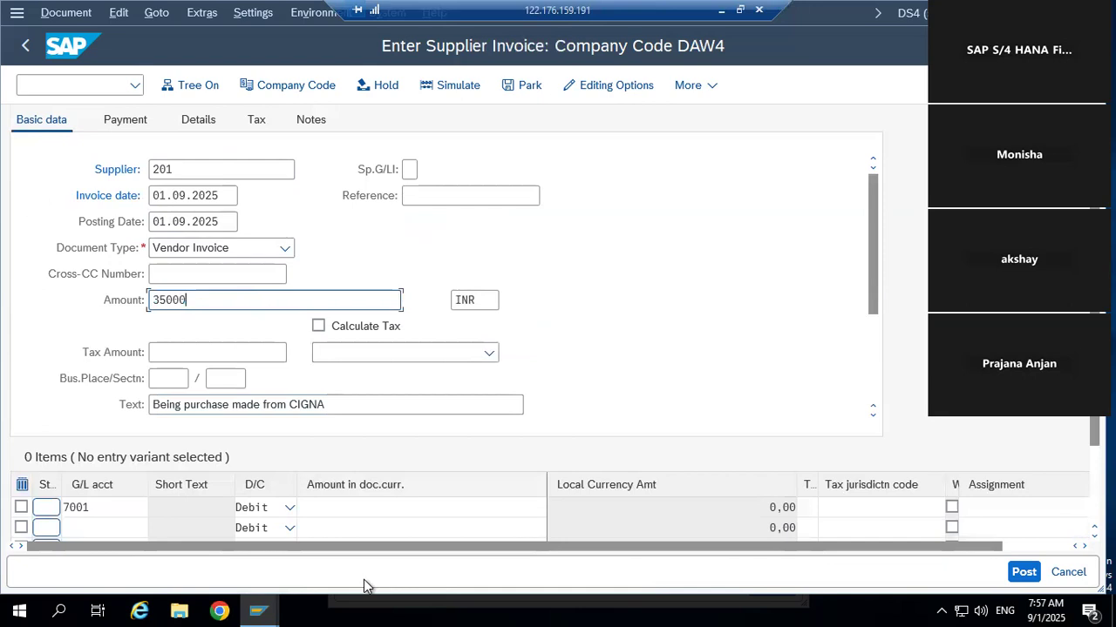
left_click(381, 506)
key("ctrl+v")
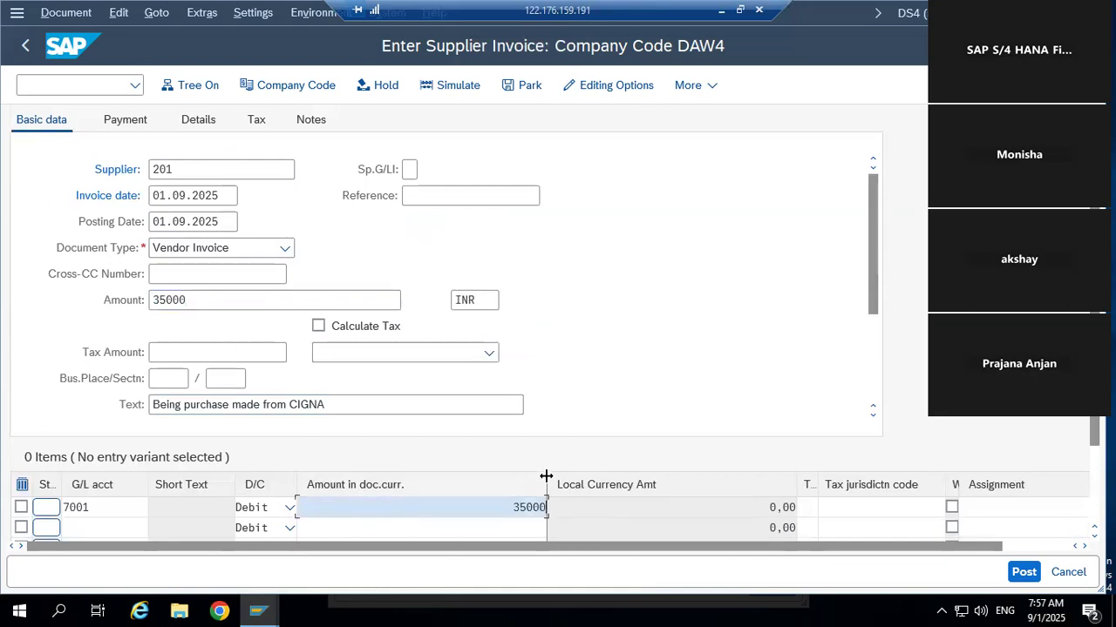
- Copy the invoice text "Being purchase made from CIGNA" into the purchases line item and post the Cigna invoice
left_click_drag(545, 478, 385, 485)
left_click_drag(617, 485, 484, 484)
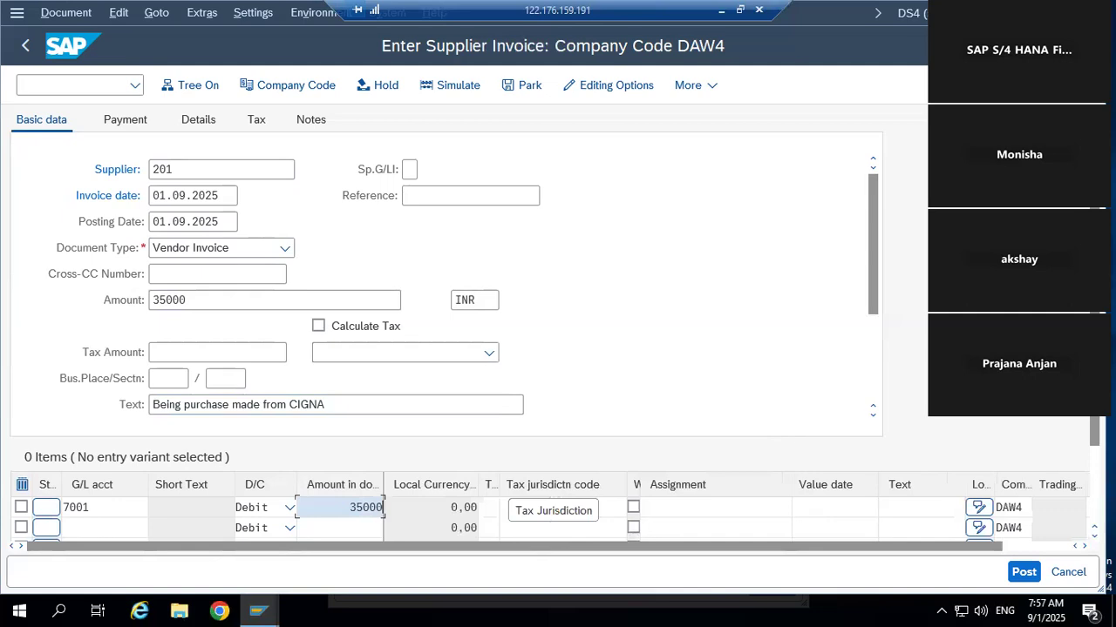
left_click_drag(154, 405, 474, 394)
key("ctrl+c")
left_click(821, 513)
key("ctrl+v")
key("Return")
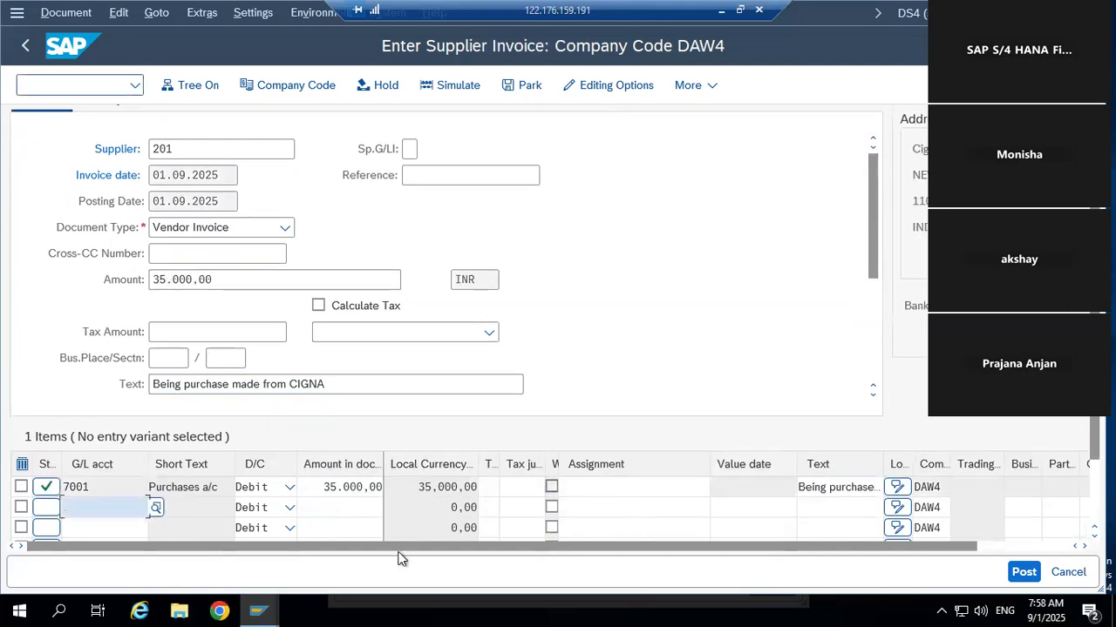
left_click(65, 13)
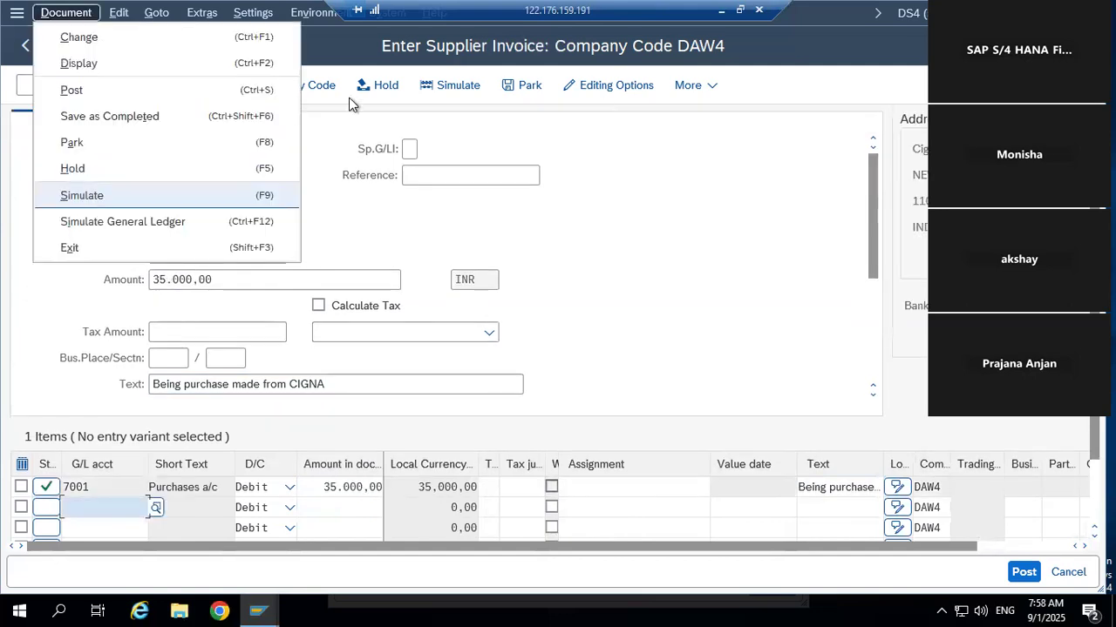
key("Return")
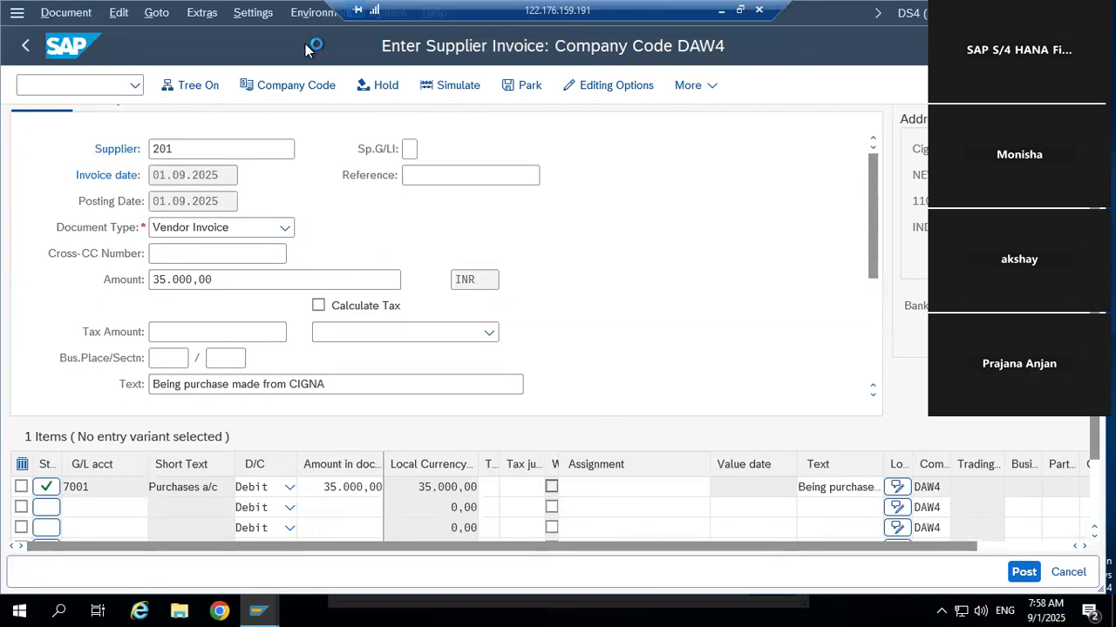
- Search the suppliers of company code DAW4 and select MAC PVT LTD for the next invoice
left_click(305, 212)
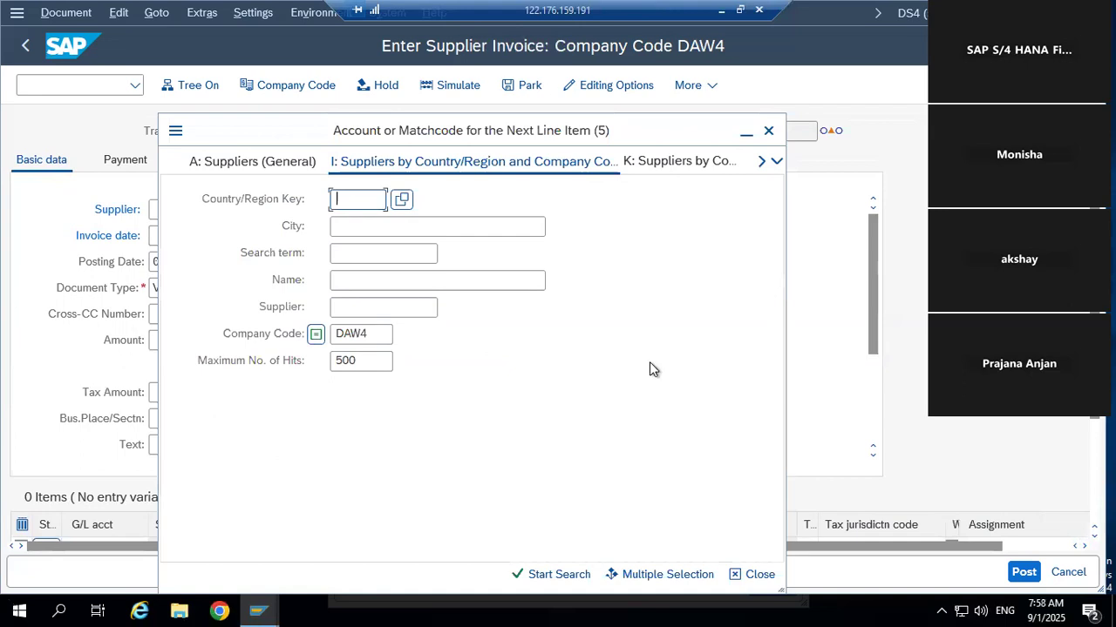
left_click(559, 574)
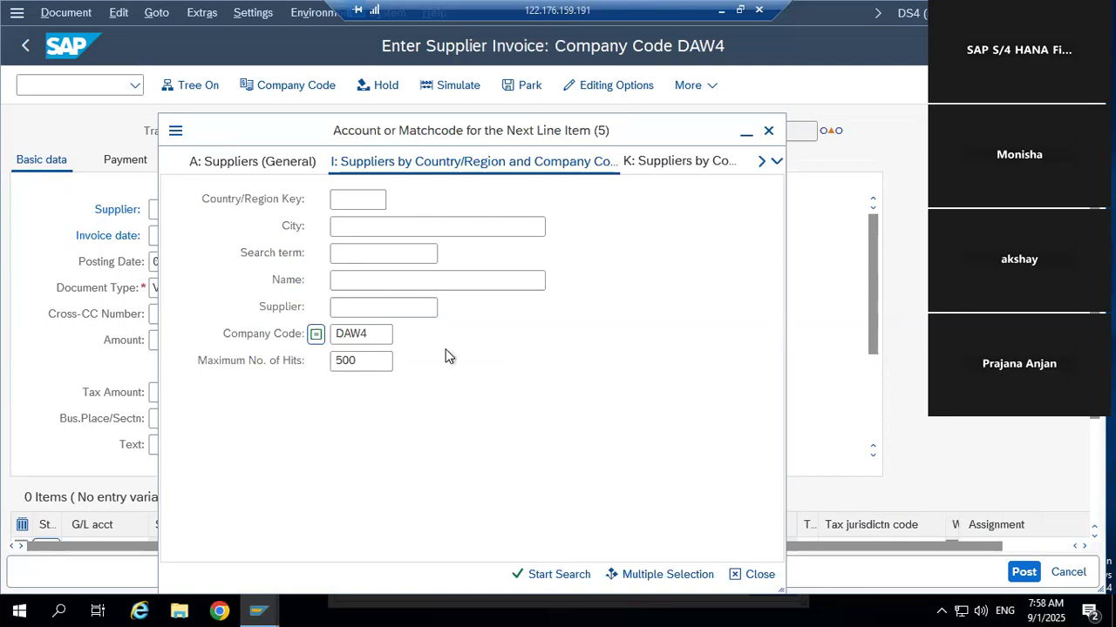
key("Return")
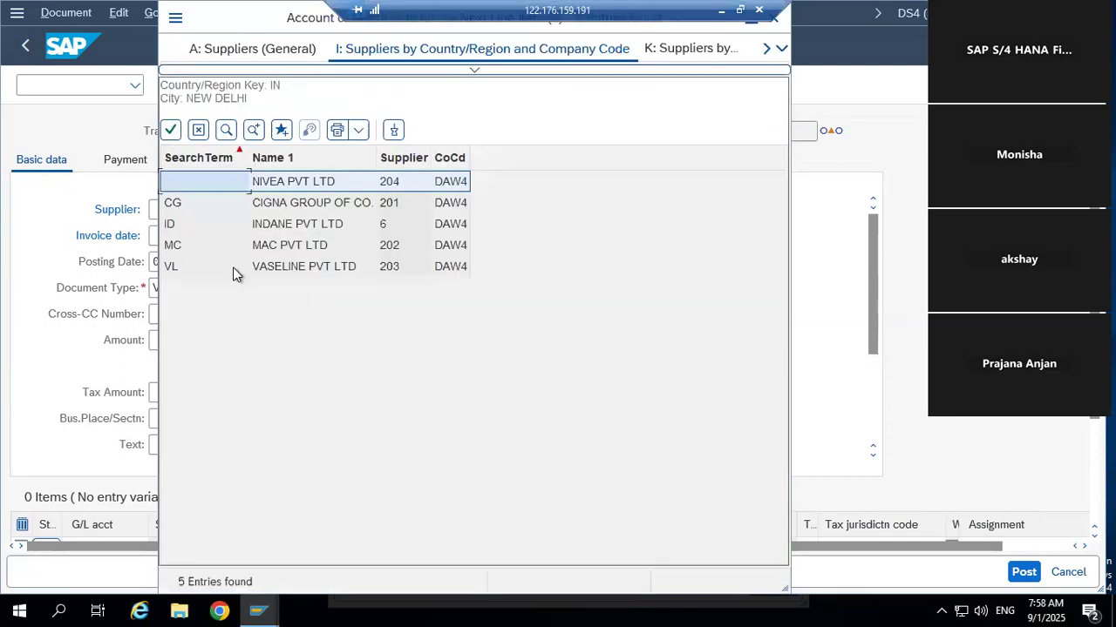
double_click(281, 250)
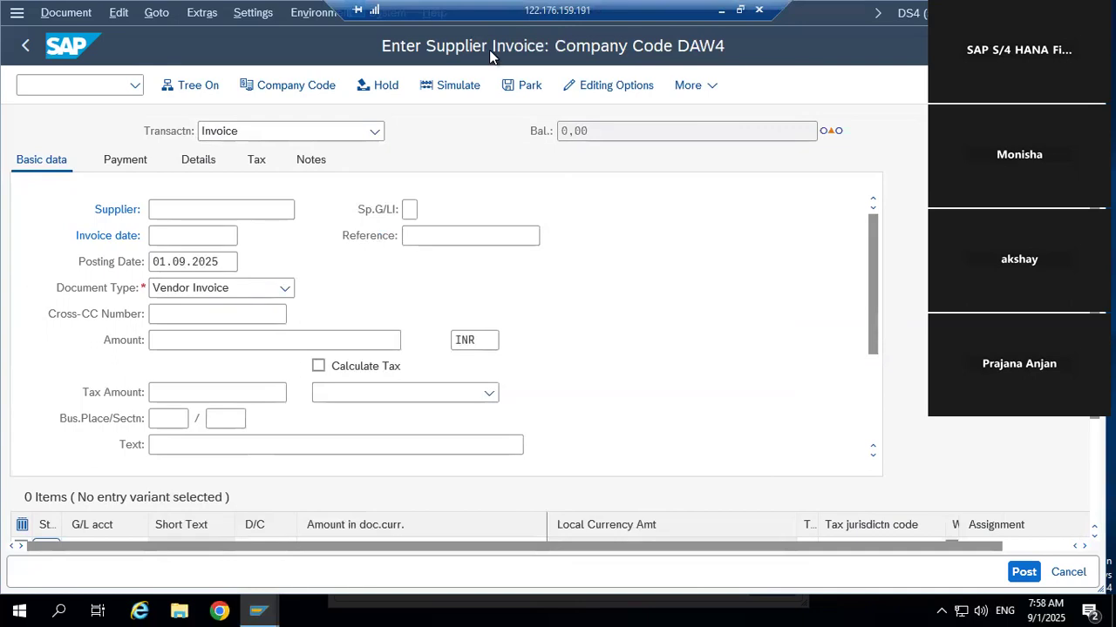
- Copy the posting date 01.09.2025 into the invoice date
left_click(155, 264)
left_click_drag(219, 264, 245, 267)
left_click(229, 261)
left_click(217, 239)
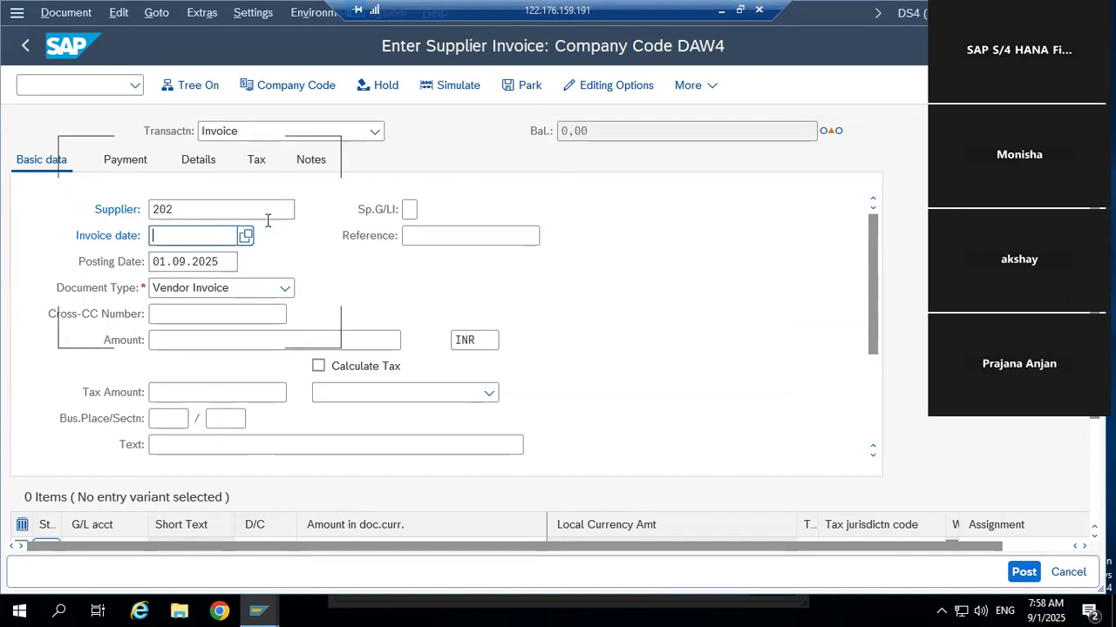
key("ctrl+v")
- Reselect MAC PVT LTD as the supplier and set the invoice amount to 20000 INR
key("Return")
left_click(584, 577)
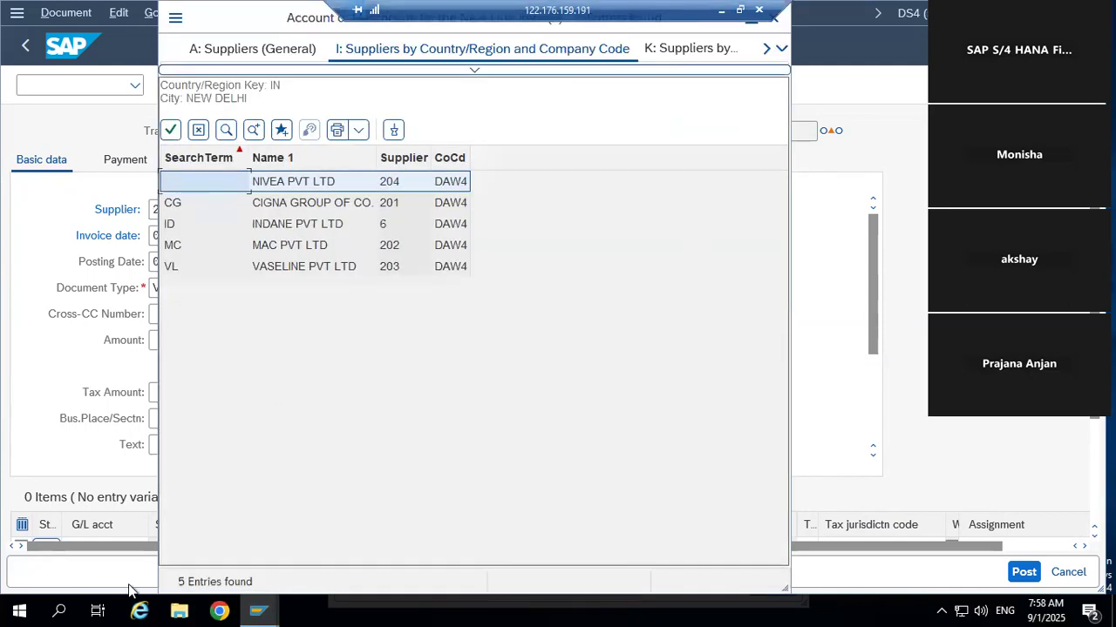
double_click(316, 245)
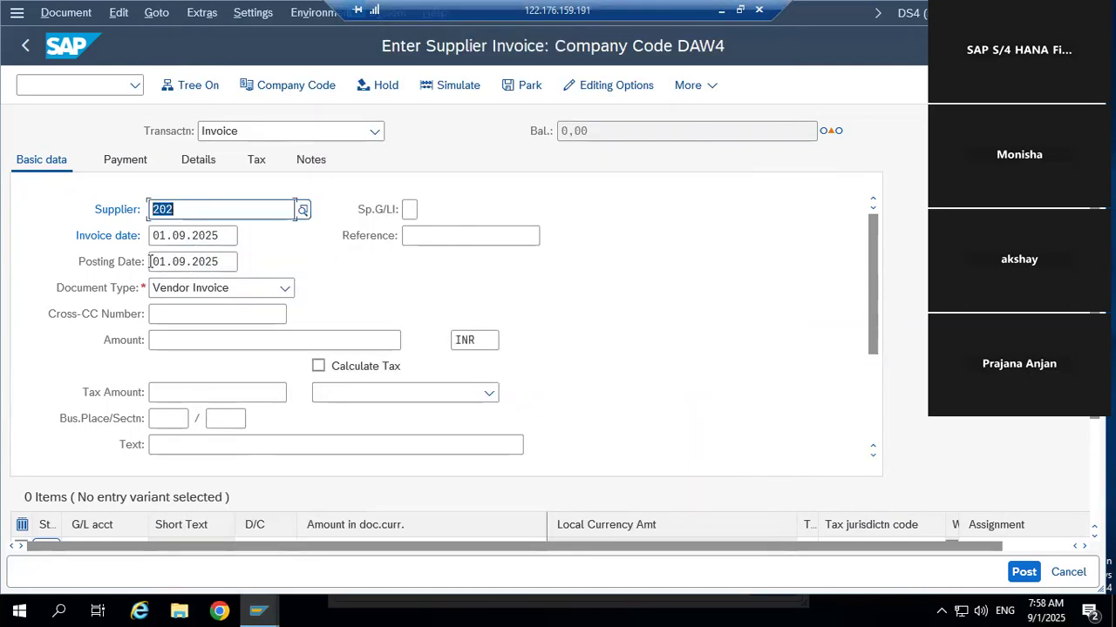
left_click(169, 341)
type("20000")
- Enter the invoice text "Being puchase made from MAC"
left_click(249, 448)
type("Be")
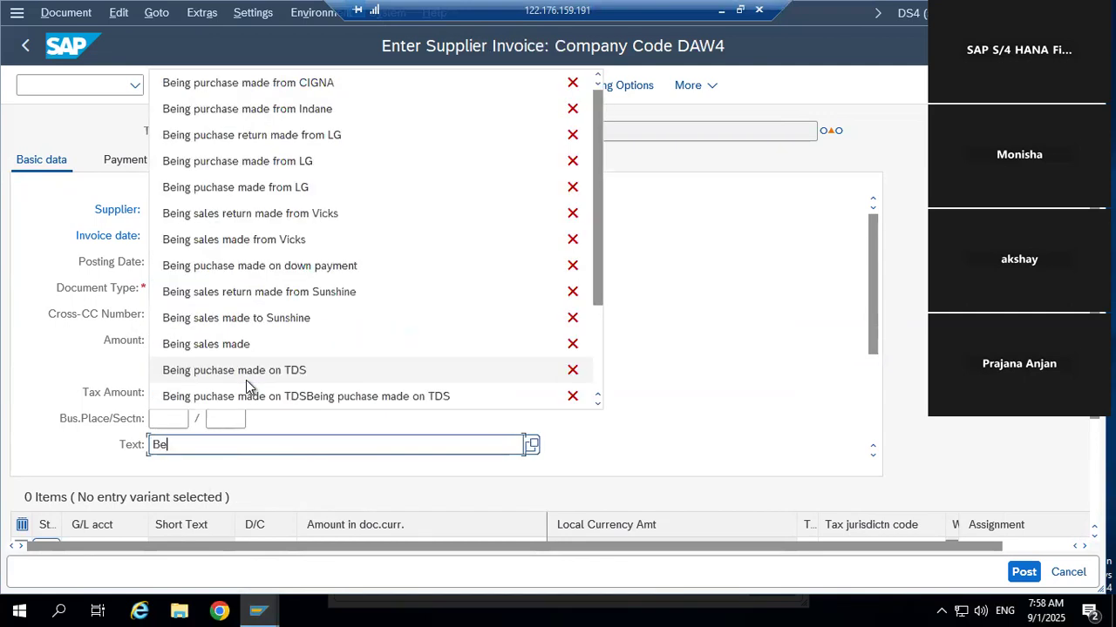
type("ing pu")
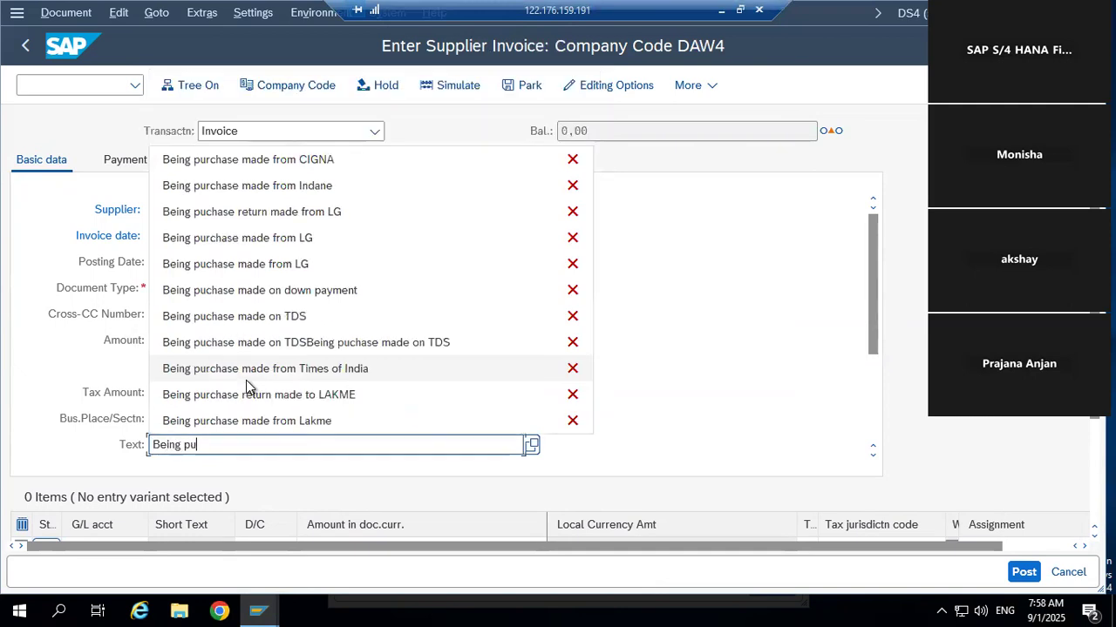
type("chase ")
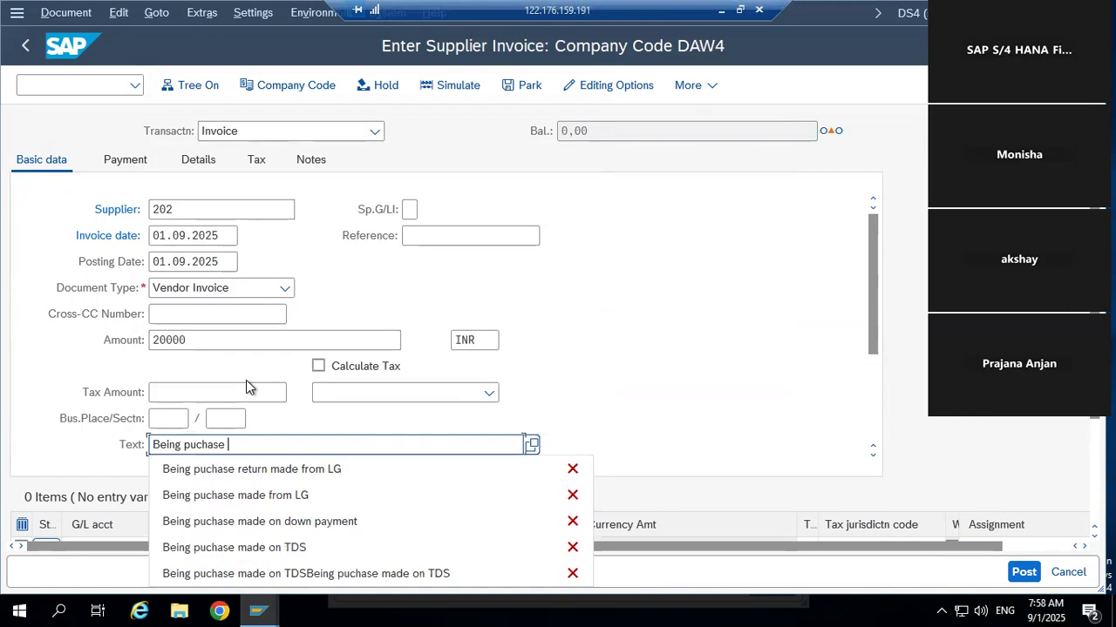
type("made form")
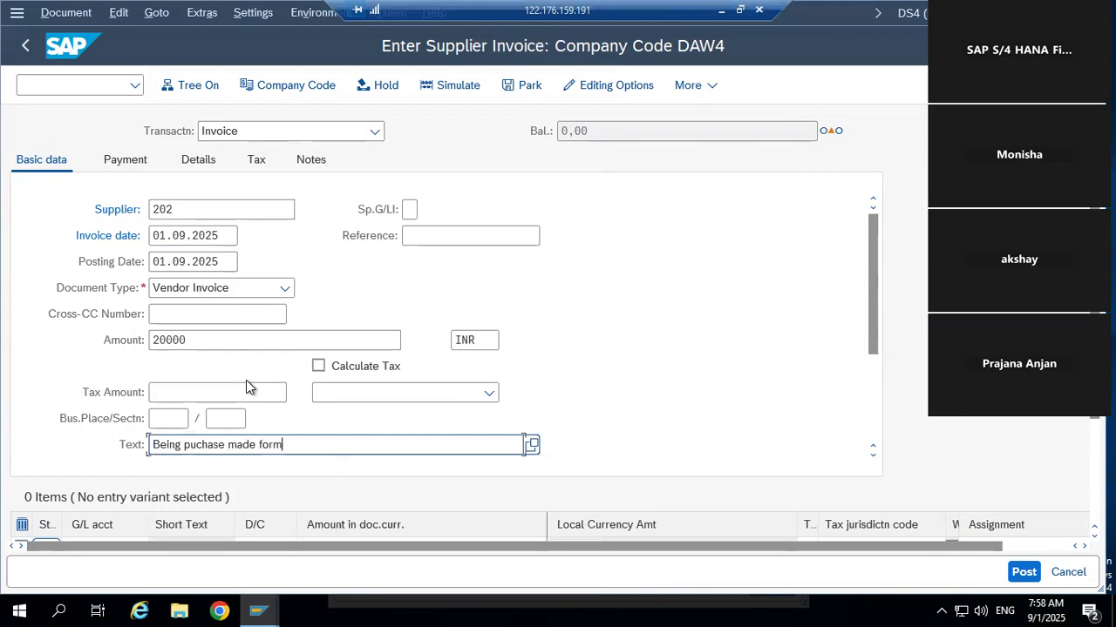
key("BackSpace")
key("BackSpace")
key("BackSpace")
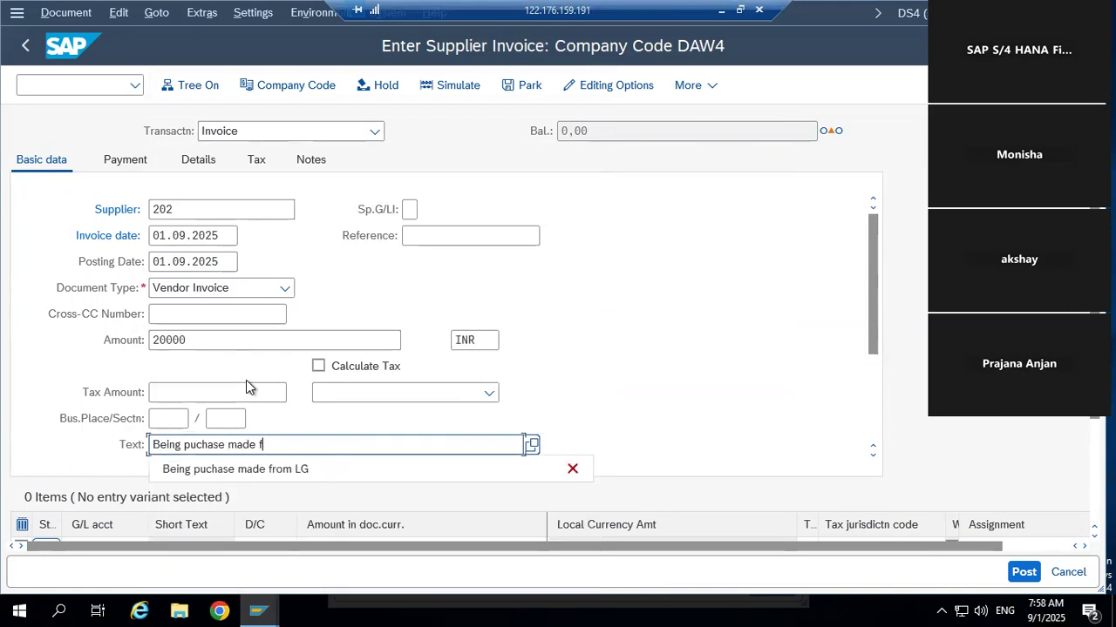
type("rom M")
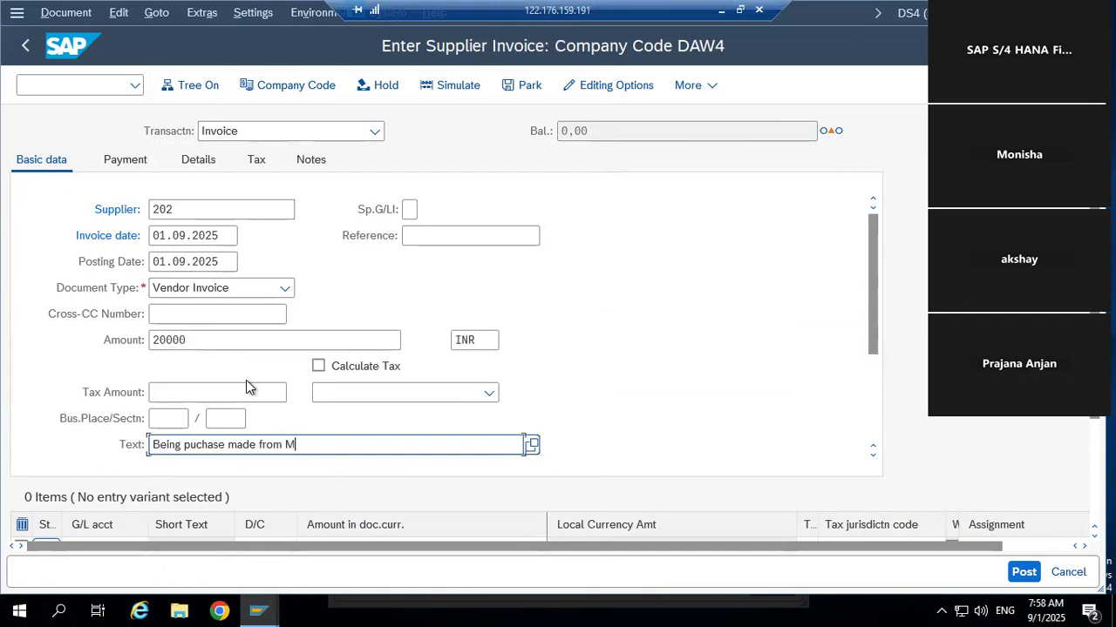
type("AC")
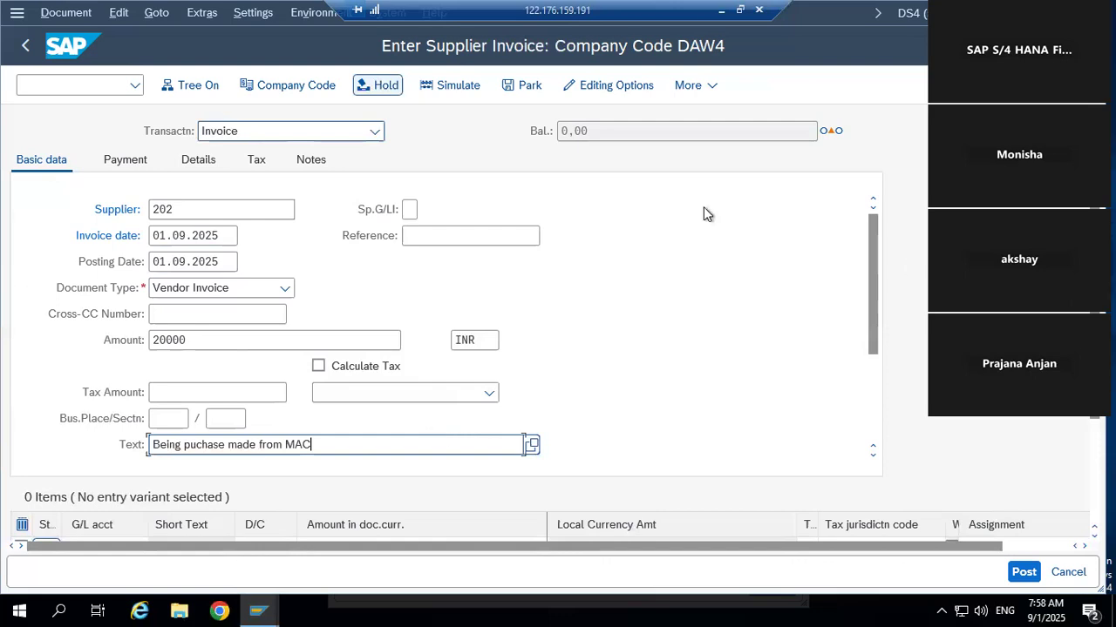
- Search the general ledger accounts and select the purchases account for the first line item
scroll(688, 183, "down", 3)
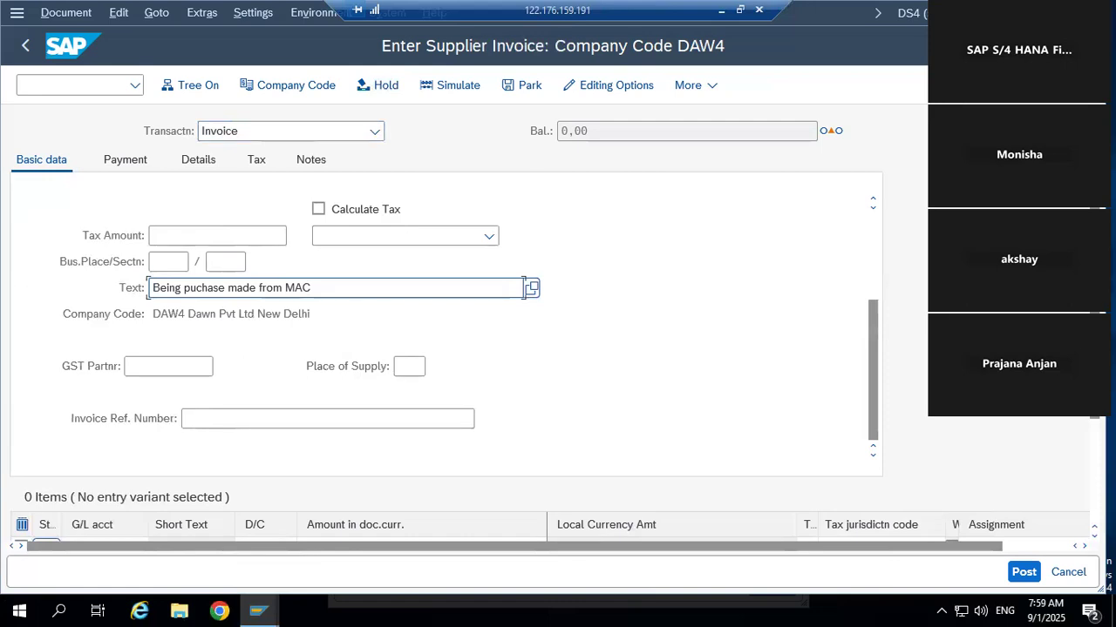
scroll(306, 338, "down", 3)
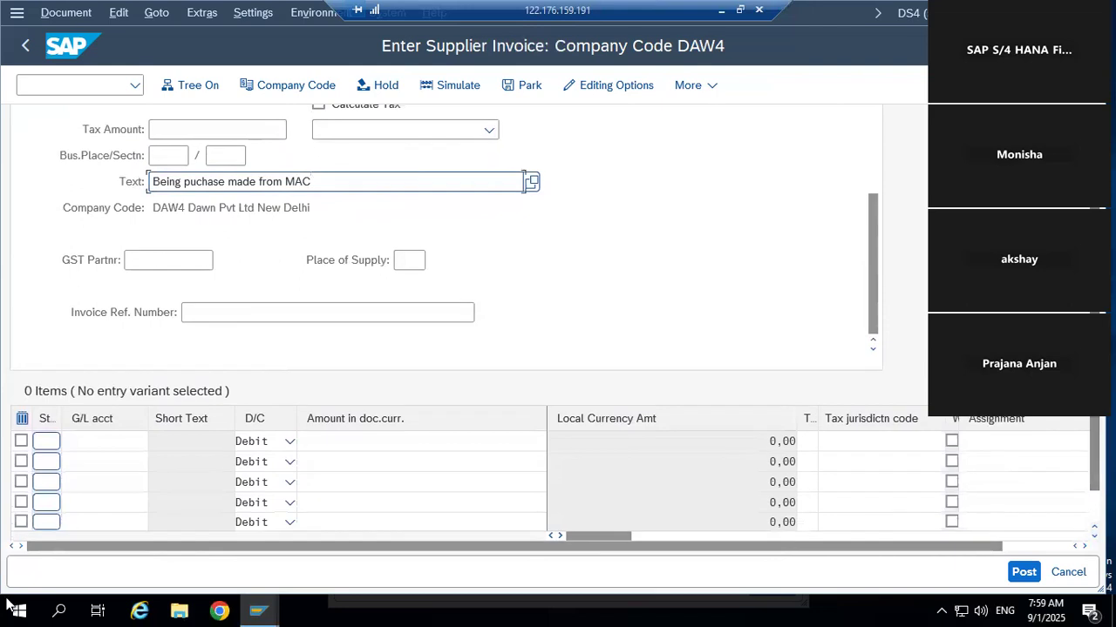
left_click(96, 441)
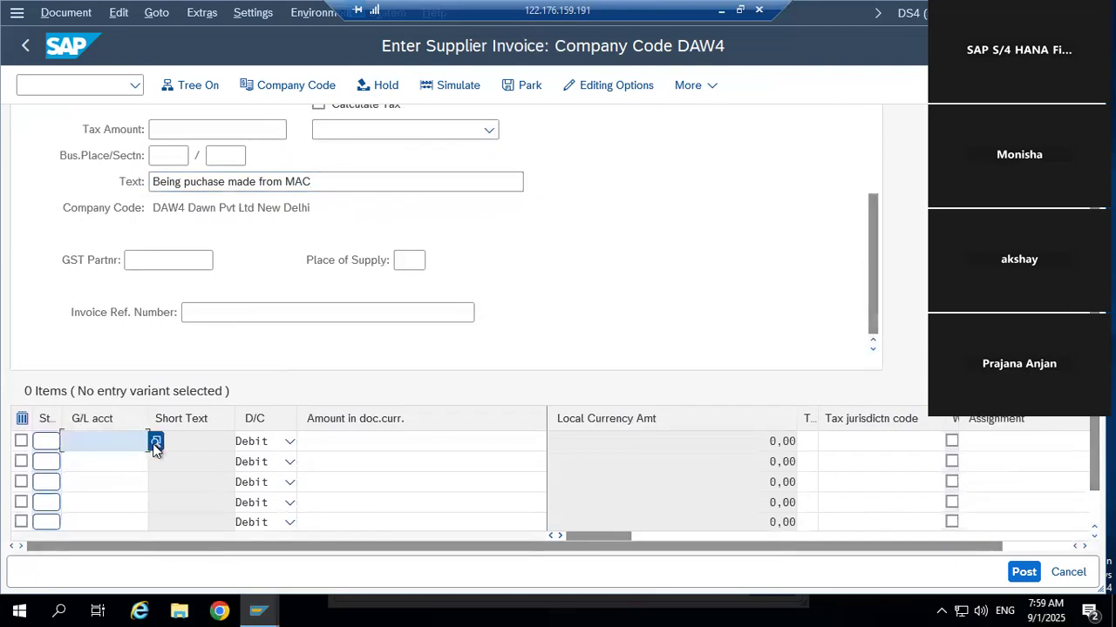
key("F4")
left_click(453, 574)
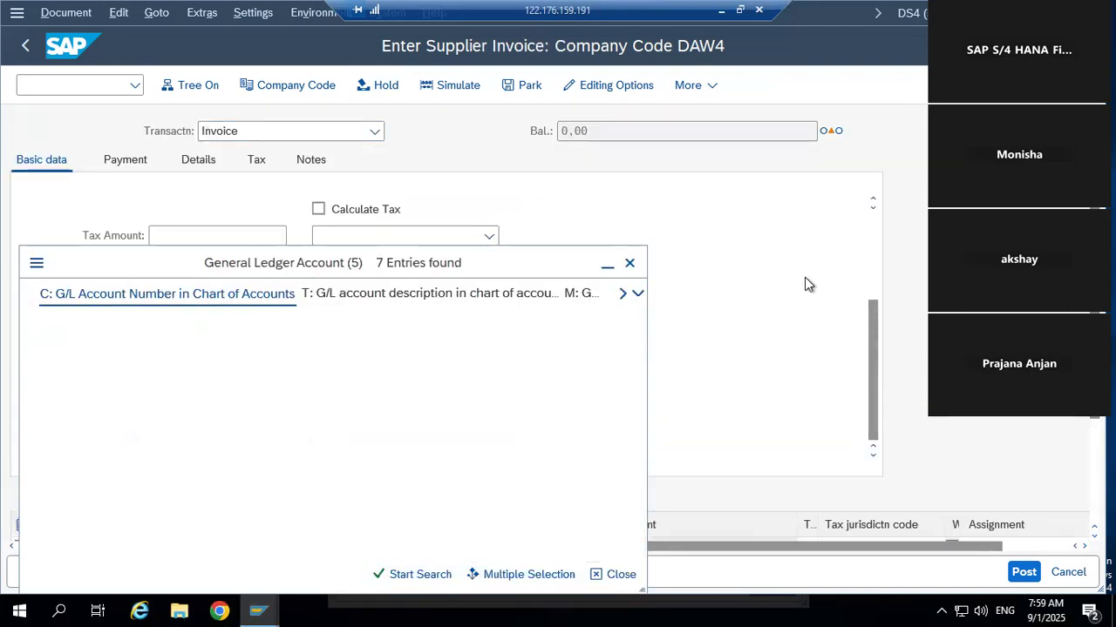
double_click(192, 253)
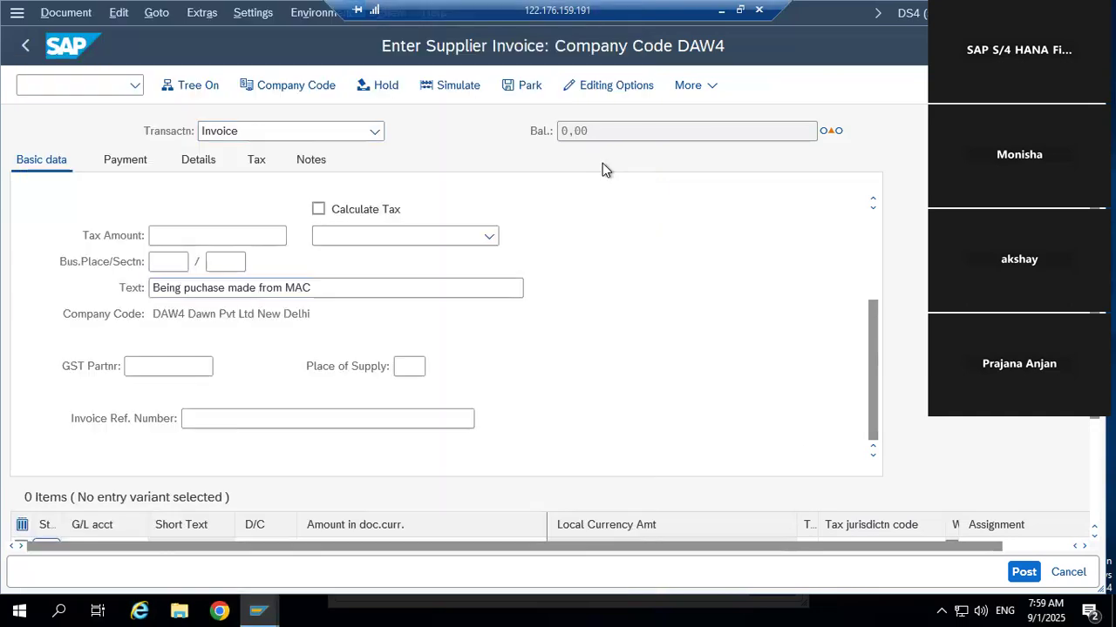
- Copy the invoice amount 20000 into the document currency amount of the purchases debit line
left_click(348, 509)
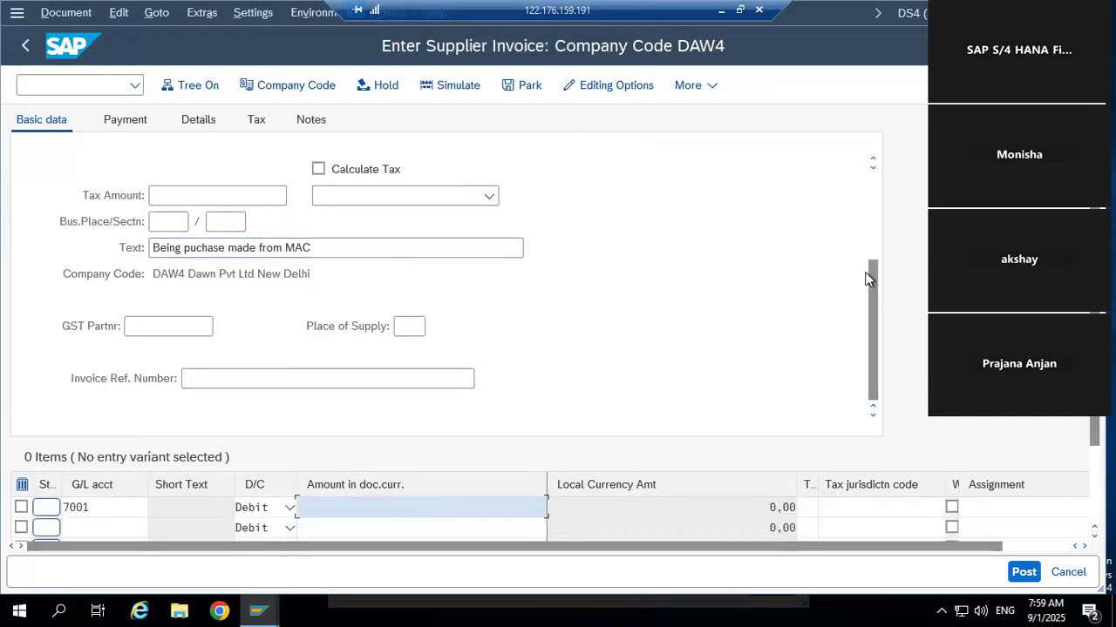
left_click_drag(872, 283, 868, 242)
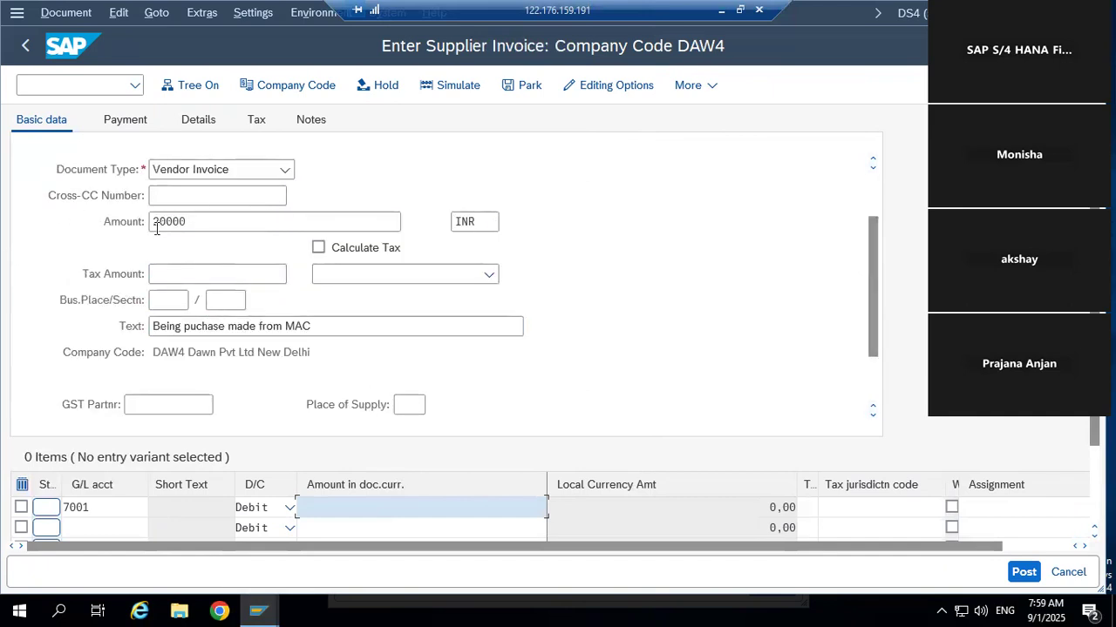
left_click_drag(153, 222, 356, 244)
key("ctrl+c")
left_click(433, 512)
key("ctrl+v")
key("Down")
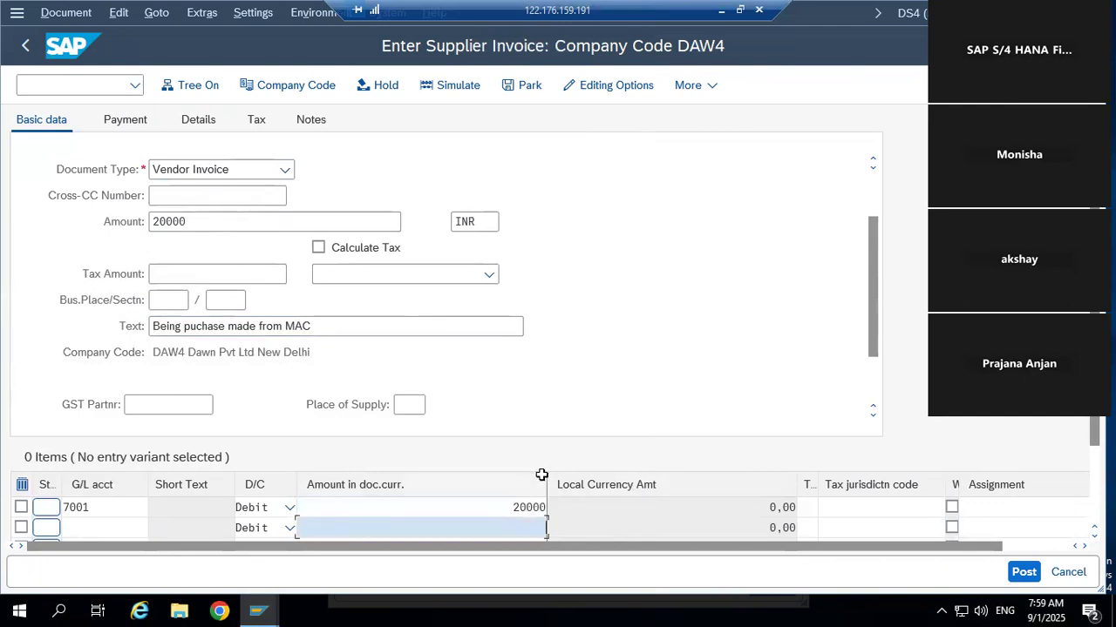
- Copy the invoice text "Being puchase made from MAC" into the purchases line item and post the MAC invoice
left_click_drag(518, 481, 401, 481)
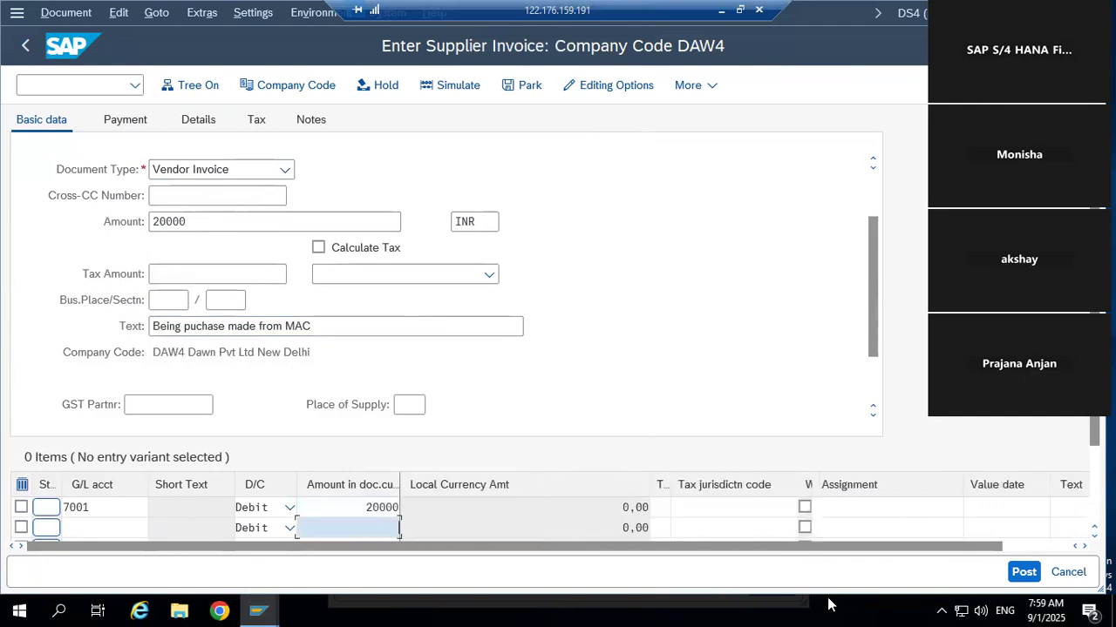
left_click_drag(153, 326, 600, 351)
key("End")
left_click(1087, 507)
key("Return")
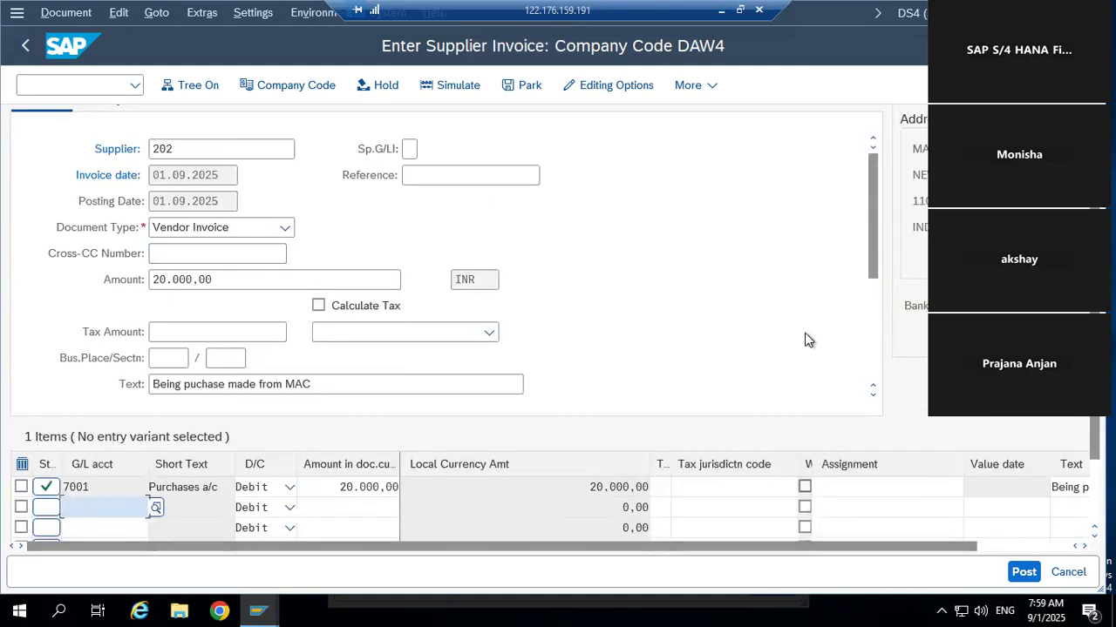
key("ctrl+s")
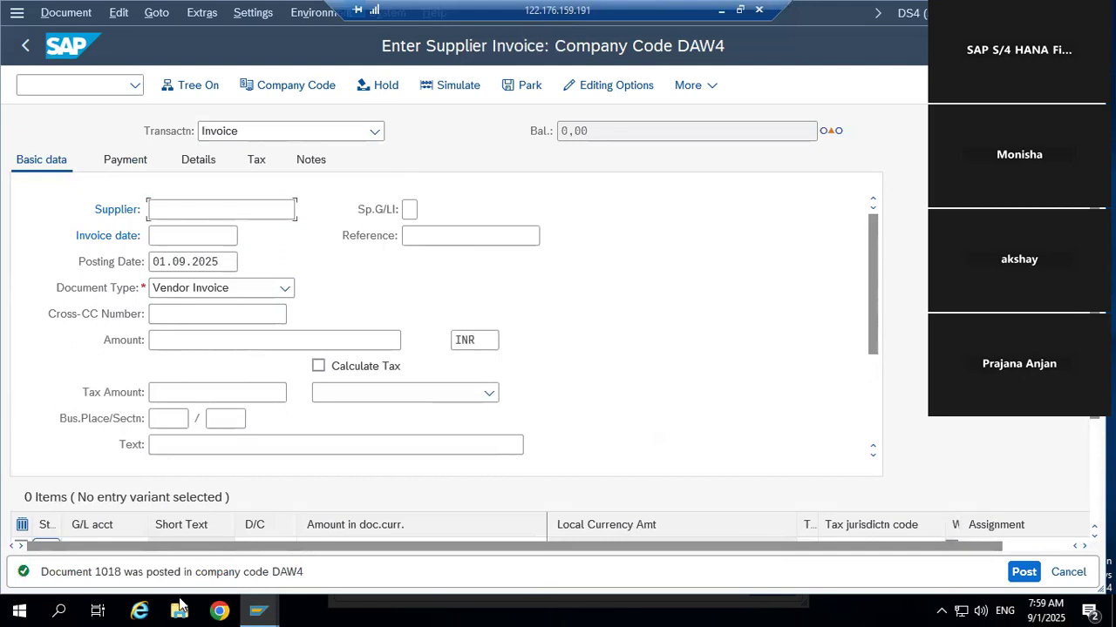
- Fill in the next invoice's header with supplier MAC PVT LTD, invoice date 01.09.2025 and amount 10000 INR
key("F4")
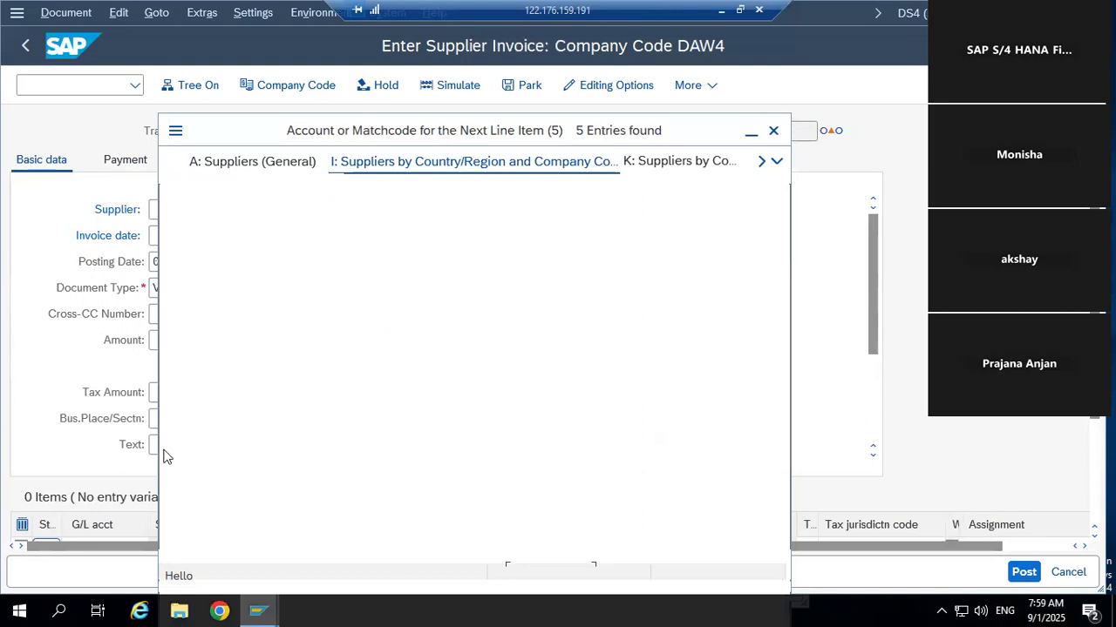
double_click(284, 250)
left_click_drag(152, 263, 299, 271)
key("ctrl+c")
left_click(192, 233)
key("ctrl+v")
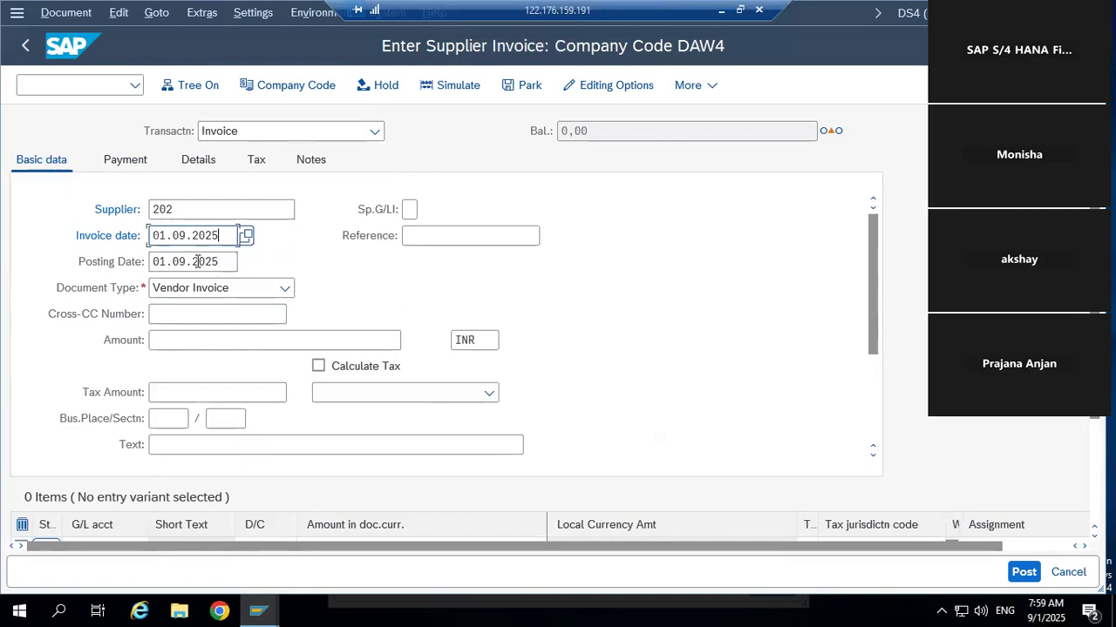
left_click(191, 339)
type("10000")
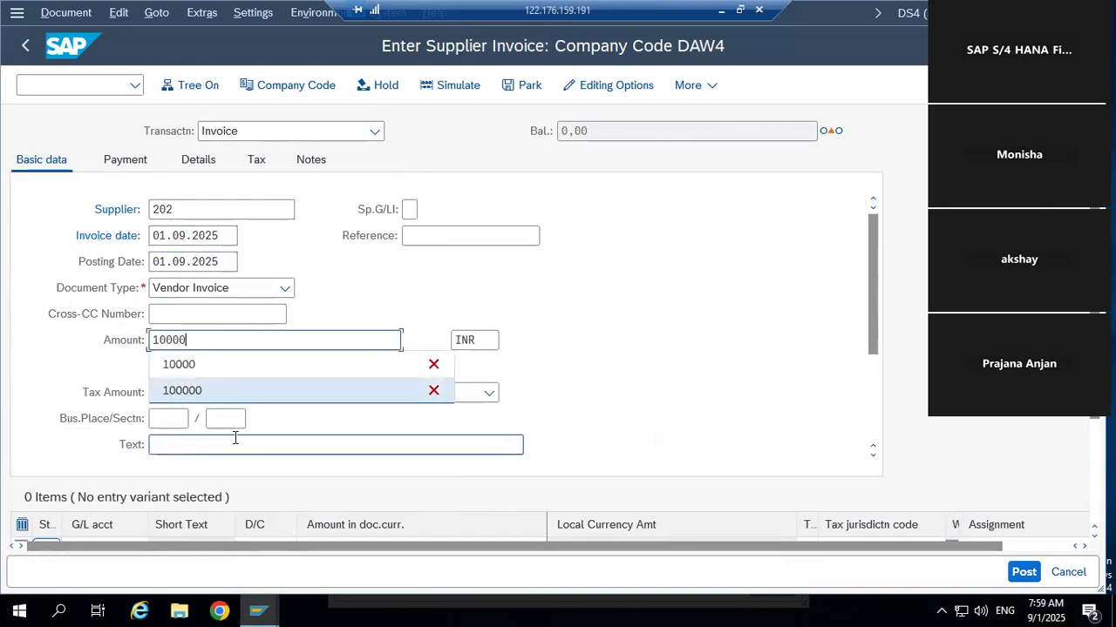
- Set the invoice text to "Being puchase made from MAC" and select purchases account 7001 for the first line item
left_click(234, 439)
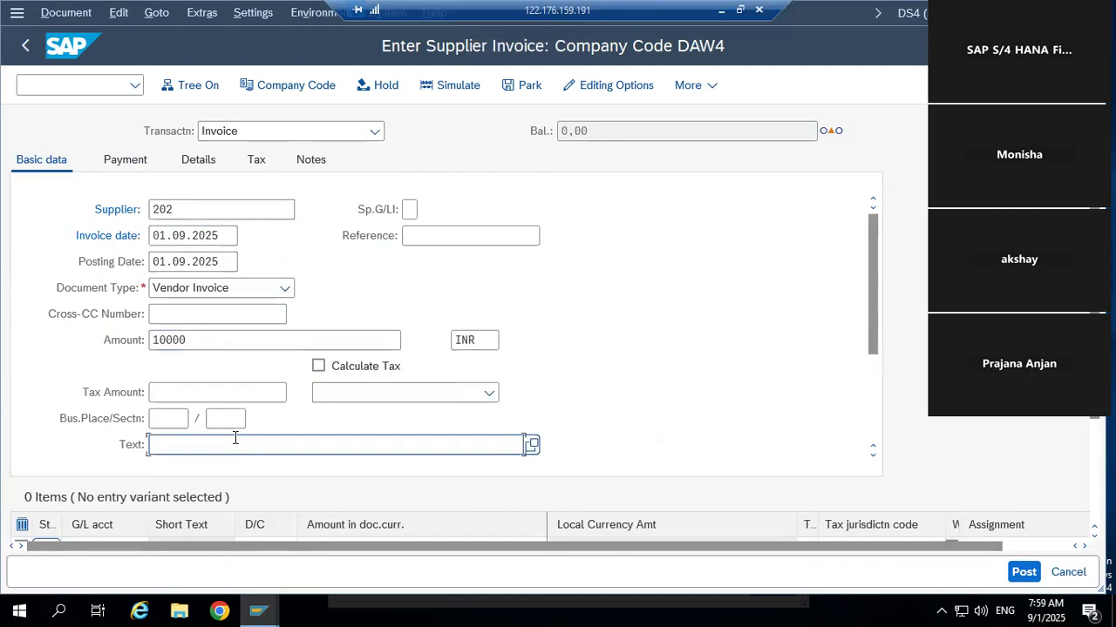
type("B")
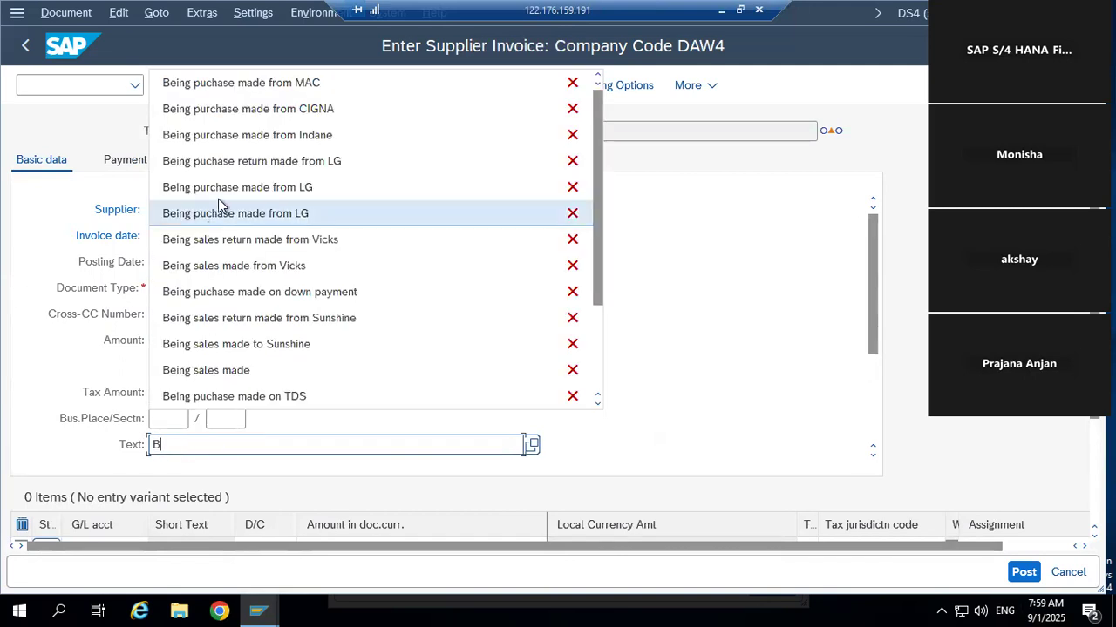
left_click(296, 84)
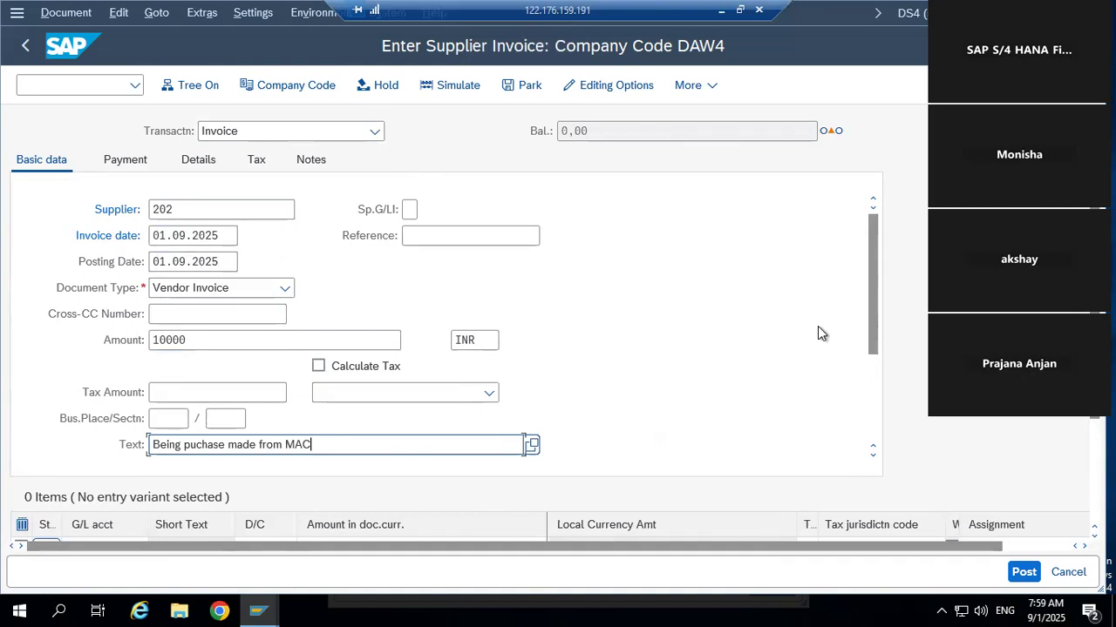
scroll(18, 521, "down", 1)
left_click(108, 462)
left_click(154, 464)
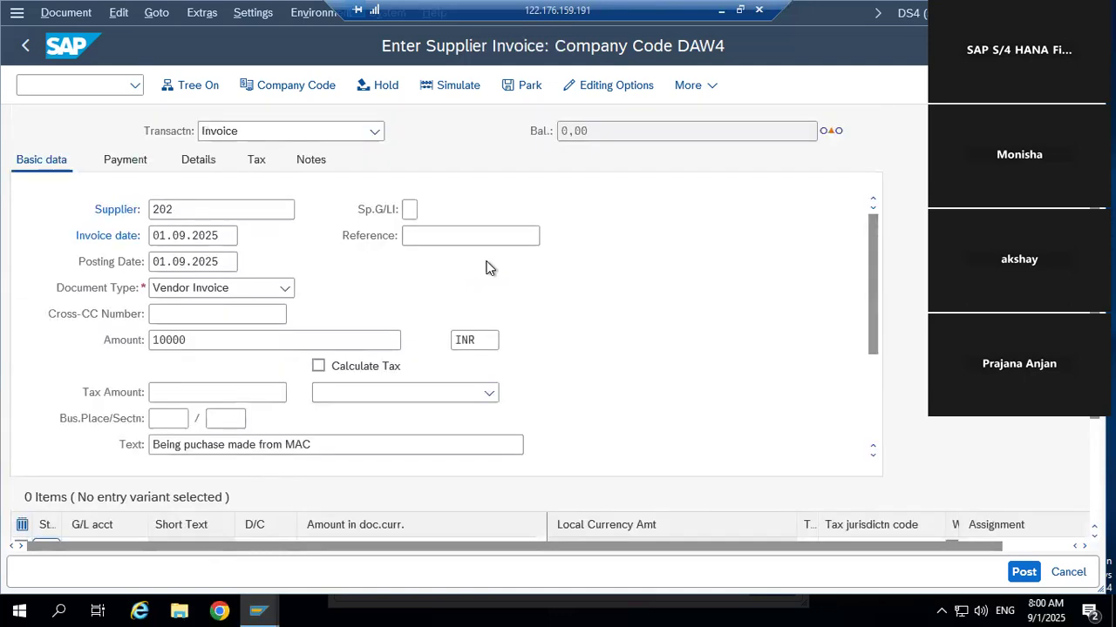
- Copy the invoice amount 10000 into the document currency amount of the purchases debit line
scroll(488, 266, "down", 1)
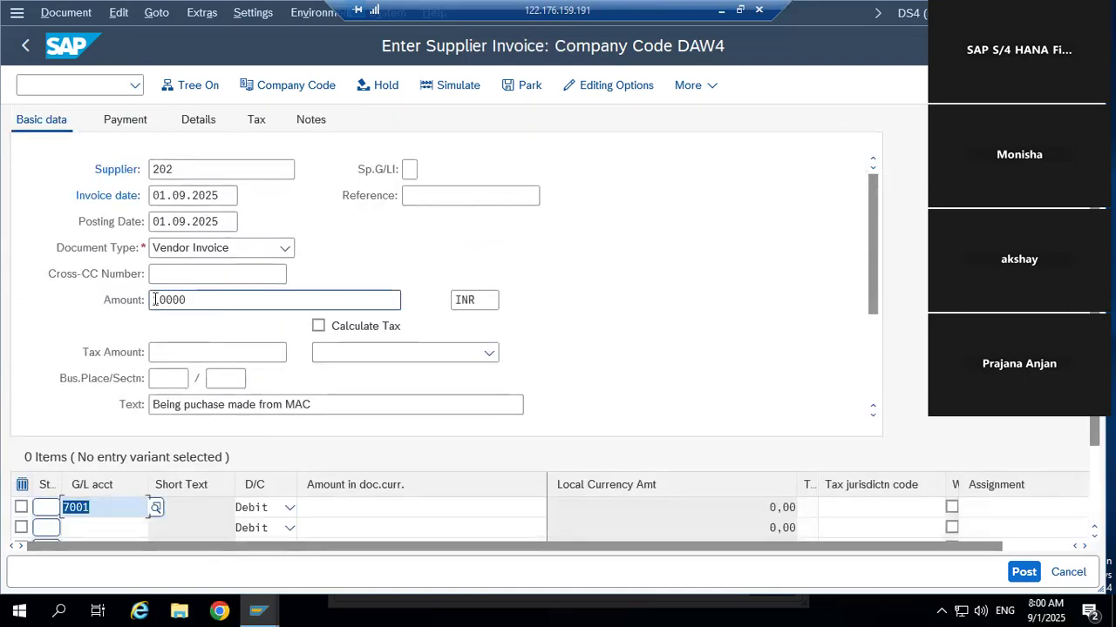
left_click_drag(154, 299, 233, 305)
key("ctrl+c")
left_click(424, 501)
key("ctrl+v")
- Copy the invoice text into the purchases line item's text and post the 10000 INR MAC invoice
left_click_drag(546, 478, 367, 471)
left_click_drag(153, 402, 460, 411)
key("ctrl+c")
left_click(1050, 507)
key("ctrl+v")
key("Return")
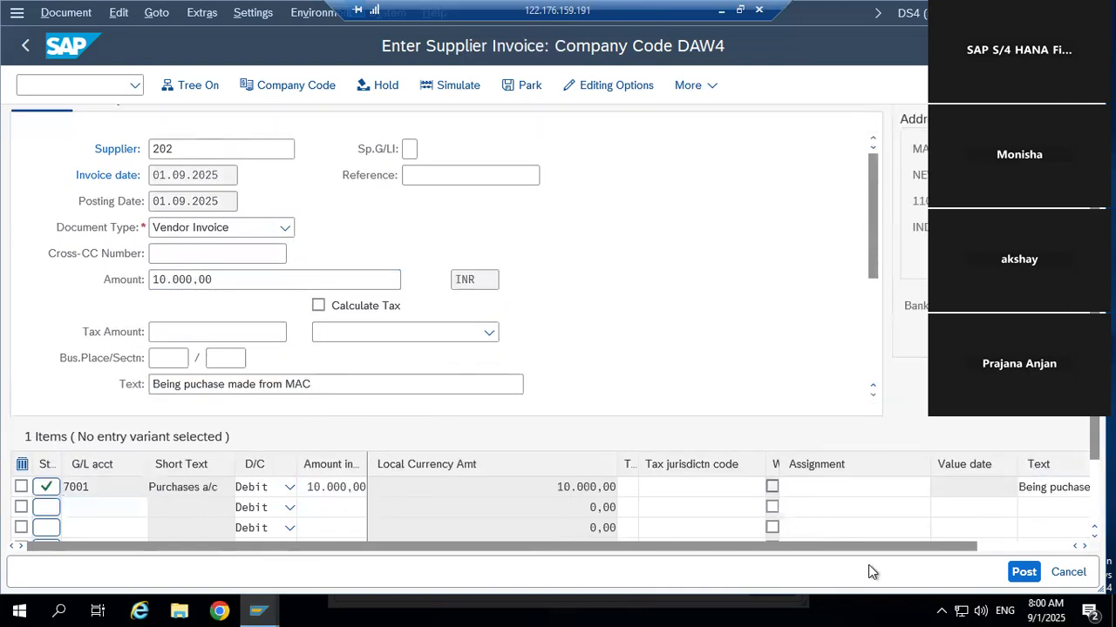
key("ctrl+s")
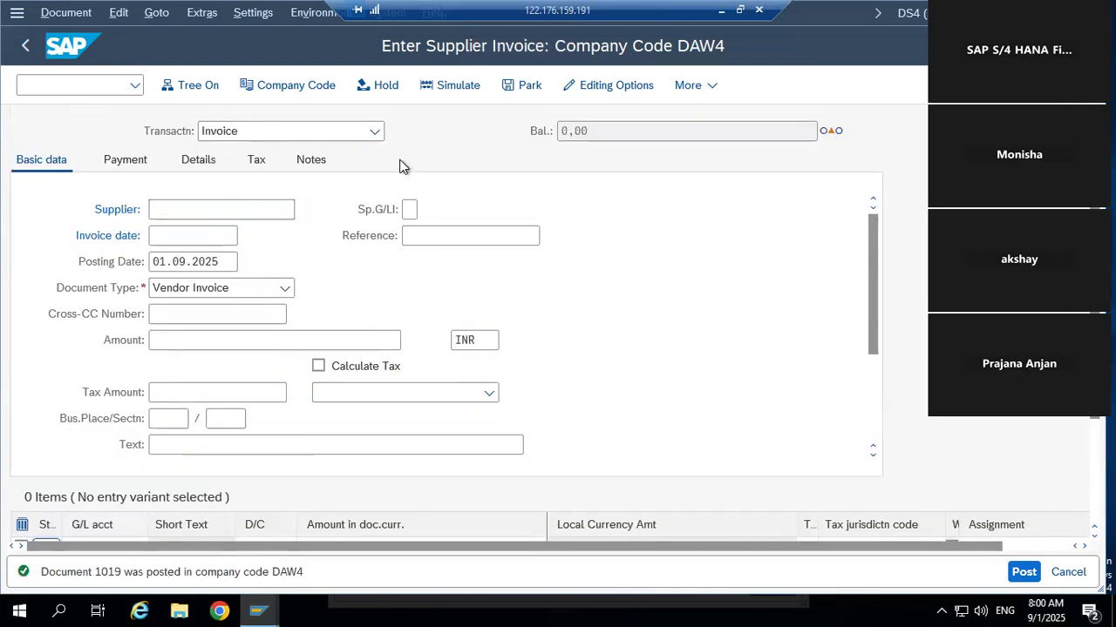
- Search the suppliers, select INDANE PVT LTD for the next invoice, and set the invoice date to 01.09.2025
key("F4")
left_click(568, 572)
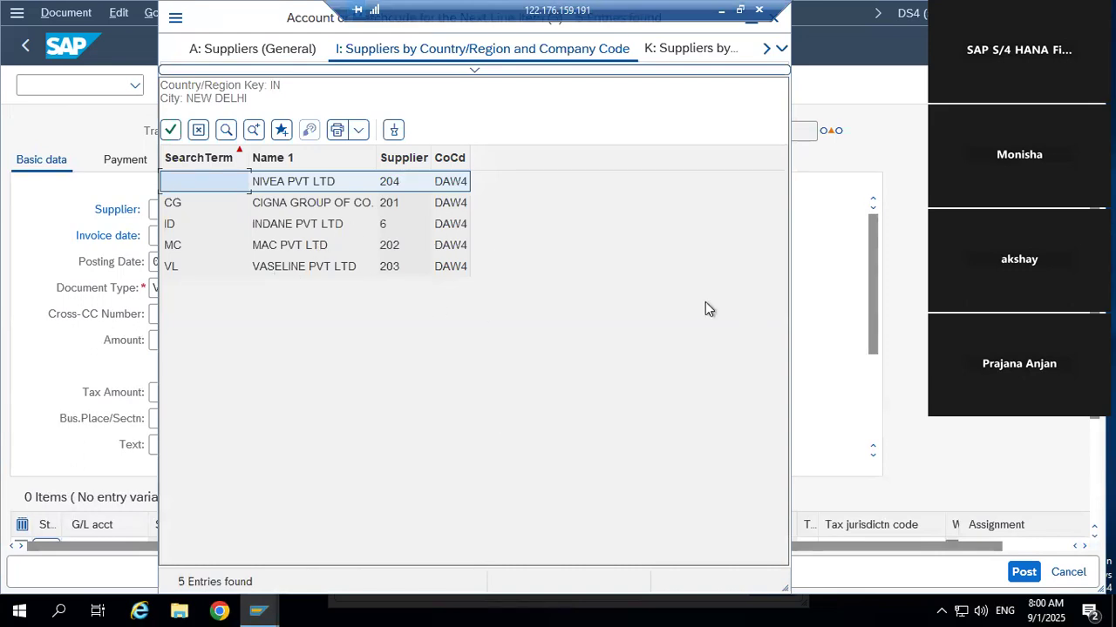
double_click(386, 224)
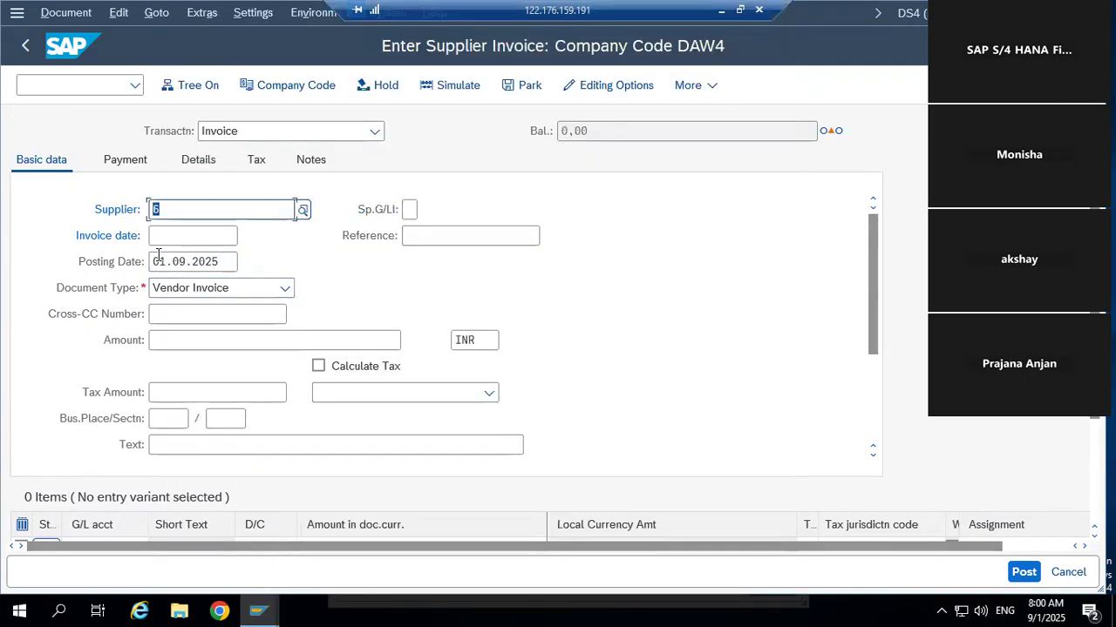
left_click_drag(155, 262, 184, 263)
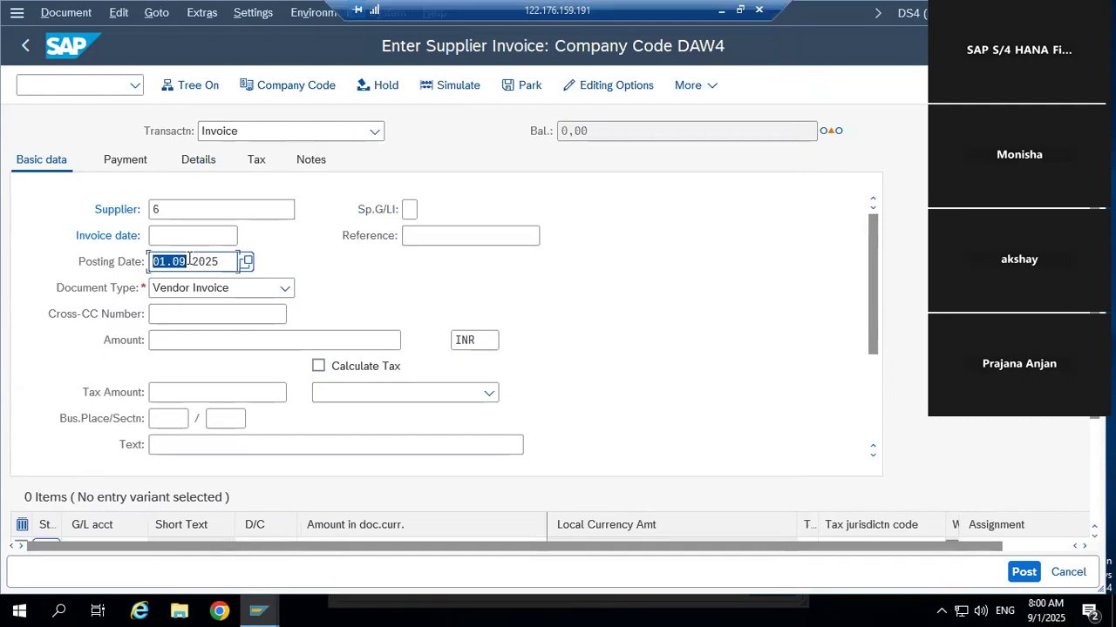
left_click(207, 242)
key("ctrl+v")
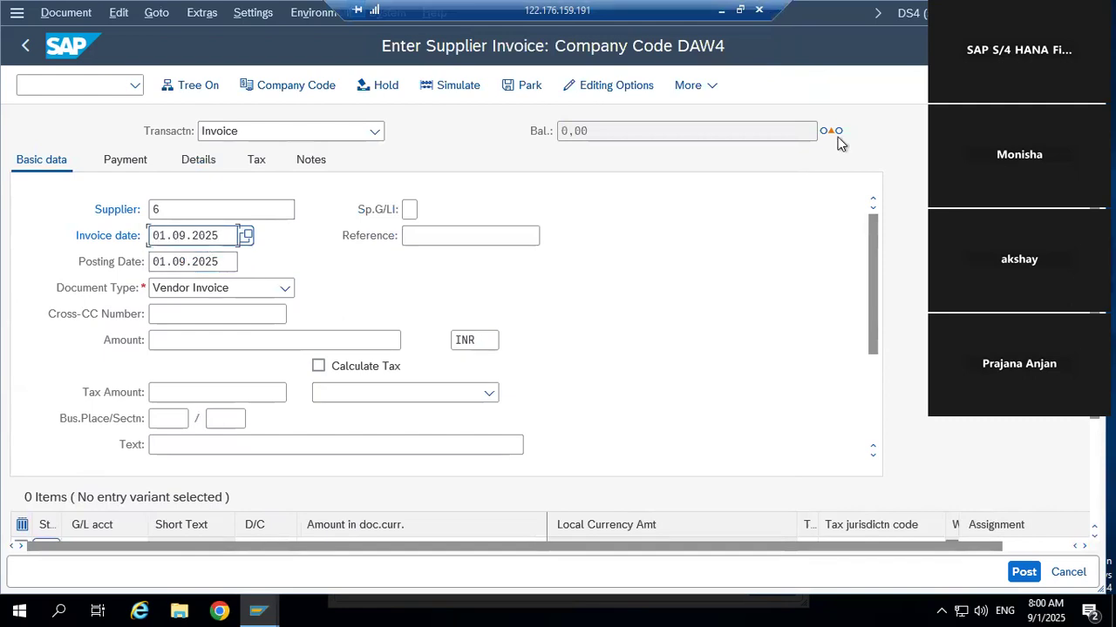
- Set the Indane invoice's amount to 25000 and its text to "Being purchase made from Indane"
left_click(236, 341)
type("25000")
left_click(250, 443)
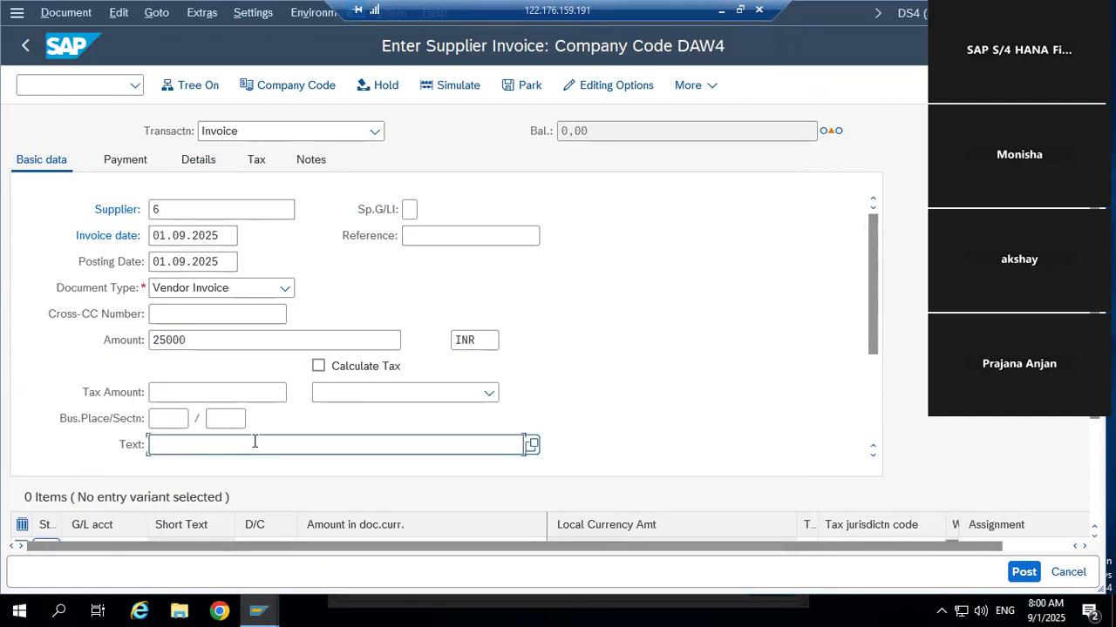
type("B")
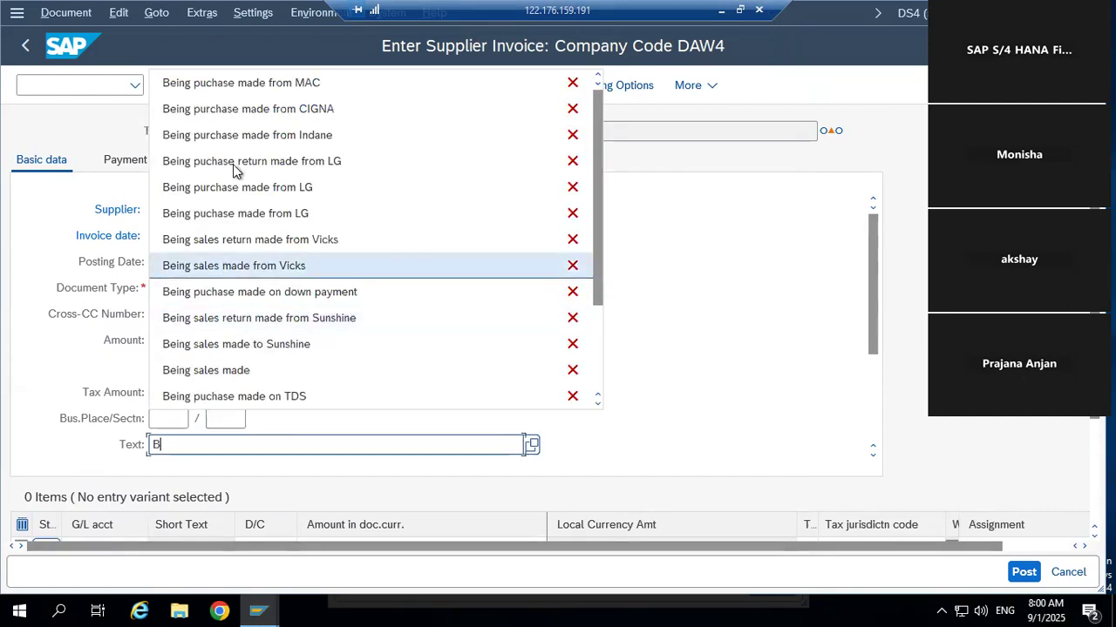
left_click(292, 135)
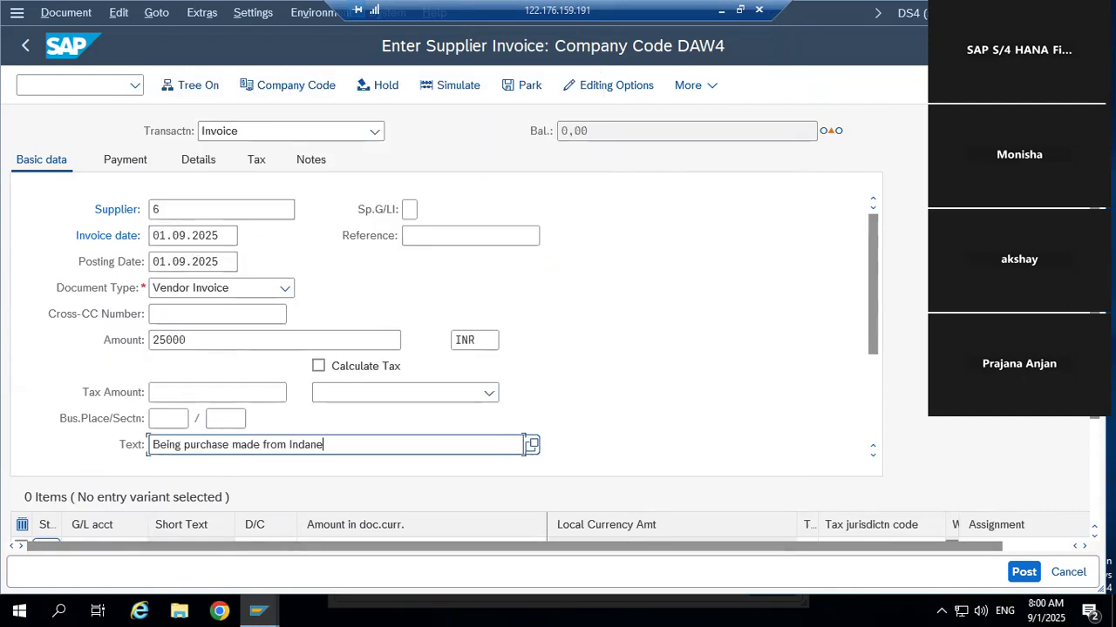
- Assign purchases account 7001 to the first line item and copy the amount 25000 into its document currency amount
scroll(524, 445, "down", 1)
left_click(132, 497)
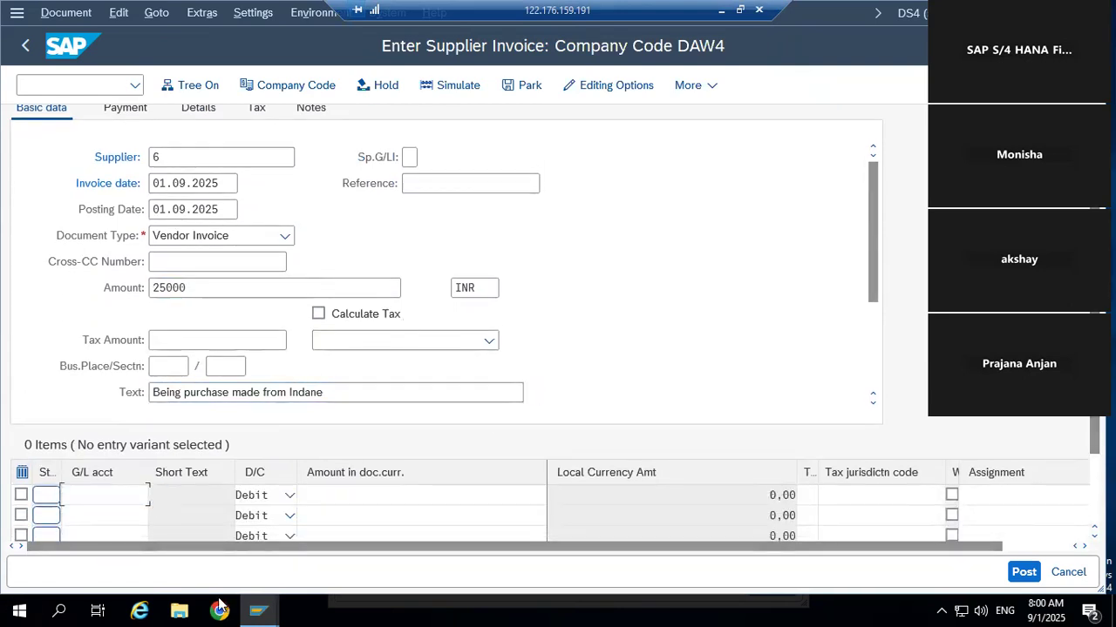
key("F4")
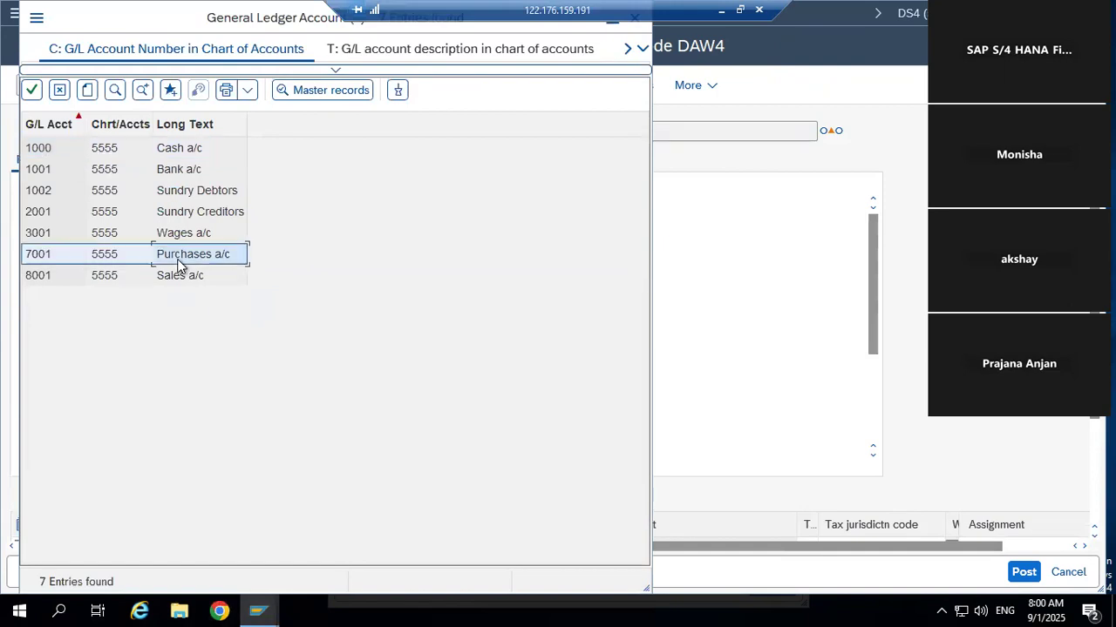
double_click(219, 252)
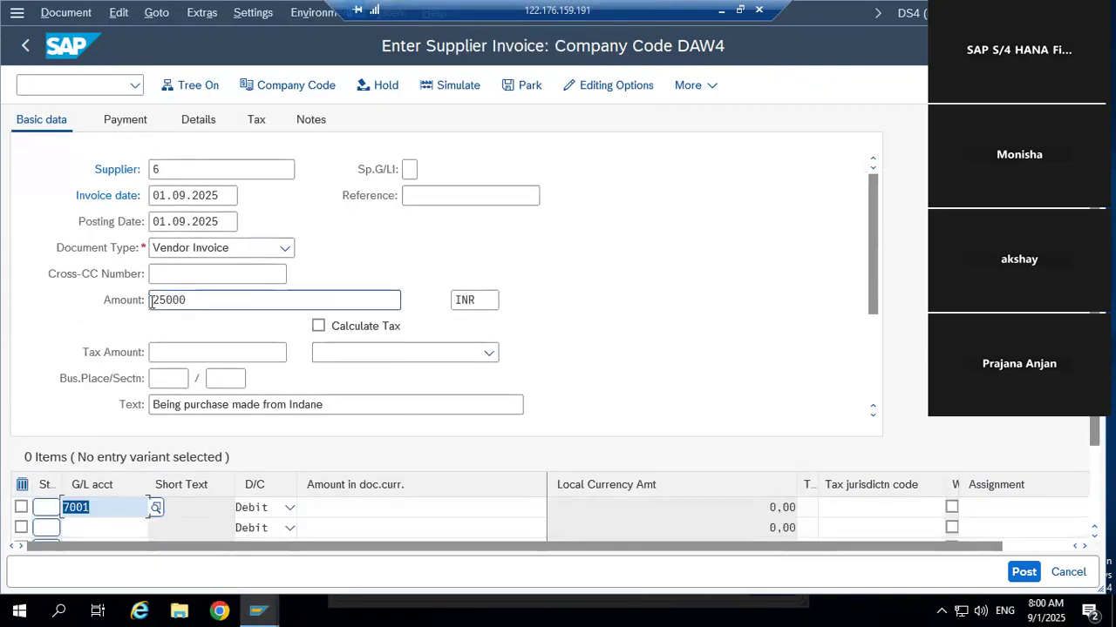
left_click_drag(152, 300, 386, 317)
left_click(498, 506)
key("ctrl+v")
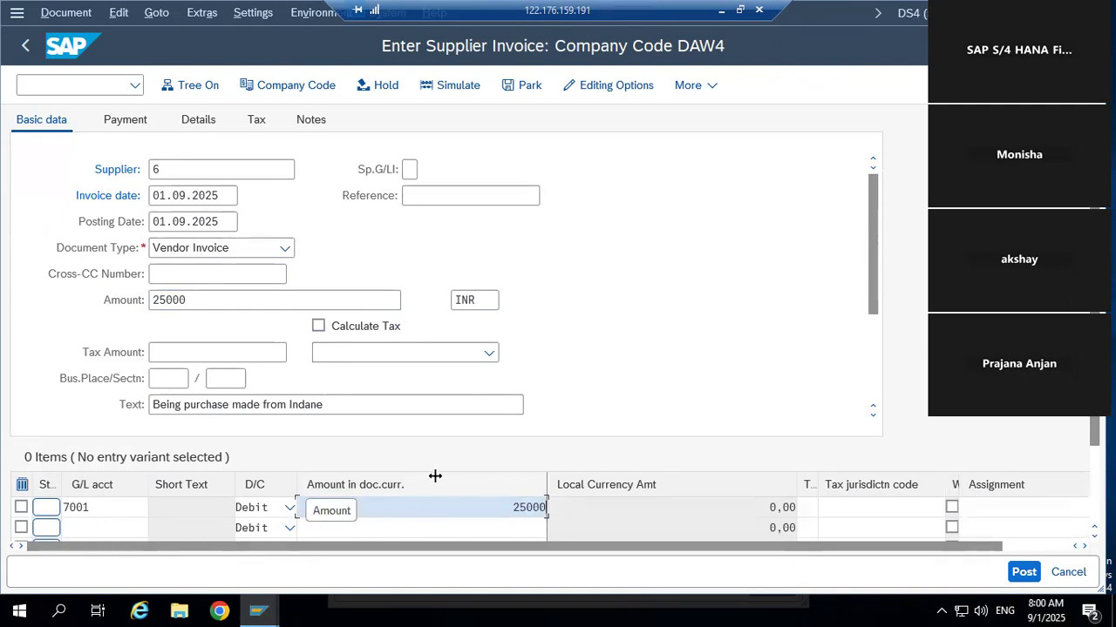
- Copy the text "Being purchase made from Indane" into the purchases line item and post the Indane invoice
left_click_drag(435, 476, 394, 478)
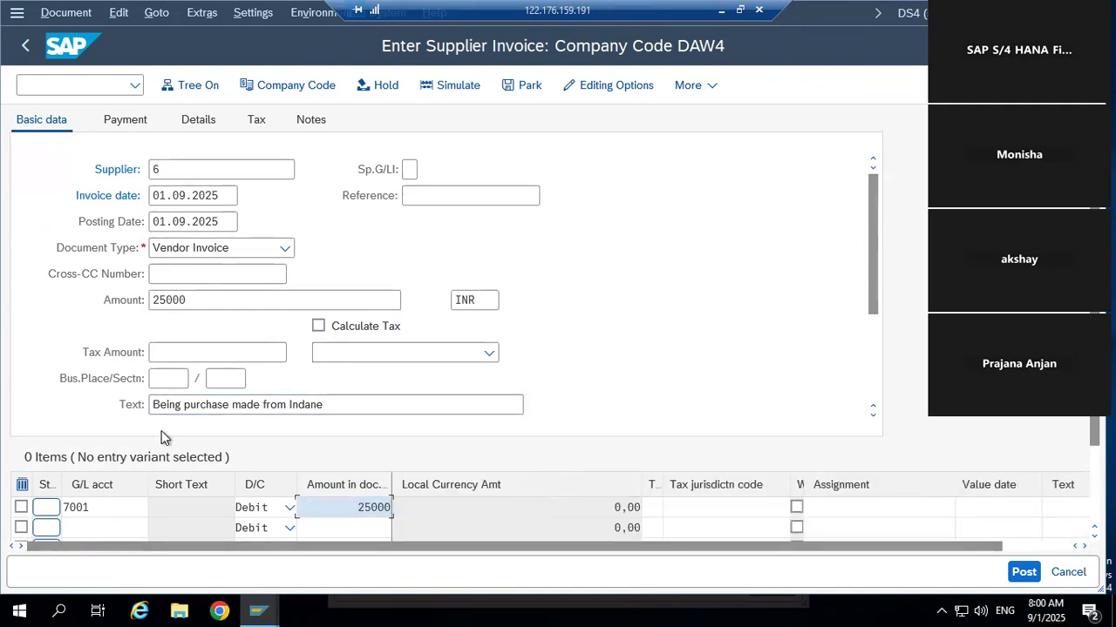
left_click_drag(153, 407, 316, 406)
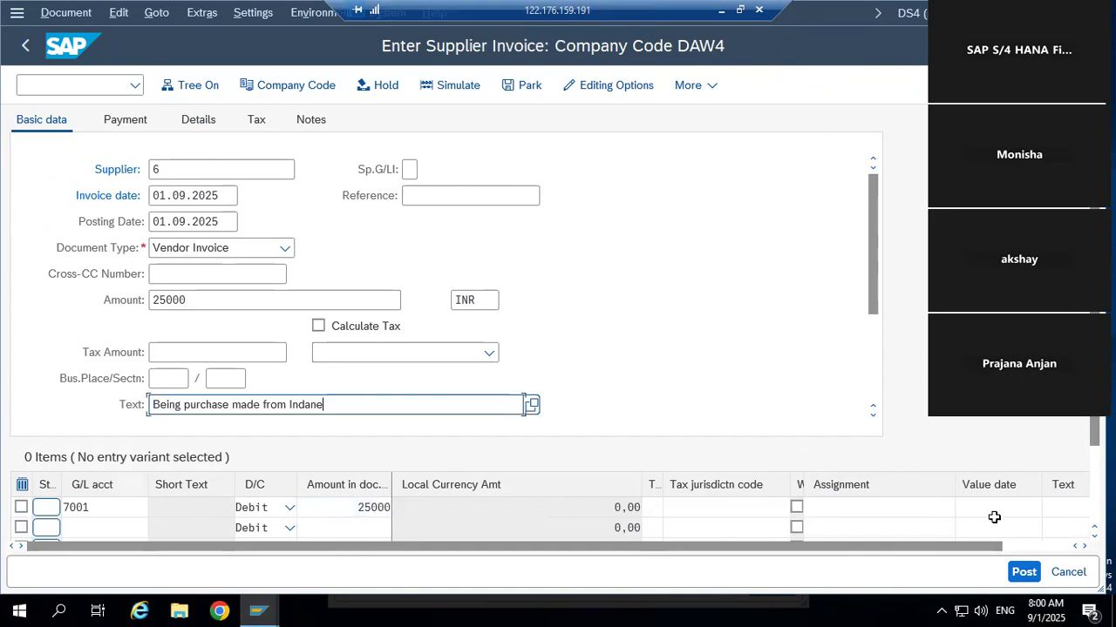
left_click(1058, 506)
key("ctrl+v")
key("Return")
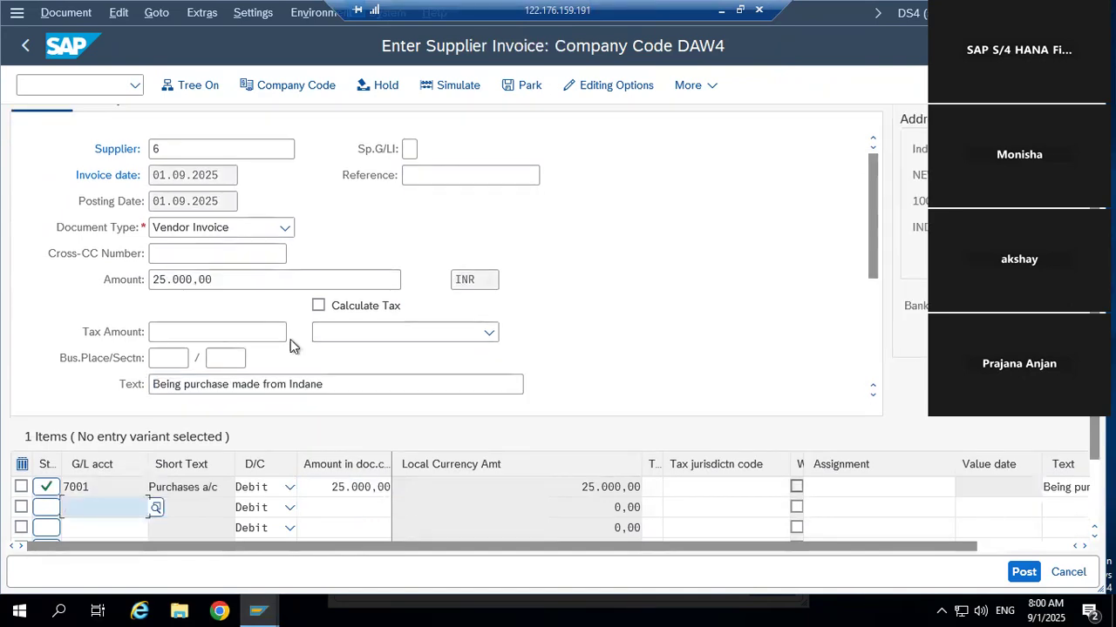
left_click(1024, 573)
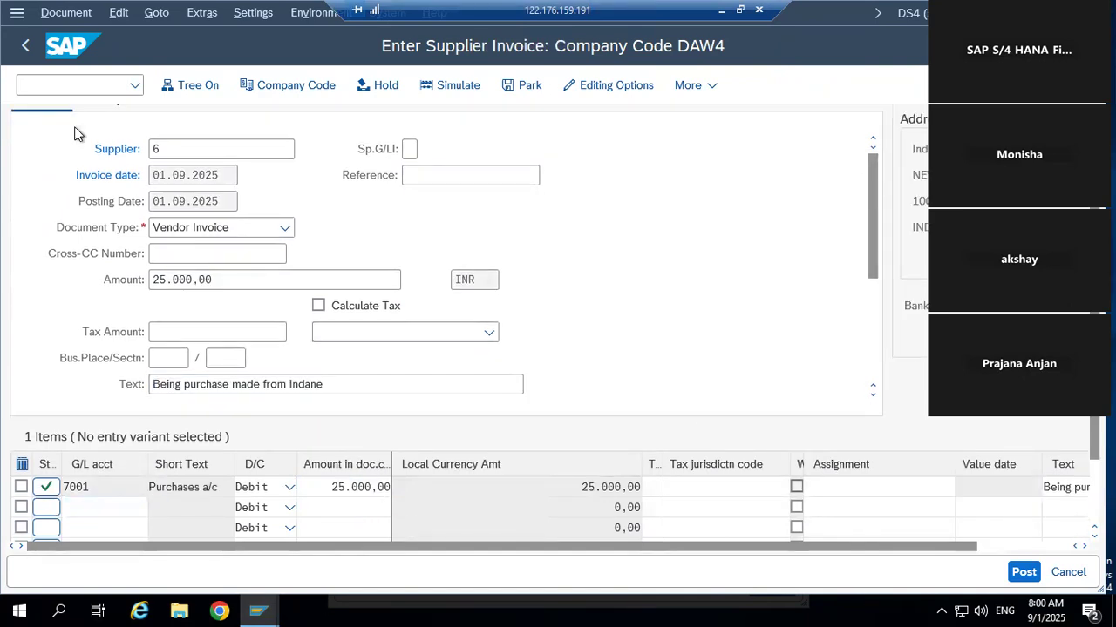
- Start a new SAP session and run transaction fbl1n for the vendor line item display
left_click(18, 14)
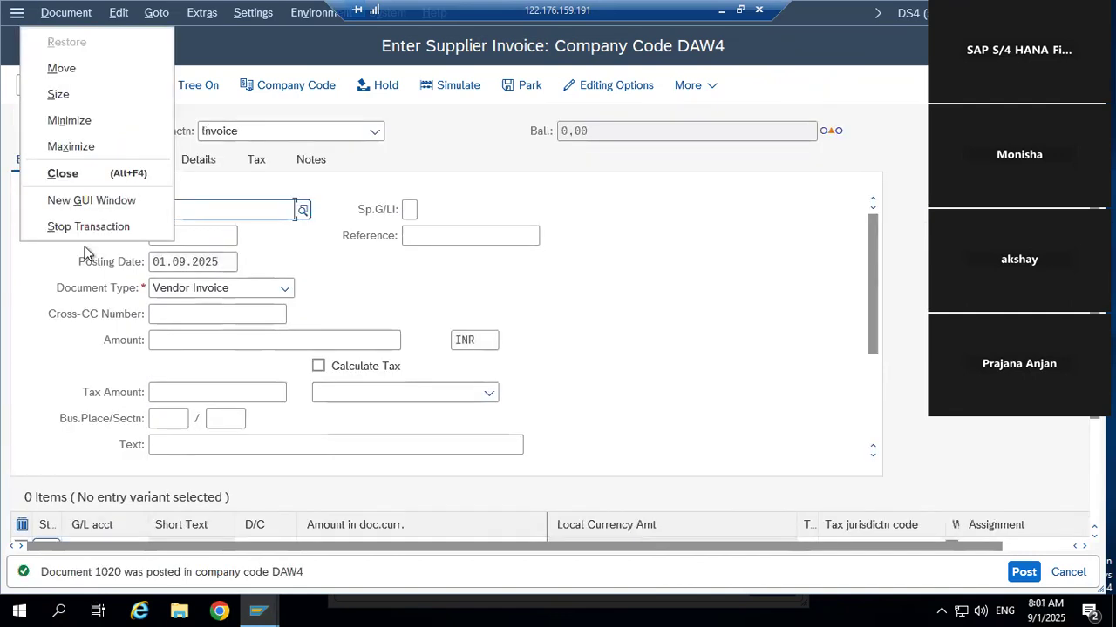
left_click(87, 199)
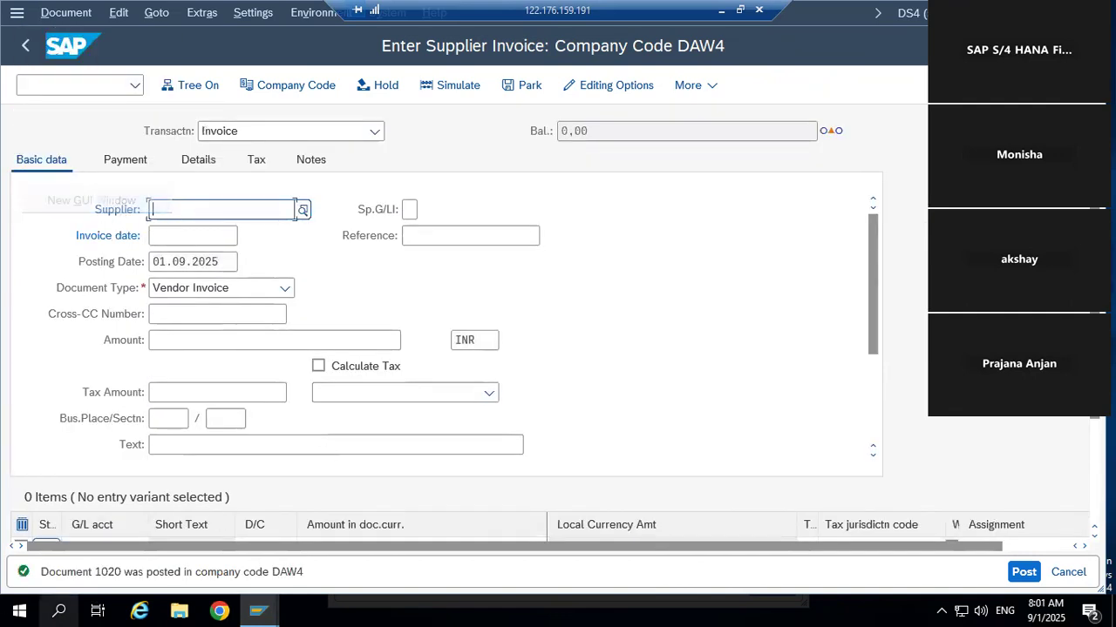
type("fbl1n")
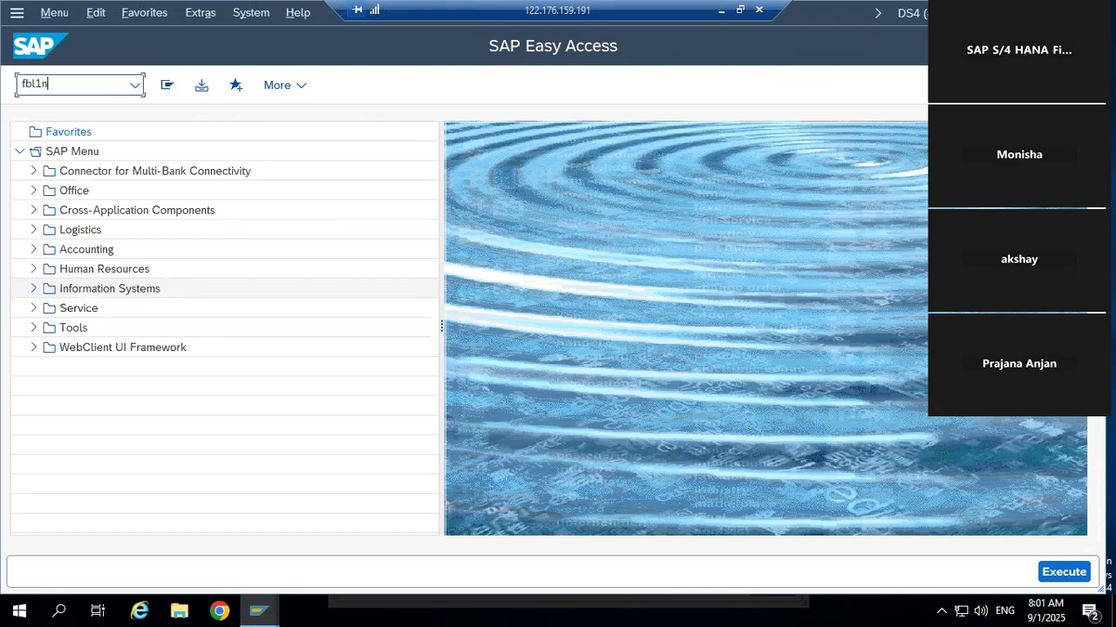
key("Return")
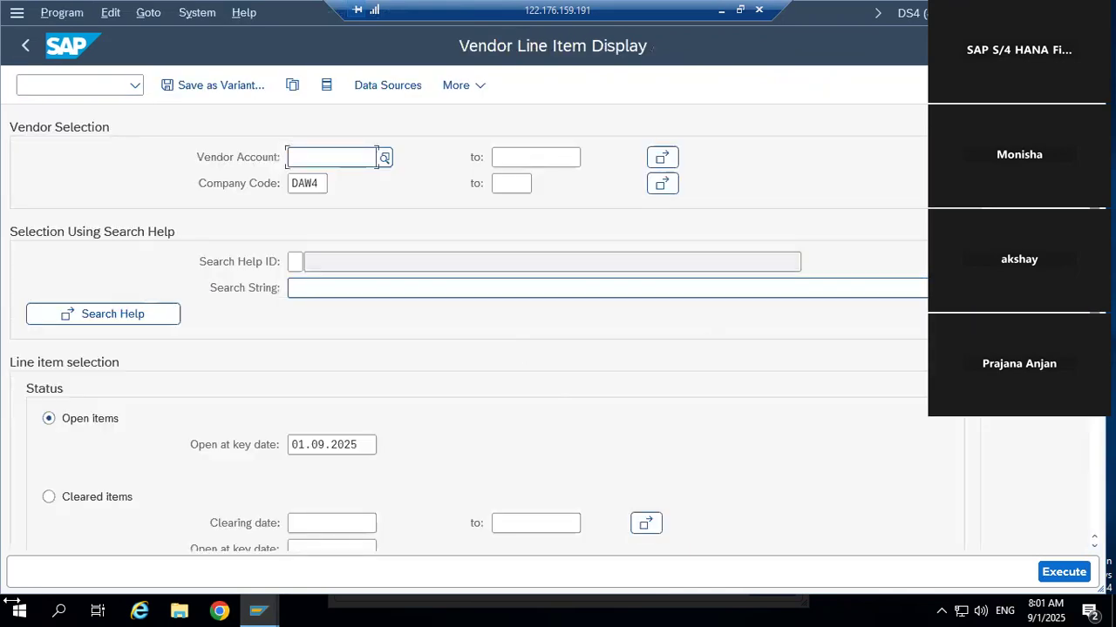